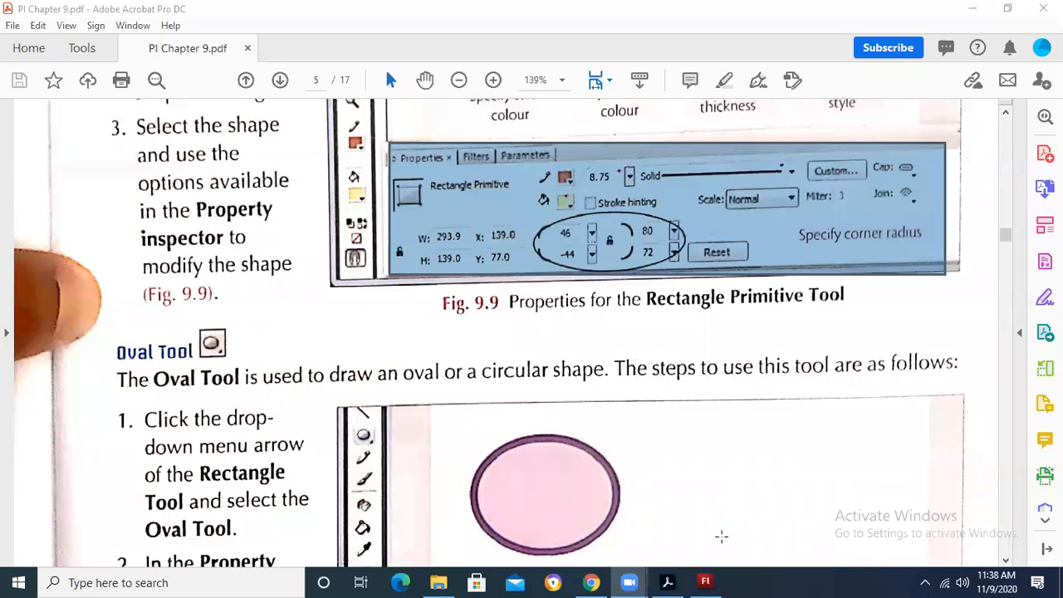
# Step: Switch to Adobe Flash and examine the blank stage at several magnifications, ending with the whole stage fitted in the window
pyautogui.click(705, 582)
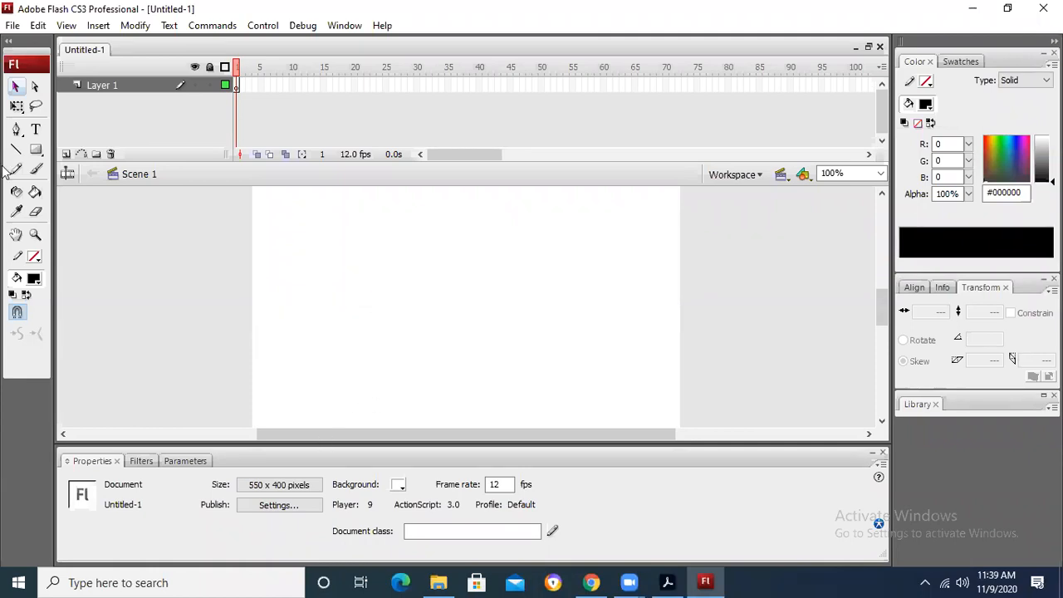
pyautogui.hotkey('ctrl', '2')
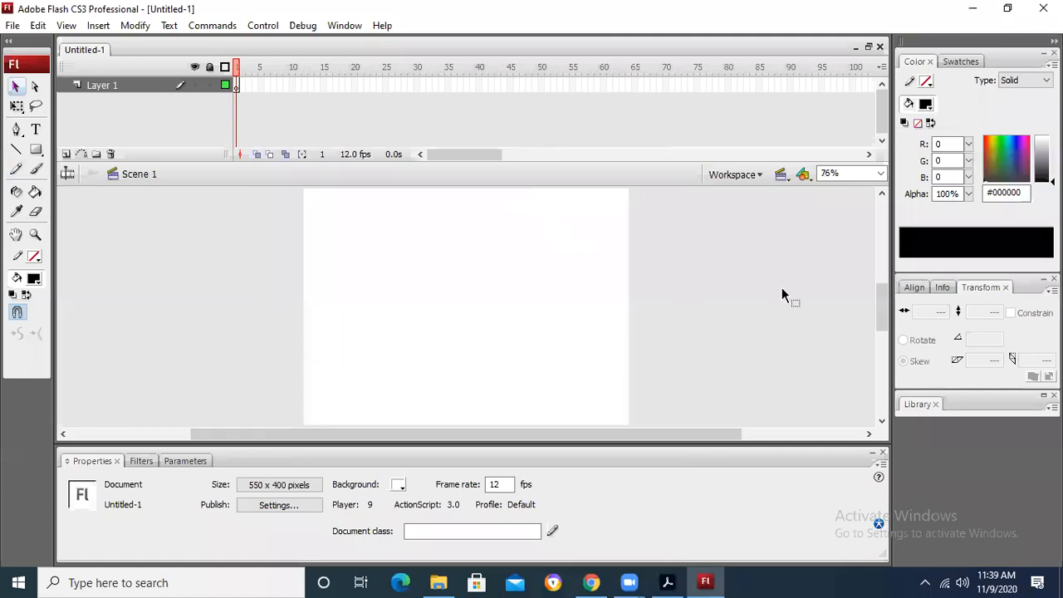
pyautogui.hotkey('ctrl', '-')
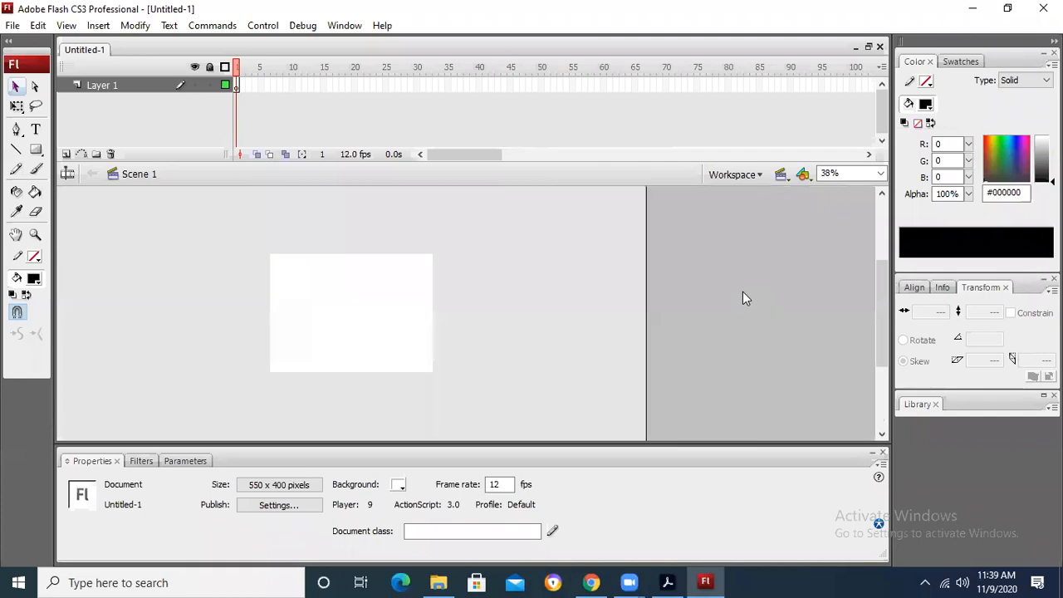
pyautogui.hotkey('ctrl', '-')
pyautogui.hotkey('ctrl', '-')
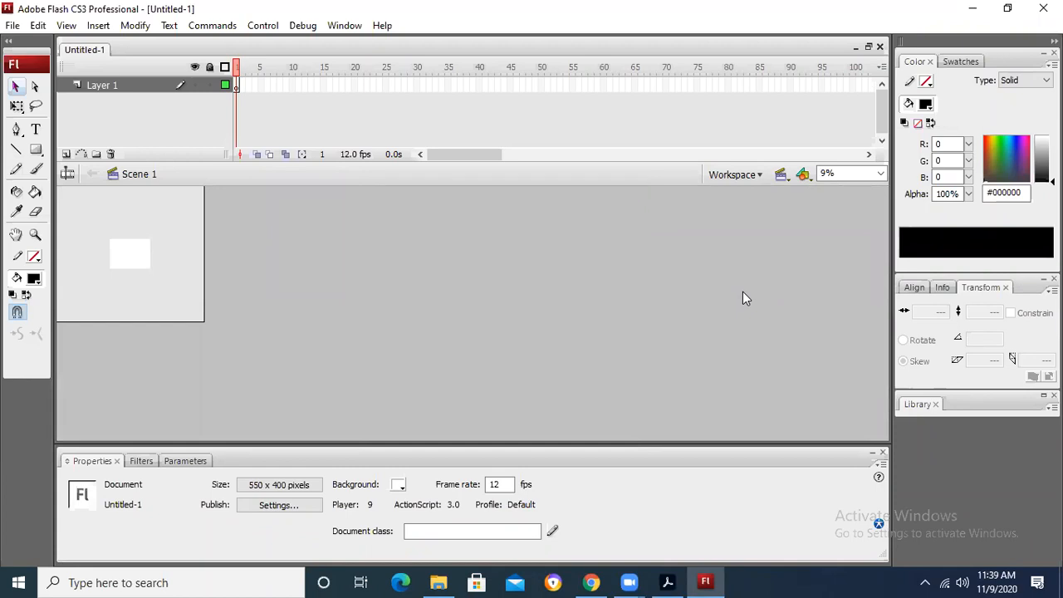
pyautogui.hotkey('ctrl', '=')
pyautogui.hotkey('ctrl', '=')
pyautogui.hotkey('ctrl', '=')
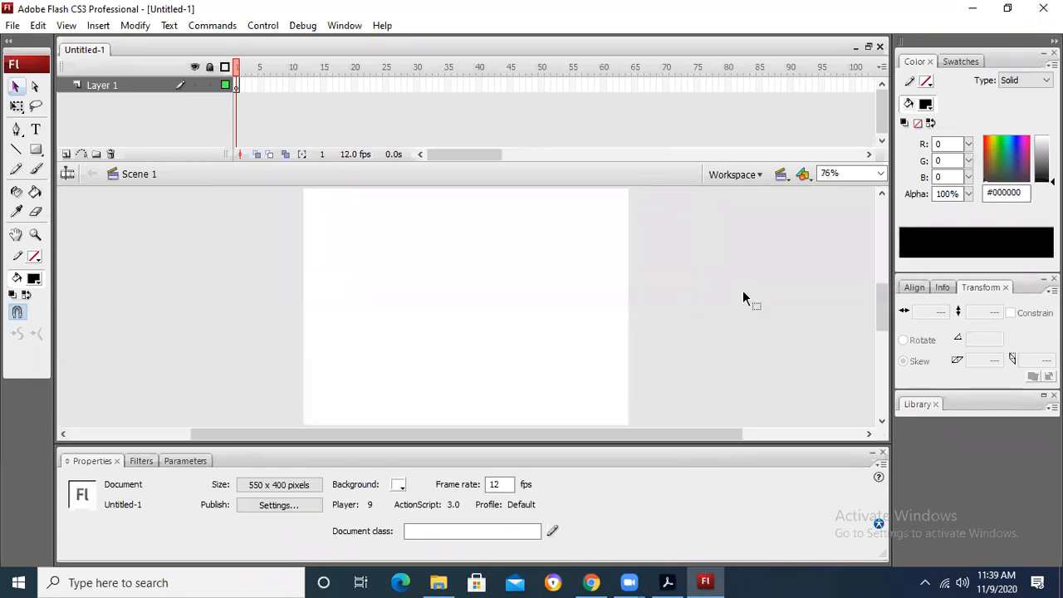
pyautogui.hotkey('ctrl', '=')
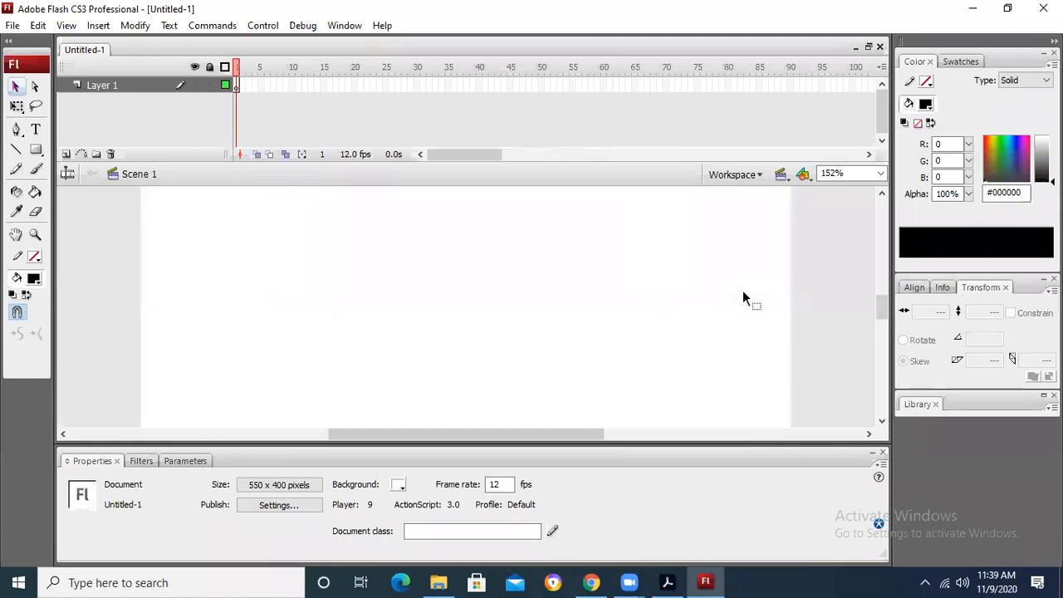
pyautogui.hotkey('ctrl', '-')
pyautogui.hotkey('ctrl', '-')
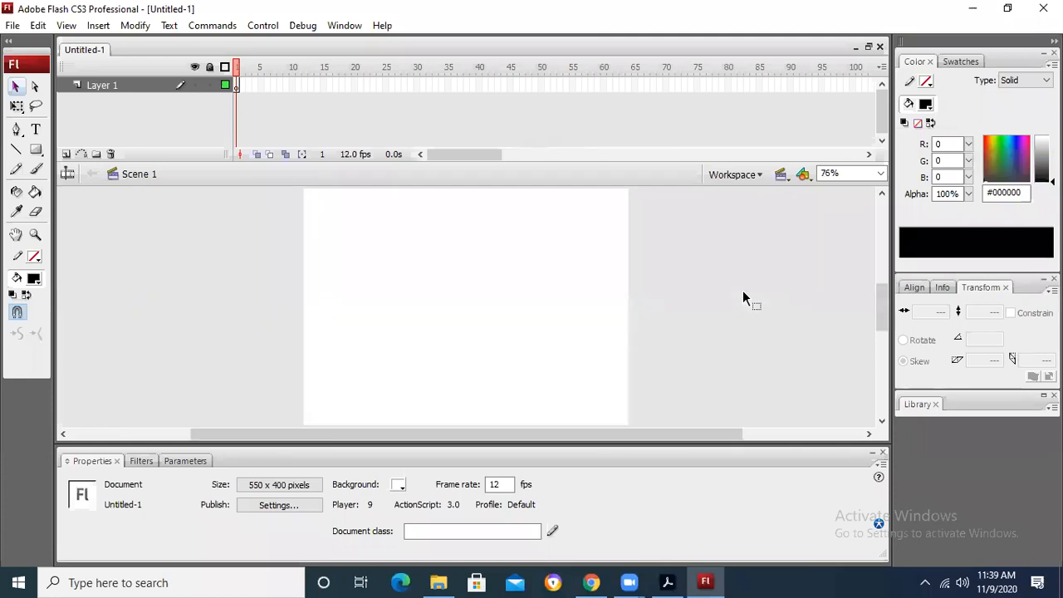
pyautogui.hotkey('ctrl', '-')
pyautogui.hotkey('ctrl', '-')
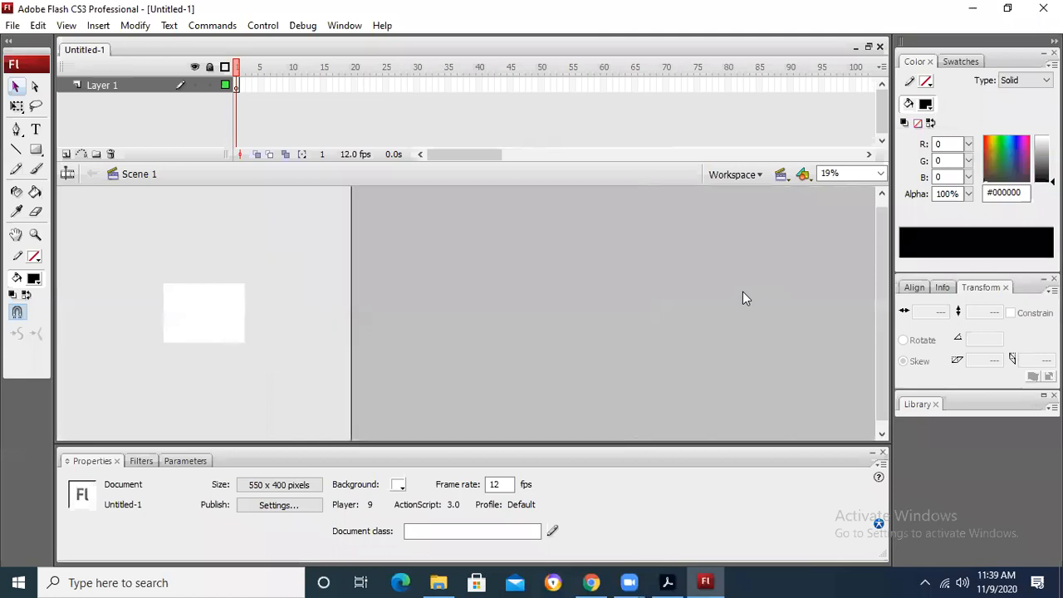
pyautogui.hotkey('ctrl', '-')
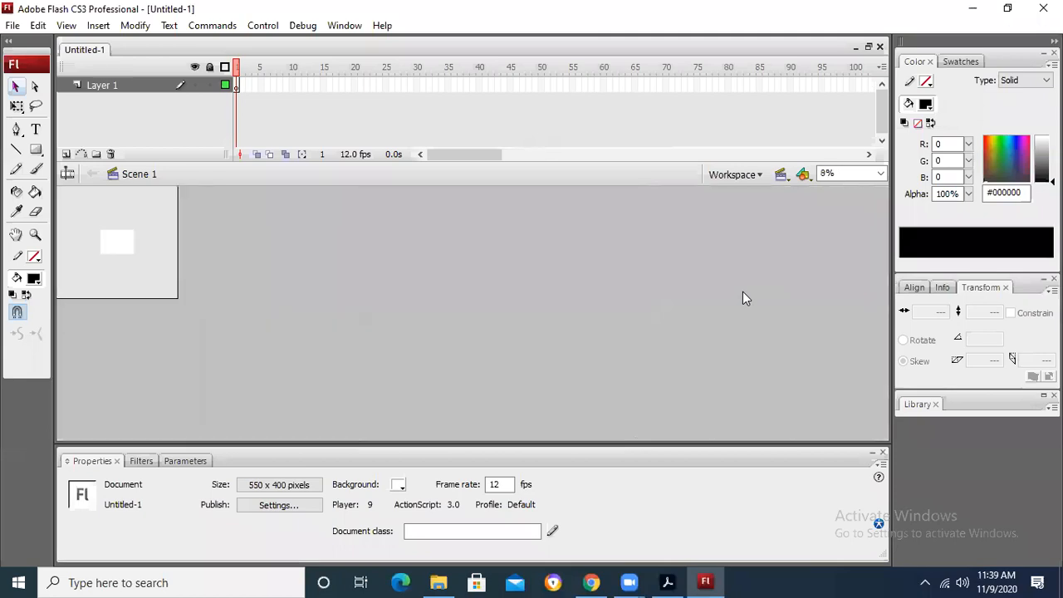
pyautogui.hotkey('ctrl', '=')
pyautogui.hotkey('ctrl', '=')
pyautogui.hotkey('ctrl', '=')
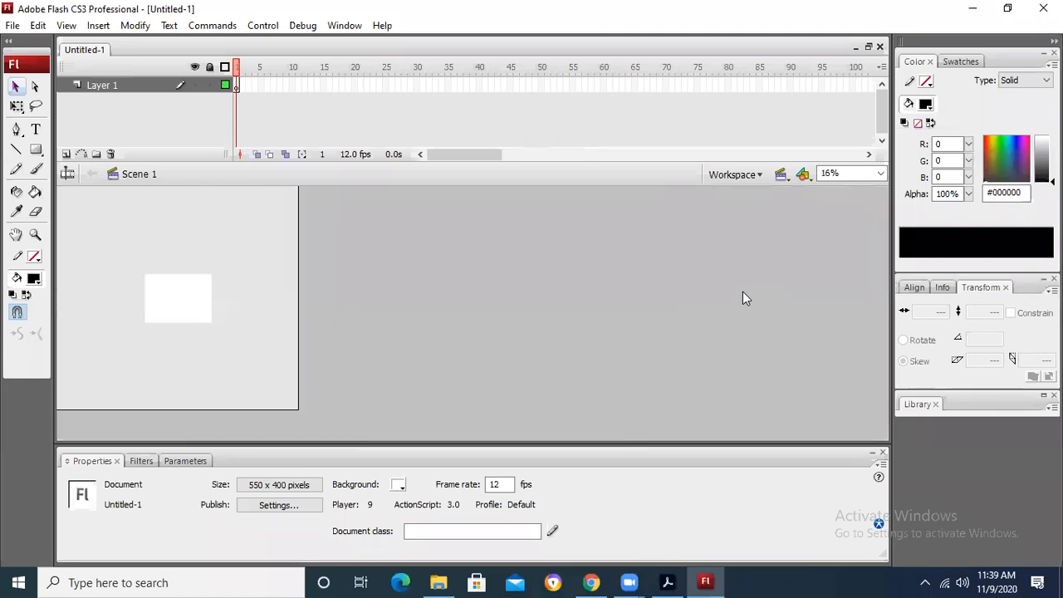
pyautogui.hotkey('ctrl', '=')
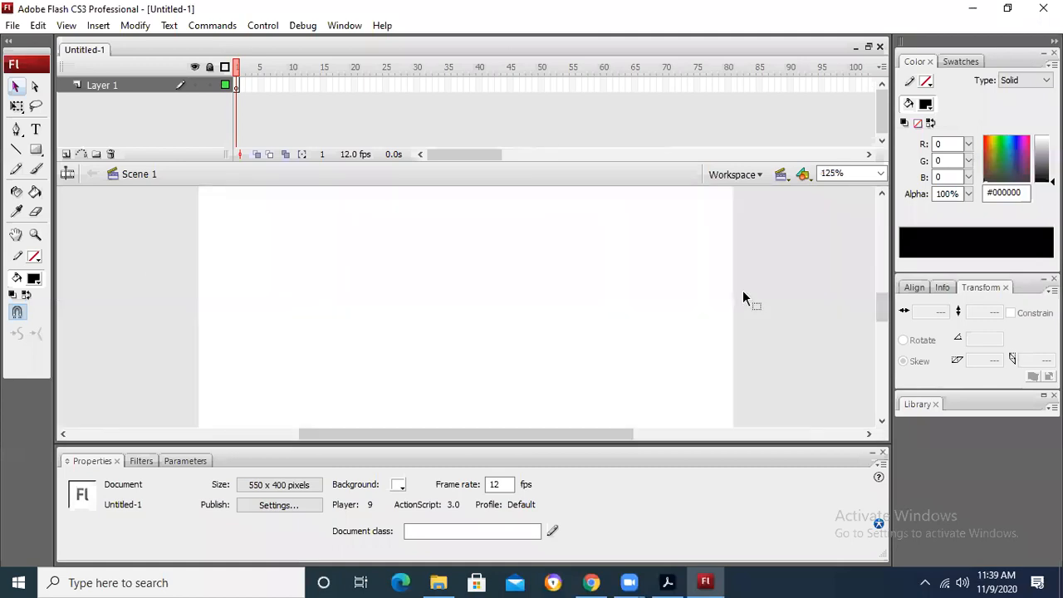
pyautogui.hotkey('ctrl', '2')
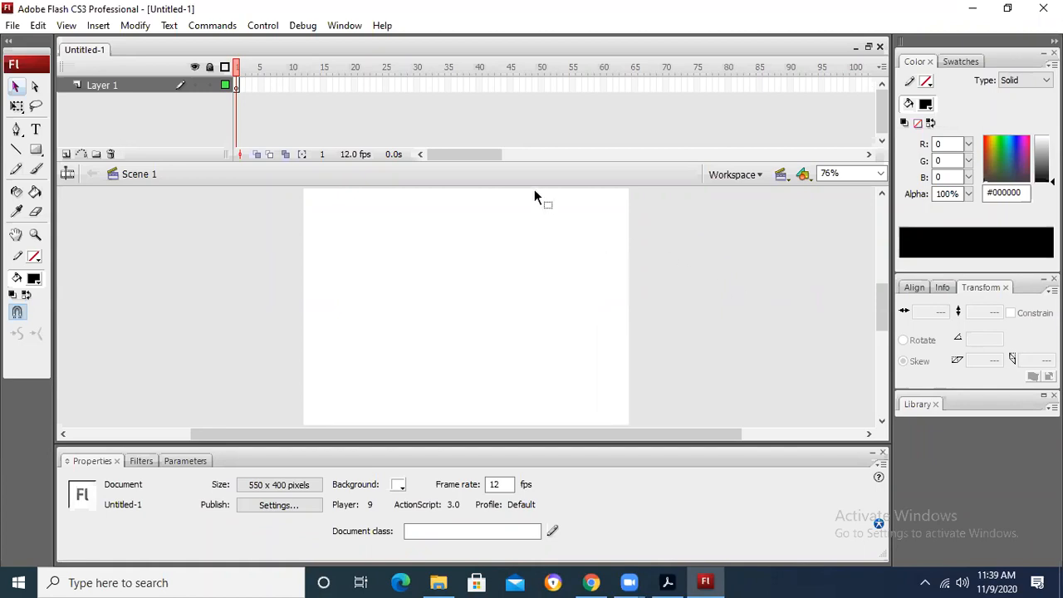
# Step: Reduce the timeline's height to enlarge the work area and refit the whole stage in the window
pyautogui.moveTo(532, 184); pyautogui.dragTo(530, 146)
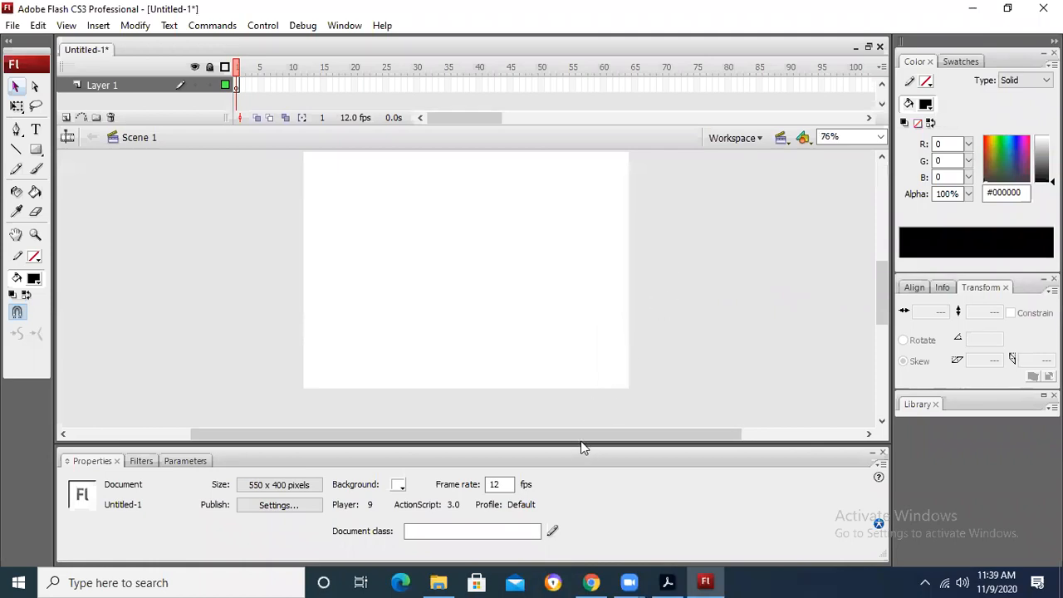
pyautogui.moveTo(581, 447)
pyautogui.mouseDown()
pyautogui.moveTo(582, 460)
pyautogui.moveTo(586, 444)
pyautogui.mouseUp()
pyautogui.click(37, 237)
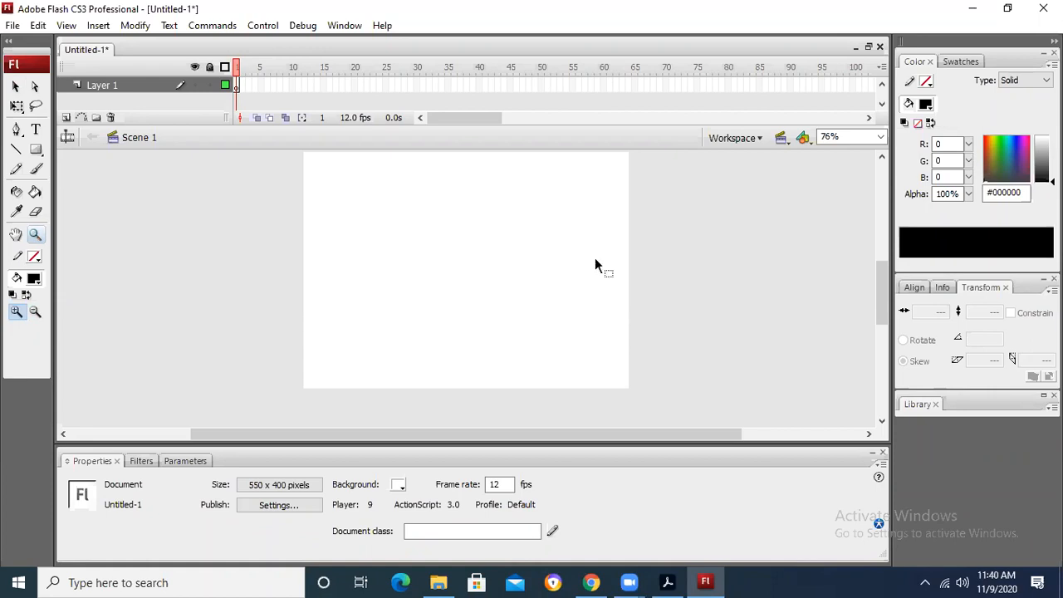
pyautogui.hotkey('ctrl', '2')
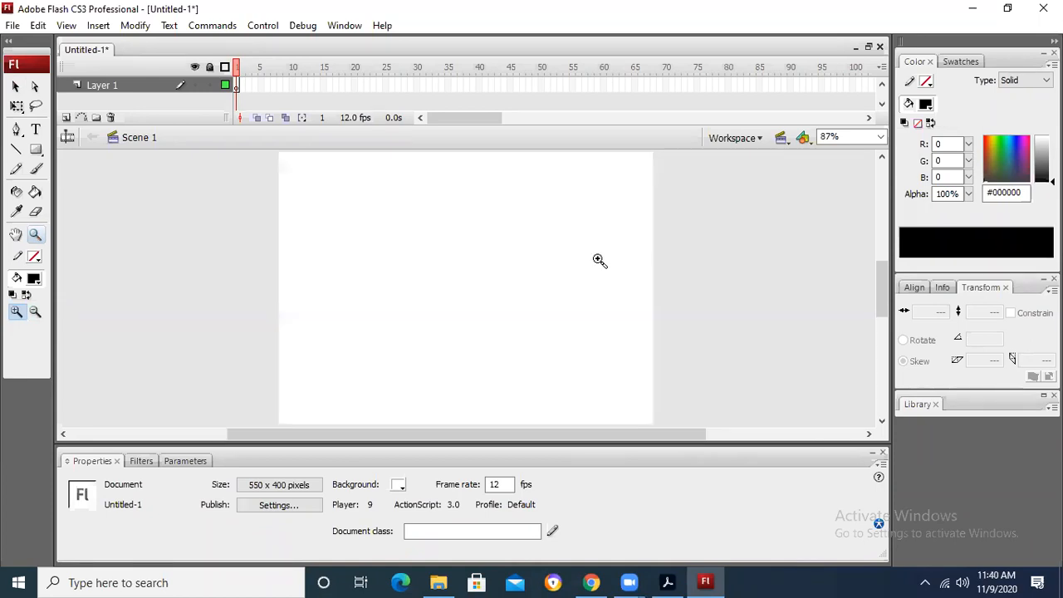
pyautogui.click(16, 86)
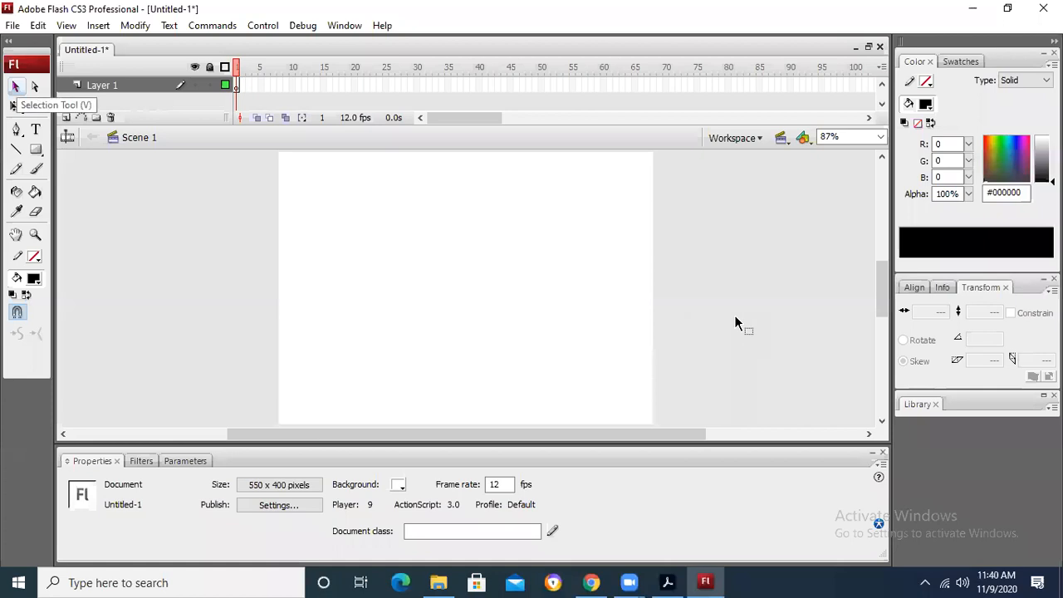
pyautogui.hotkey('ctrl', '-')
pyautogui.hotkey('ctrl', '-')
pyautogui.hotkey('ctrl', '-')
pyautogui.hotkey('ctrl', '=')
pyautogui.hotkey('ctrl', '=')
pyautogui.hotkey('ctrl', '=')
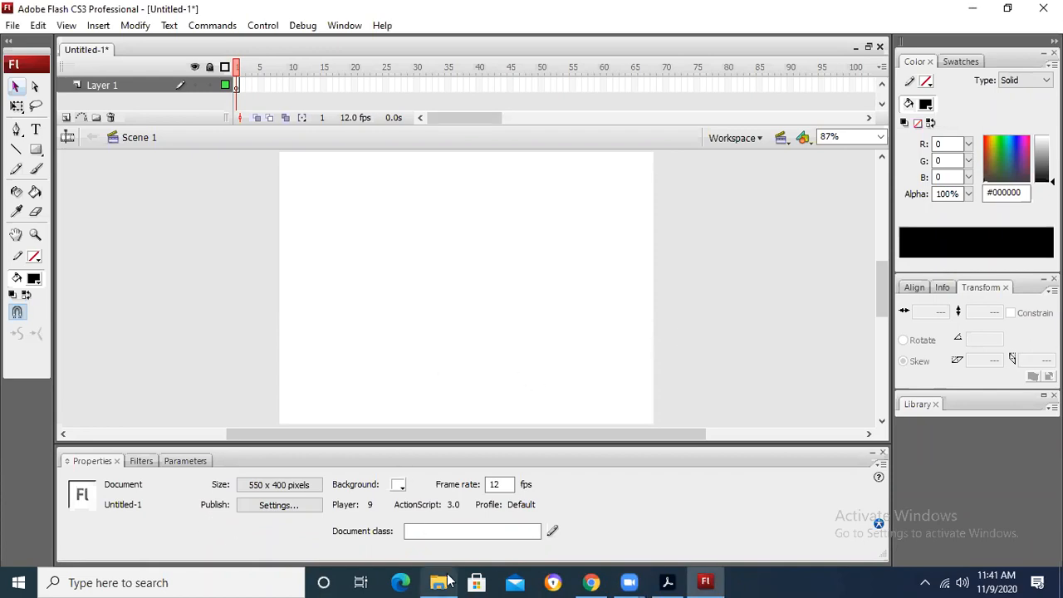
# Step: Switch to the chapter PDF in Acrobat and read the Oval, Oval Primitive and PolyStar tool instructions on pages 5 and 6
pyautogui.click(668, 582)
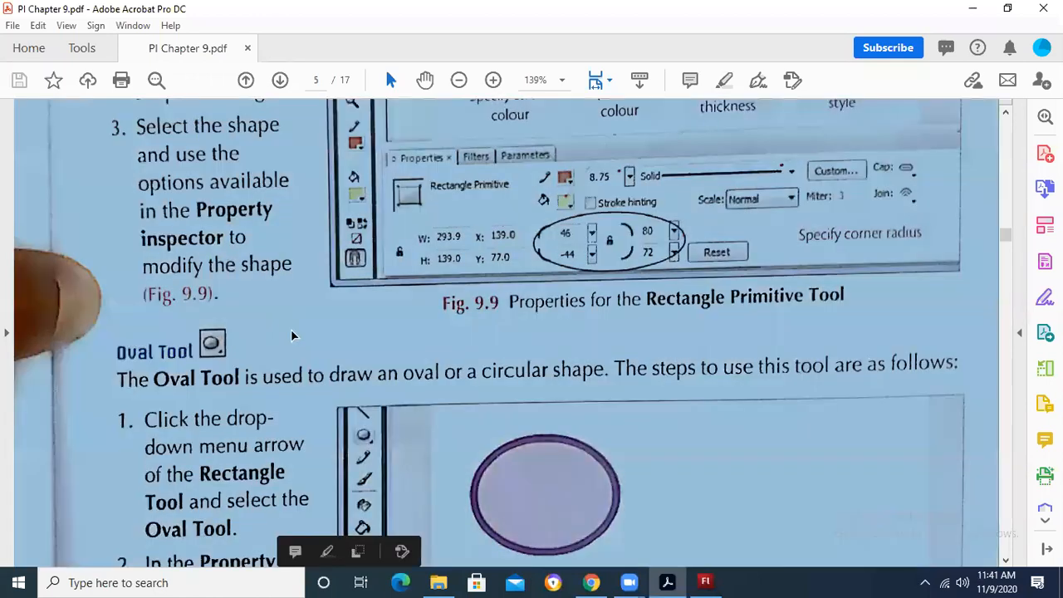
pyautogui.scroll(-3, 290, 335)
pyautogui.scroll(-2, 290, 335)
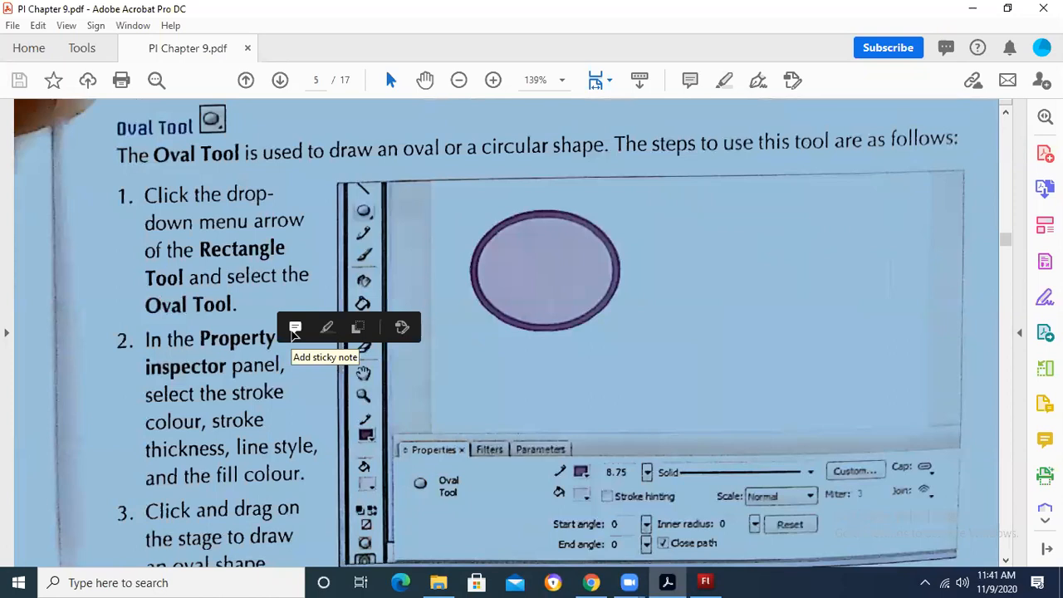
pyautogui.click(332, 232)
pyautogui.scroll(-1, 332, 251)
pyautogui.scroll(2, 348, 334)
pyautogui.scroll(-5, 348, 333)
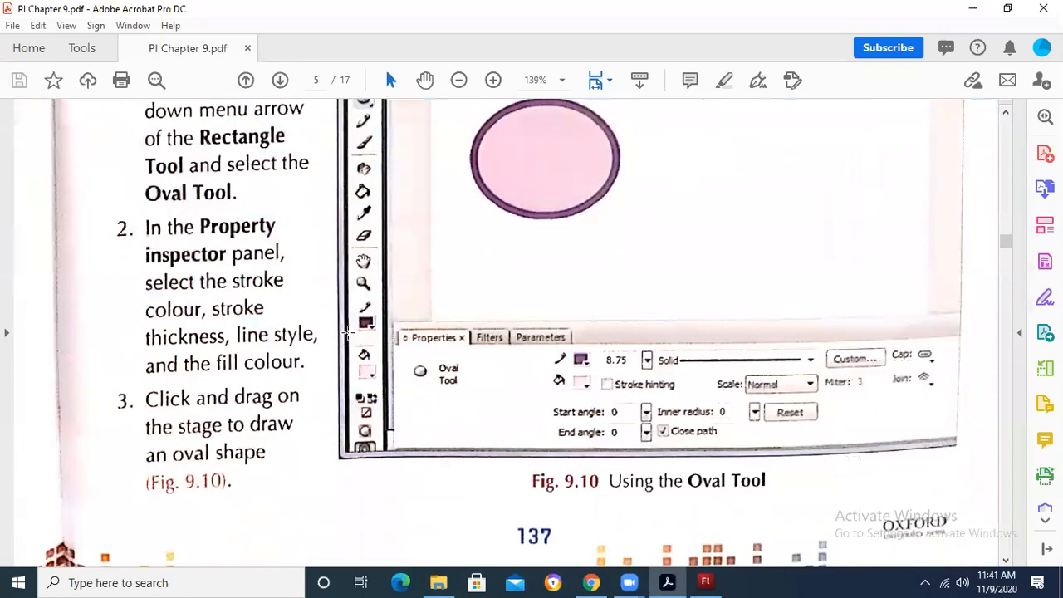
pyautogui.scroll(-8, 349, 333)
pyautogui.scroll(1, 349, 336)
pyautogui.scroll(-2, 348, 336)
pyautogui.scroll(1, 348, 336)
pyautogui.scroll(-2, 349, 336)
pyautogui.scroll(-13, 348, 333)
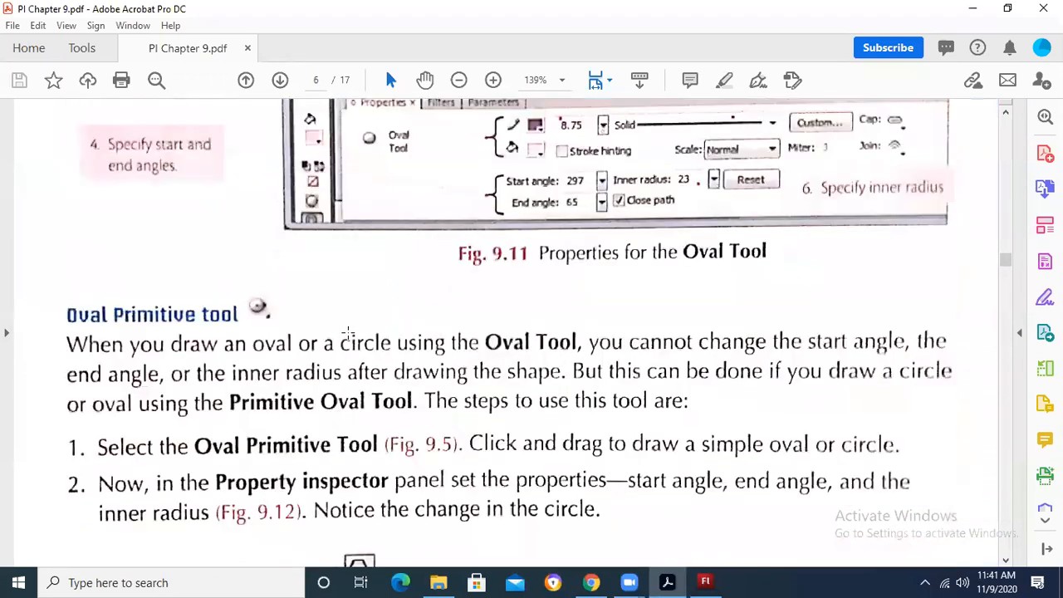
pyautogui.scroll(2, 348, 333)
pyautogui.scroll(-4, 348, 334)
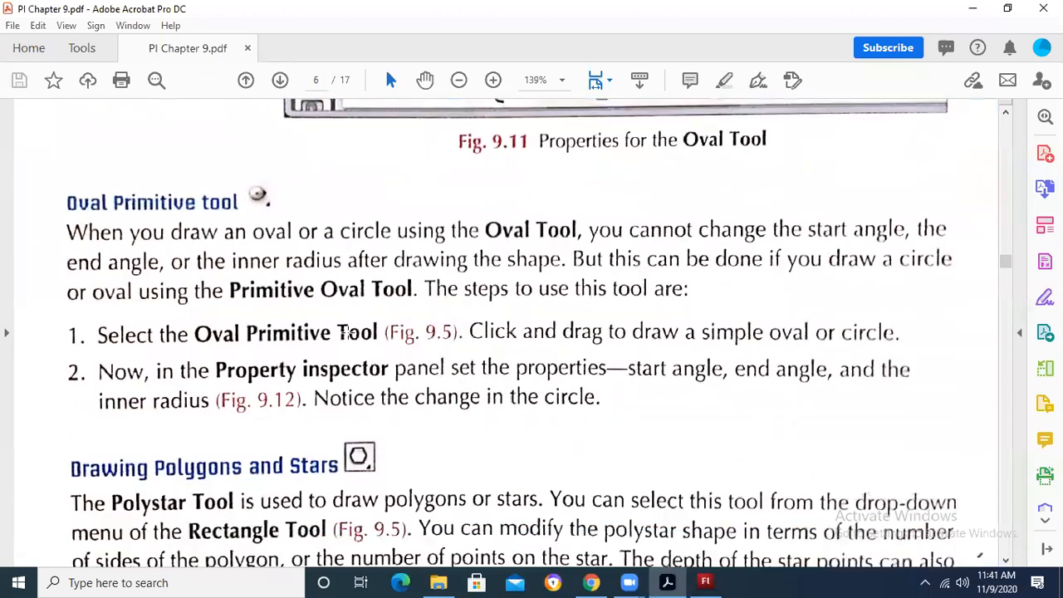
pyautogui.scroll(-4, 347, 333)
pyautogui.scroll(-2, 348, 335)
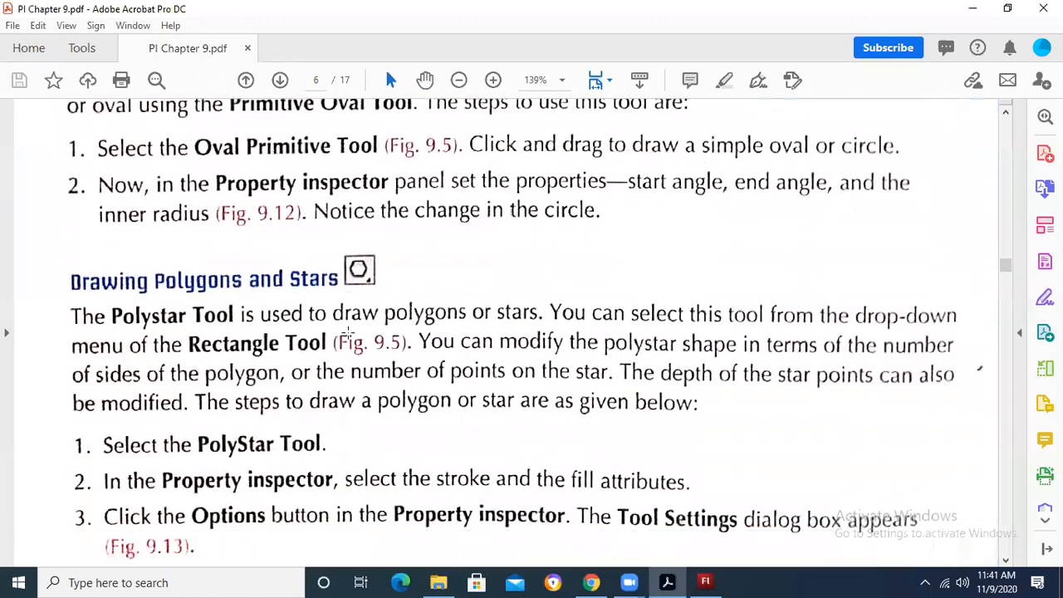
pyautogui.scroll(1, 348, 336)
pyautogui.scroll(-5, 350, 335)
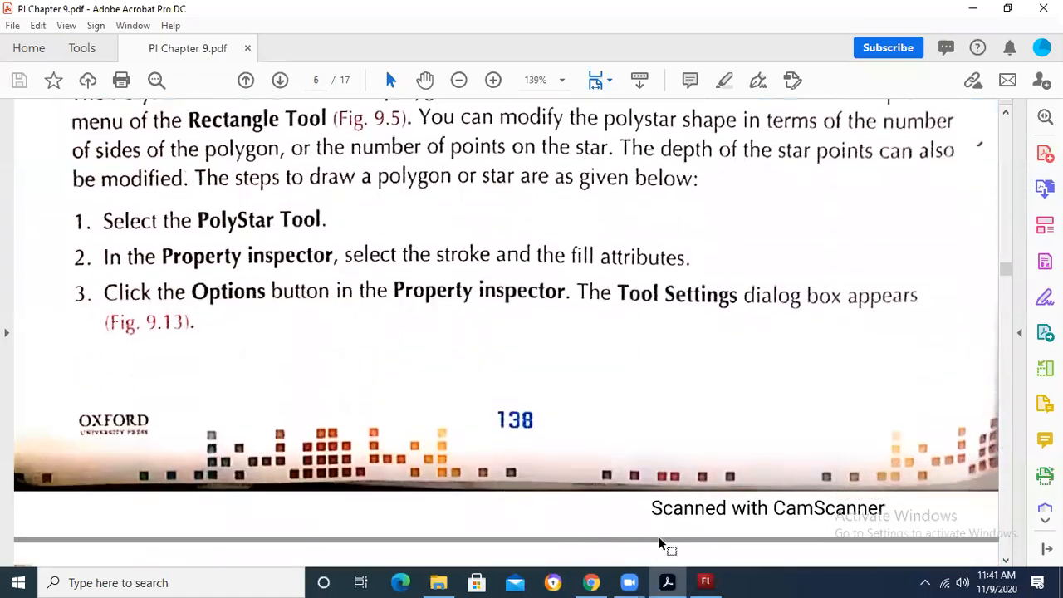
# Step: Switch to Adobe Flash and draw a 7-sided PolyStar polygon about 62 by 61 px near the stage's upper-left corner
pyautogui.click(706, 581)
pyautogui.click(38, 152)
pyautogui.click(115, 261)
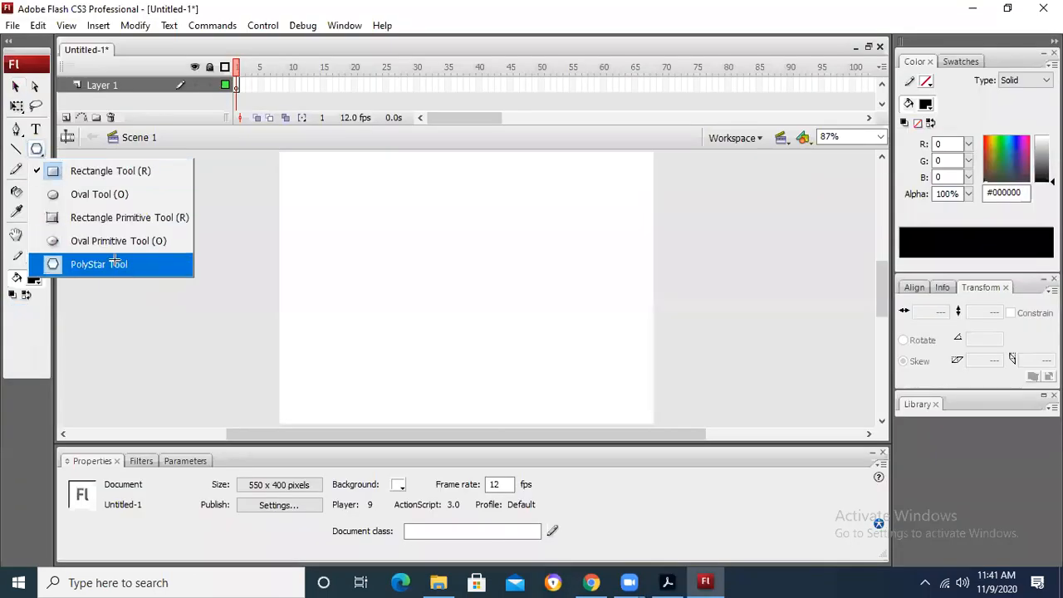
pyautogui.click(466, 530)
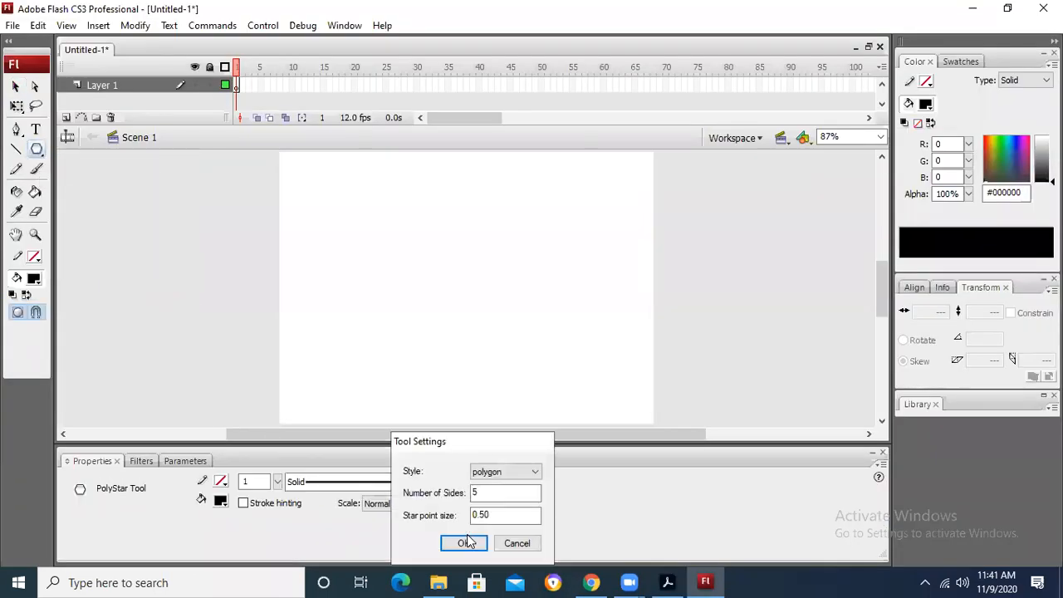
pyautogui.click(529, 472)
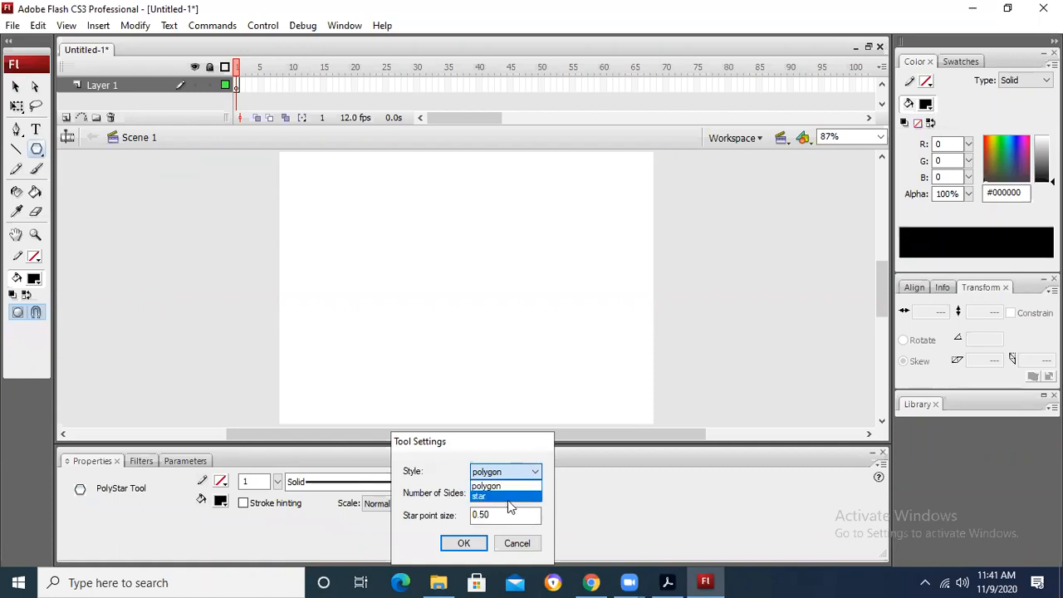
pyautogui.click(505, 486)
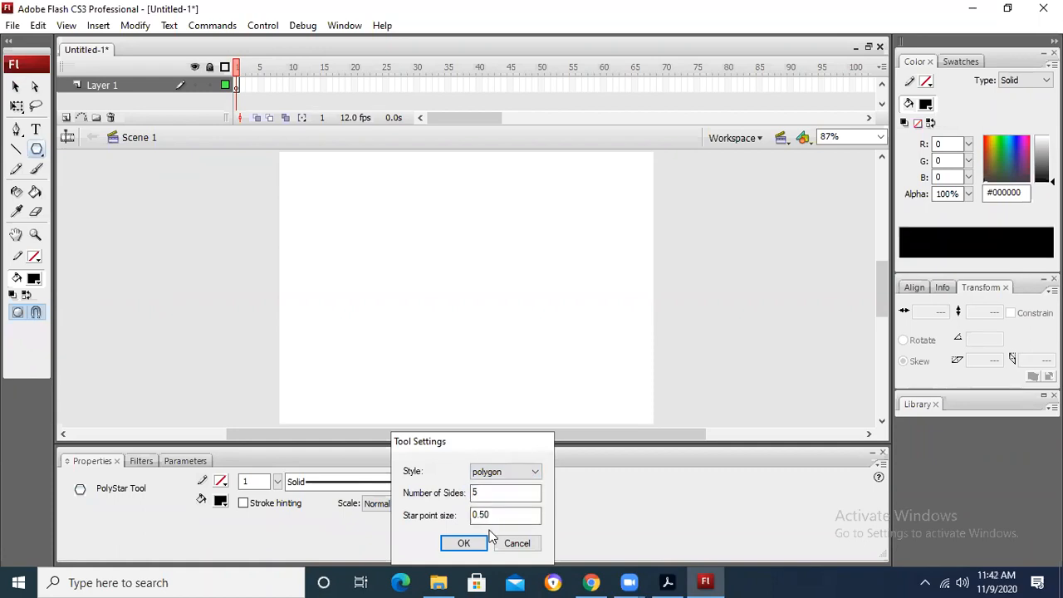
pyautogui.moveTo(494, 495); pyautogui.dragTo(446, 494)
pyautogui.click(462, 544)
pyautogui.moveTo(304, 174)
pyautogui.mouseDown()
pyautogui.moveTo(324, 191)
pyautogui.moveTo(319, 240)
pyautogui.mouseUp()
pyautogui.click(14, 88)
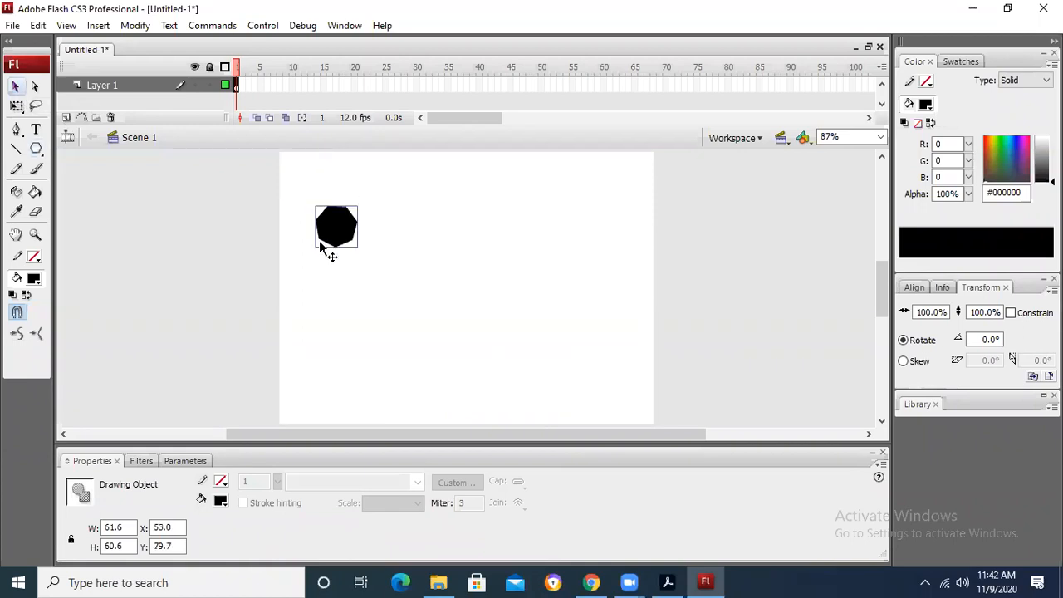
# Step: Set the PolyStar tool's style to star and apply the red-to-black radial gradient fill to the selected polygon
pyautogui.click(36, 149)
pyautogui.click(467, 532)
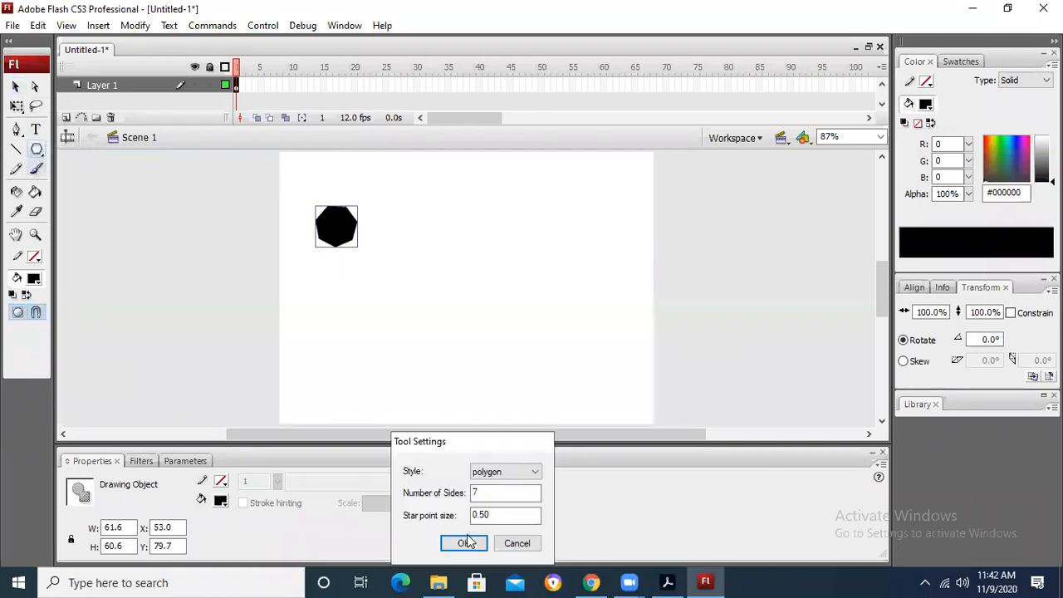
pyautogui.click(532, 474)
pyautogui.click(497, 492)
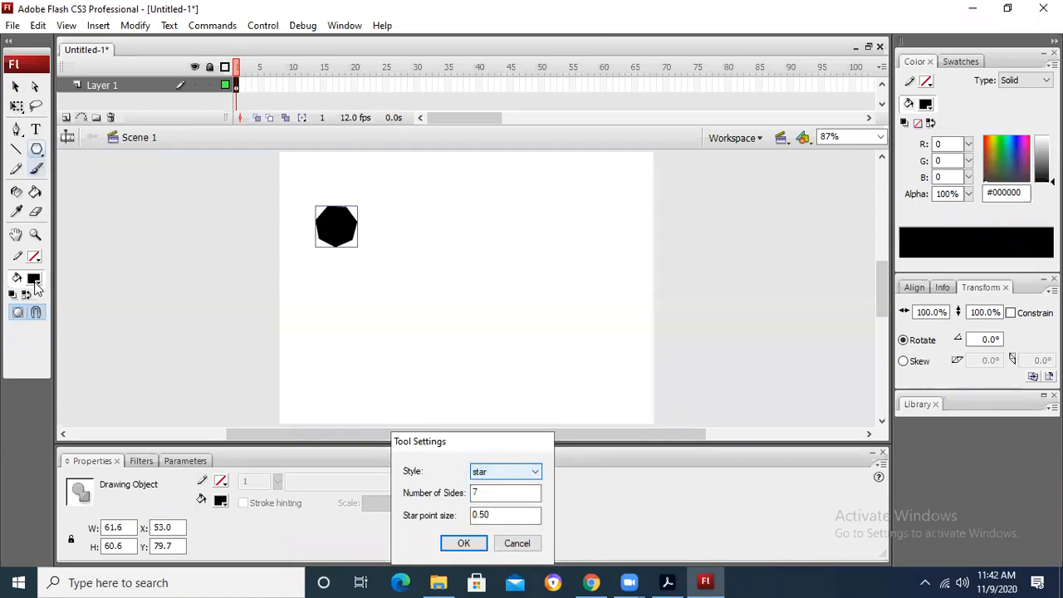
pyautogui.click(466, 542)
pyautogui.click(38, 280)
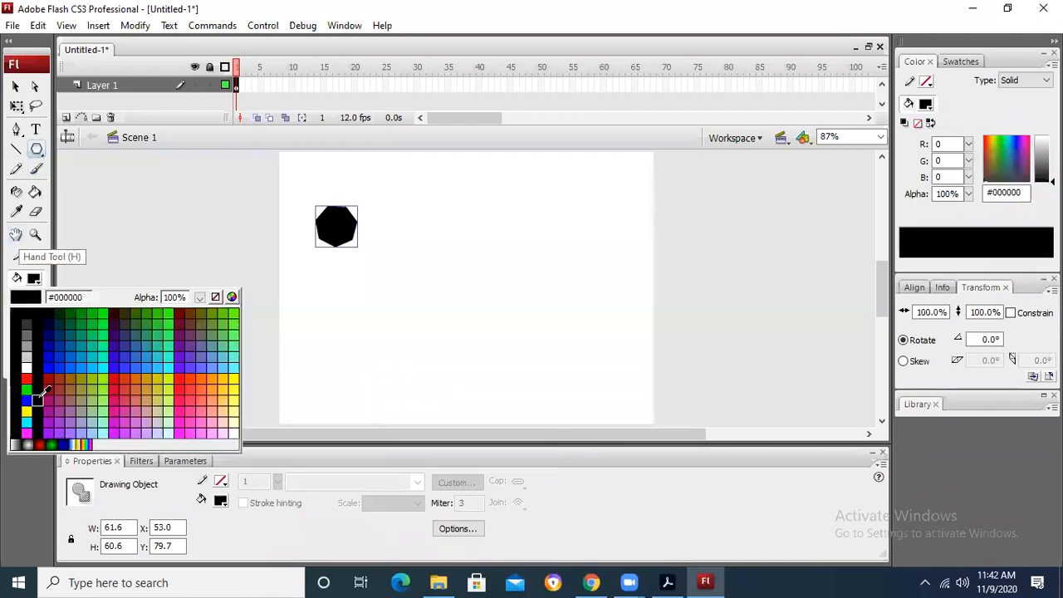
pyautogui.click(40, 444)
# Step: Draw a star about 110 by 109 px near the stage's upper-right corner and move it up to about X 385, Y 31
pyautogui.moveTo(588, 219)
pyautogui.mouseDown()
pyautogui.moveTo(600, 254)
pyautogui.moveTo(587, 239)
pyautogui.mouseUp()
pyautogui.click(15, 85)
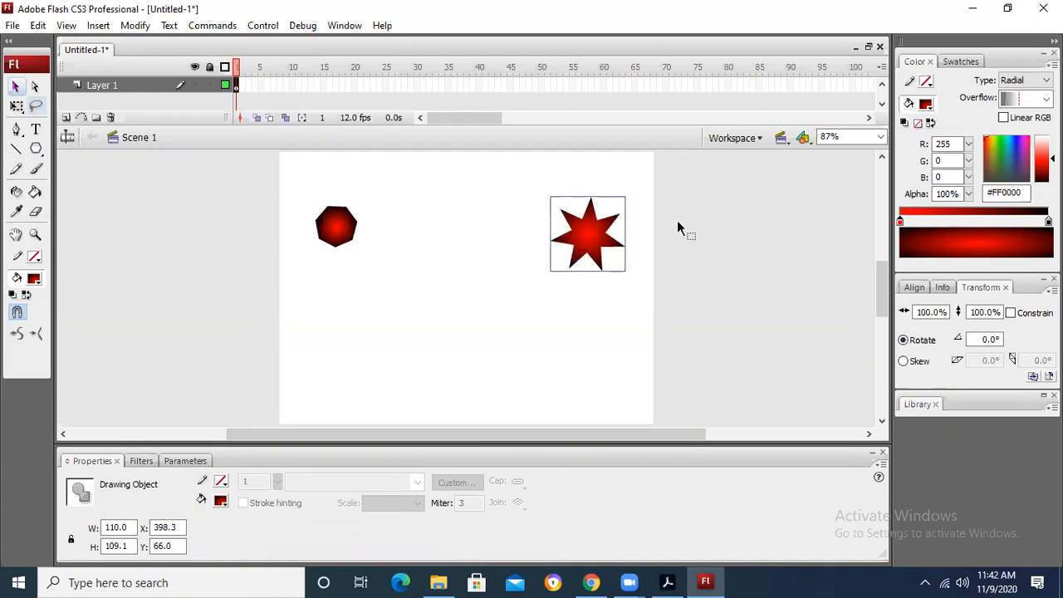
pyautogui.moveTo(582, 228)
pyautogui.mouseDown()
pyautogui.moveTo(503, 255)
pyautogui.moveTo(584, 196)
pyautogui.mouseUp()
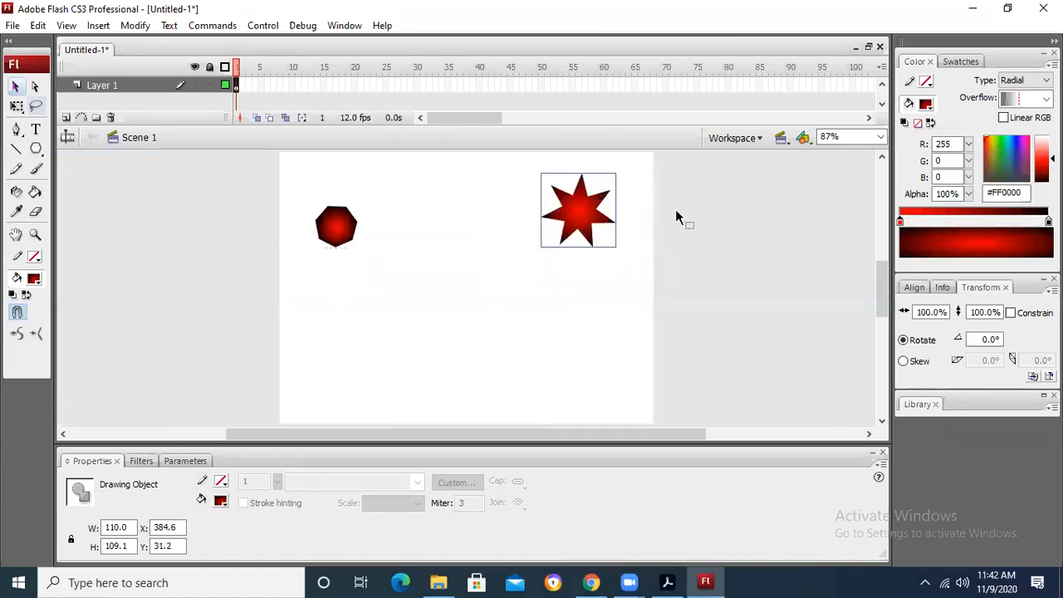
# Step: Break the star apart into a plain shape and move it down and left to about X 333, Y 55
pyautogui.click(684, 209)
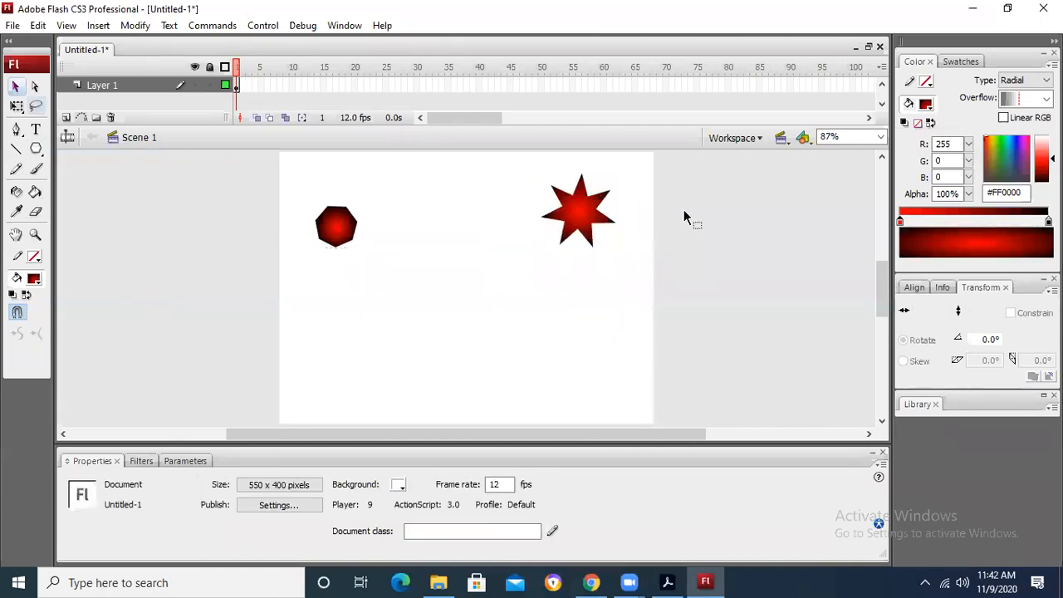
pyautogui.rightClick(579, 195)
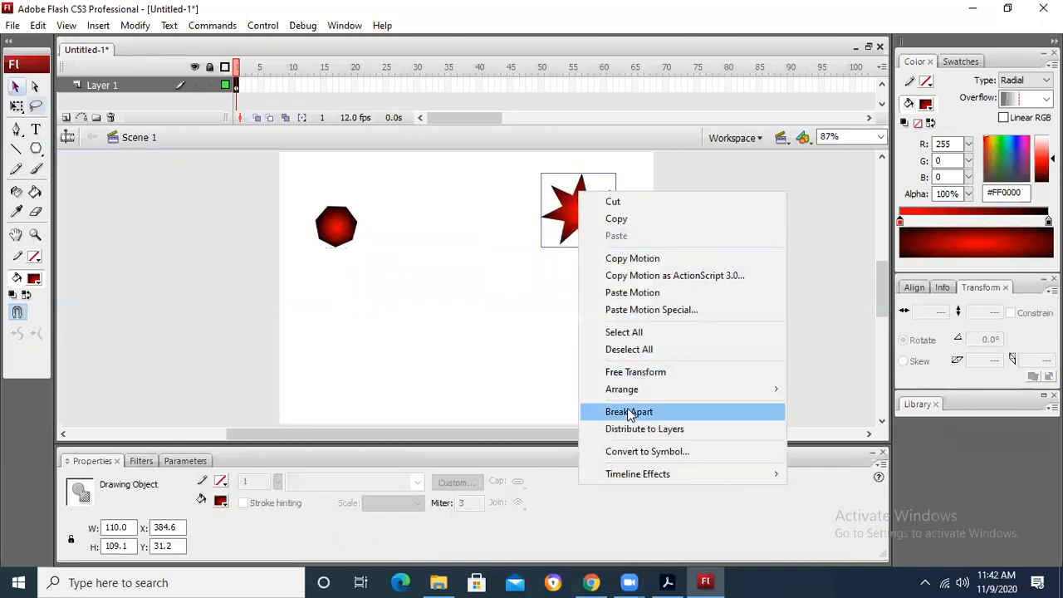
pyautogui.click(625, 412)
pyautogui.click(700, 221)
pyautogui.click(600, 217)
pyautogui.moveTo(595, 233); pyautogui.dragTo(561, 248)
pyautogui.click(682, 243)
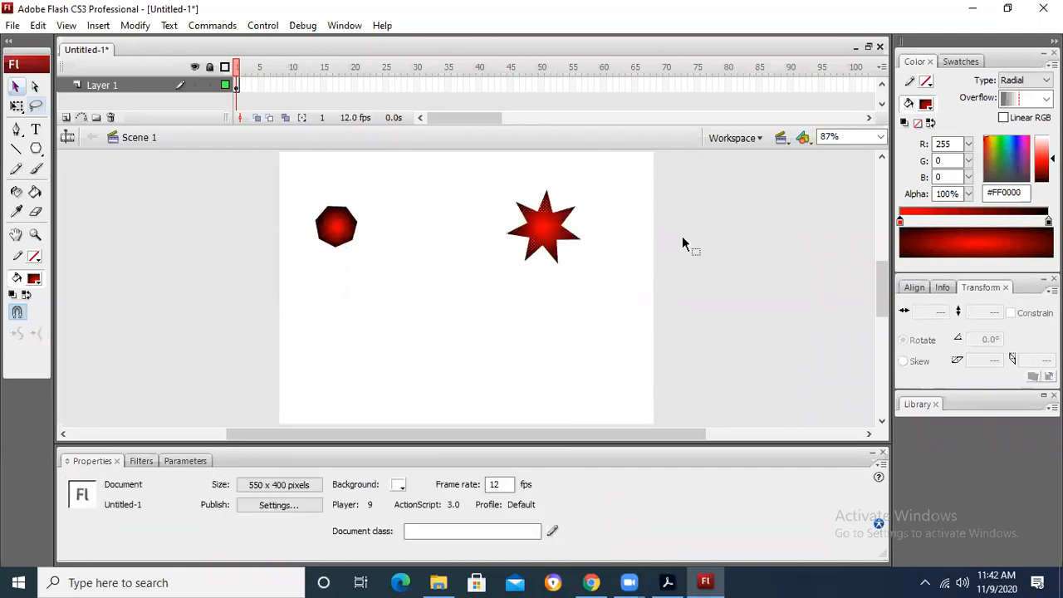
# Step: Enlarge the star with Free Transform to about 163 by 154 px and deselect it
pyautogui.click(556, 233)
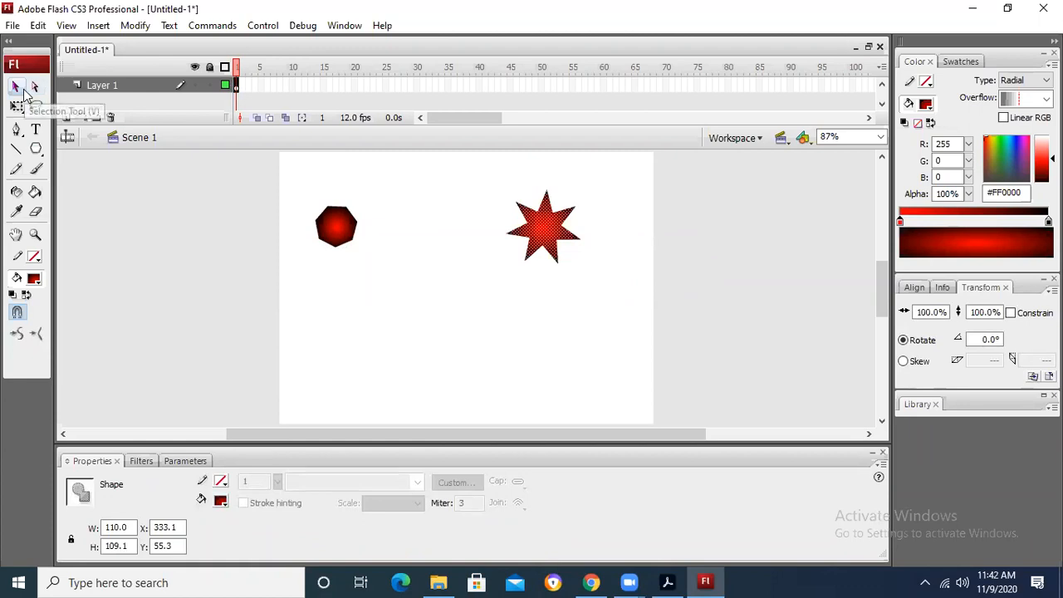
pyautogui.click(17, 107)
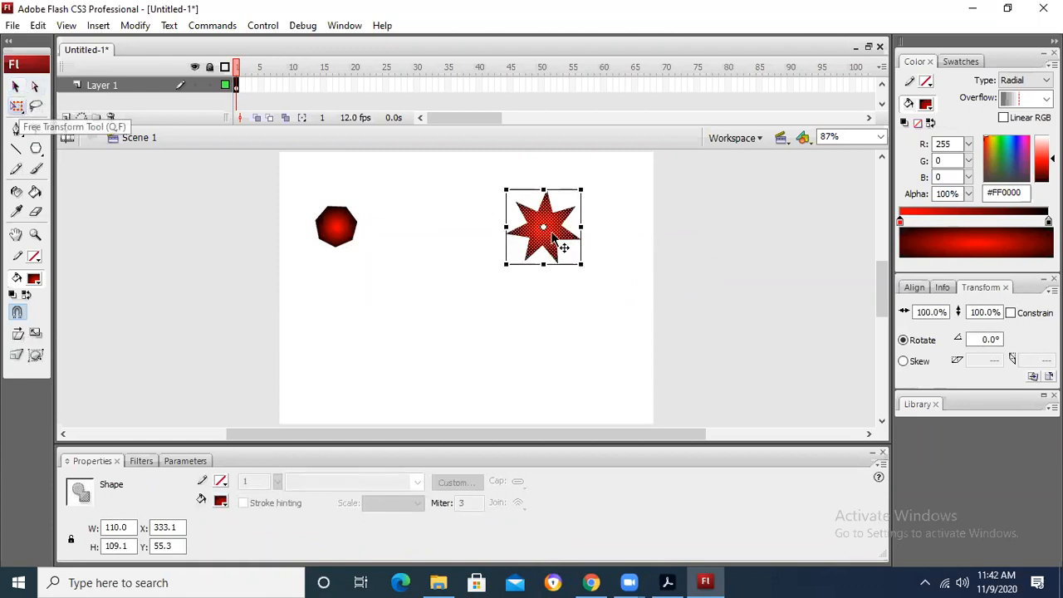
pyautogui.moveTo(591, 272); pyautogui.dragTo(618, 296)
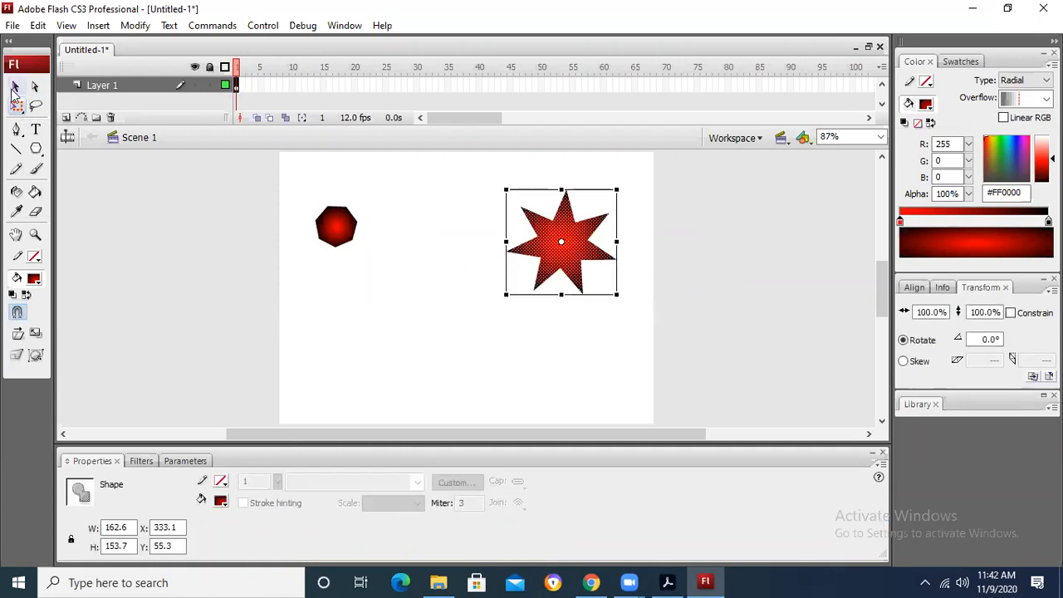
pyautogui.click(15, 86)
pyautogui.click(730, 297)
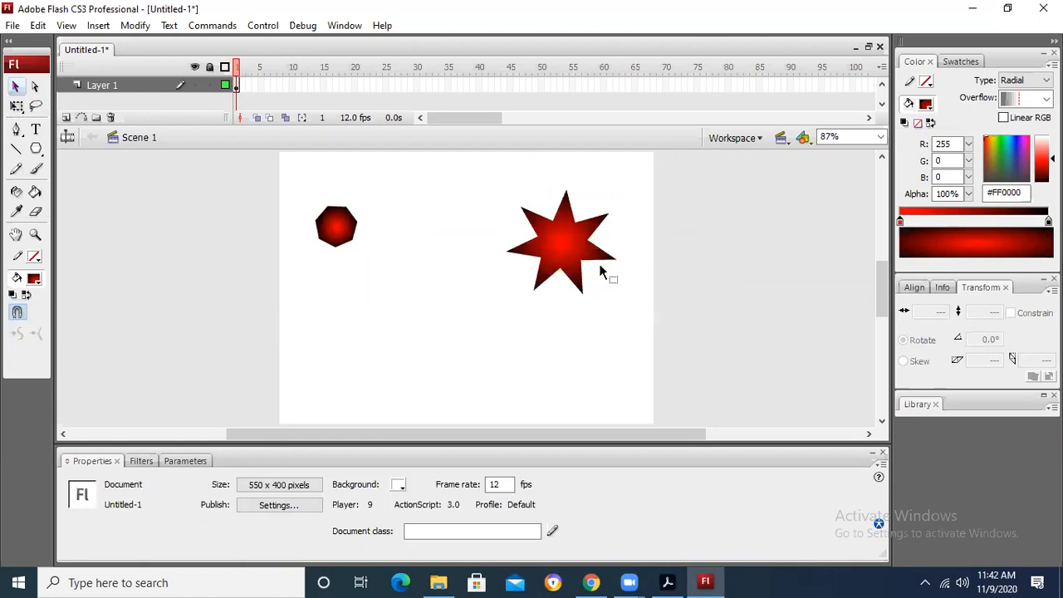
# Step: Bend the straight edges of all seven star points outward into rounded petals to form a flower
pyautogui.moveTo(601, 259)
pyautogui.mouseDown()
pyautogui.moveTo(601, 269)
pyautogui.moveTo(606, 248)
pyautogui.mouseUp()
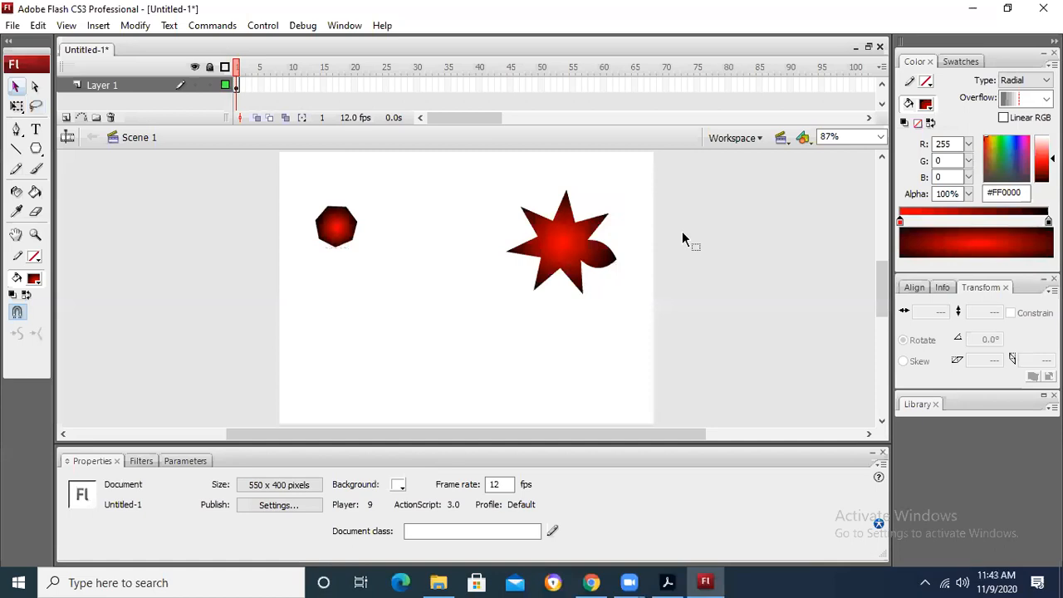
pyautogui.moveTo(600, 233); pyautogui.dragTo(594, 209)
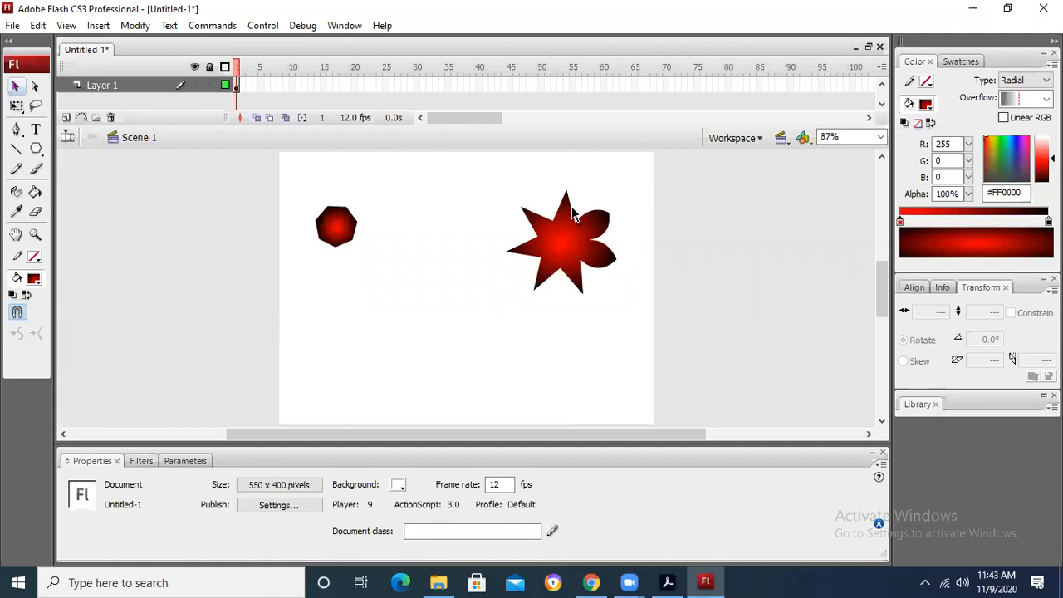
pyautogui.moveTo(572, 206); pyautogui.dragTo(579, 209)
pyautogui.moveTo(575, 206); pyautogui.dragTo(523, 220)
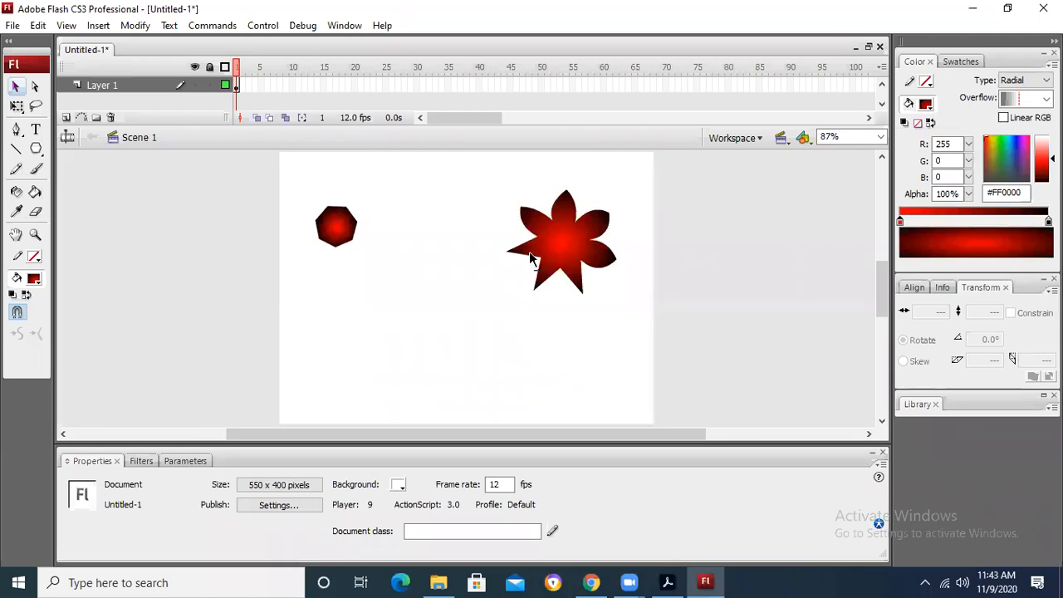
pyautogui.moveTo(530, 265); pyautogui.dragTo(516, 243)
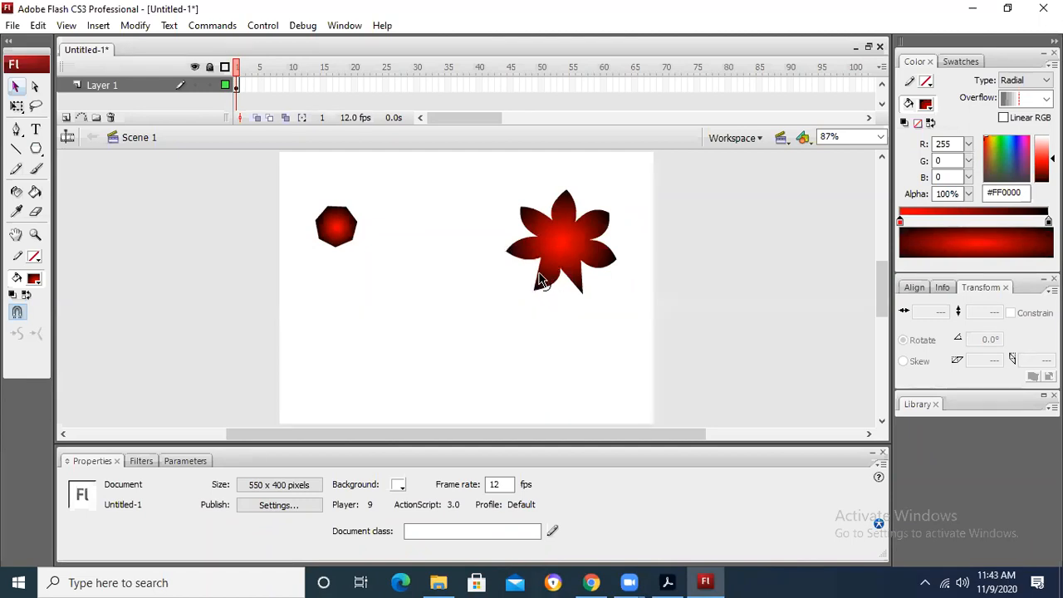
pyautogui.moveTo(537, 273); pyautogui.dragTo(538, 276)
pyautogui.moveTo(582, 277); pyautogui.dragTo(590, 285)
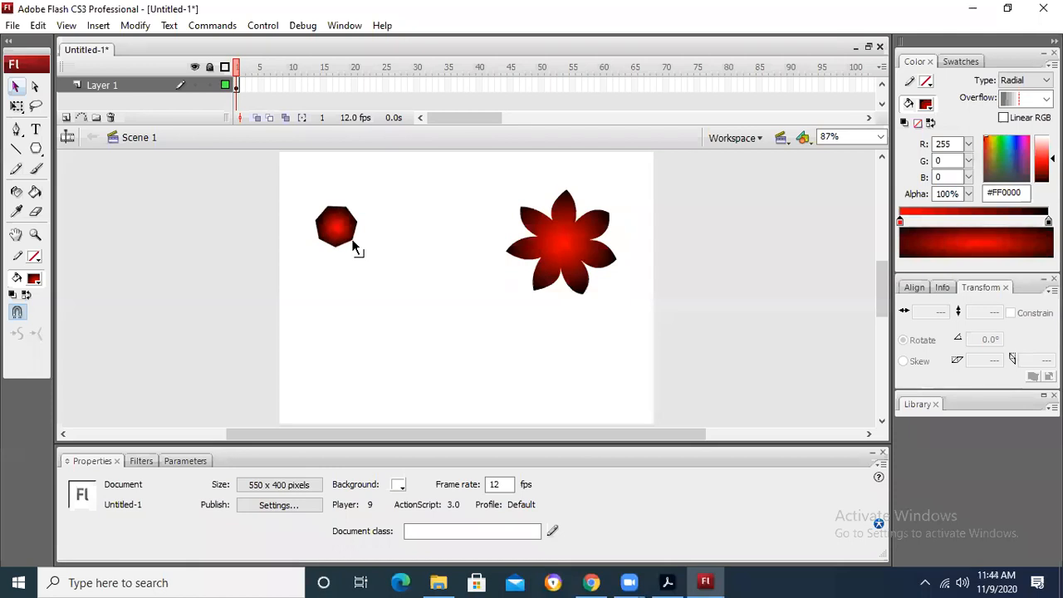
# Step: Pull the polygon's lower-right corner out into a long spike and move the shape off the stage's left side
pyautogui.moveTo(352, 242); pyautogui.dragTo(461, 354)
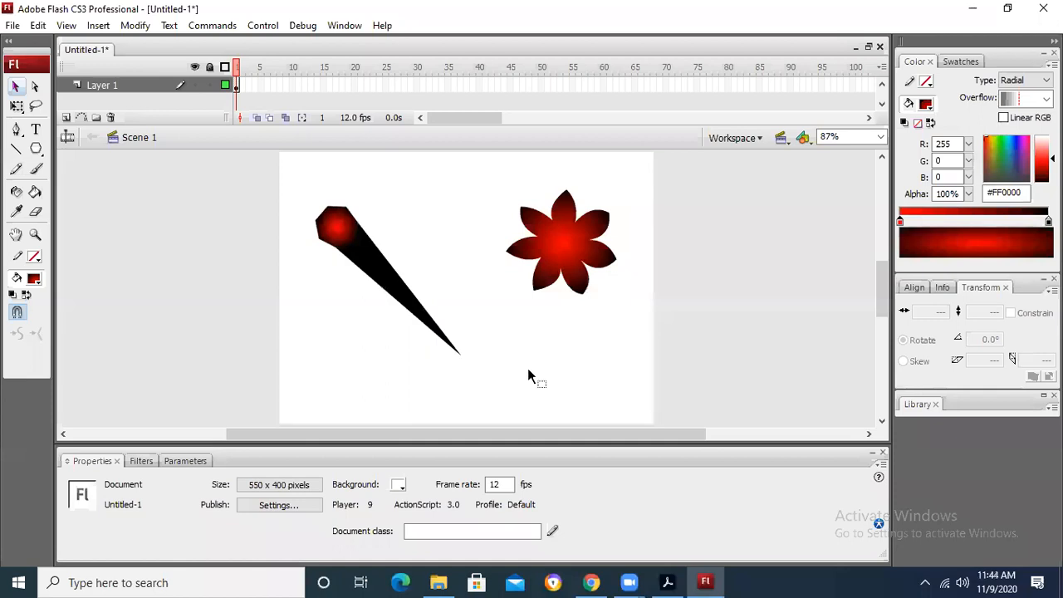
pyautogui.moveTo(344, 238); pyautogui.dragTo(137, 207)
pyautogui.click(289, 205)
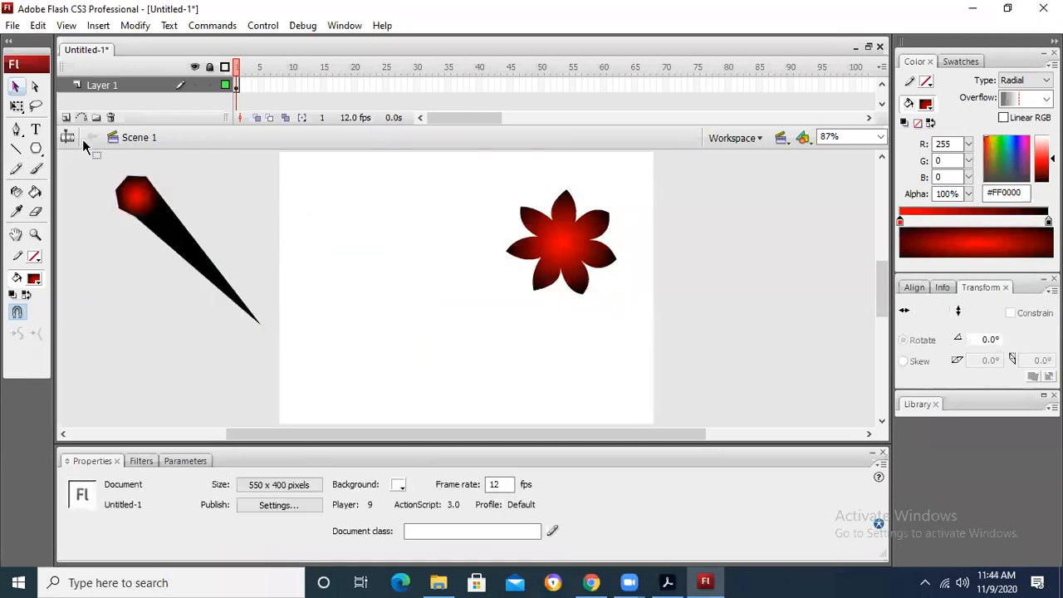
# Step: Draw a rectangle about 114 by 80 px near the stage's upper-left corner and break it apart
pyautogui.click(36, 148)
pyautogui.click(37, 148)
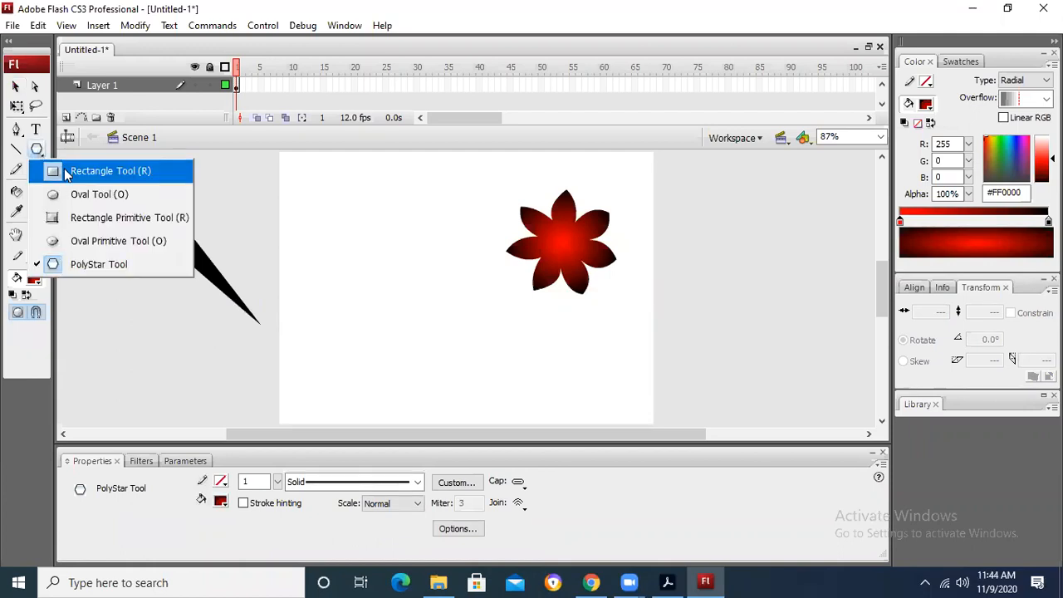
pyautogui.click(74, 170)
pyautogui.moveTo(302, 183)
pyautogui.mouseDown()
pyautogui.moveTo(344, 227)
pyautogui.moveTo(382, 238)
pyautogui.mouseUp()
pyautogui.click(15, 85)
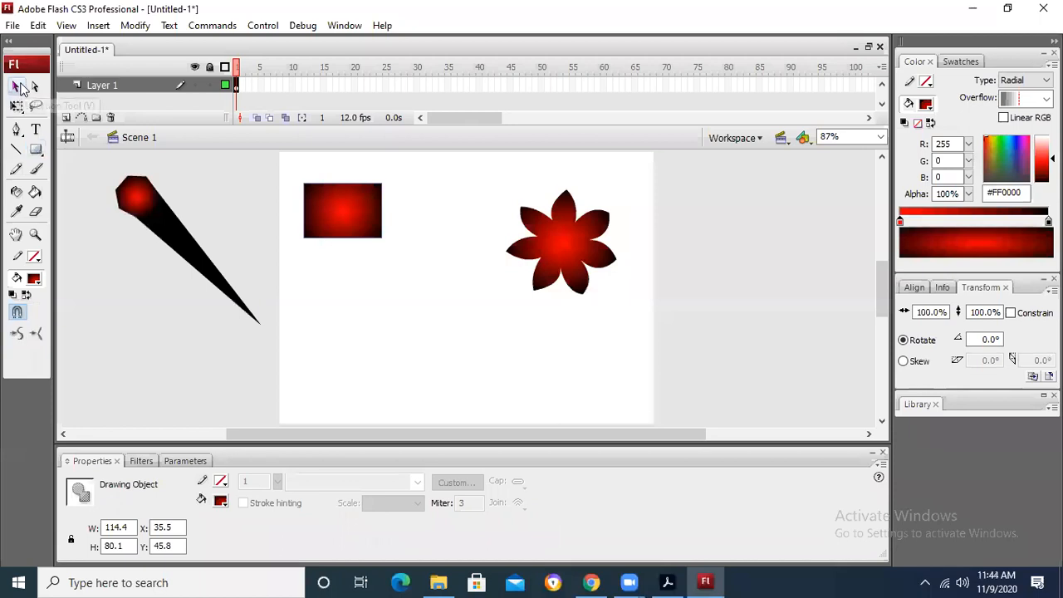
pyautogui.rightClick(339, 204)
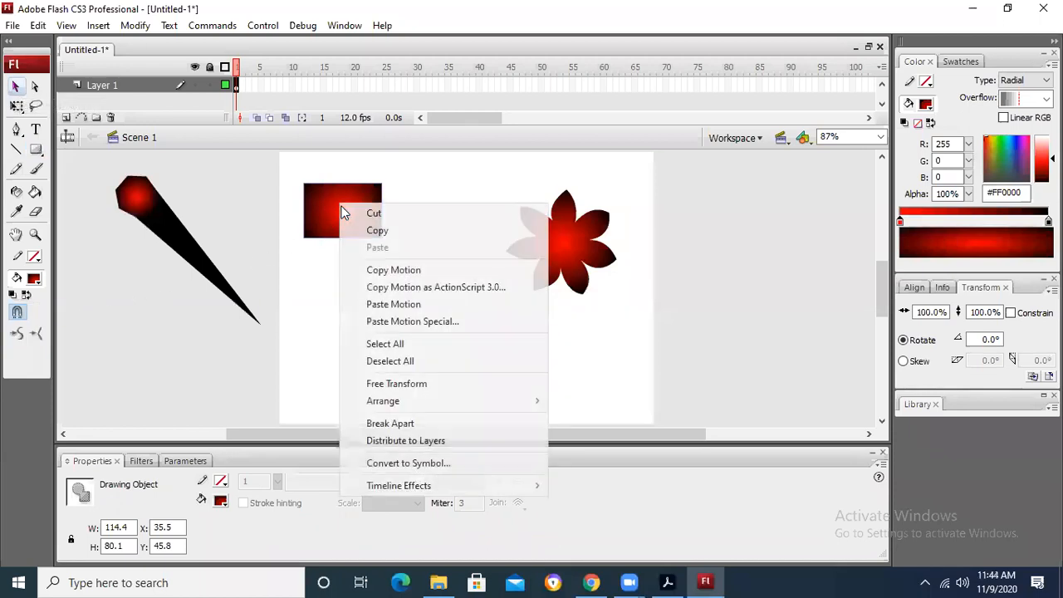
pyautogui.click(408, 425)
pyautogui.click(408, 287)
# Step: Change the rectangle's fill to solid green #00FF00 and deselect it
pyautogui.click(353, 206)
pyautogui.click(34, 280)
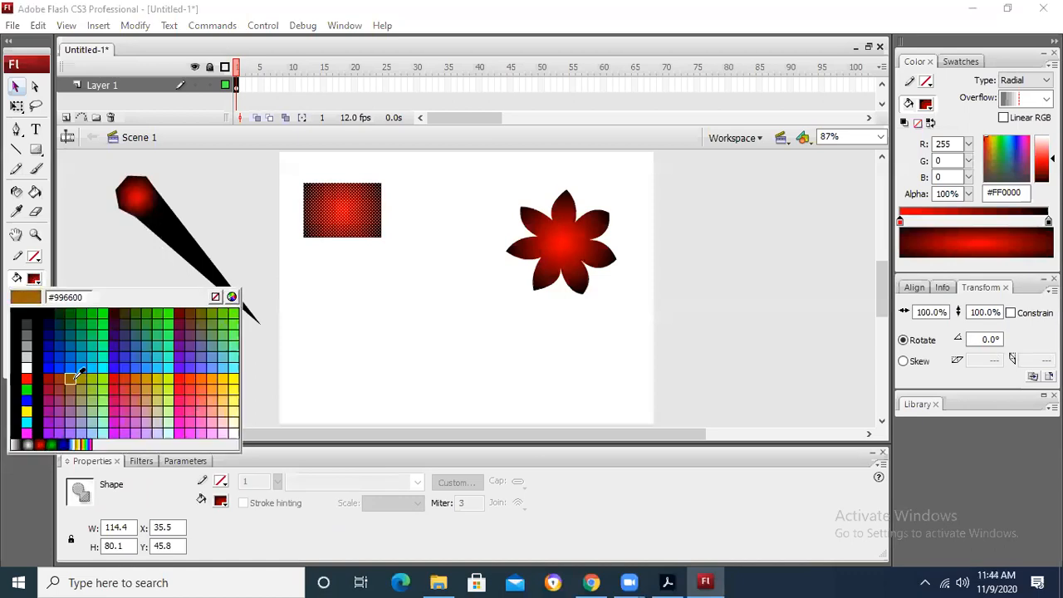
pyautogui.click(98, 313)
pyautogui.click(328, 268)
pyautogui.click(349, 210)
pyautogui.click(367, 272)
pyautogui.click(375, 226)
pyautogui.click(374, 276)
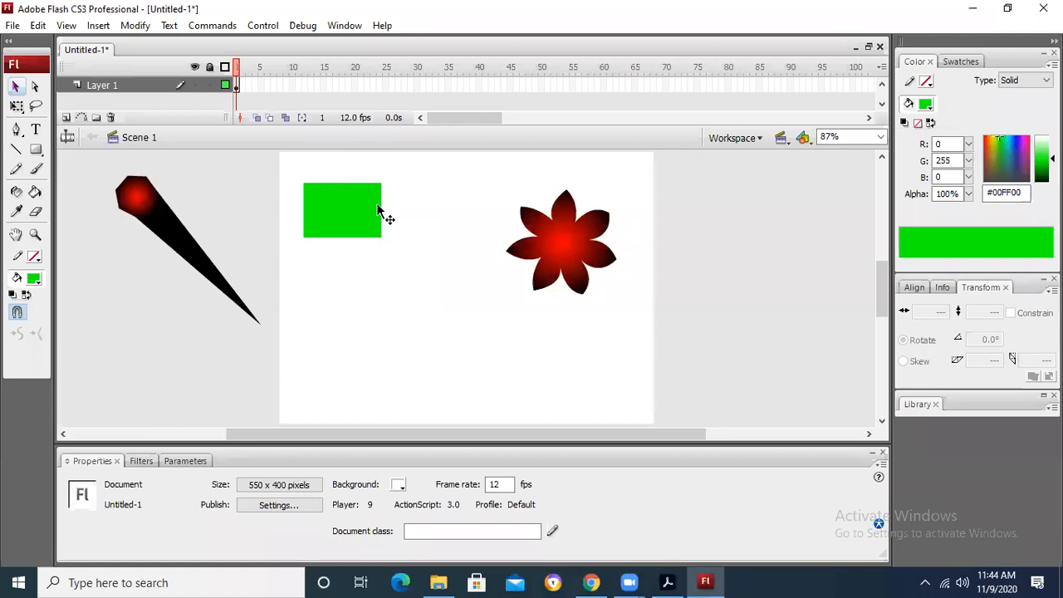
# Step: Bulge the green rectangle's sides outward into curves and move the shape right to the top middle of the stage
pyautogui.moveTo(394, 214); pyautogui.dragTo(394, 218)
pyautogui.moveTo(295, 212); pyautogui.dragTo(295, 216)
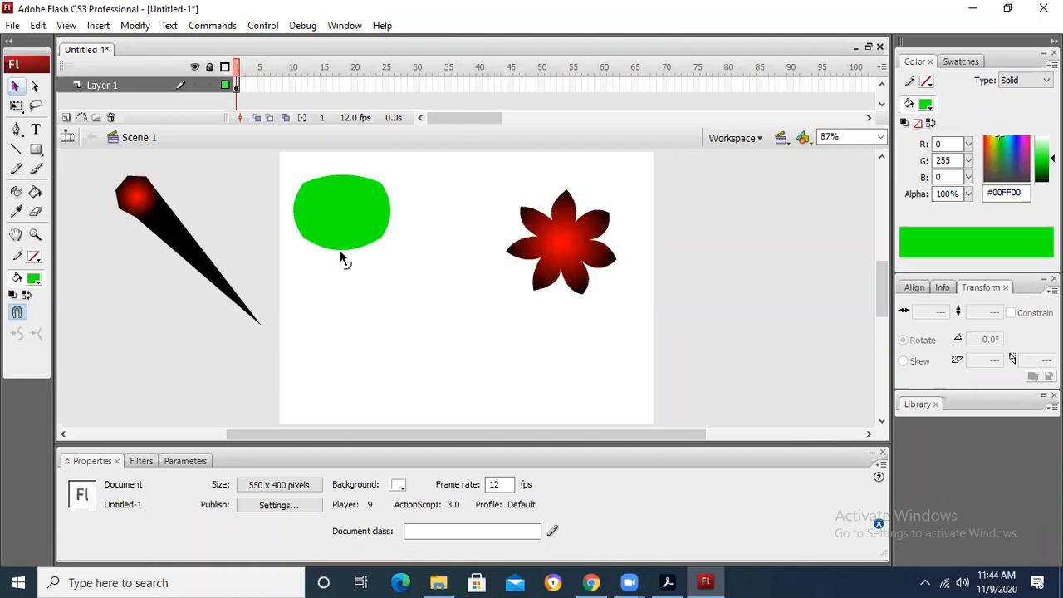
pyautogui.moveTo(349, 220); pyautogui.dragTo(422, 209)
pyautogui.click(72, 221)
# Step: Draw a second green rectangle about 126 by 60 px below the rounded shape and break it apart
pyautogui.click(36, 150)
pyautogui.moveTo(328, 300); pyautogui.dragTo(414, 340)
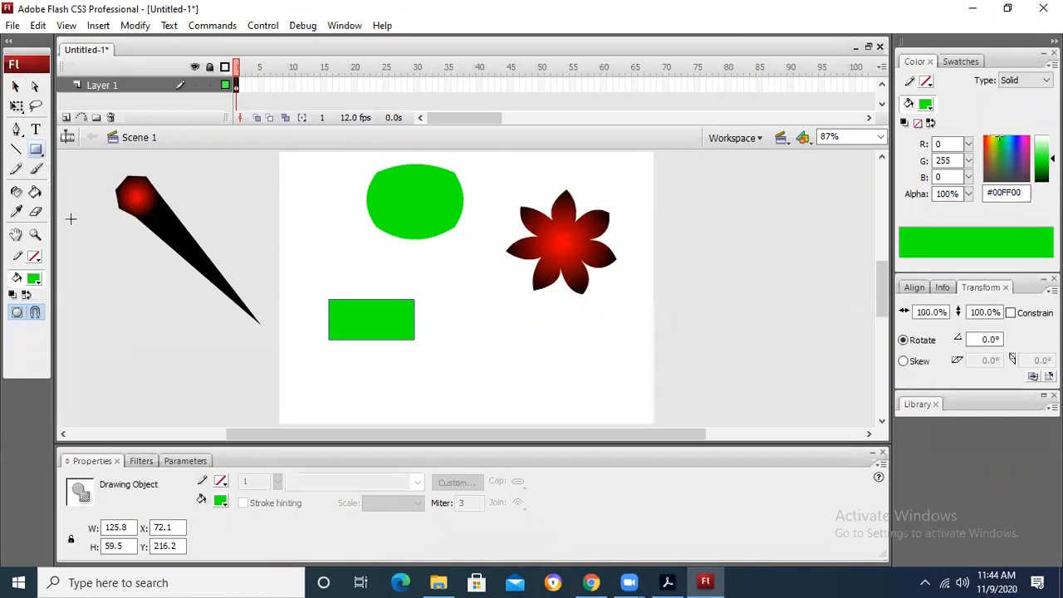
pyautogui.click(16, 87)
pyautogui.rightClick(381, 313)
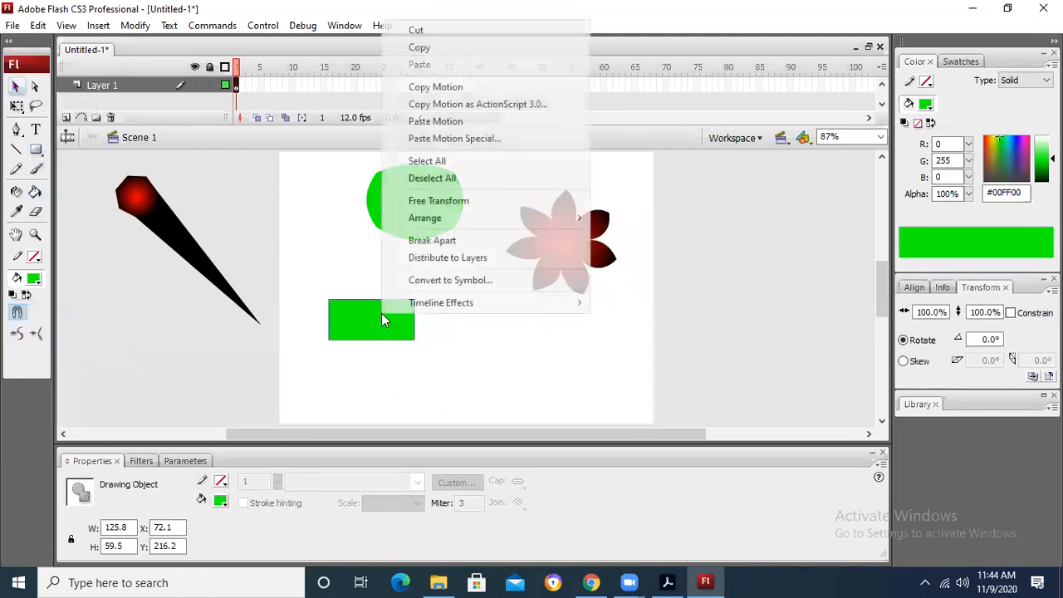
pyautogui.click(457, 241)
pyautogui.click(469, 331)
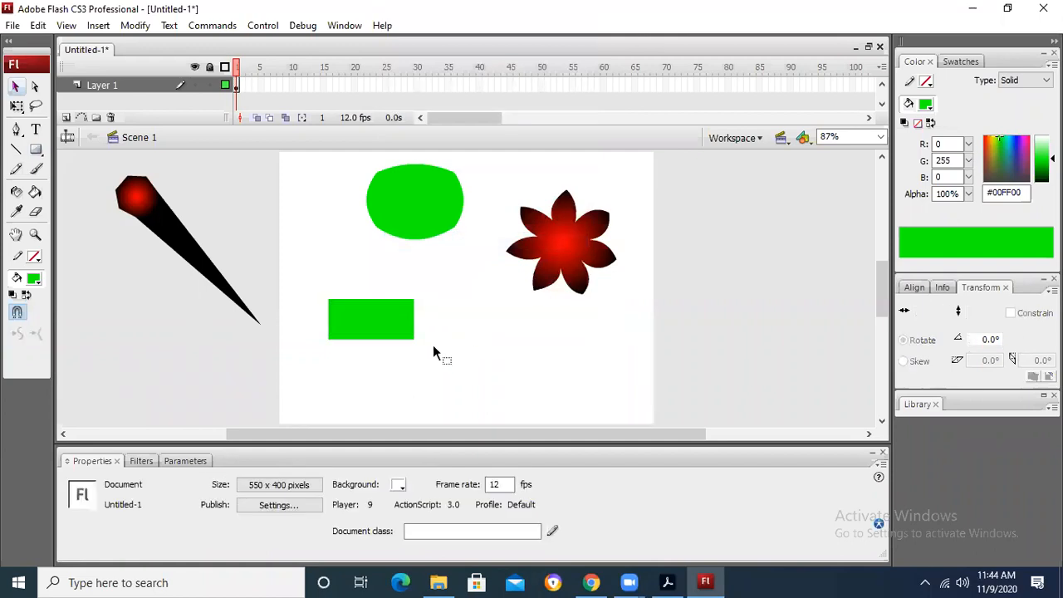
# Step: Pull the new rectangle's lower-right corner outward and shift the shape to about X 63, Y 204
pyautogui.moveTo(415, 341); pyautogui.dragTo(433, 358)
pyautogui.moveTo(392, 330)
pyautogui.mouseDown()
pyautogui.moveTo(349, 327)
pyautogui.moveTo(451, 313)
pyautogui.moveTo(408, 315)
pyautogui.moveTo(405, 328)
pyautogui.mouseUp()
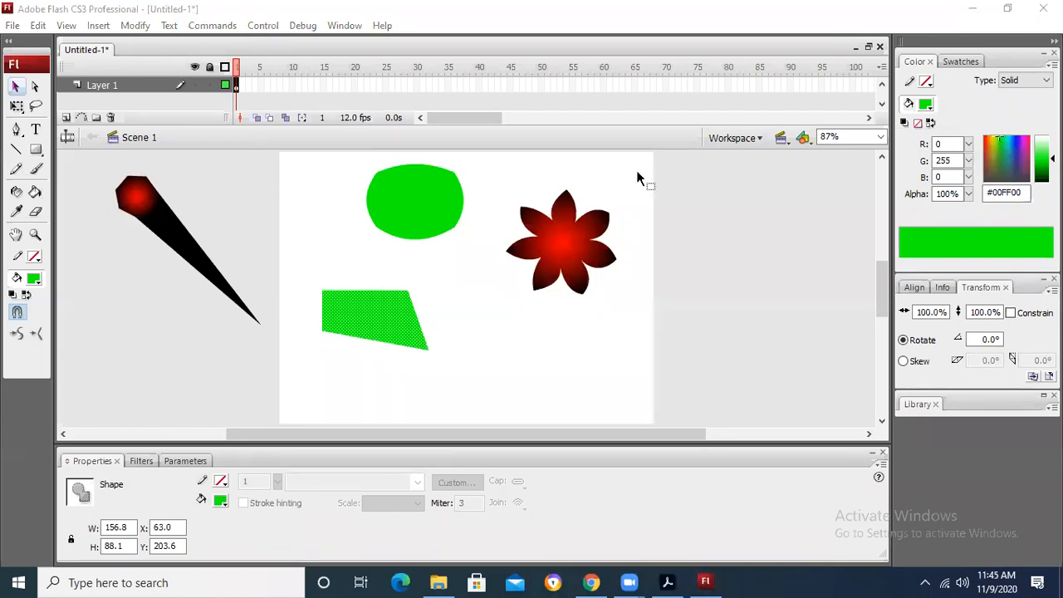
# Step: Move the green quadrilateral to about X -77, Y 35 and the flower to about X 543, Y 18
pyautogui.moveTo(388, 297); pyautogui.dragTo(285, 198)
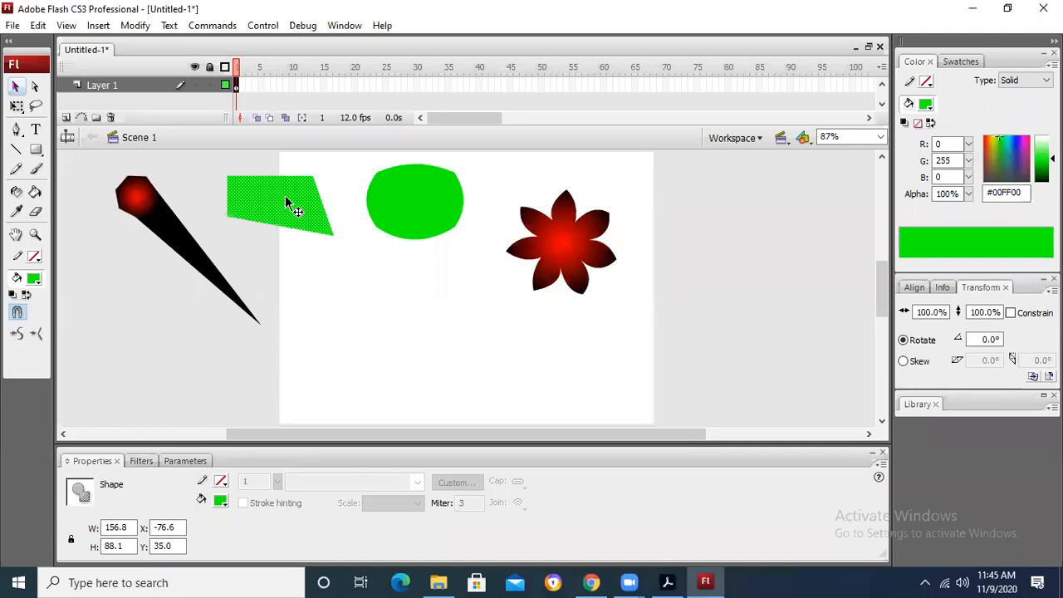
pyautogui.moveTo(573, 258); pyautogui.dragTo(715, 235)
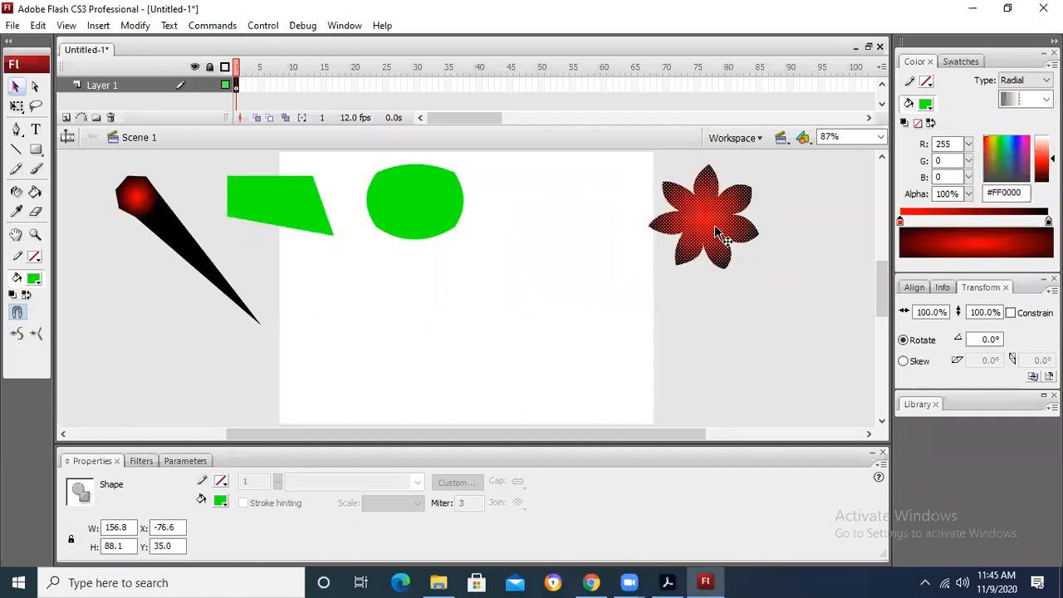
pyautogui.click(680, 299)
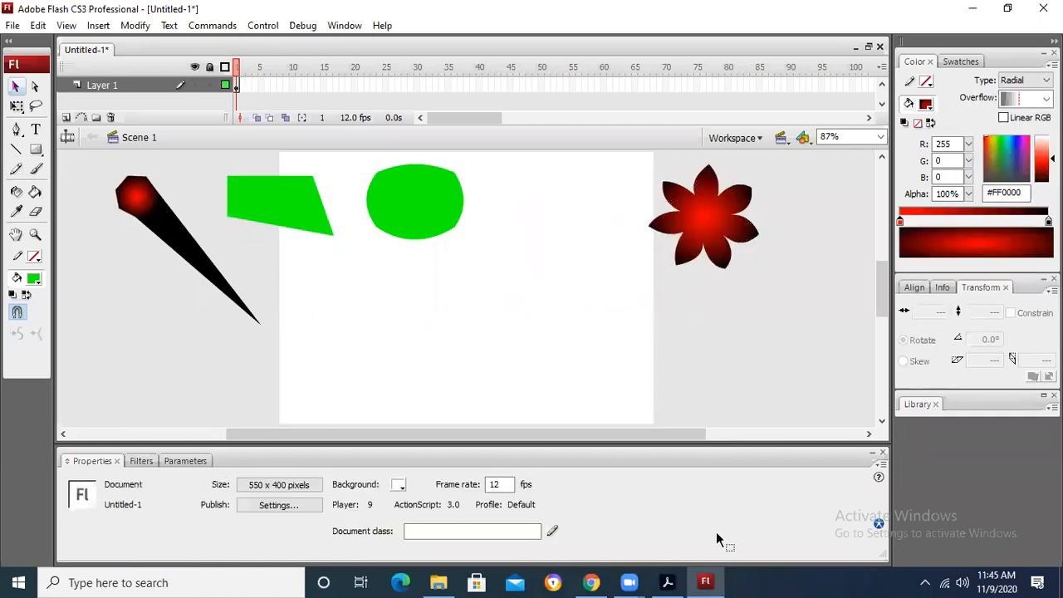
# Step: Switch to Chrome and open google.com in the empty second tab
pyautogui.click(591, 582)
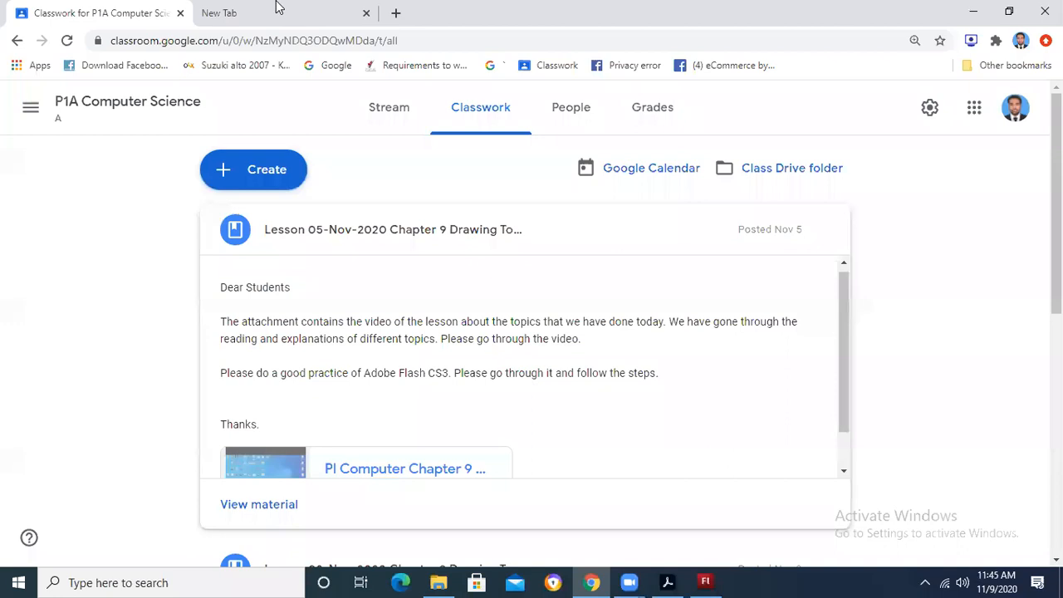
pyautogui.click(279, 8)
pyautogui.write('google.com')
pyautogui.press('Return')
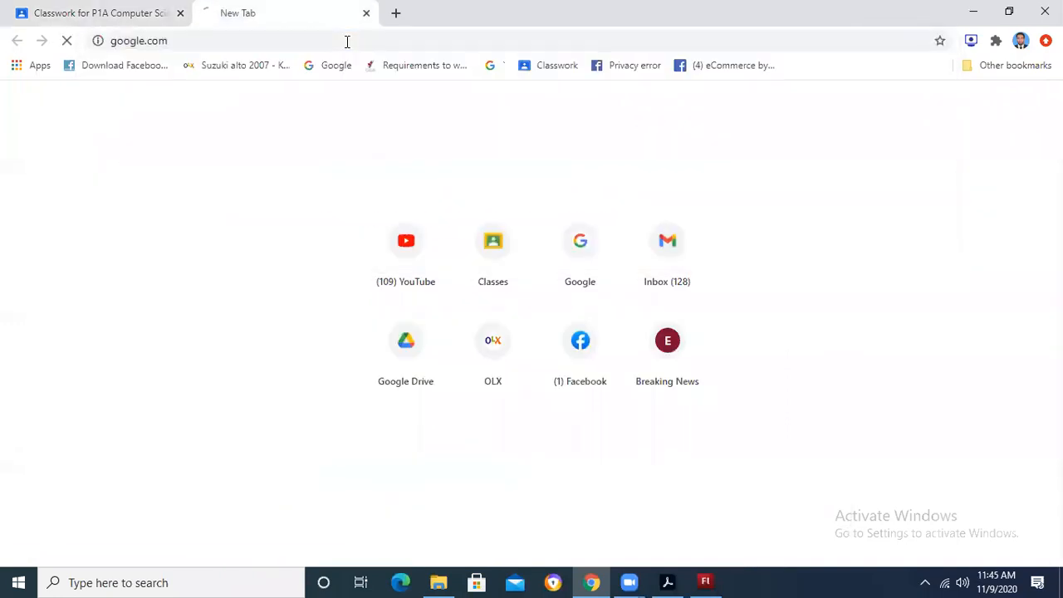
# Step: Enter "cartoon car sketch" as the Google search query
pyautogui.click(454, 289)
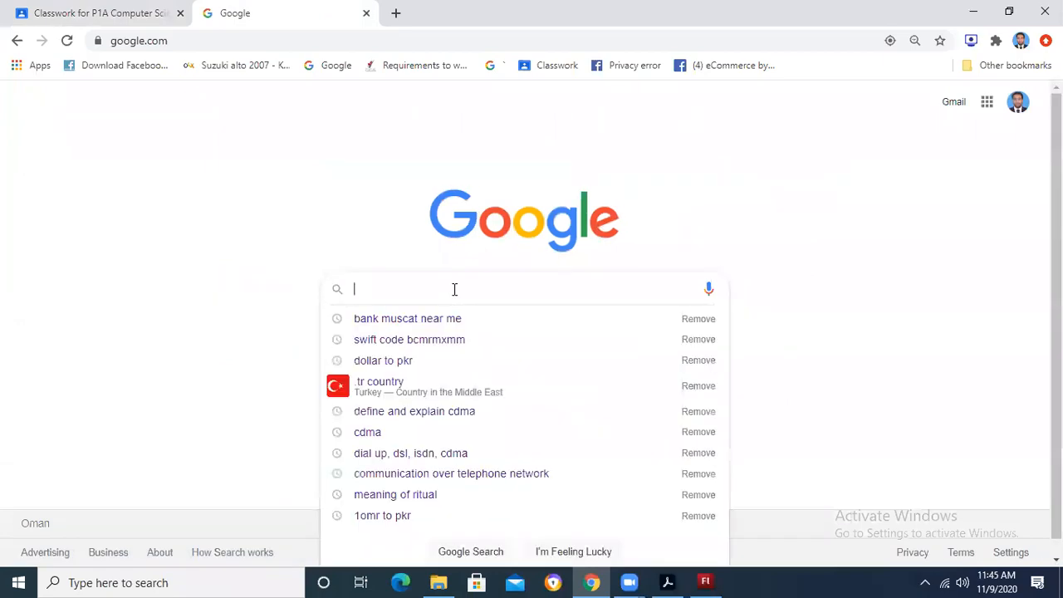
pyautogui.write('CARTO')
pyautogui.press('BackSpace')
pyautogui.press('BackSpace')
pyautogui.press('BackSpace')
pyautogui.press('BackSpace')
pyautogui.press('BackSpace')
pyautogui.write('car')
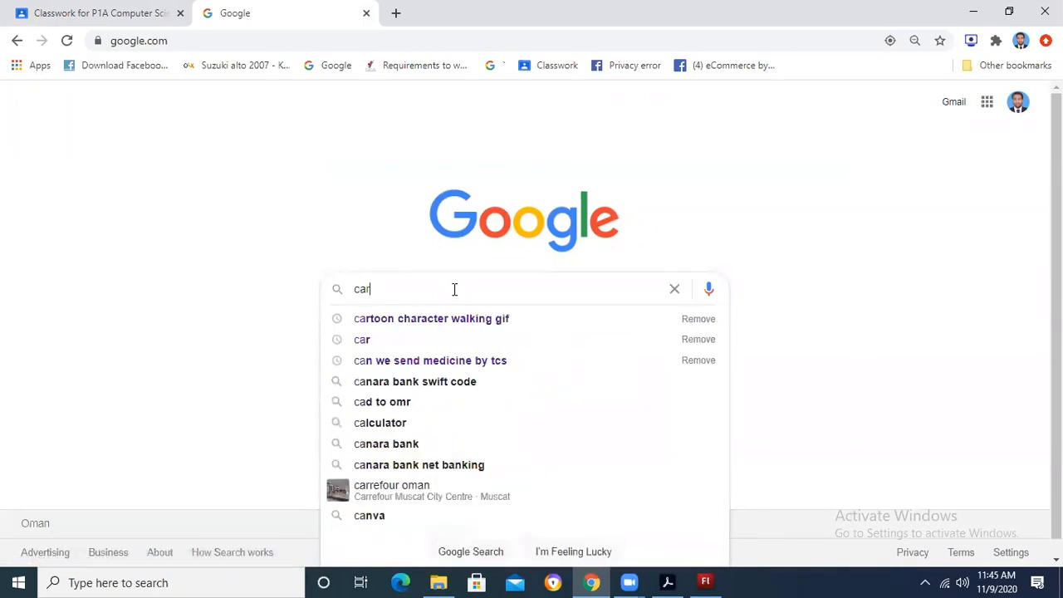
pyautogui.write('toonic')
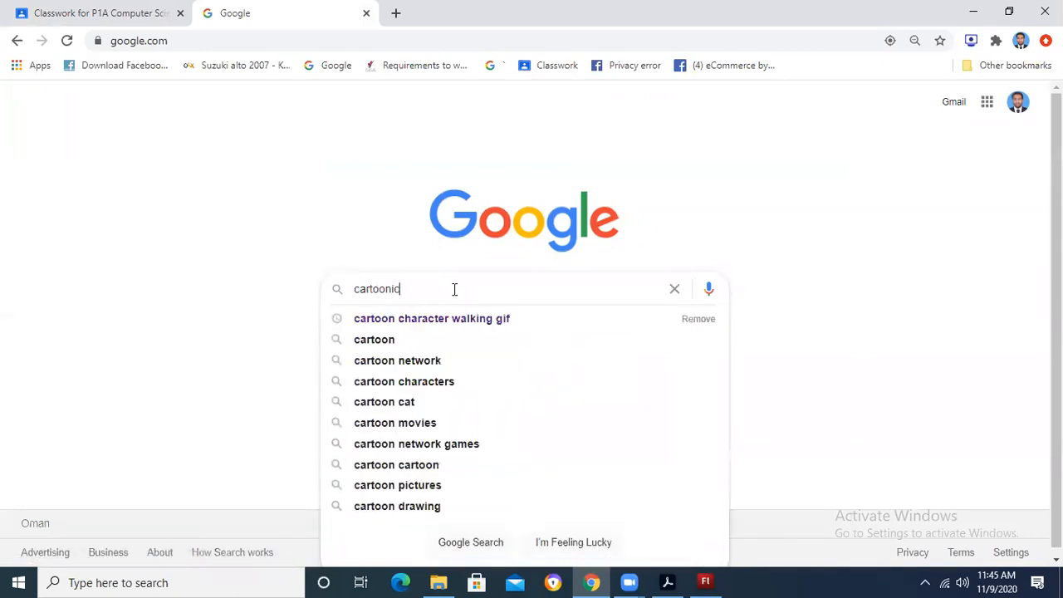
pyautogui.press('BackSpace')
pyautogui.press('BackSpace')
pyautogui.write('car ske')
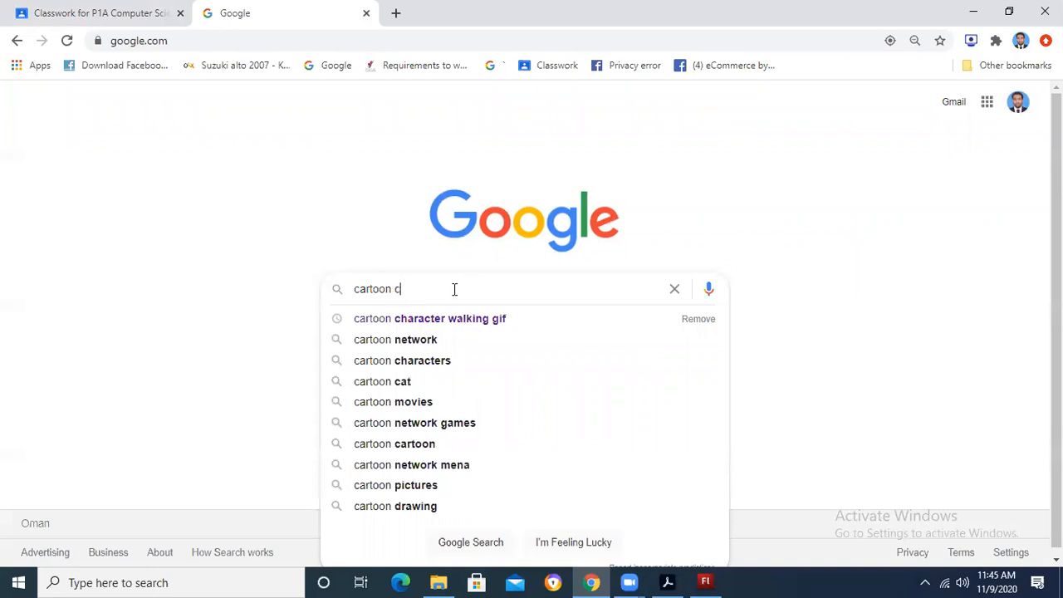
pyautogui.write('t')
pyautogui.press('BackSpace')
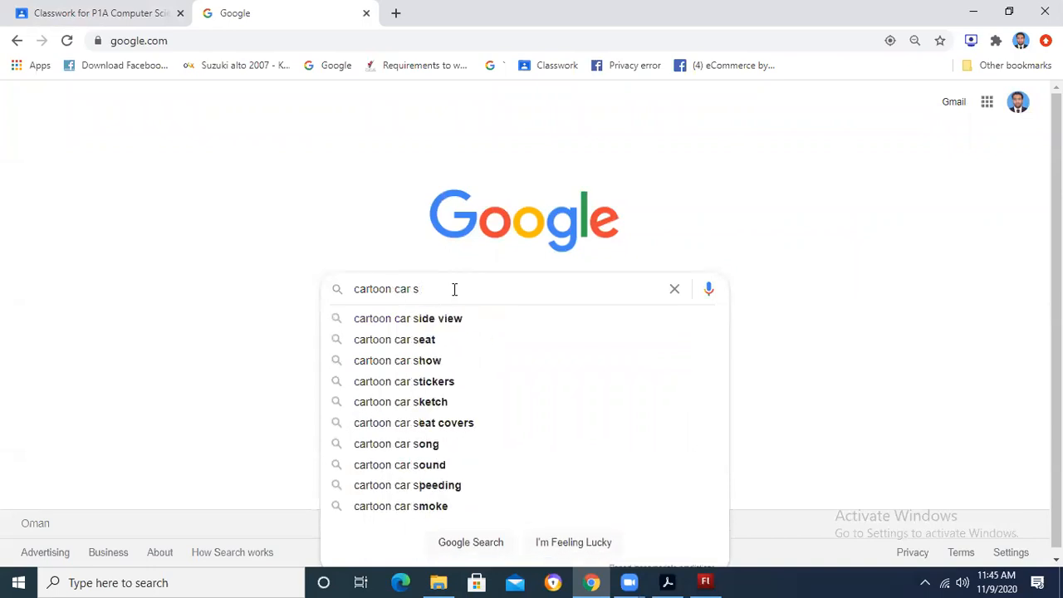
pyautogui.write('ketch')
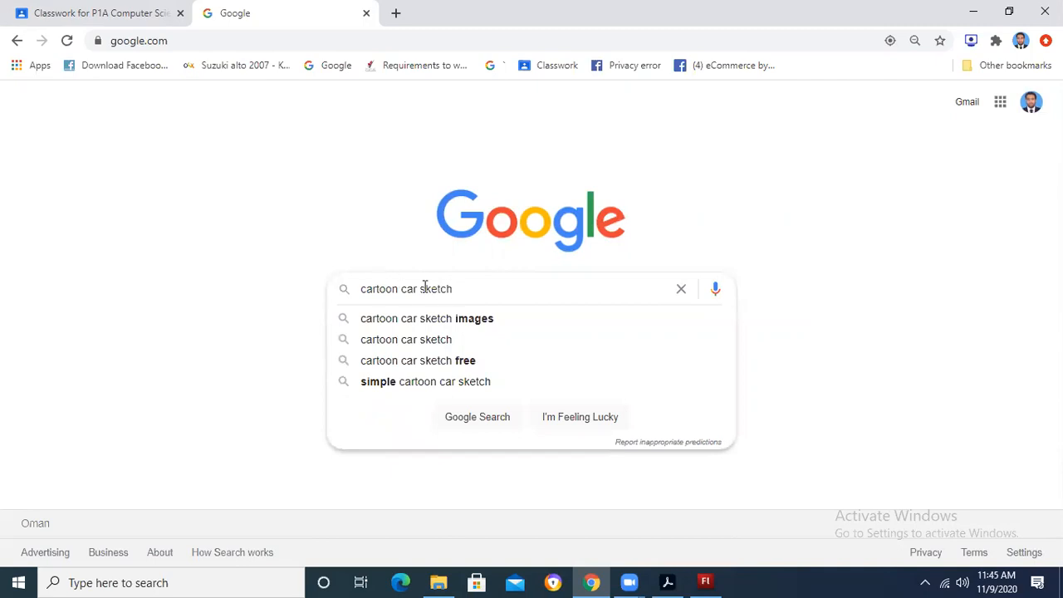
# Step: Change the query to "cartoon car easy sketch", run the search and show the image results
pyautogui.click(417, 289)
pyautogui.write('easy')
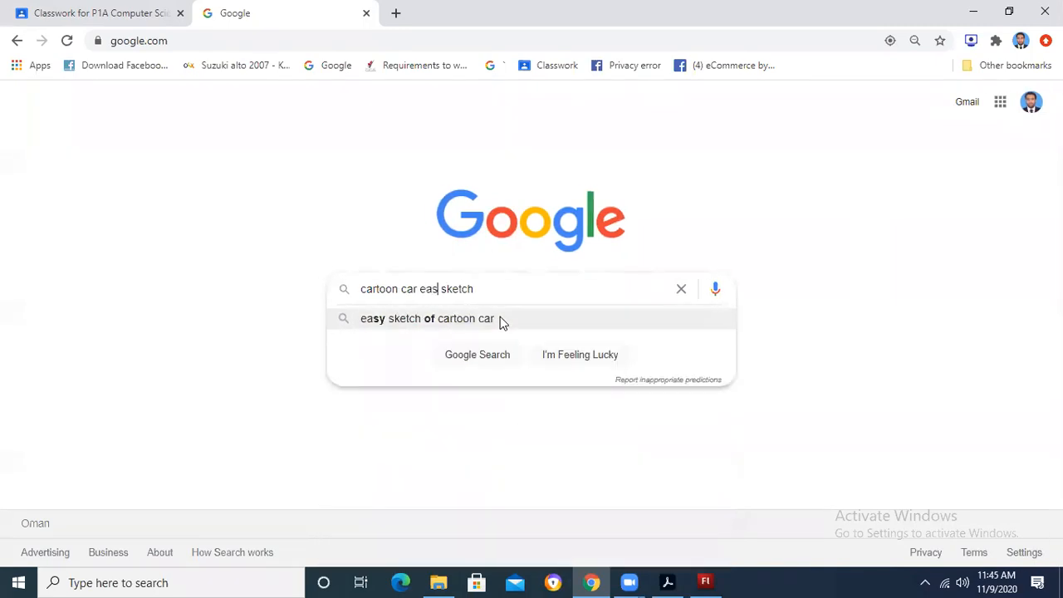
pyautogui.press('Return')
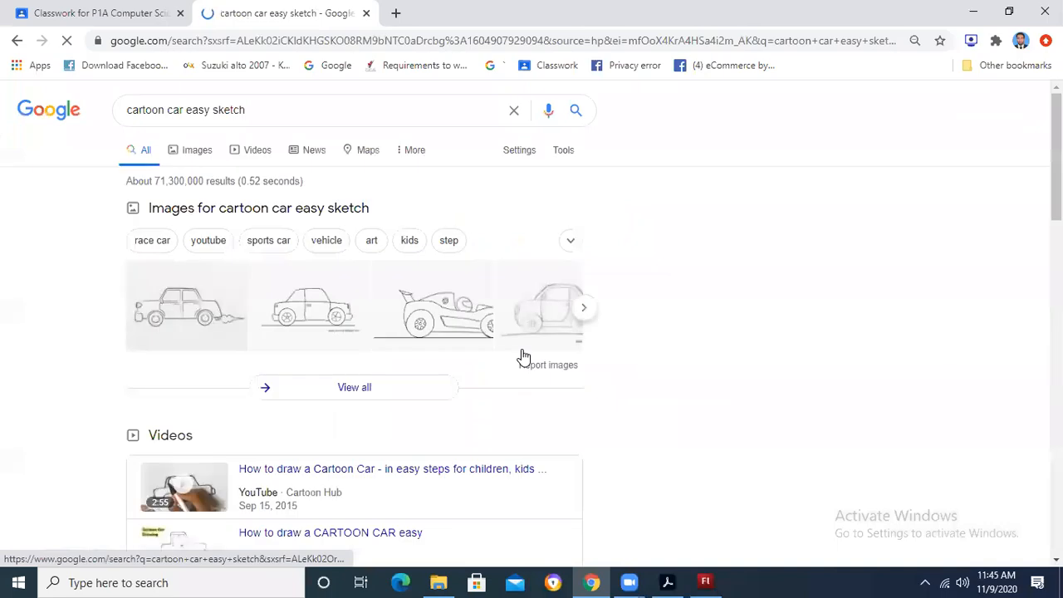
pyautogui.click(198, 150)
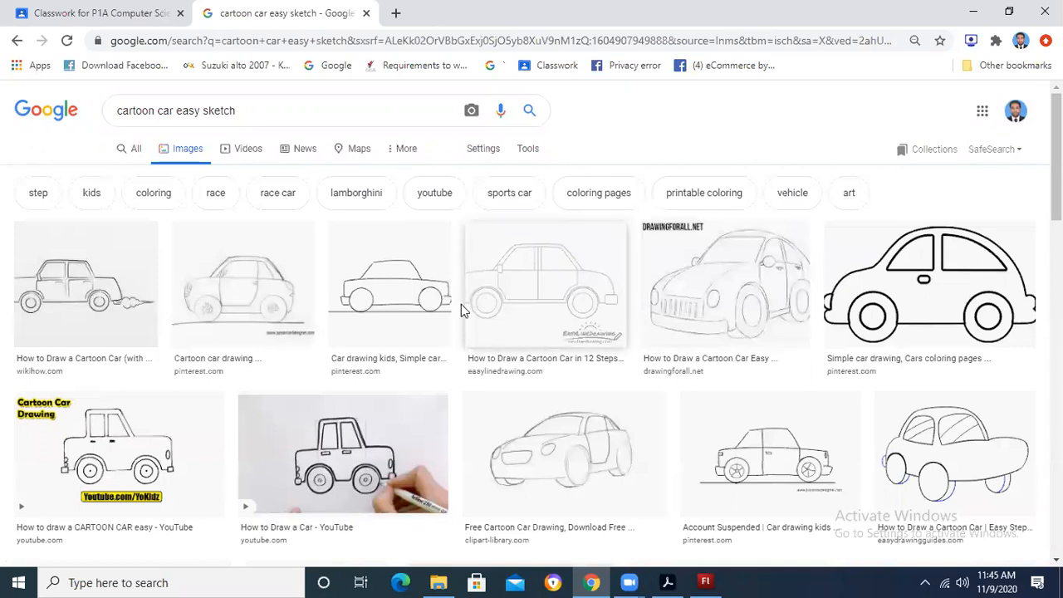
# Step: Open the simple side-view car drawing from Pinterest in a new tab and view it
pyautogui.rightClick(388, 279)
pyautogui.click(432, 287)
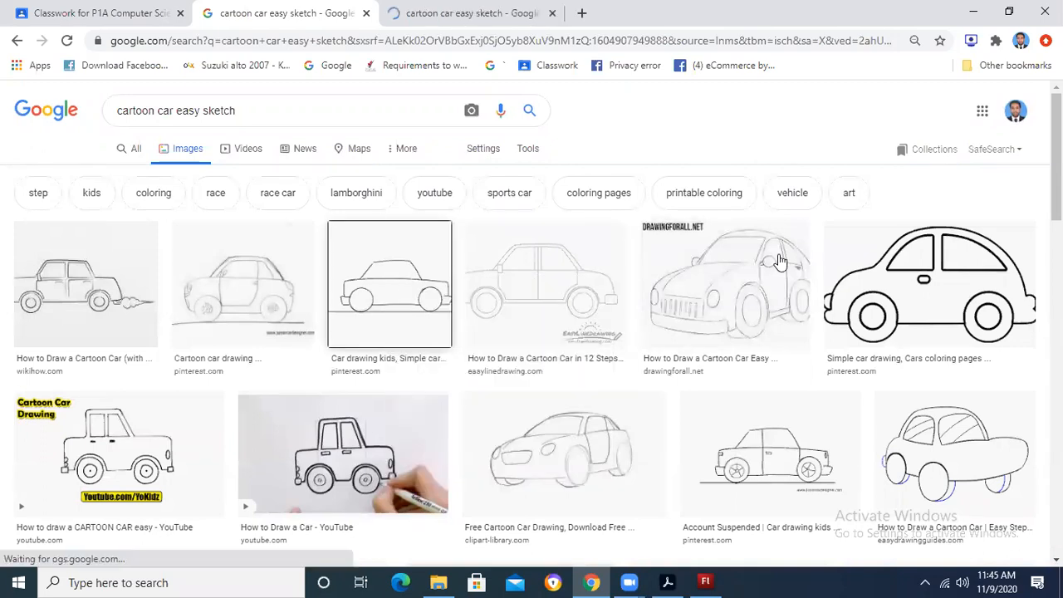
pyautogui.scroll(-5, 408, 318)
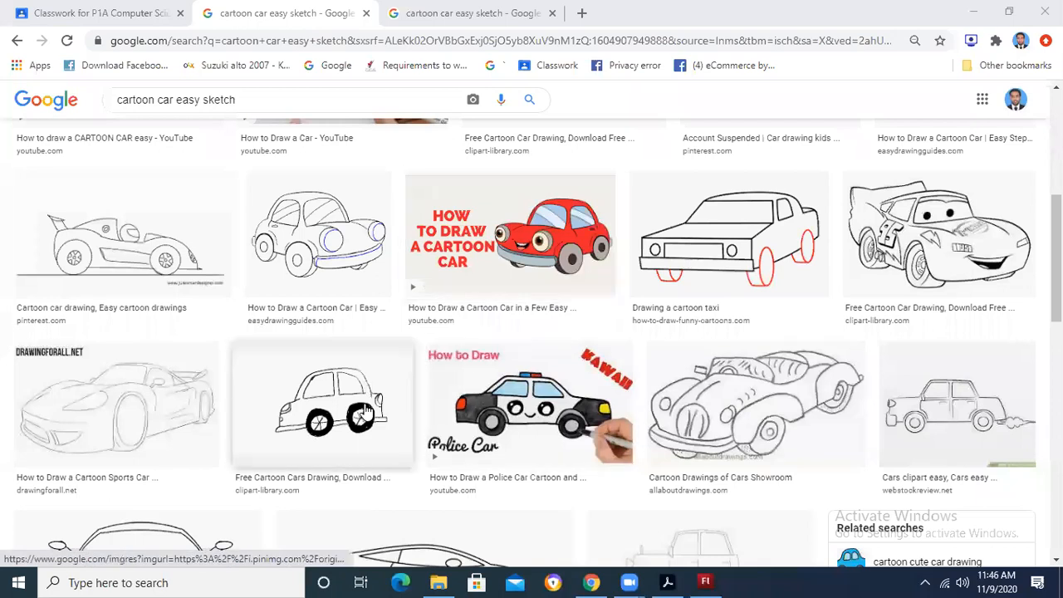
pyautogui.hotkey('ctrl', 'Tab')
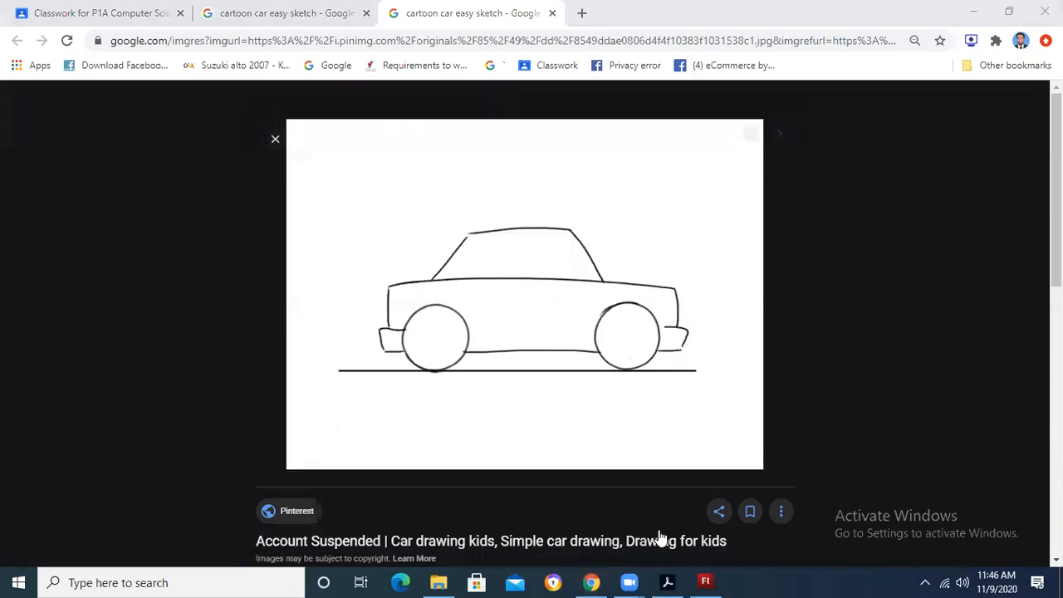
# Step: Return to the image results and open the Clipart Library cartoon car with thick black wheels in a new tab to view it
pyautogui.moveTo(707, 580)
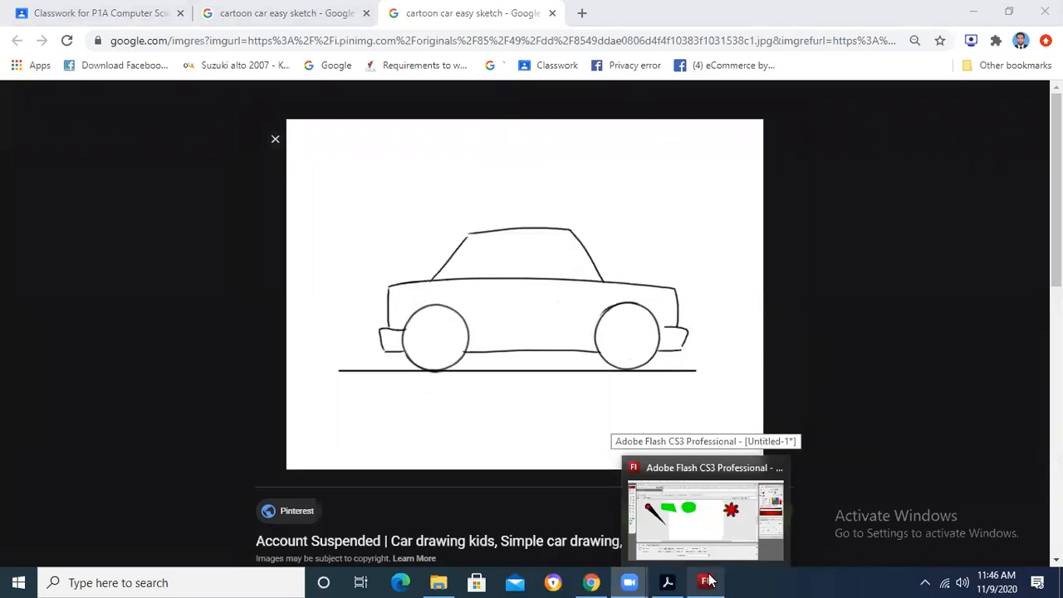
pyautogui.click(324, 9)
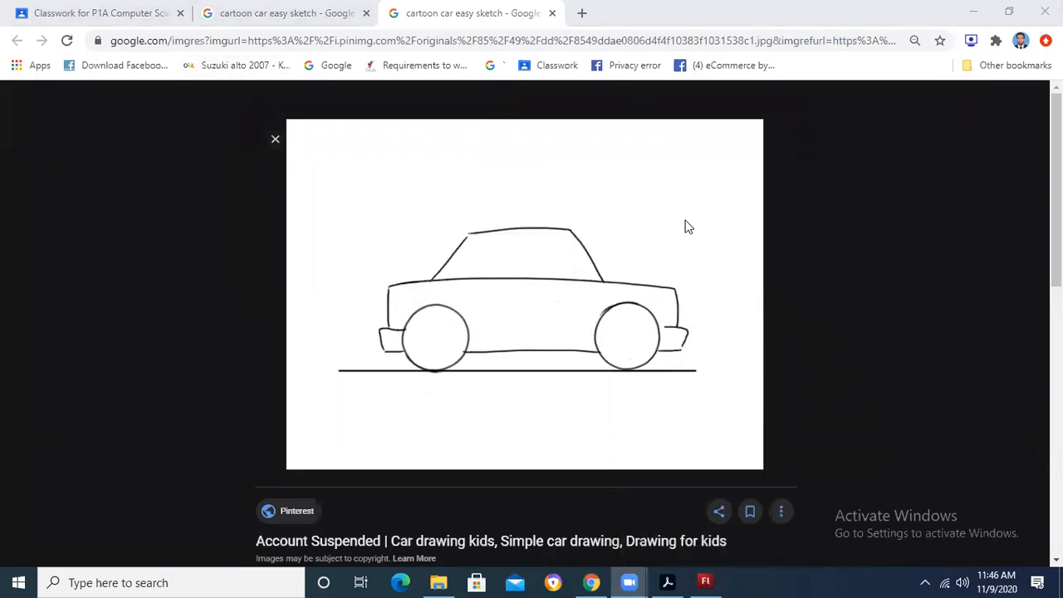
pyautogui.scroll(-1, 544, 359)
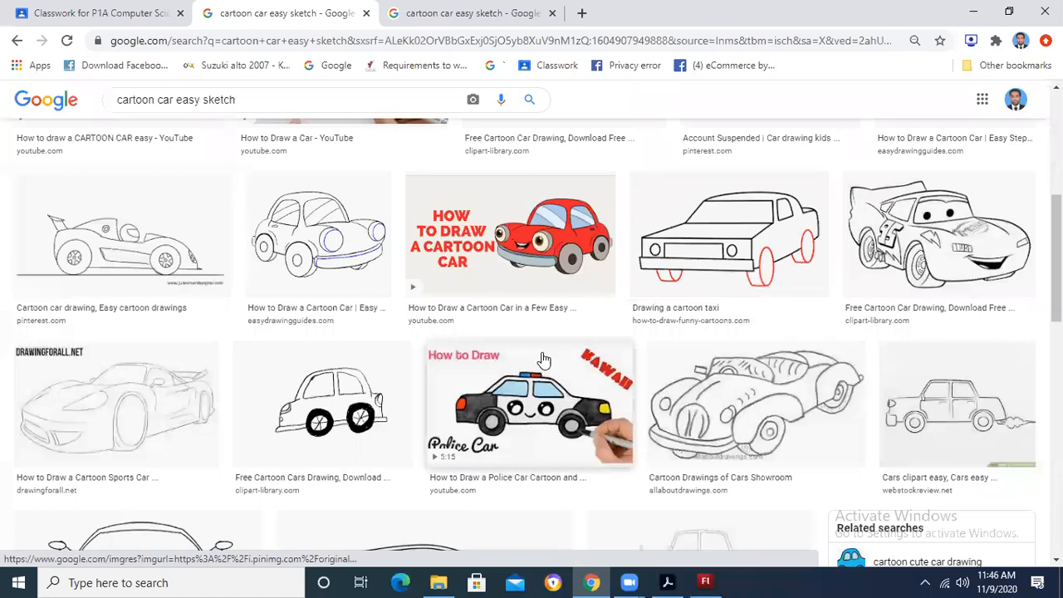
pyautogui.scroll(-2, 281, 238)
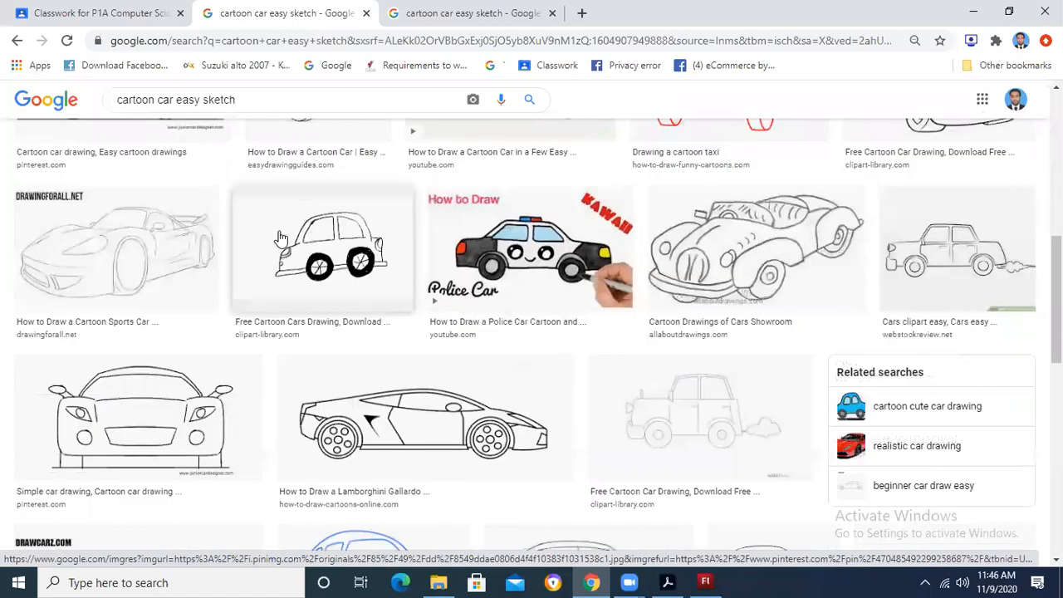
pyautogui.rightClick(322, 213)
pyautogui.click(373, 223)
pyautogui.click(643, 10)
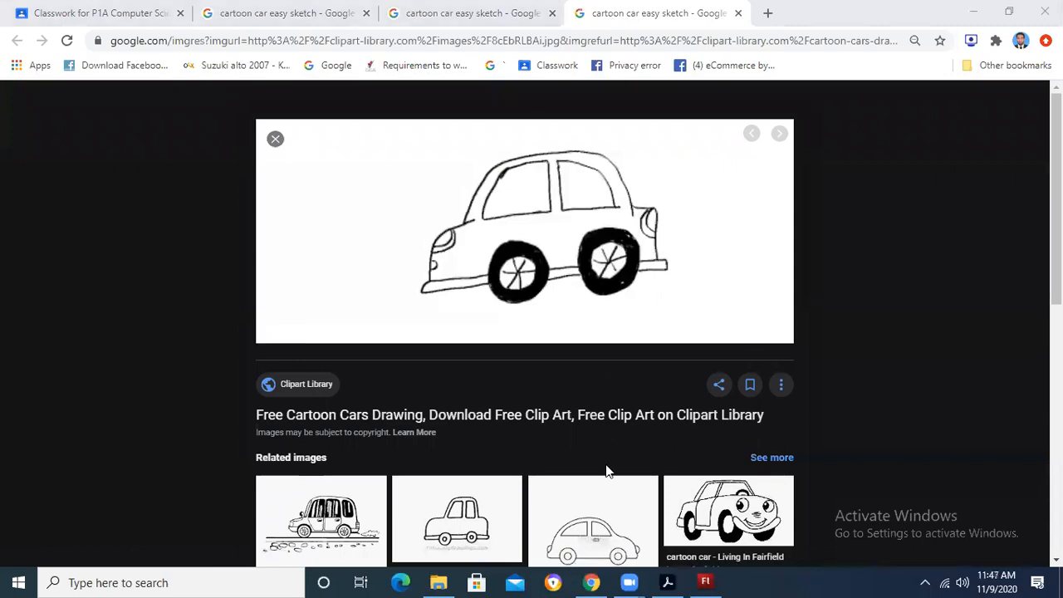
# Step: Switch to Flash and create a new Flash File (ActionScript 3.0) document
pyautogui.click(706, 582)
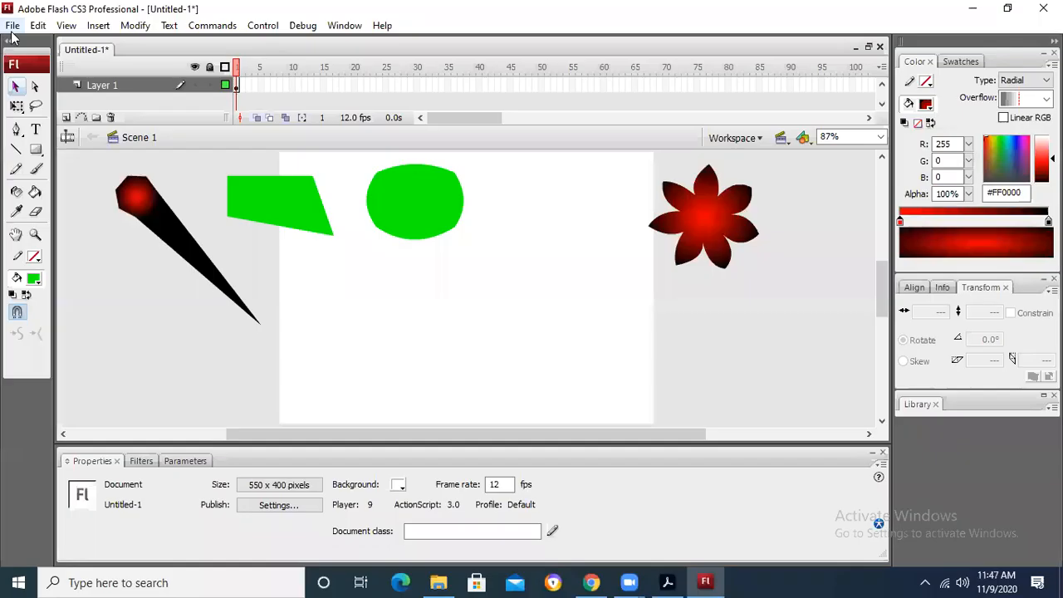
pyautogui.hotkey('ctrl', 'n')
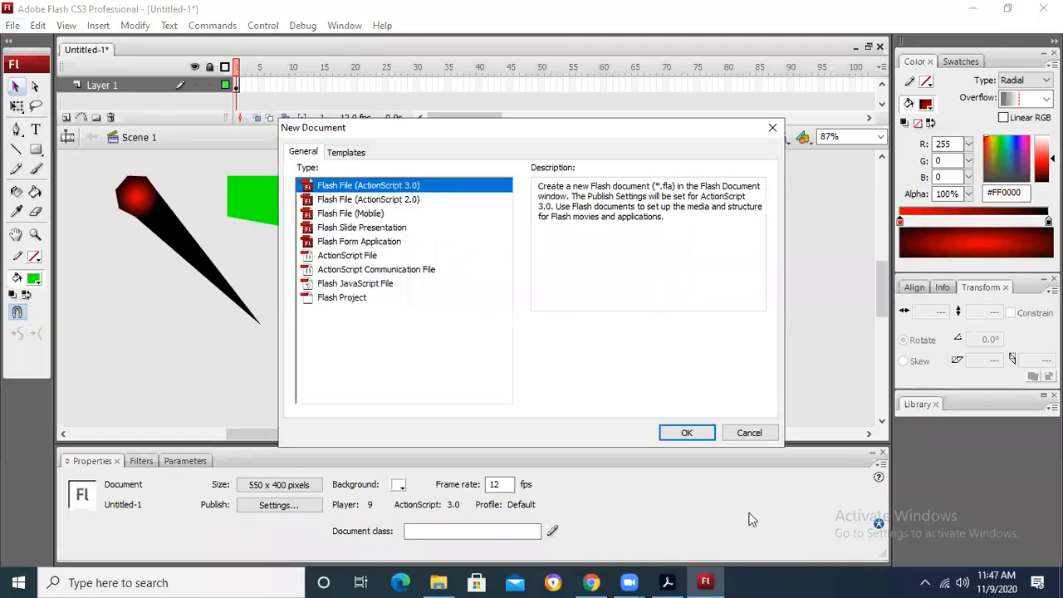
pyautogui.click(698, 432)
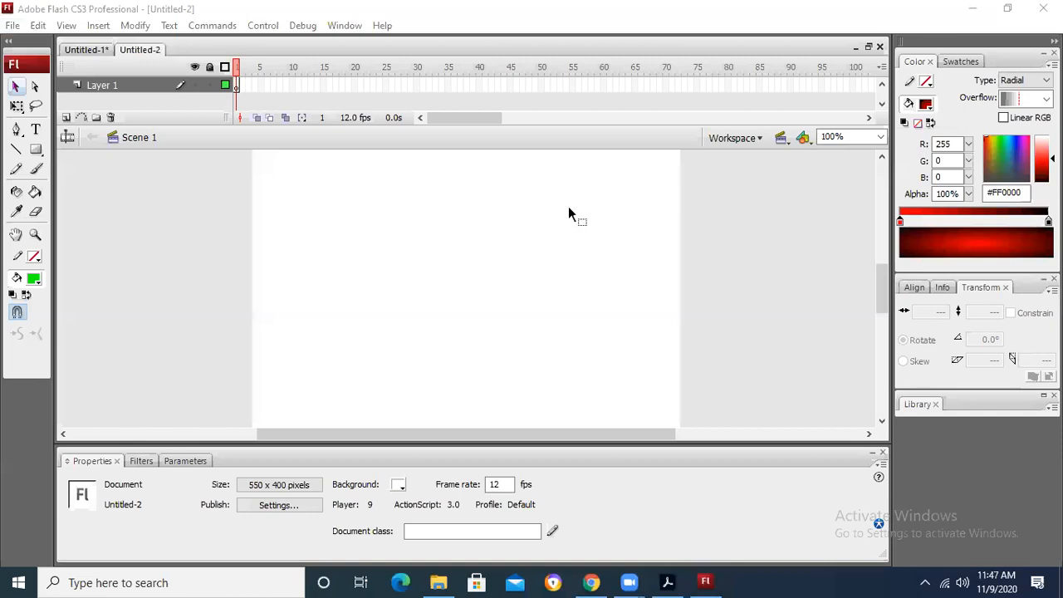
# Step: Draw a rectangle about 250 by 59 px with no stroke and a #00FF00 fill in the middle of the stage
pyautogui.click(35, 149)
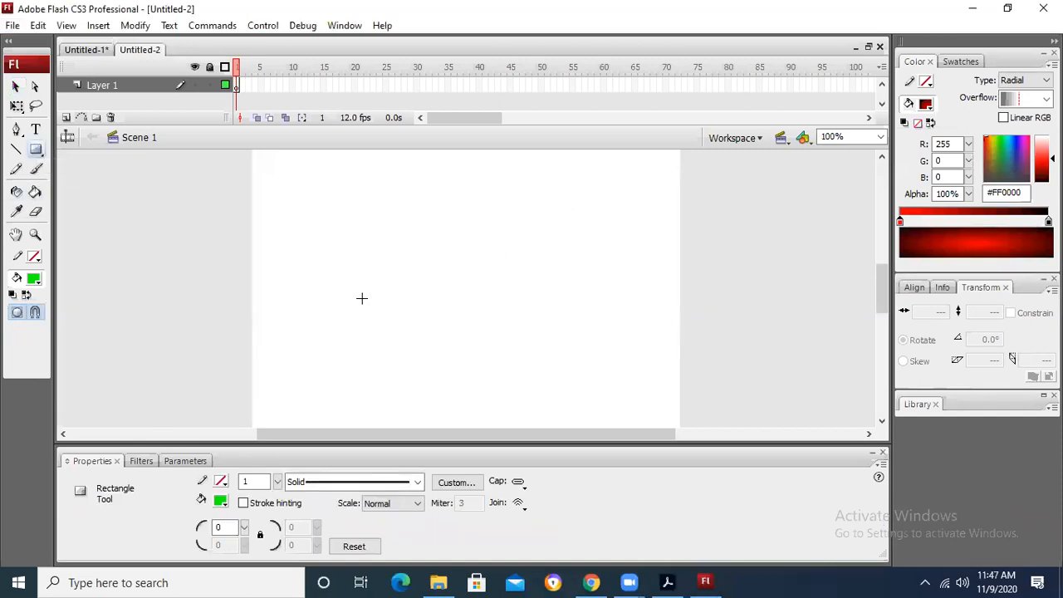
pyautogui.click(34, 258)
pyautogui.click(34, 257)
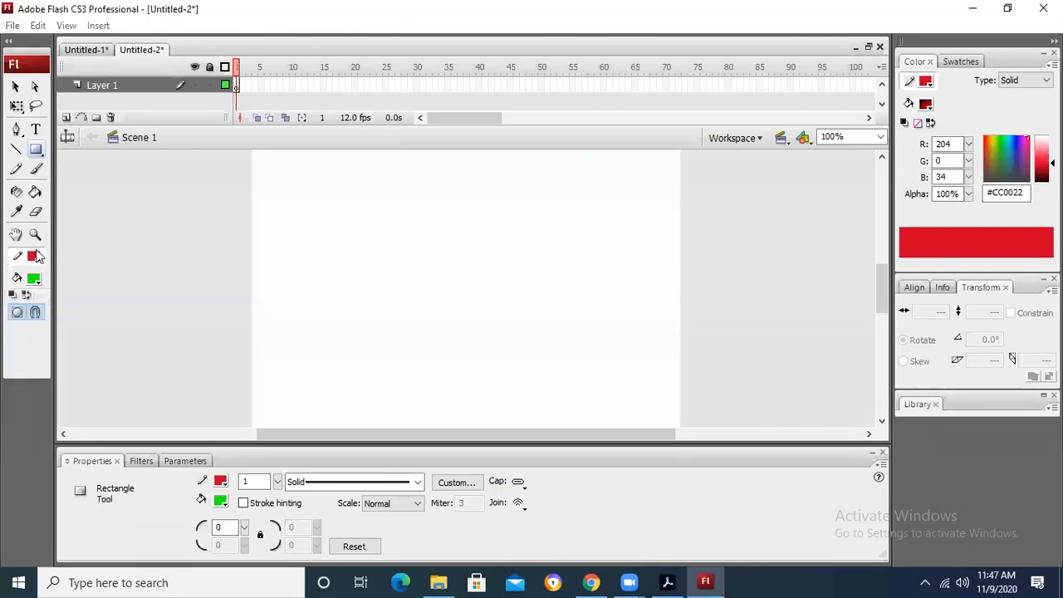
pyautogui.click(34, 258)
pyautogui.click(215, 274)
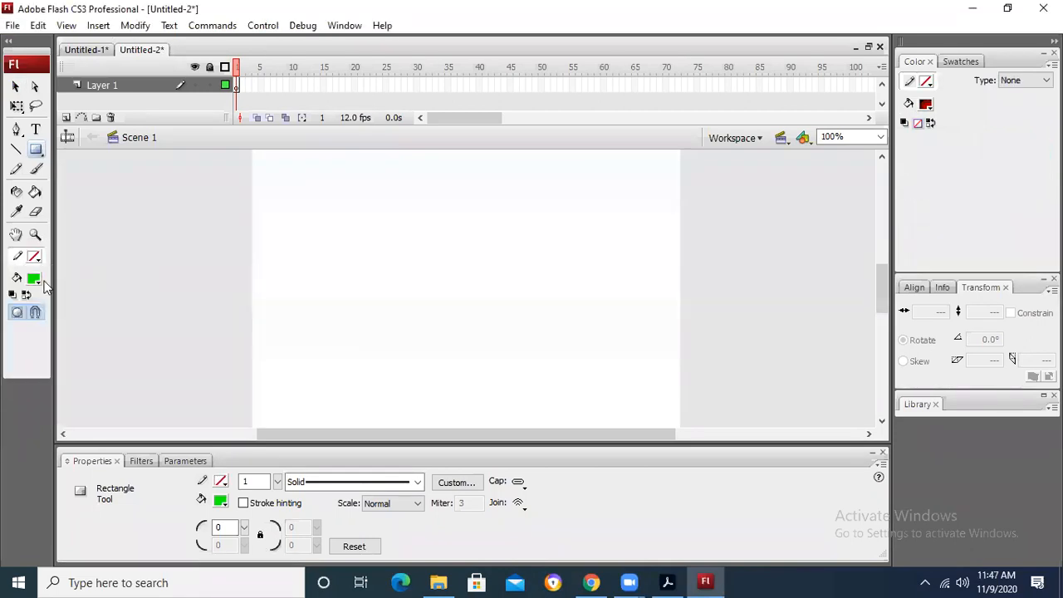
pyautogui.click(34, 279)
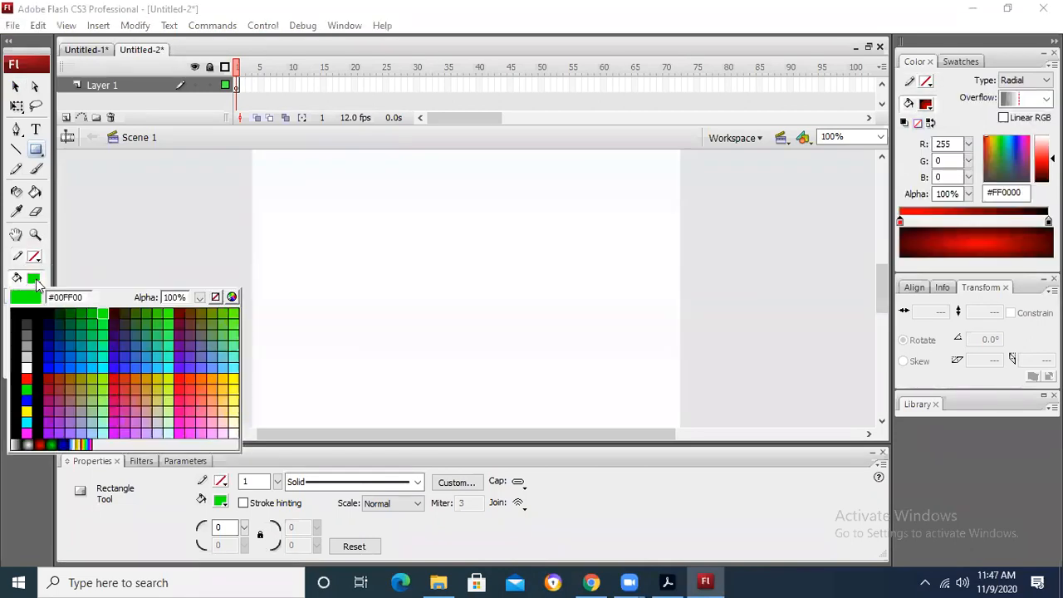
pyautogui.click(102, 312)
pyautogui.moveTo(358, 301)
pyautogui.mouseDown()
pyautogui.moveTo(425, 340)
pyautogui.moveTo(553, 346)
pyautogui.mouseUp()
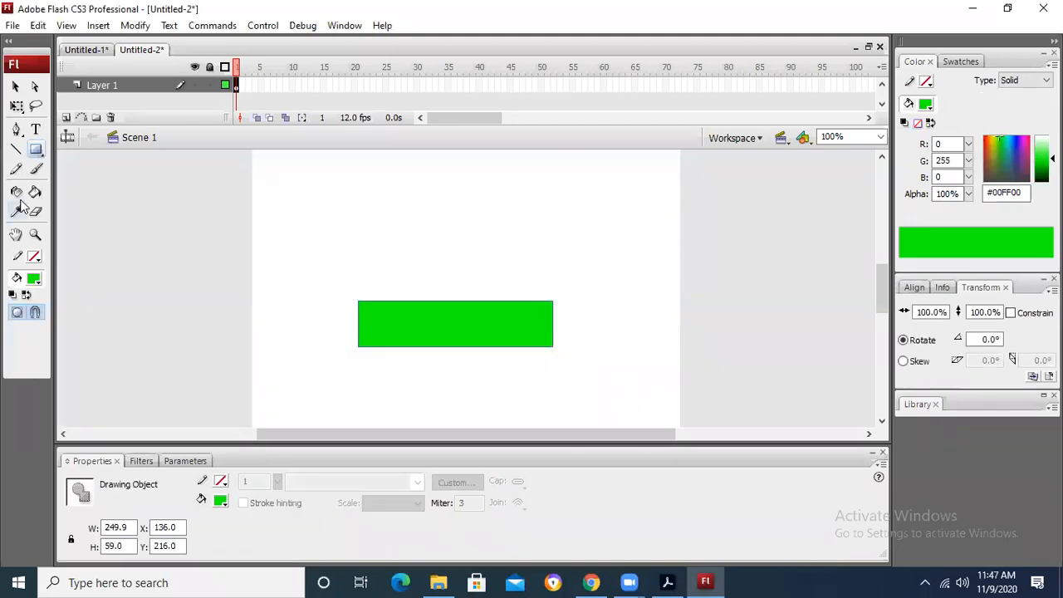
# Step: Check the Clipart Library car sketch in Chrome again and return to Flash
pyautogui.click(15, 87)
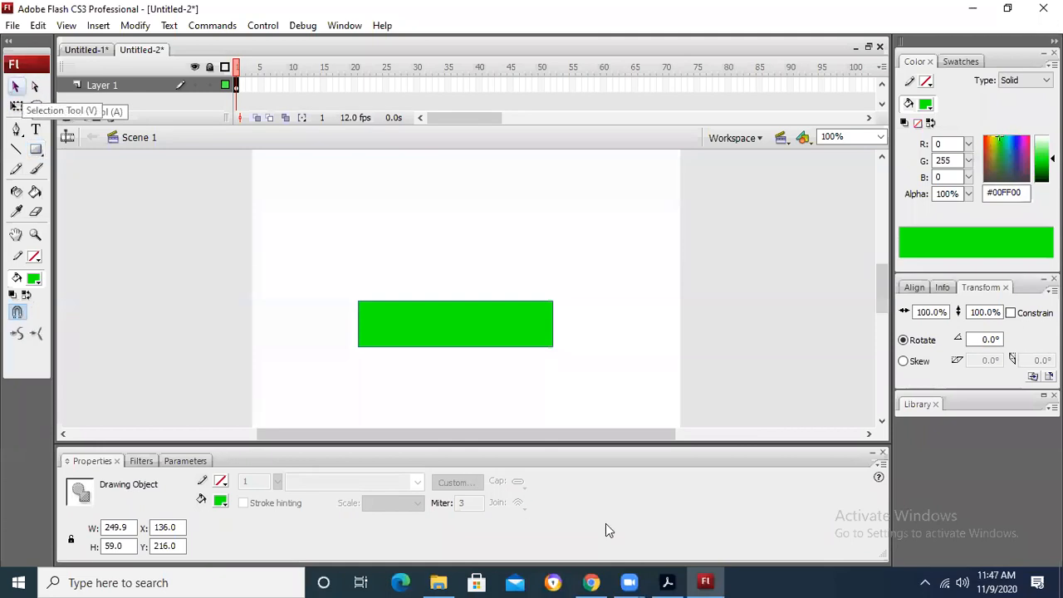
pyautogui.click(591, 583)
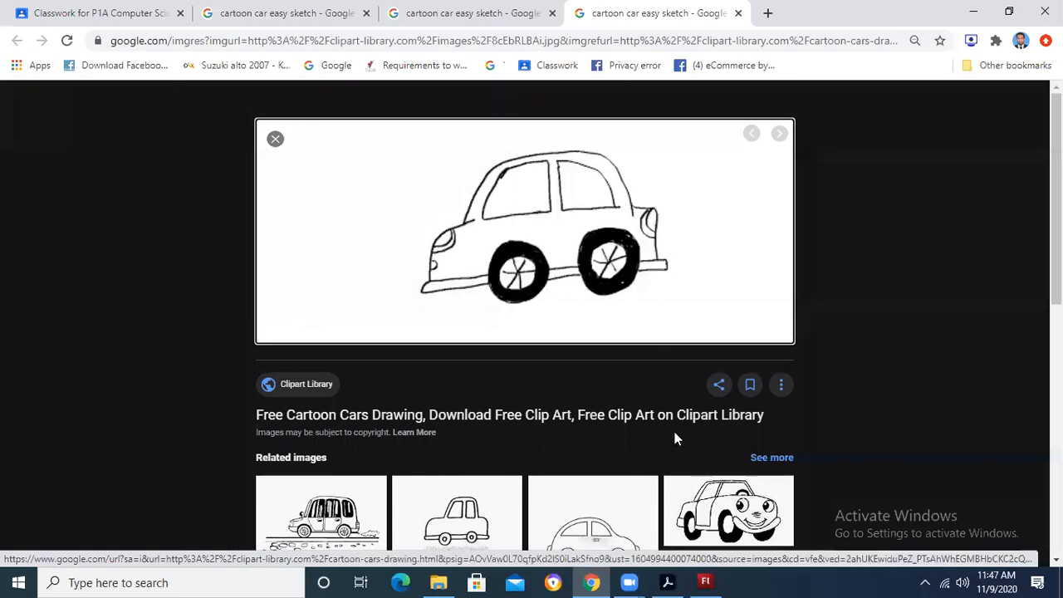
pyautogui.hotkey('alt', 'Tab')
# Step: Set the fill colour to #990000 and undo the recolouring of the green rectangle
pyautogui.click(34, 278)
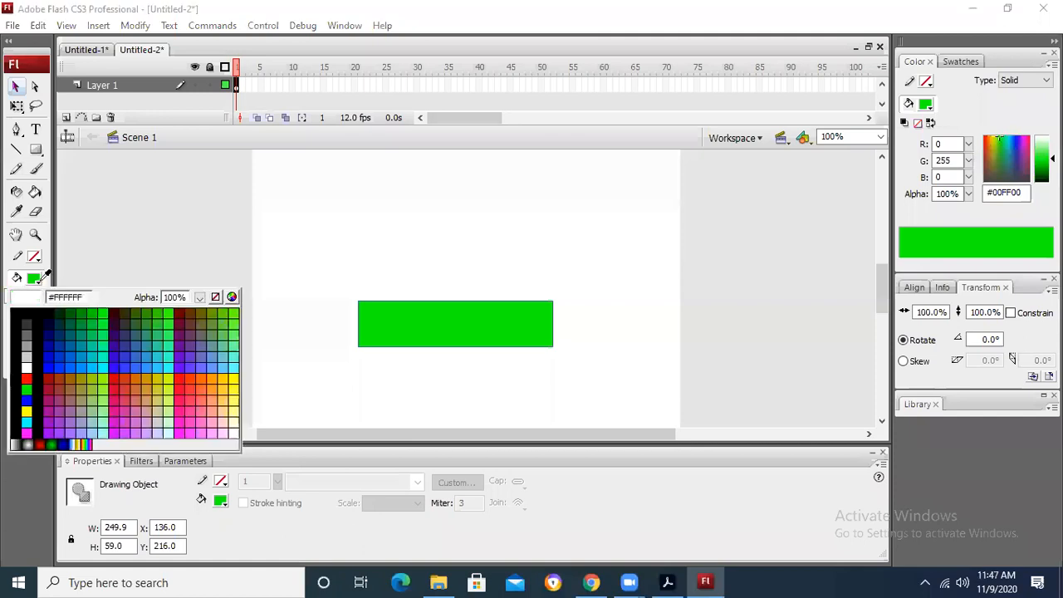
pyautogui.click(47, 374)
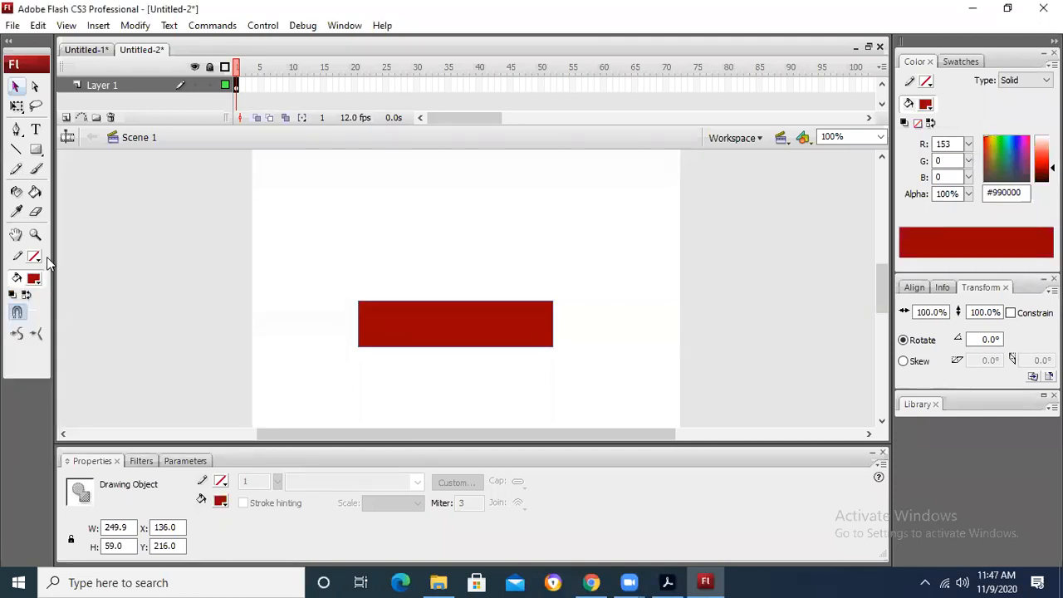
pyautogui.hotkey('ctrl', 'z')
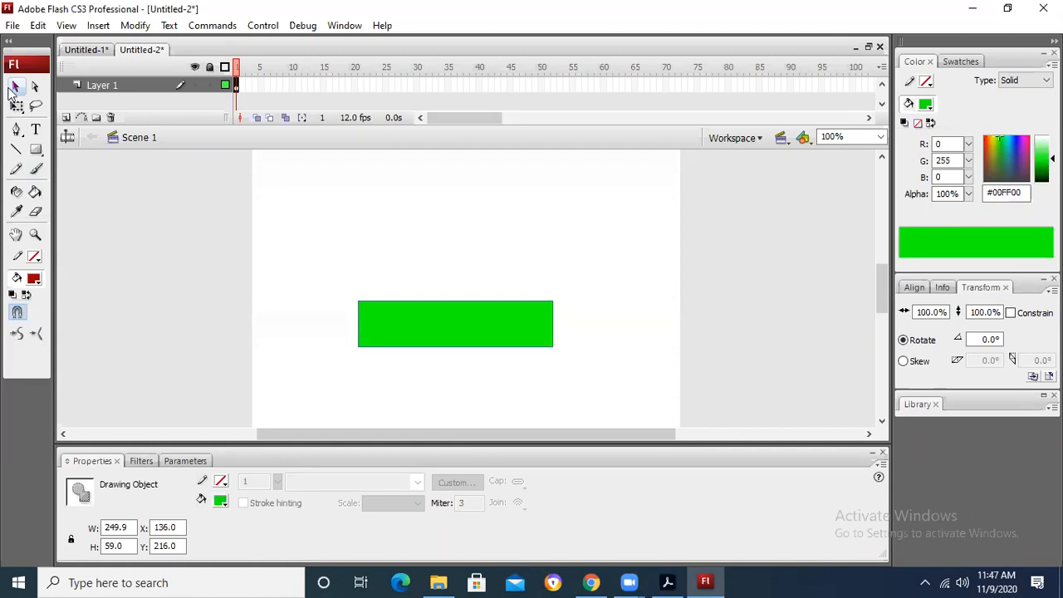
# Step: Draw a dark red rectangle about 269 by 19 px along the underside of the green rectangle, aligned with its left edge
pyautogui.click(104, 221)
pyautogui.click(36, 151)
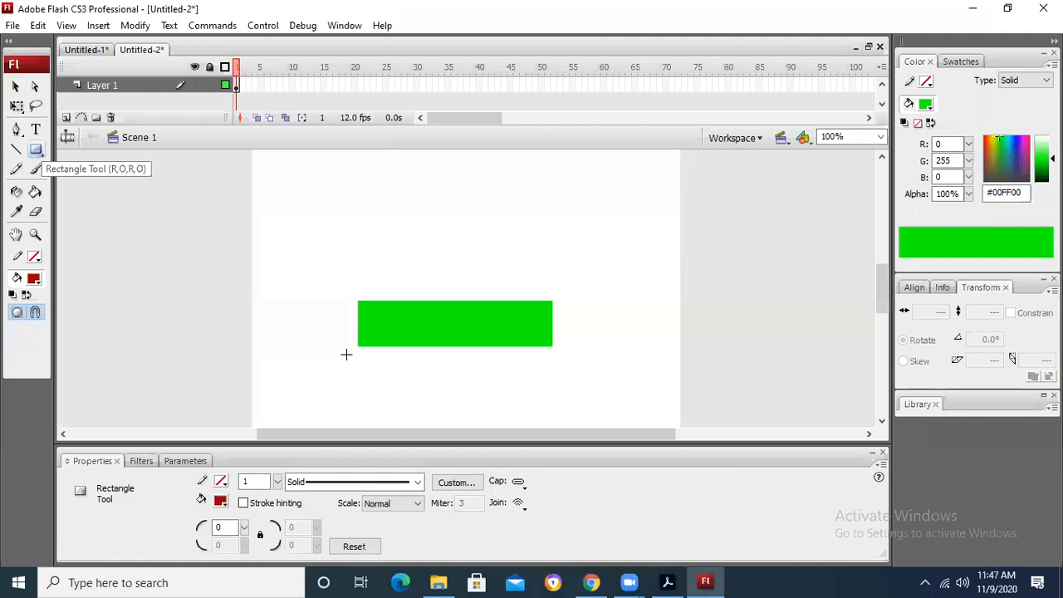
pyautogui.moveTo(354, 345); pyautogui.dragTo(568, 361)
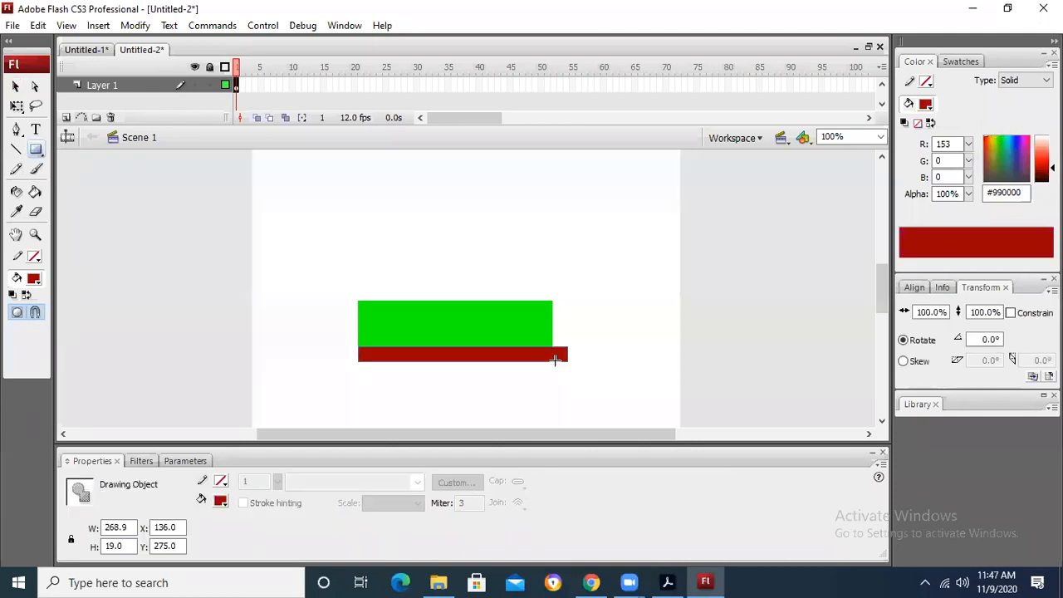
# Step: Hide the Transform panel and move the dark red bar straight down to about Y 296
pyautogui.click(15, 87)
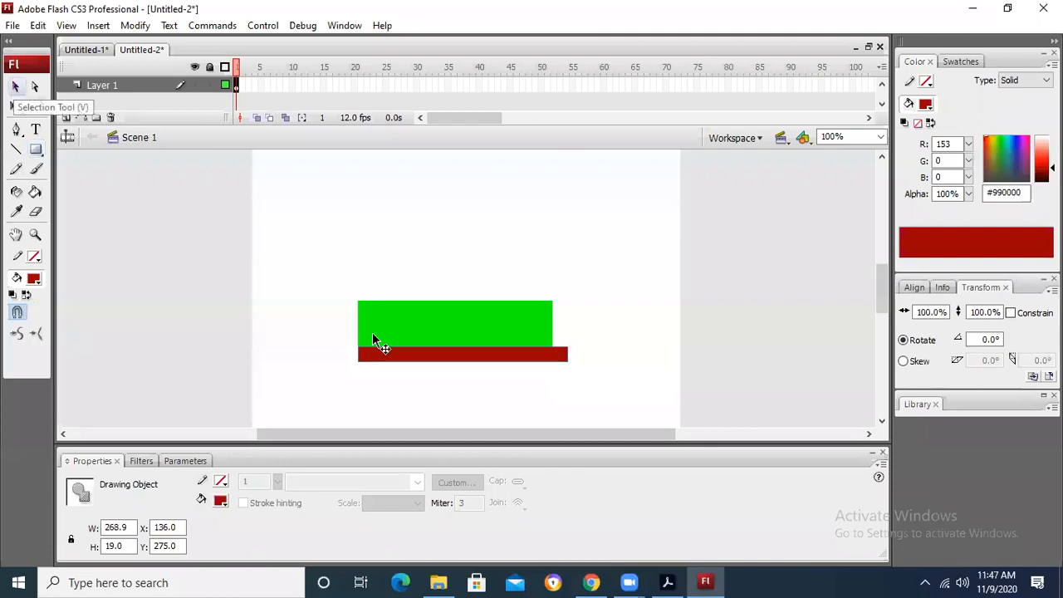
pyautogui.hotkey('ctrl', 't')
pyautogui.moveTo(379, 359); pyautogui.dragTo(377, 378)
# Step: Extend the dark red bar beyond the green rectangle's left edge and move it back up against the underside
pyautogui.click(17, 106)
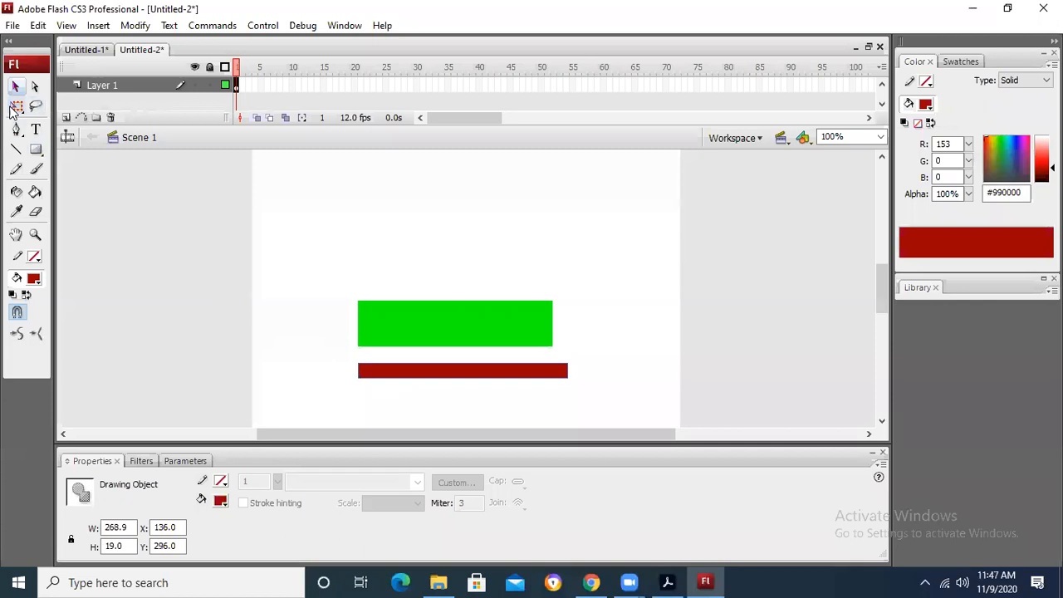
pyautogui.click(366, 371)
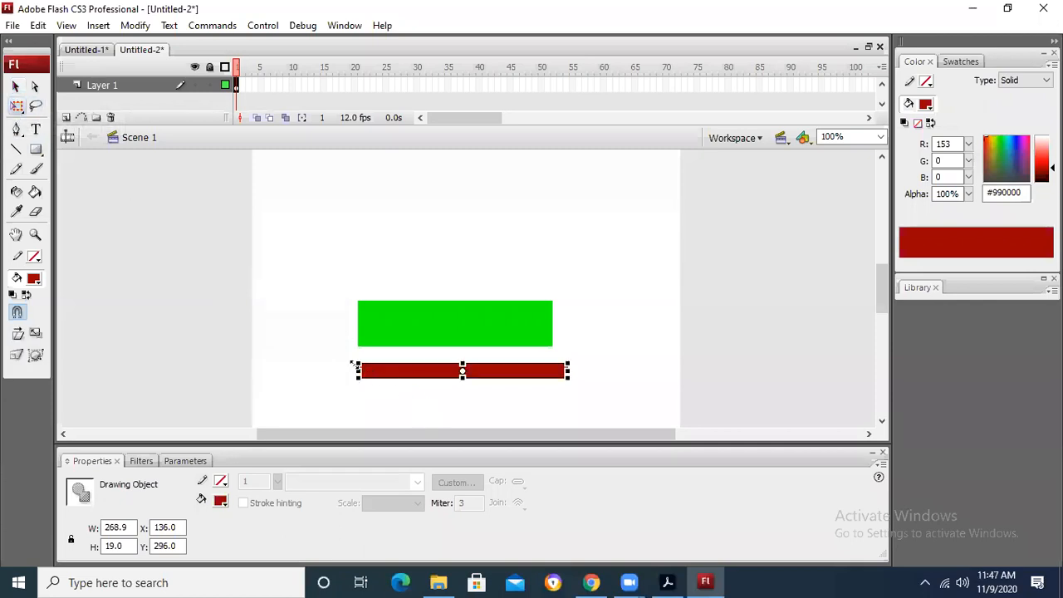
pyautogui.moveTo(348, 368); pyautogui.dragTo(344, 371)
pyautogui.click(624, 308)
pyautogui.moveTo(500, 370); pyautogui.dragTo(500, 354)
pyautogui.click(612, 322)
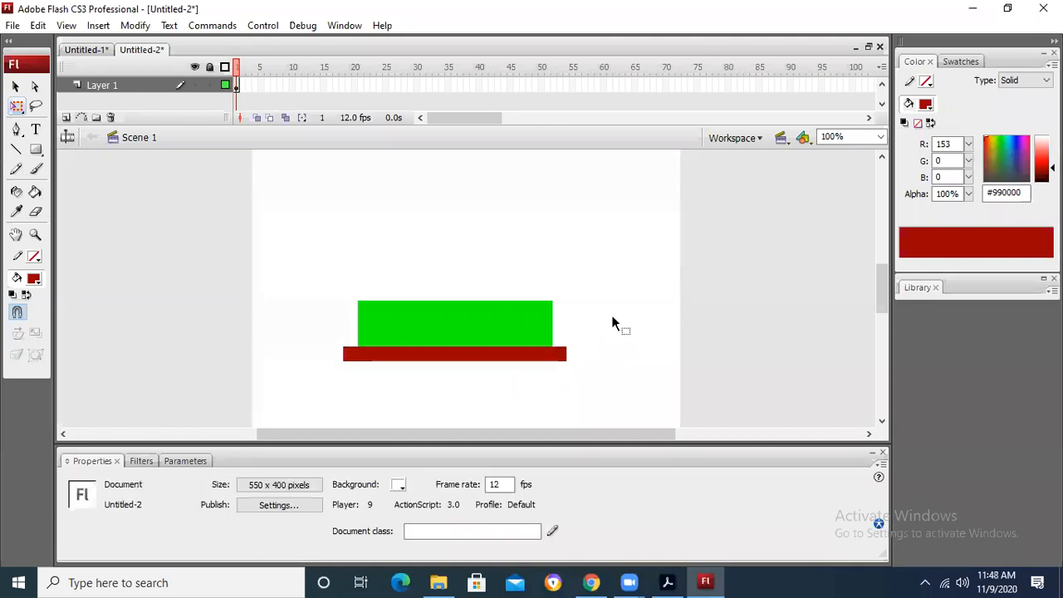
# Step: Check the car sketch in Chrome, then draw a dark red rectangle about 131 by 60 px above the green one in Flash
pyautogui.hotkey('alt', 'Tab')
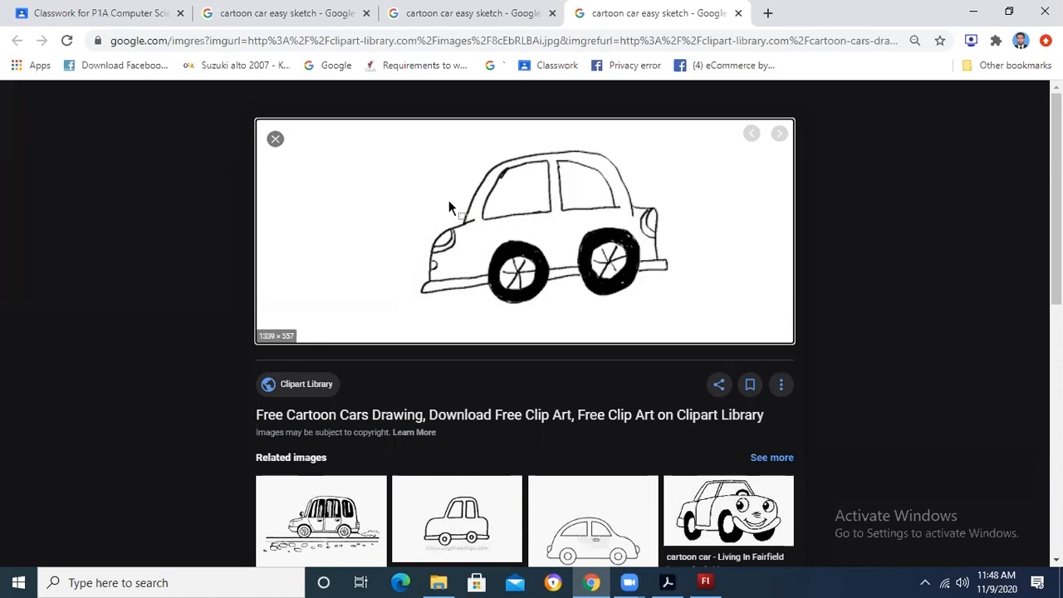
pyautogui.hotkey('alt', 'Tab')
pyautogui.click(36, 149)
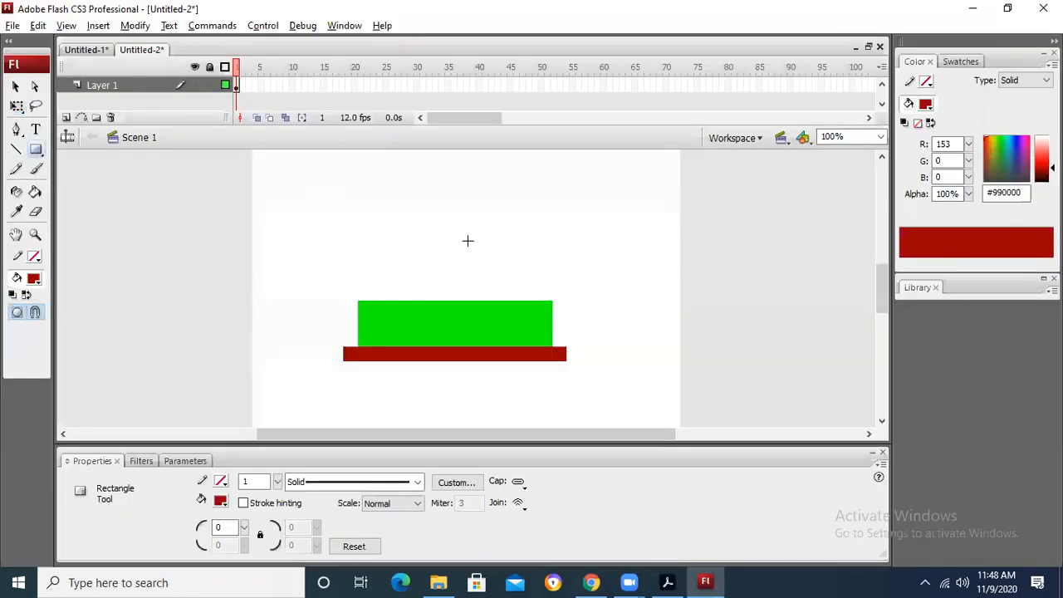
pyautogui.moveTo(408, 226)
pyautogui.mouseDown()
pyautogui.moveTo(482, 273)
pyautogui.moveTo(513, 275)
pyautogui.mouseUp()
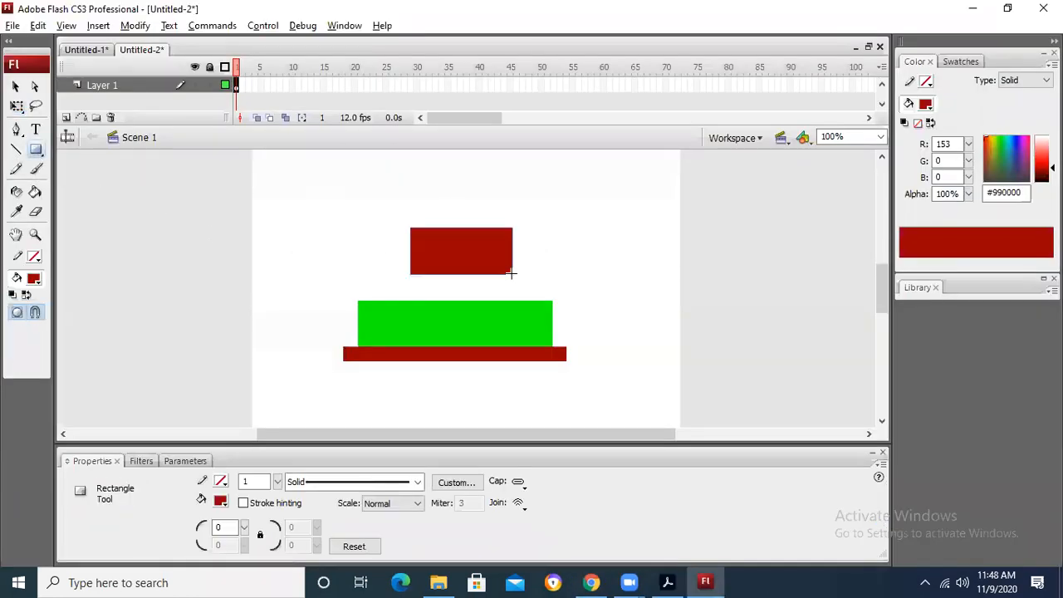
pyautogui.click(15, 85)
pyautogui.moveTo(470, 245); pyautogui.dragTo(468, 268)
# Step: Recheck the sketch in Chrome, widen the upper dark red rectangle to 150 px and move it down to about Y 148 in Flash
pyautogui.hotkey('alt', 'Tab')
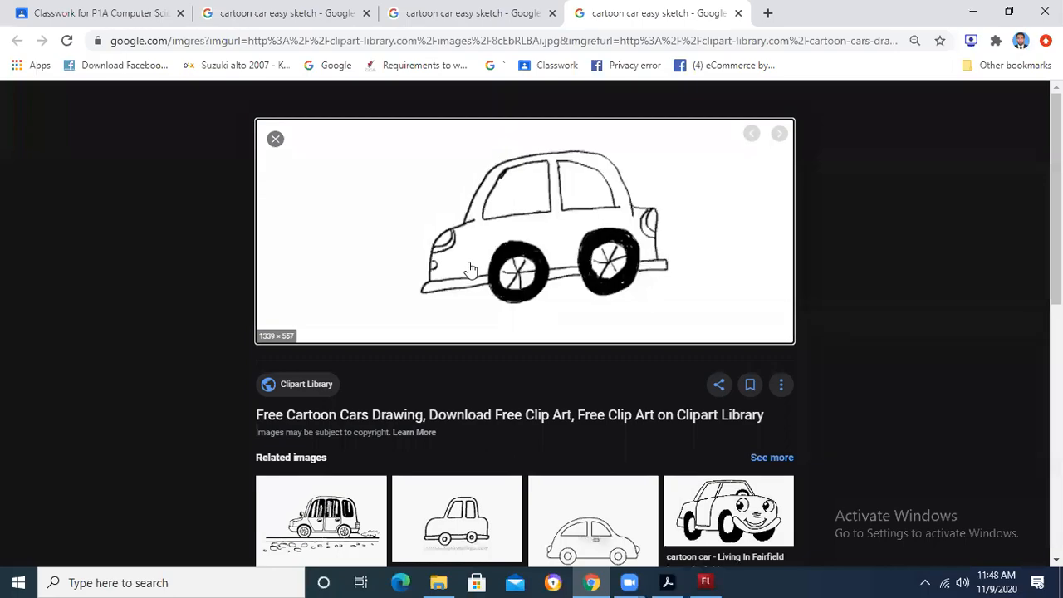
pyautogui.hotkey('alt', 'Tab')
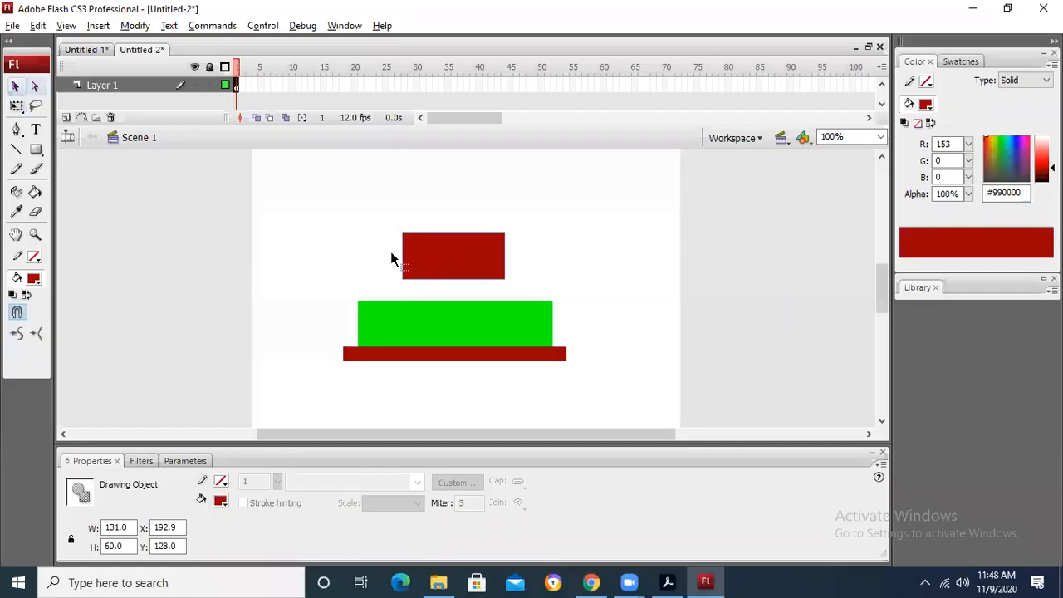
pyautogui.click(17, 105)
pyautogui.moveTo(505, 256); pyautogui.dragTo(520, 255)
pyautogui.moveTo(494, 269); pyautogui.dragTo(498, 277)
pyautogui.click(557, 253)
# Step: Compare the upper rectangle in Flash with the shape of the car's cabin in the Chrome sketch
pyautogui.hotkey('alt', 'Tab')
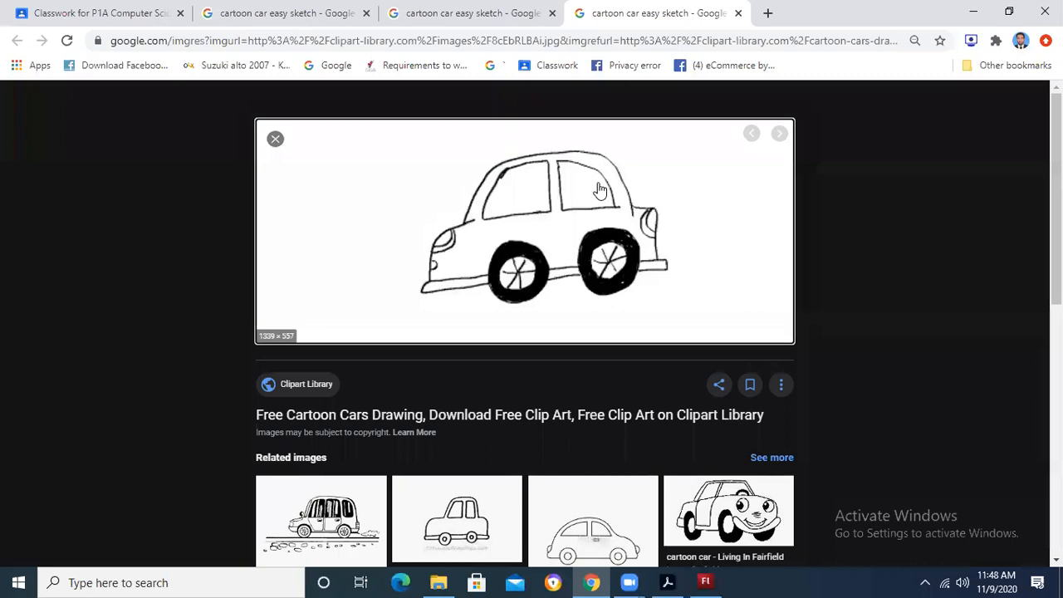
pyautogui.hotkey('alt', 'Tab')
pyautogui.click(511, 260)
pyautogui.hotkey('alt', 'Tab')
pyautogui.hotkey('alt', 'Tab')
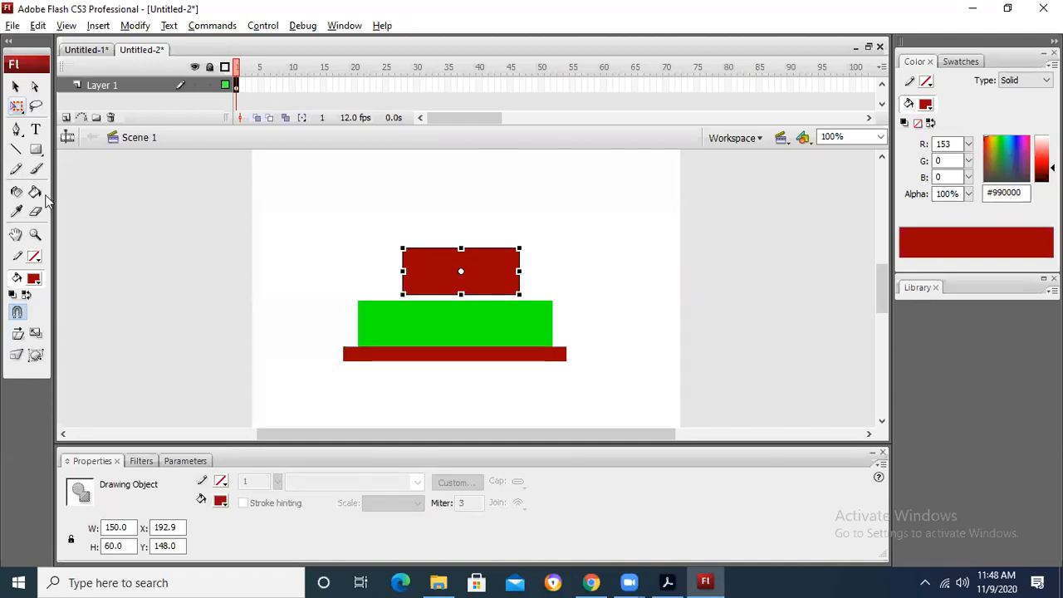
# Step: Draw a rectangle primitive about 139 by 64 px in the stage's upper-left area and set its corner radius to 45
pyautogui.click(38, 151)
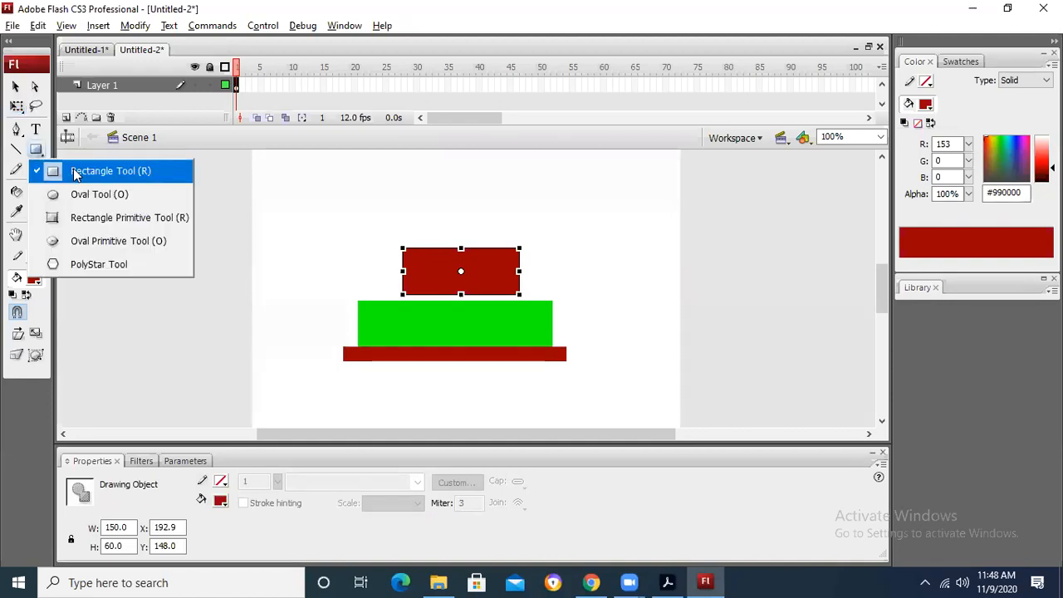
pyautogui.click(100, 214)
pyautogui.moveTo(275, 175); pyautogui.dragTo(383, 224)
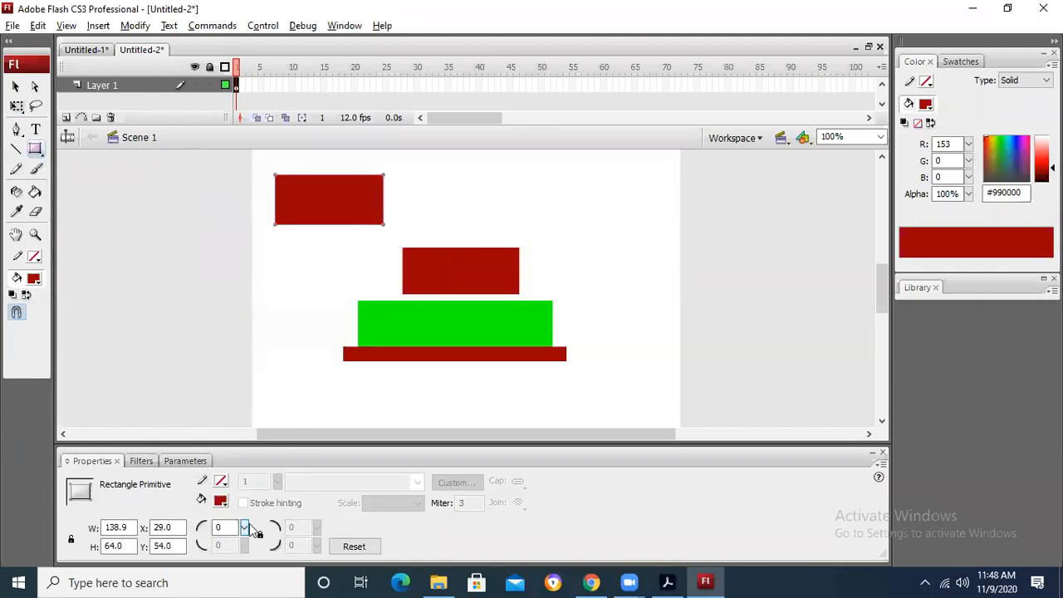
pyautogui.doubleClick(222, 528)
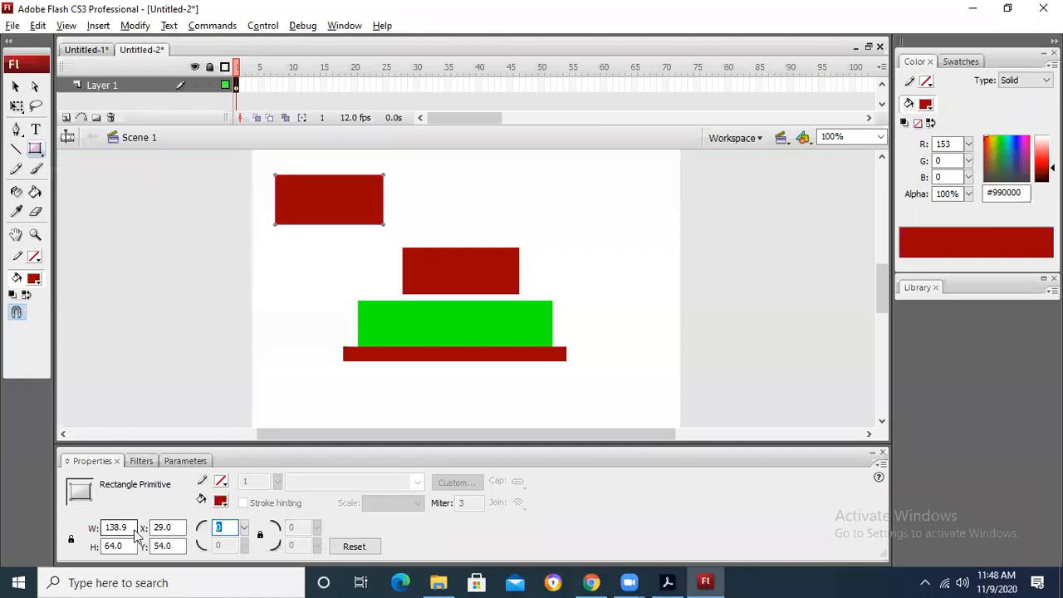
pyautogui.press('Return')
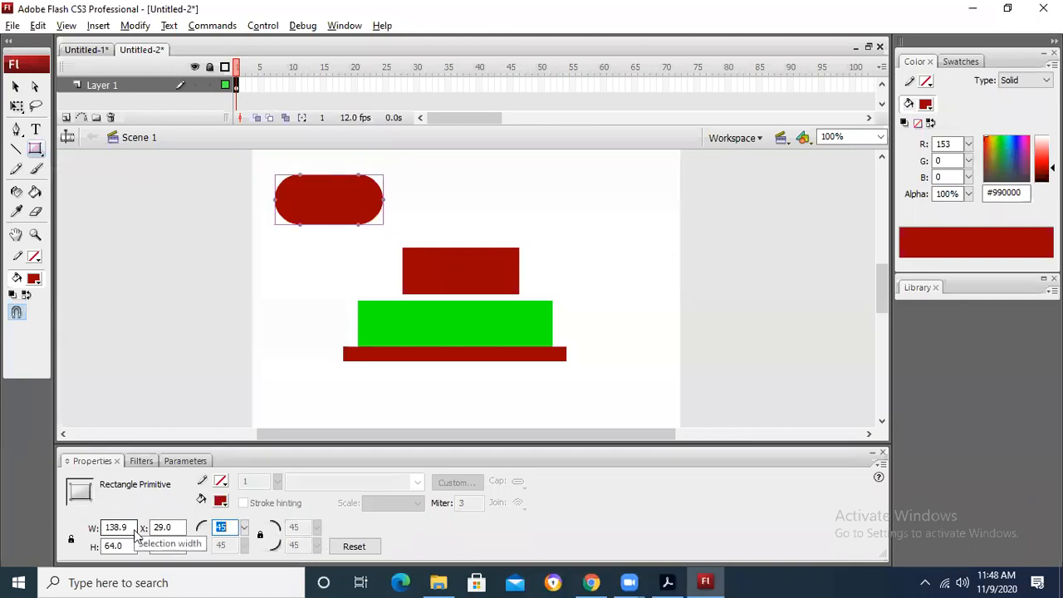
# Step: Unlock the corner radii of the rectangle primitive and set both bottom corners to 0
pyautogui.click(260, 536)
pyautogui.moveTo(226, 546); pyautogui.dragTo(159, 545)
pyautogui.write('0')
pyautogui.click(304, 546)
pyautogui.moveTo(284, 549); pyautogui.dragTo(276, 548)
pyautogui.write('0')
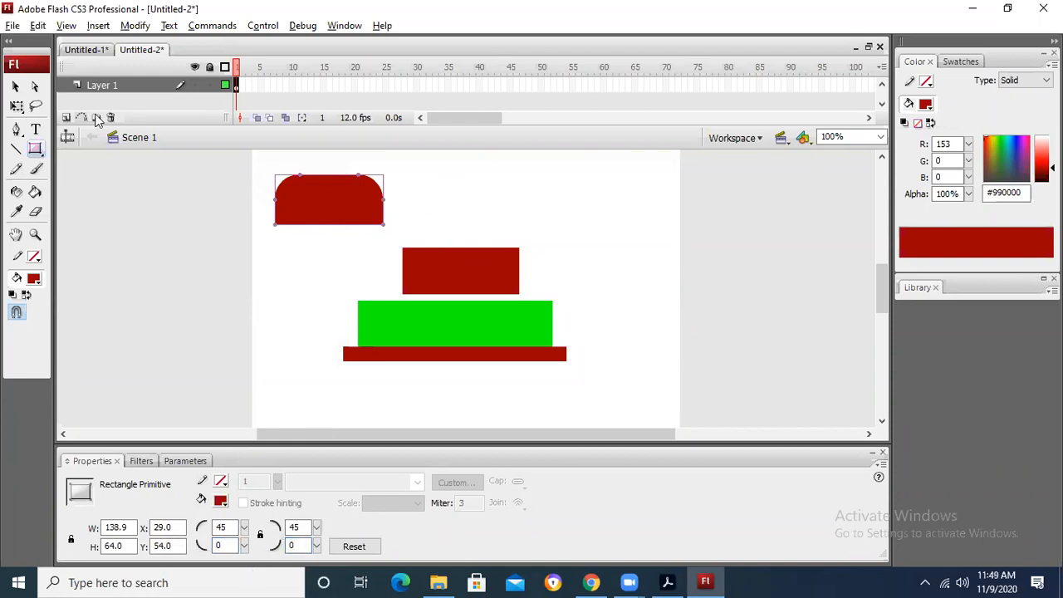
# Step: Try a radius of 60 on the rectangle primitive's top-left corner
pyautogui.click(15, 87)
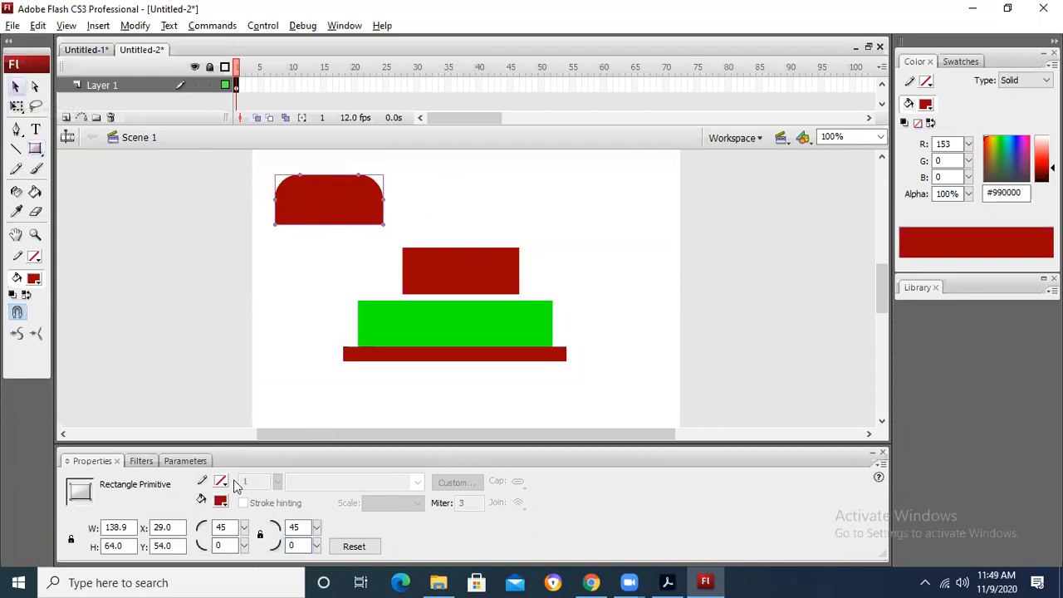
pyautogui.doubleClick(221, 527)
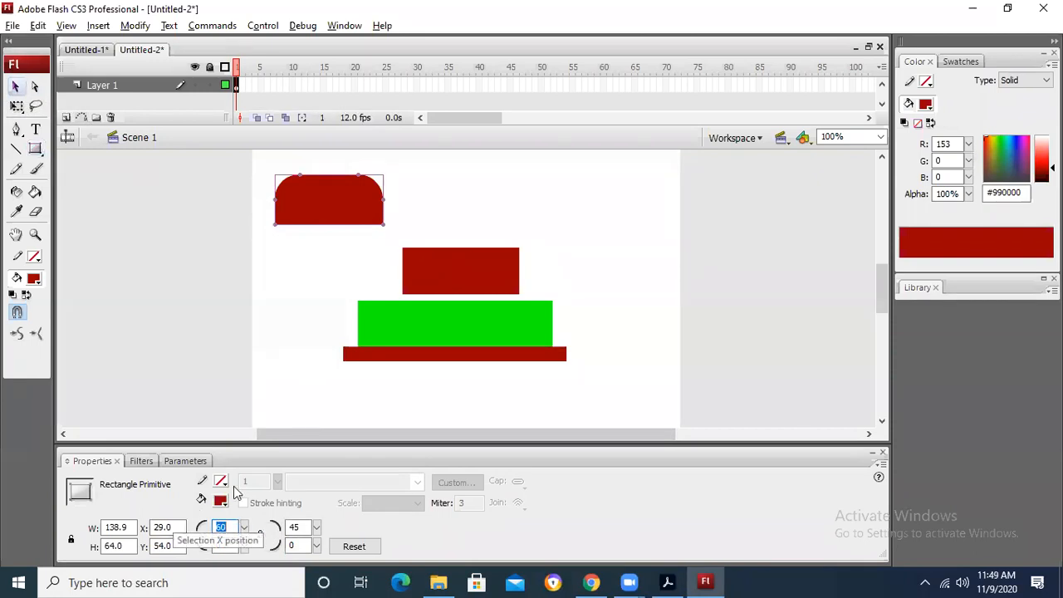
pyautogui.click(273, 332)
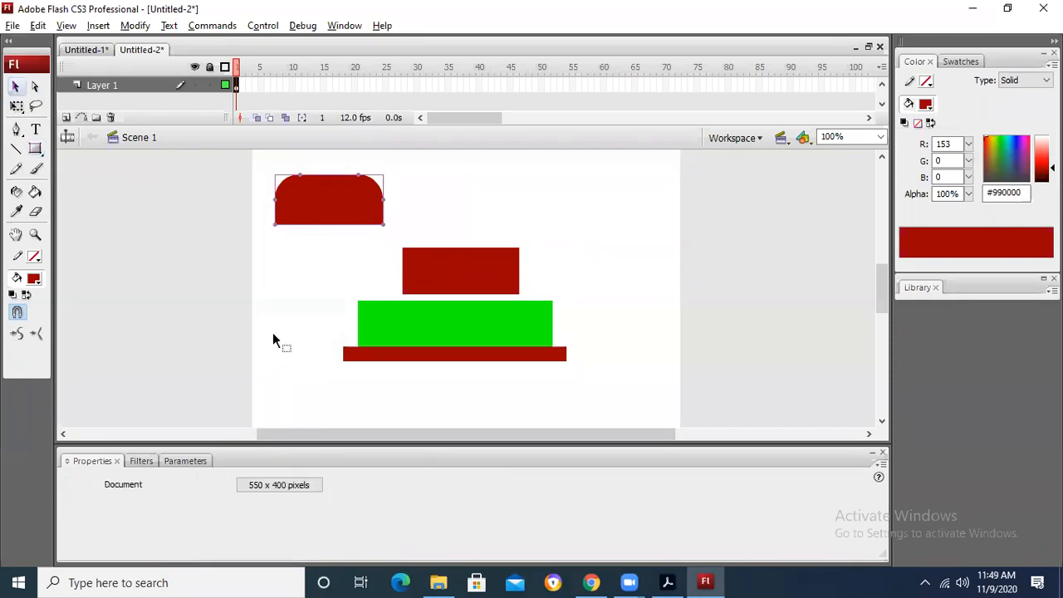
pyautogui.click(321, 218)
pyautogui.moveTo(233, 528); pyautogui.dragTo(129, 526)
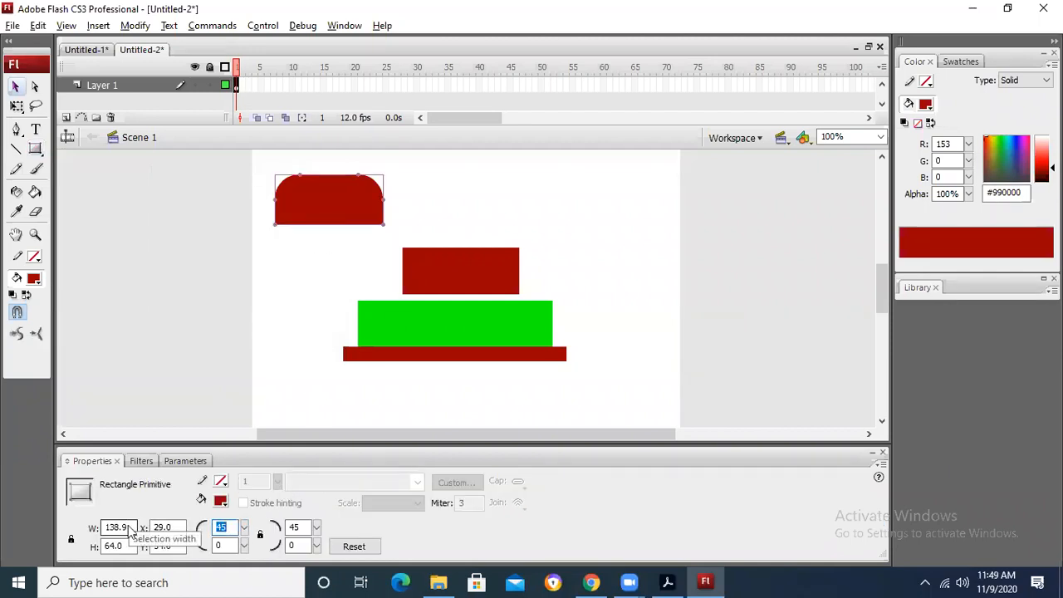
# Step: Move the plain dark red rectangle off the stage and place the rounded shape on top of the green rectangle
pyautogui.moveTo(459, 282); pyautogui.dragTo(712, 237)
pyautogui.moveTo(352, 208); pyautogui.dragTo(486, 304)
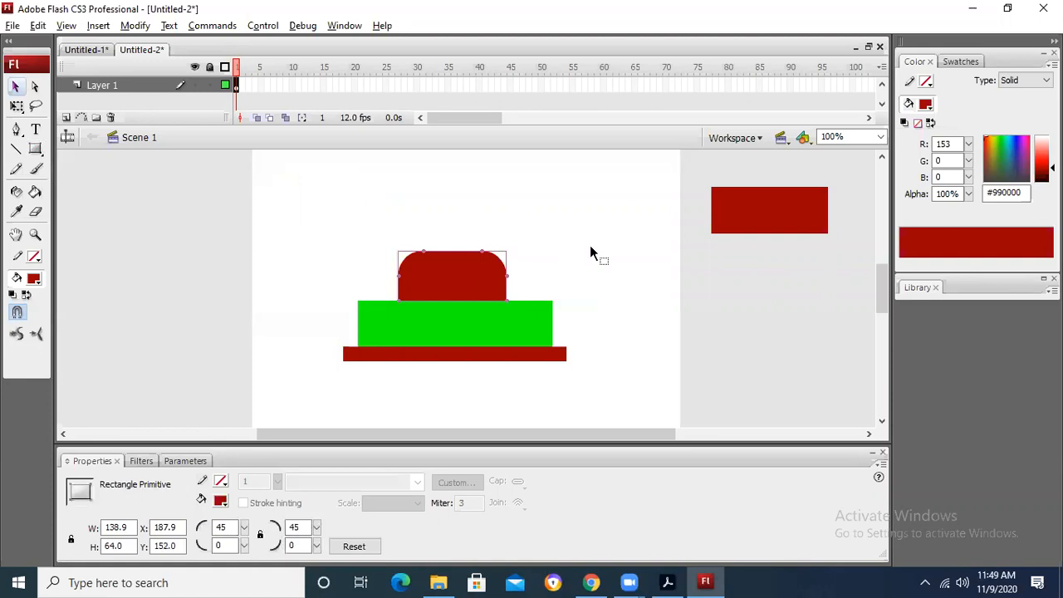
pyautogui.click(611, 270)
# Step: Recheck the sketch in Chrome, move the green rectangle aside in Flash, and duplicate the rounded shape beside the car
pyautogui.hotkey('alt', 'Tab')
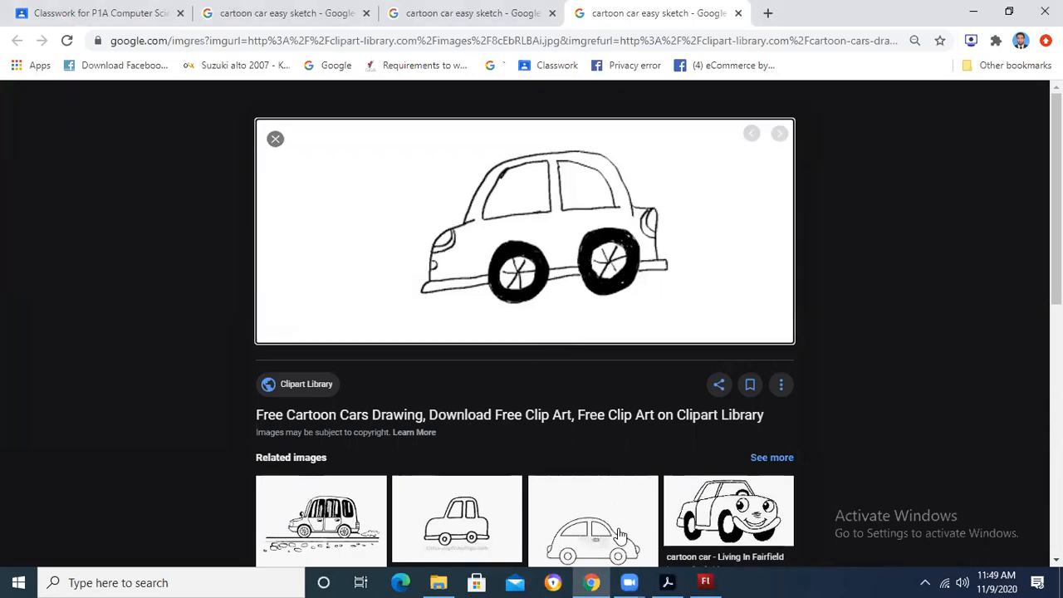
pyautogui.hotkey('alt', 'Tab')
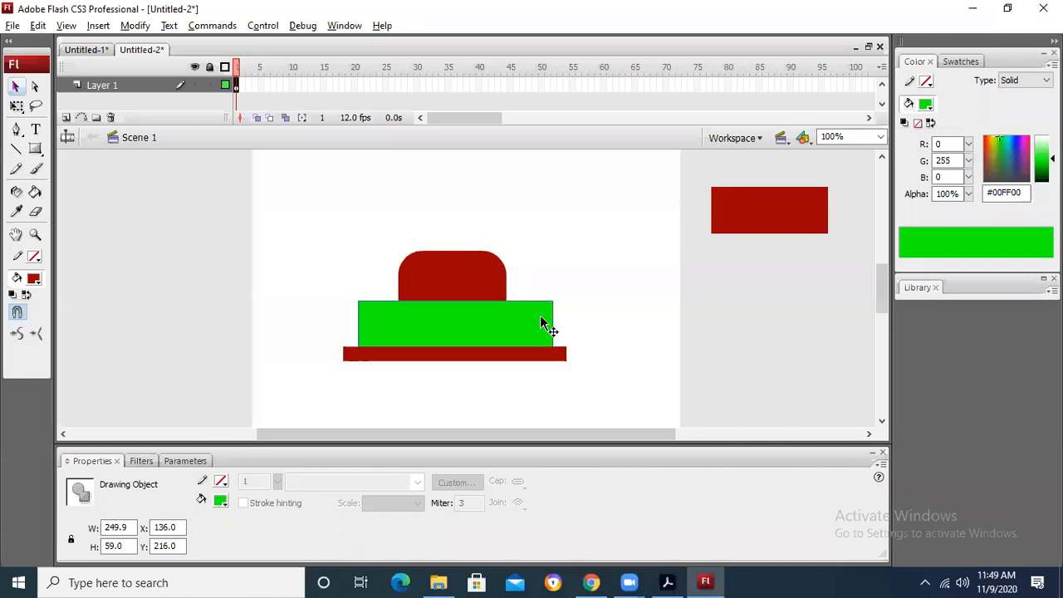
pyautogui.moveTo(501, 324); pyautogui.dragTo(297, 183)
pyautogui.moveTo(497, 291); pyautogui.dragTo(303, 322)
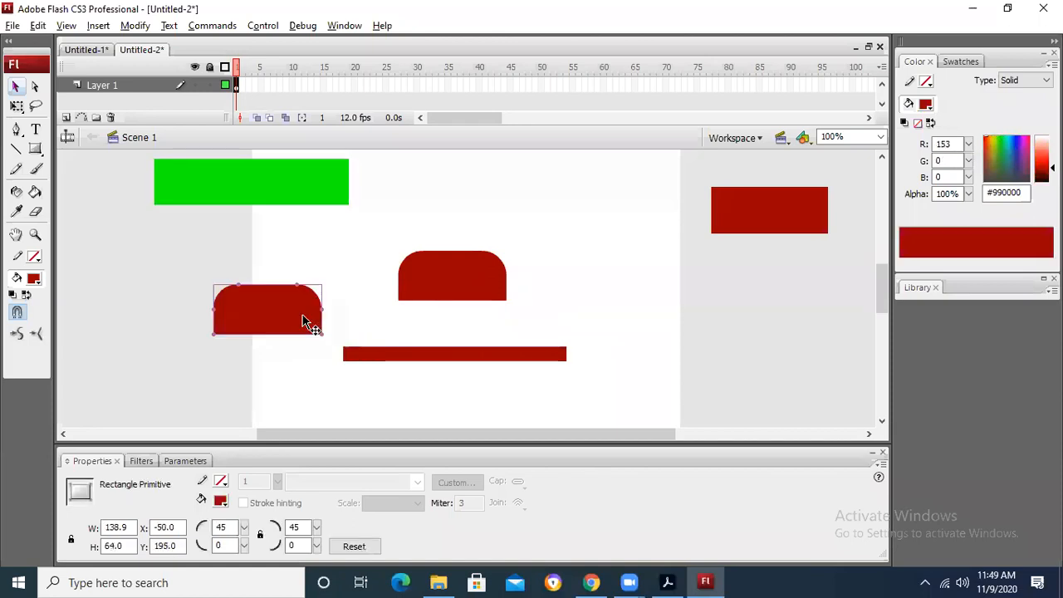
# Step: Stretch the duplicated rounded shape to about 257 px wide and fit it between the cabin and the bottom bar as the body
pyautogui.click(17, 106)
pyautogui.moveTo(322, 309); pyautogui.dragTo(458, 312)
pyautogui.moveTo(340, 320); pyautogui.dragTo(439, 339)
pyautogui.moveTo(581, 325); pyautogui.dragTo(554, 325)
pyautogui.moveTo(337, 326); pyautogui.dragTo(354, 325)
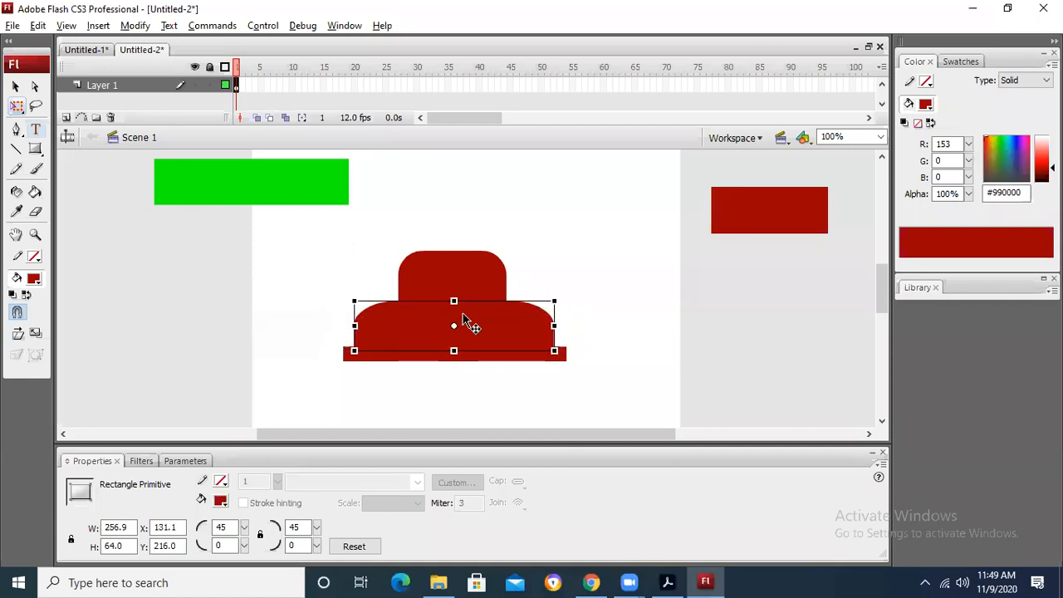
pyautogui.click(562, 266)
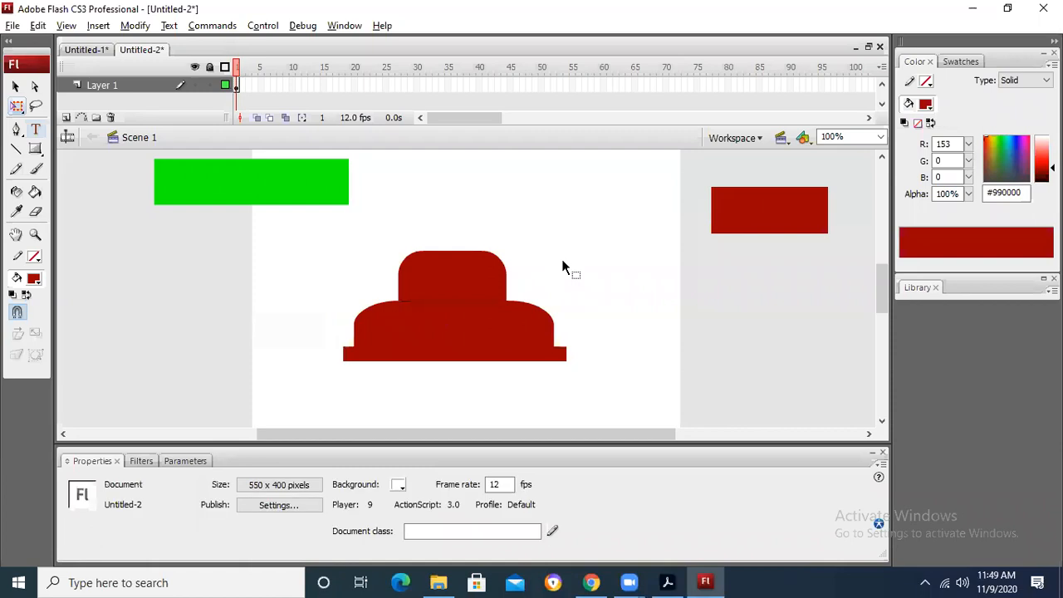
# Step: Compare the cabin and body outline in Flash with the car sketch in Chrome
pyautogui.hotkey('alt', 'Tab')
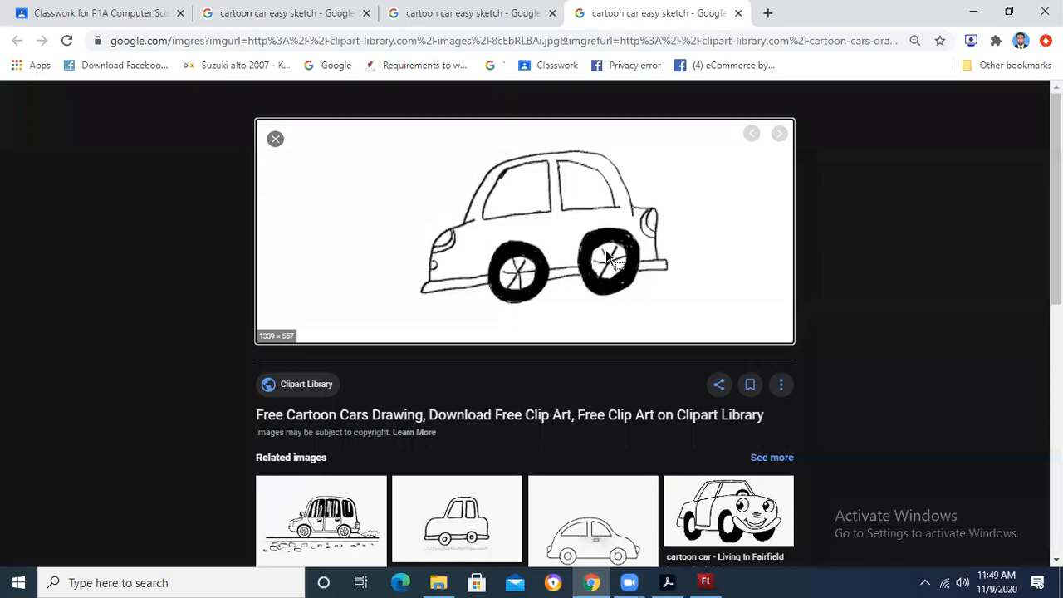
pyautogui.hotkey('alt', 'Tab')
pyautogui.hotkey('alt', 'Tab')
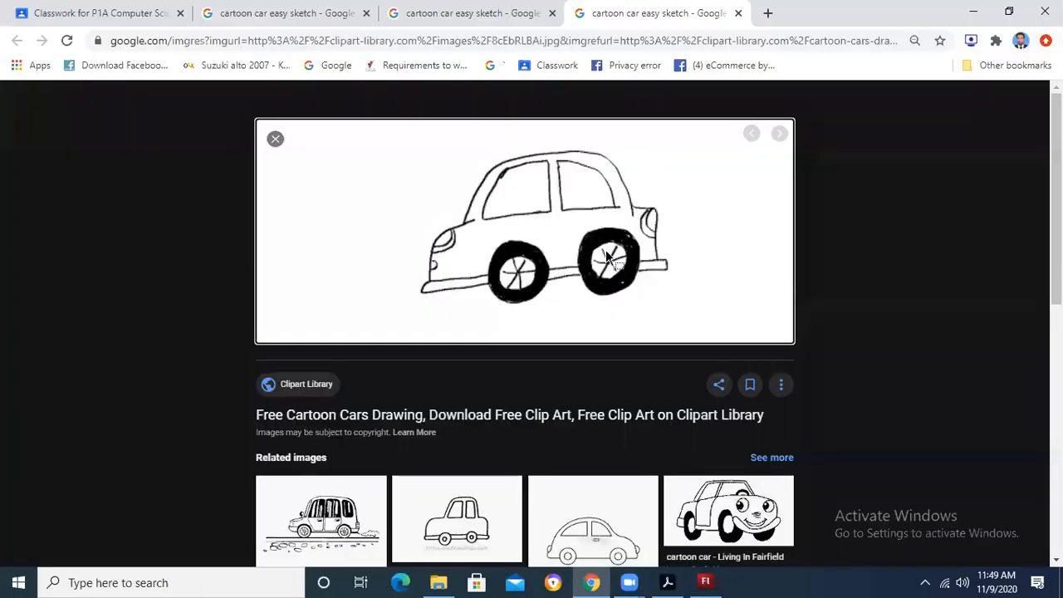
pyautogui.hotkey('alt', 'Tab')
pyautogui.click(489, 272)
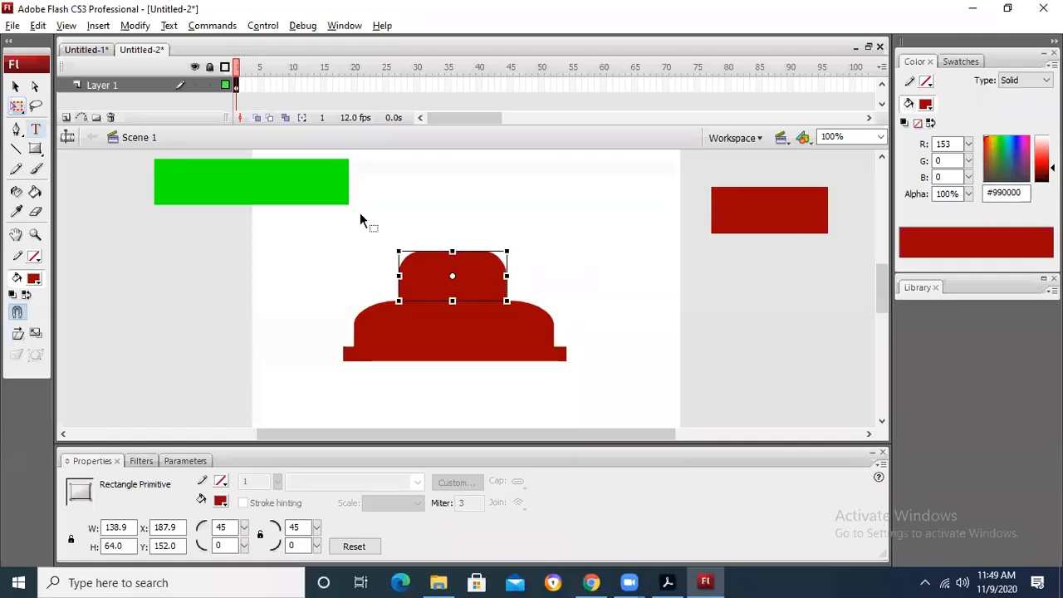
pyautogui.click(16, 87)
pyautogui.click(484, 198)
pyautogui.click(496, 266)
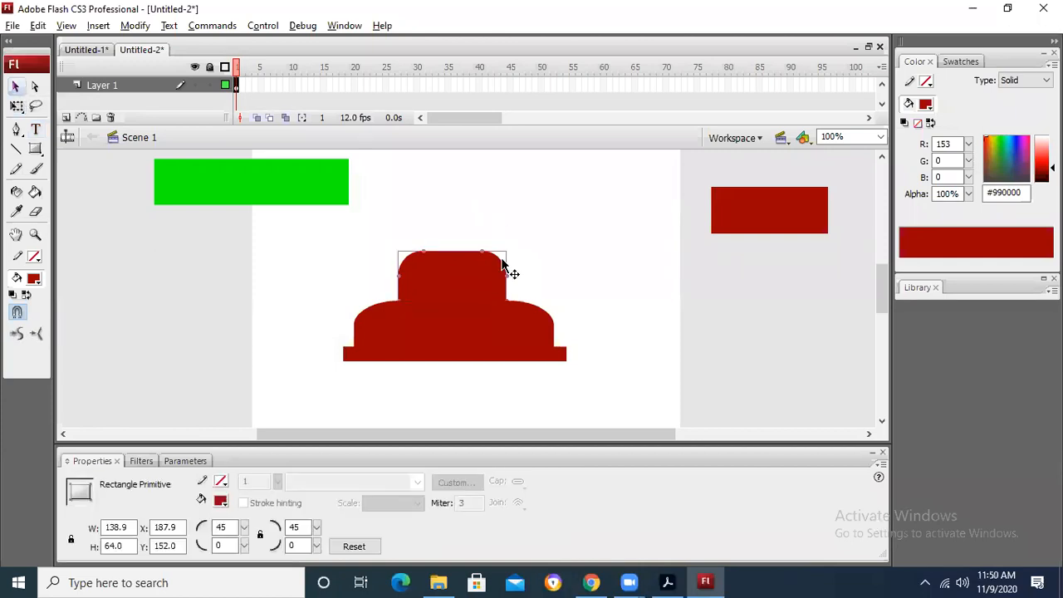
pyautogui.click(536, 263)
# Step: Review the sketch in Chrome again and shift the cabin right along the body to about X 200 in Flash
pyautogui.hotkey('alt', 'Tab')
pyautogui.hotkey('alt', 'Tab')
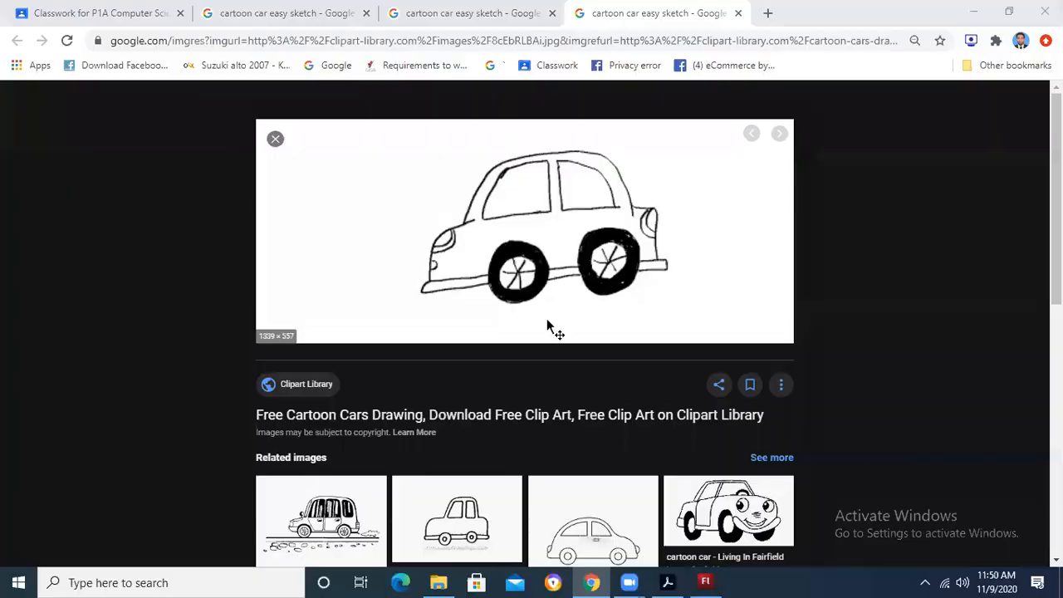
pyautogui.hotkey('alt', 'Tab')
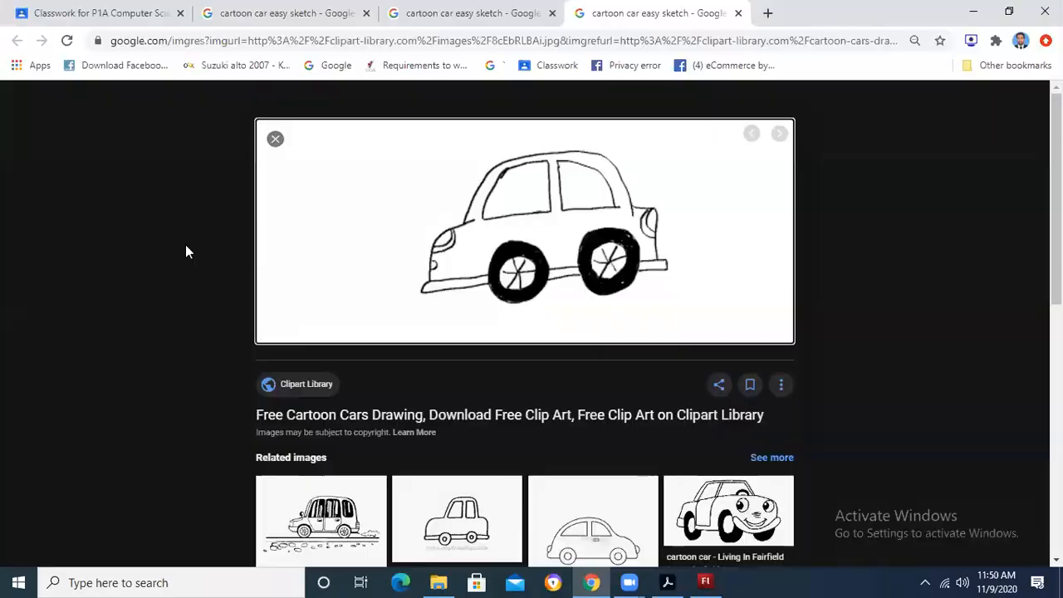
pyautogui.hotkey('alt', 'Tab')
pyautogui.click(445, 292)
pyautogui.moveTo(478, 291); pyautogui.dragTo(488, 291)
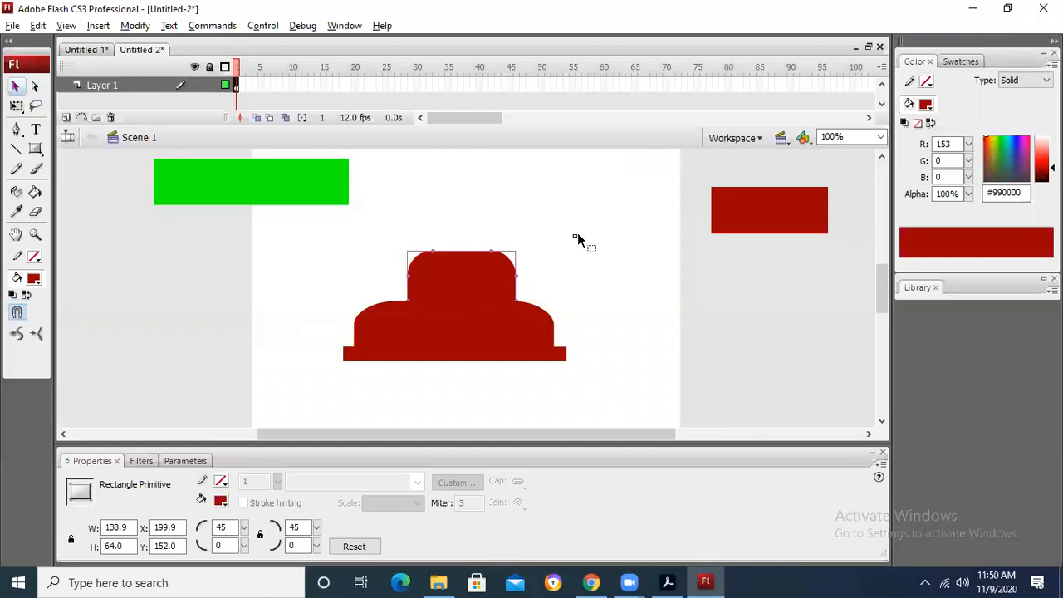
# Step: Check the wheels in the Chrome sketch, then draw a circle about 64.5 px wide beside the car in Flash and fill it black
pyautogui.hotkey('alt', 'Tab')
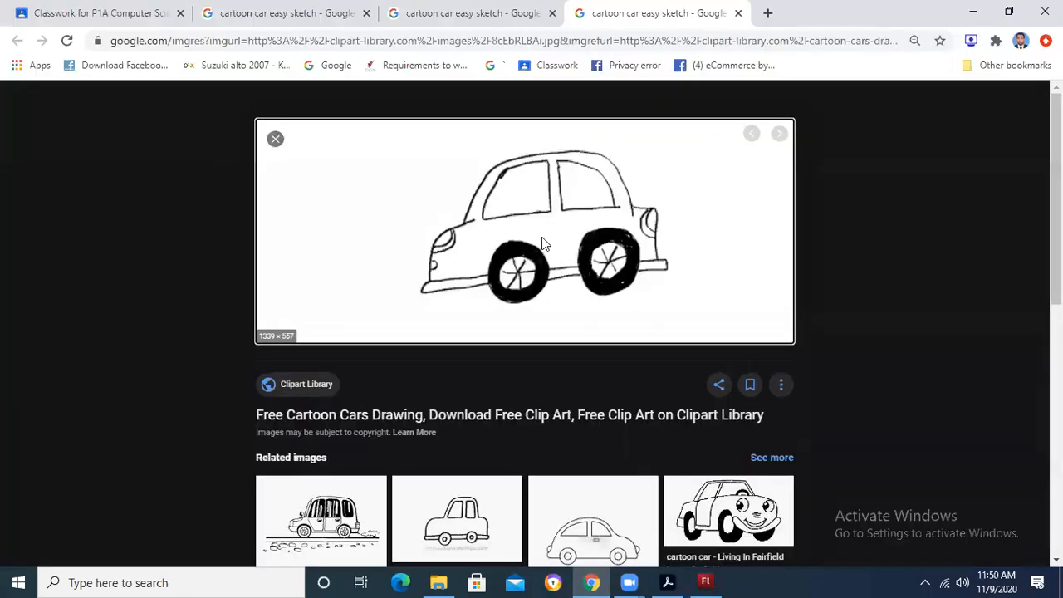
pyautogui.hotkey('alt', 'Tab')
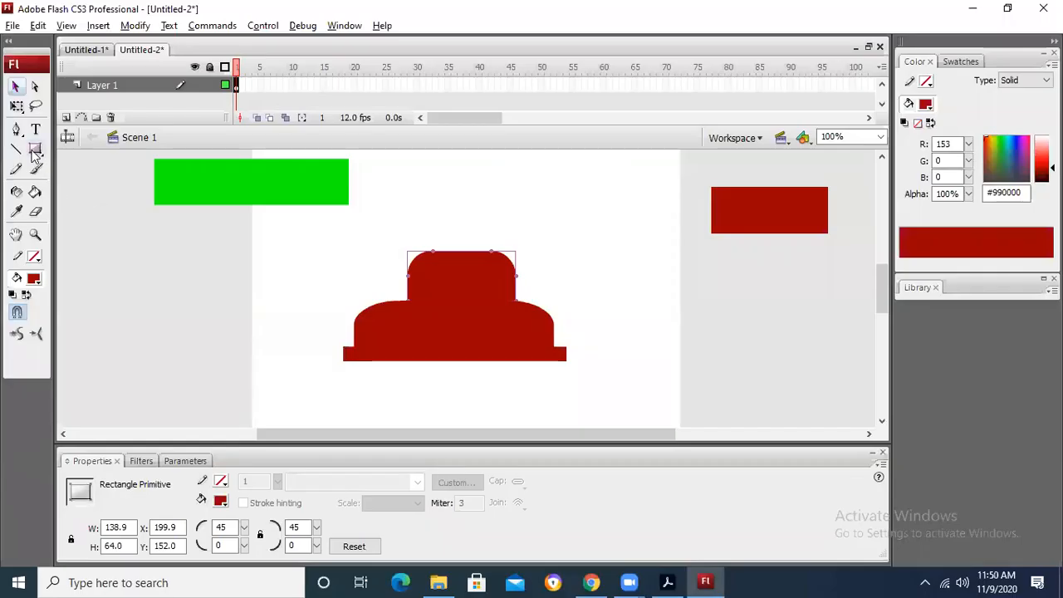
pyautogui.click(35, 148)
pyautogui.click(107, 195)
pyautogui.moveTo(144, 265); pyautogui.dragTo(194, 316)
pyautogui.click(34, 279)
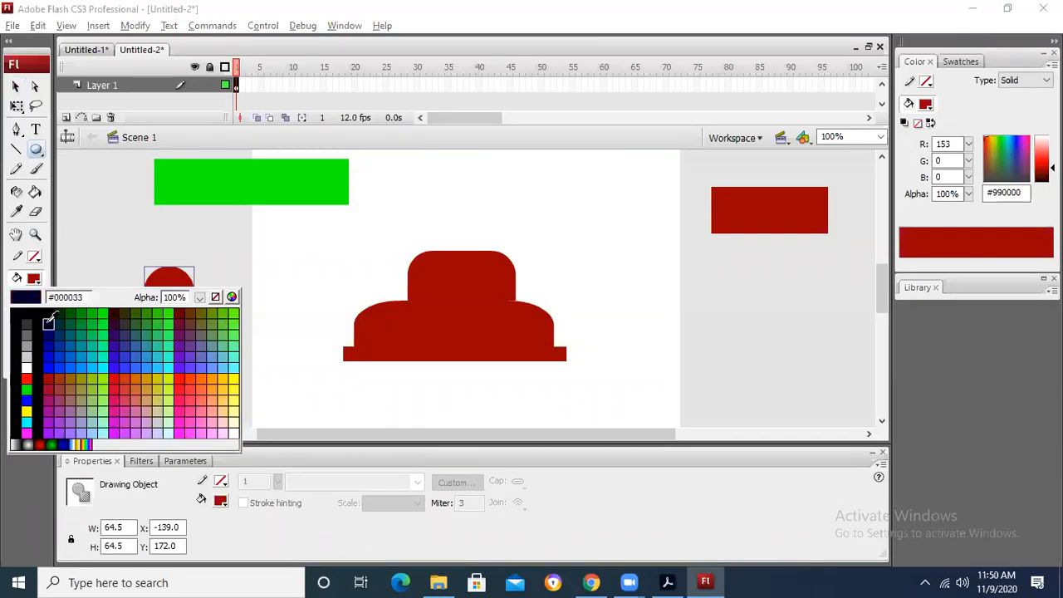
pyautogui.click(15, 299)
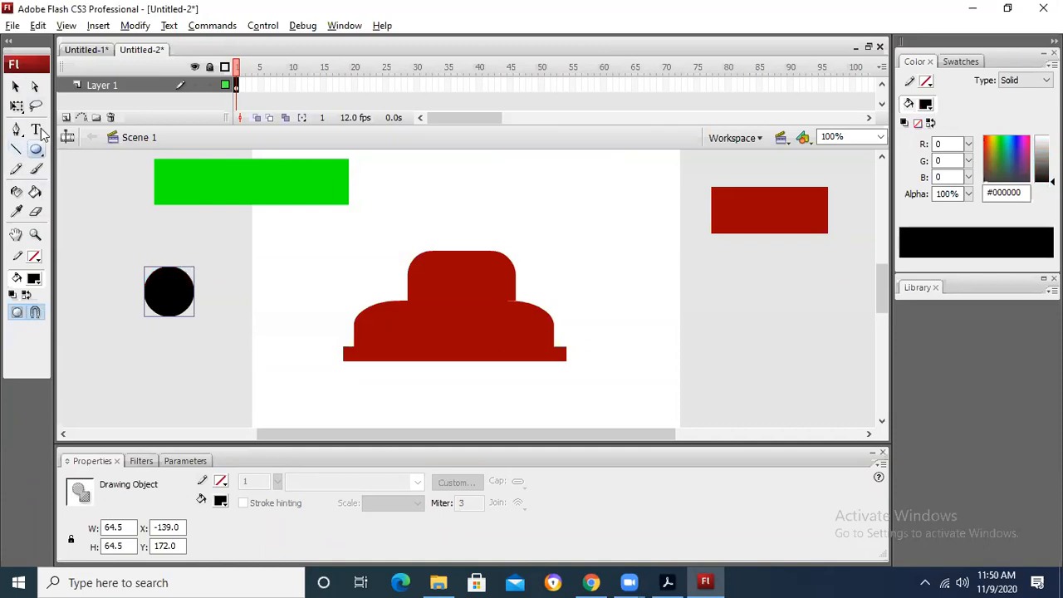
# Step: Recheck the sketch in Chrome, choose a white fill for the Oval tool in Flash, and undo the recolouring of the black circle
pyautogui.hotkey('alt', 'Tab')
pyautogui.hotkey('alt', 'Tab')
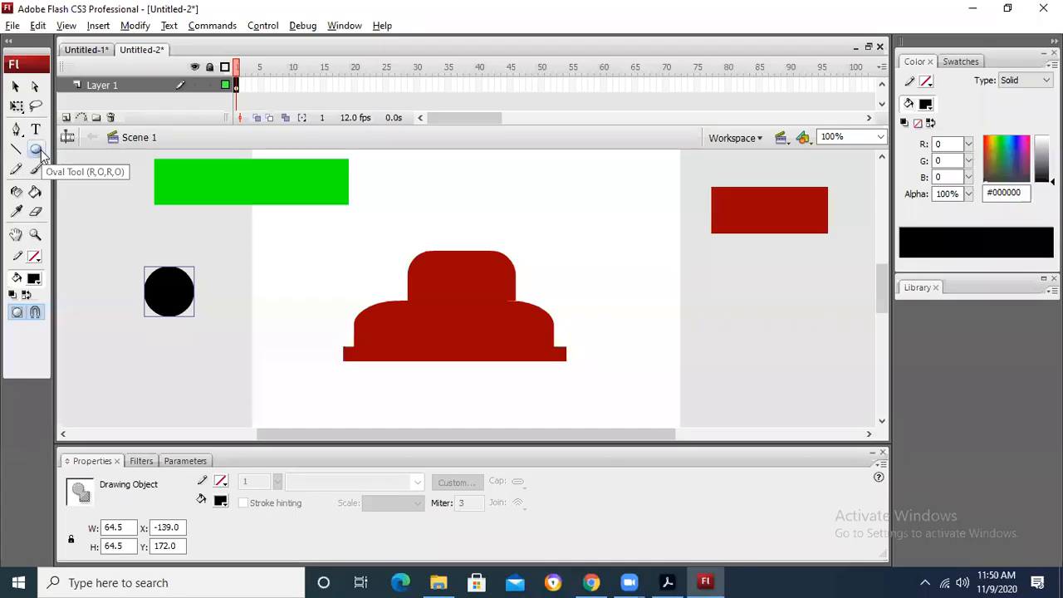
pyautogui.click(38, 151)
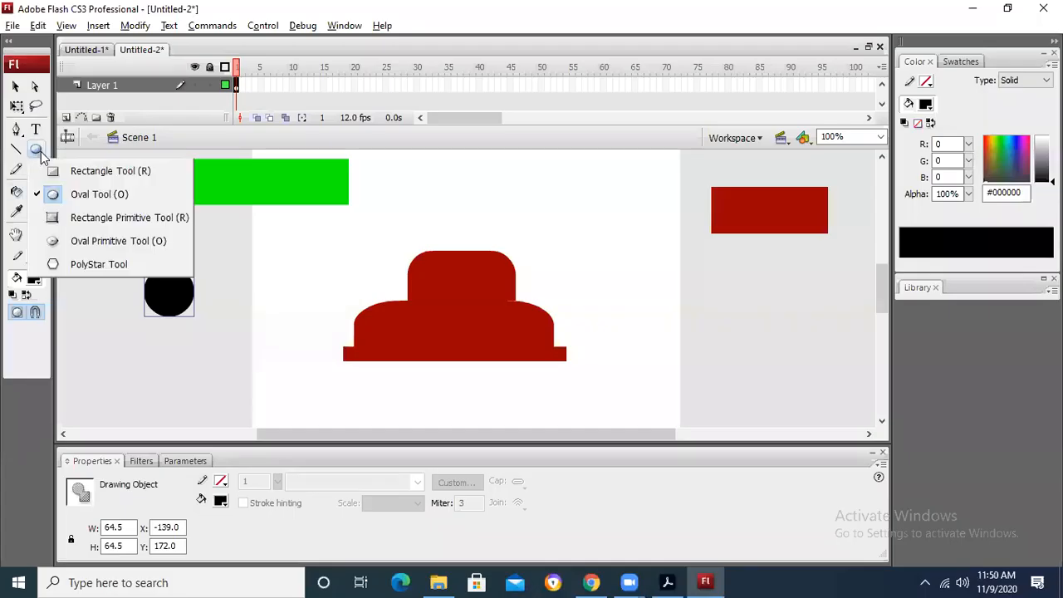
pyautogui.click(59, 194)
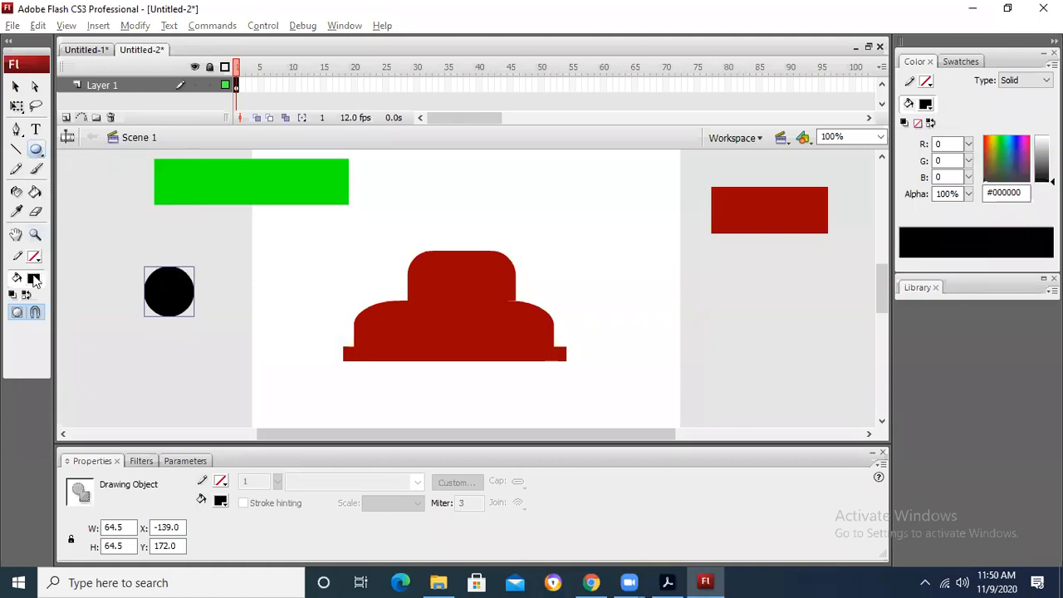
pyautogui.click(35, 280)
pyautogui.click(25, 363)
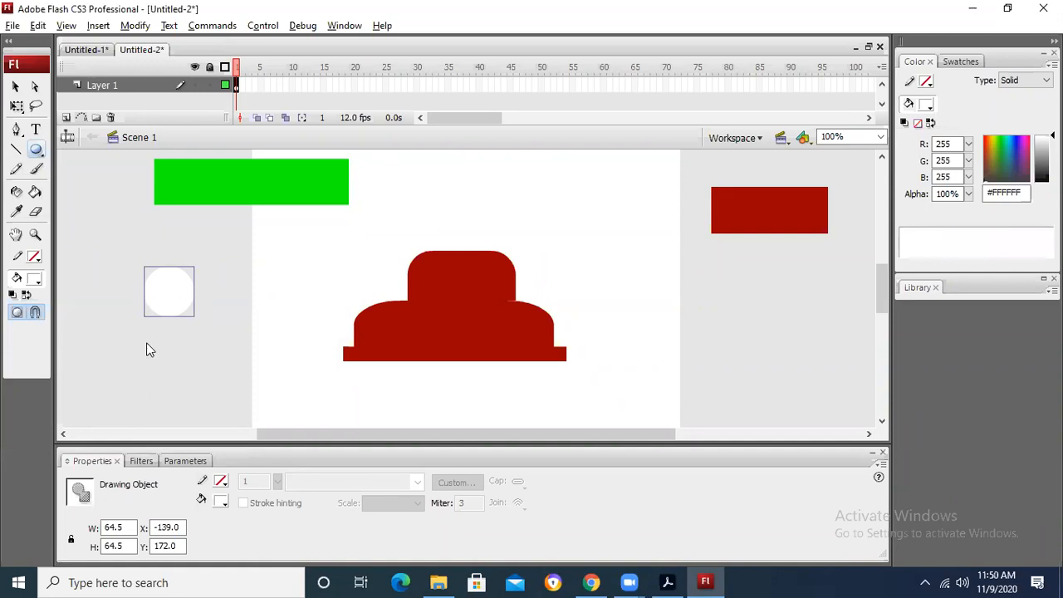
pyautogui.hotkey('ctrl', 'z')
# Step: Break apart the black circle and move it up below the green rectangle
pyautogui.click(15, 86)
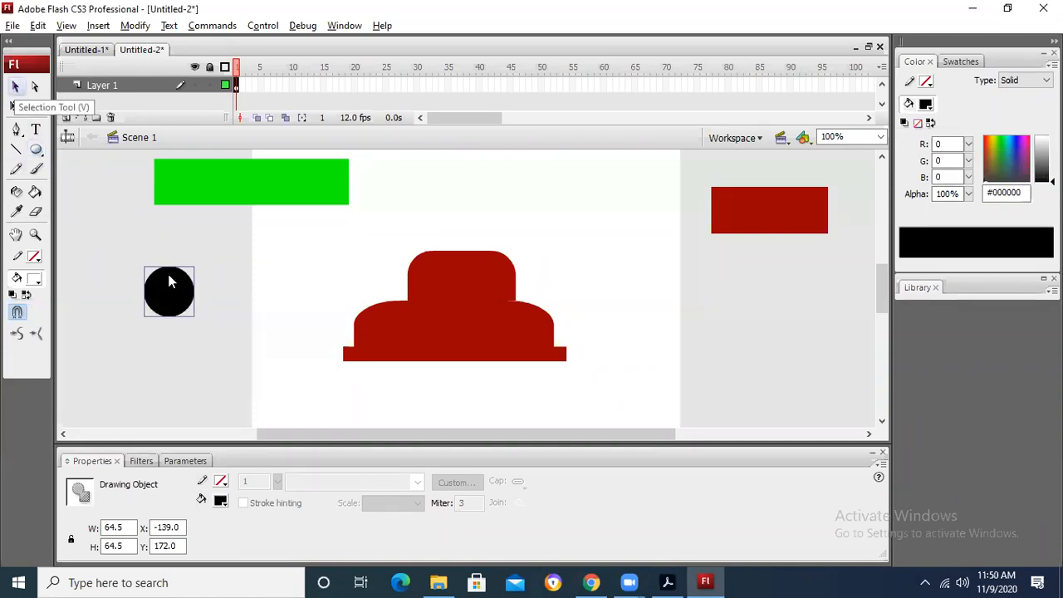
pyautogui.rightClick(169, 282)
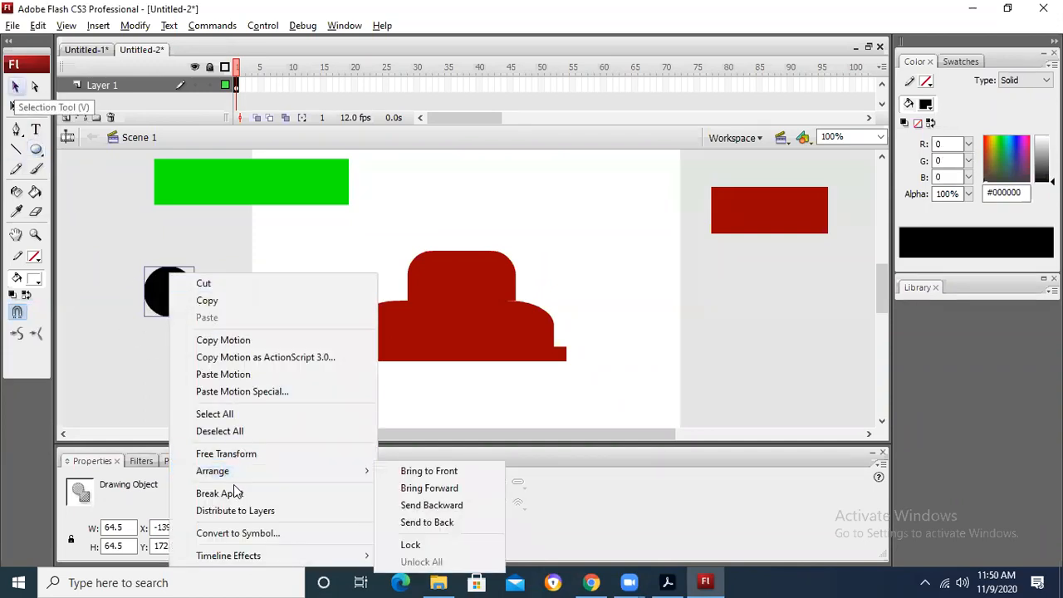
pyautogui.click(235, 492)
pyautogui.click(221, 387)
pyautogui.moveTo(183, 302); pyautogui.dragTo(183, 275)
pyautogui.click(127, 290)
# Step: Look at the sketch's wheel hubs in Chrome again, then draw a white circle about 43.5 px wide below the black one in Flash
pyautogui.hotkey('alt', 'Tab')
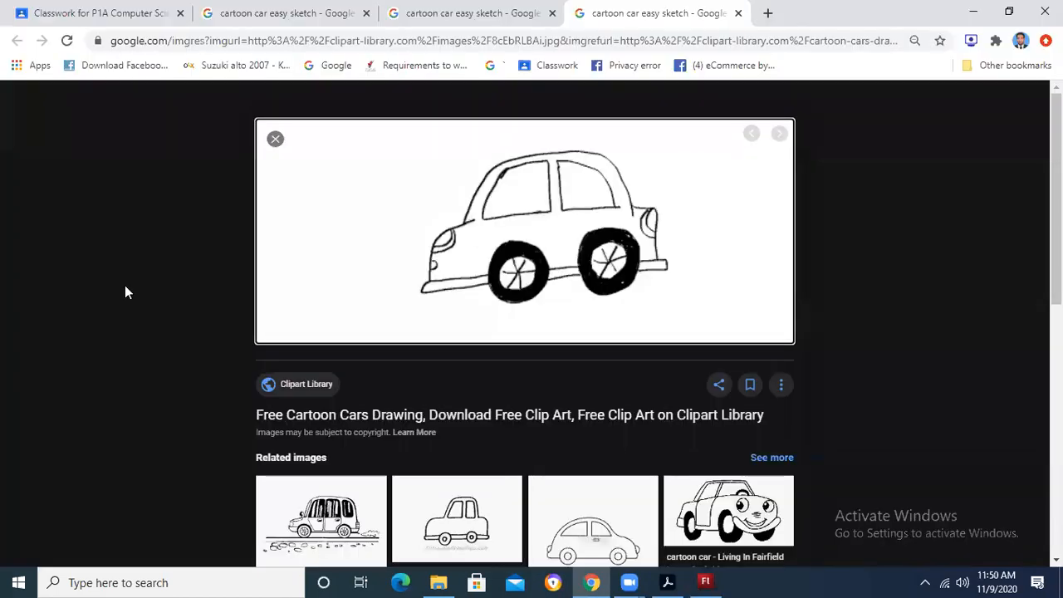
pyautogui.hotkey('alt', 'Tab')
pyautogui.click(37, 150)
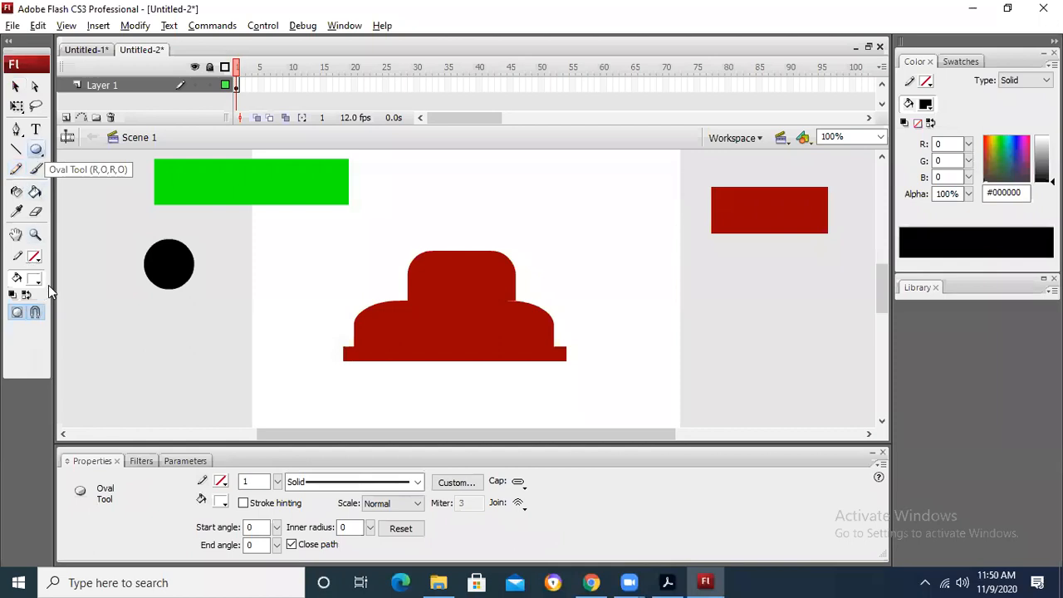
pyautogui.moveTo(141, 311)
pyautogui.mouseDown()
pyautogui.moveTo(166, 337)
pyautogui.moveTo(166, 356)
pyautogui.moveTo(176, 345)
pyautogui.mouseUp()
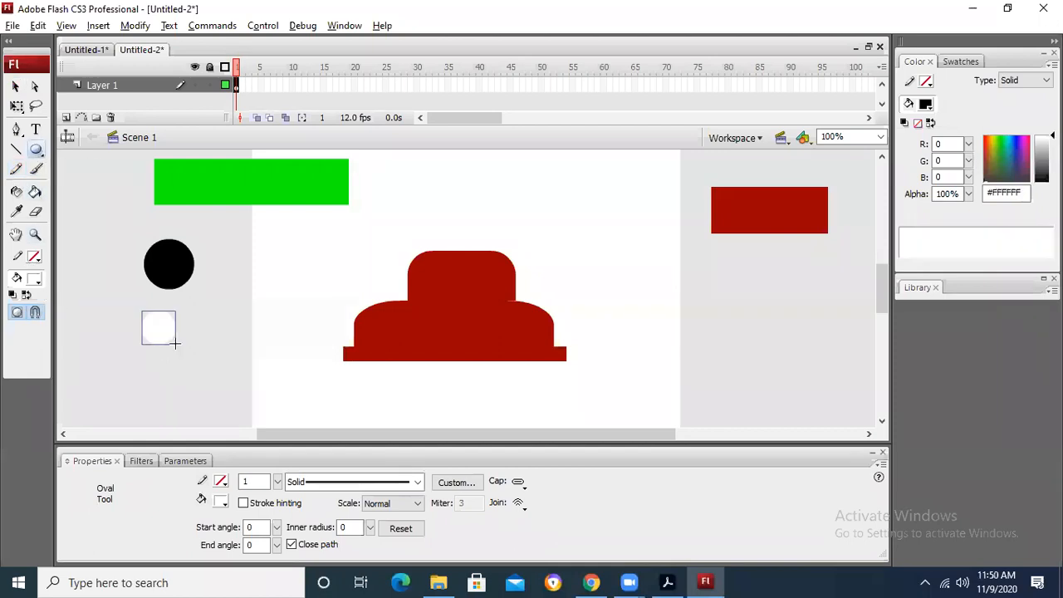
# Step: Break apart the white circle and place it over the black circle
pyautogui.rightClick(157, 319)
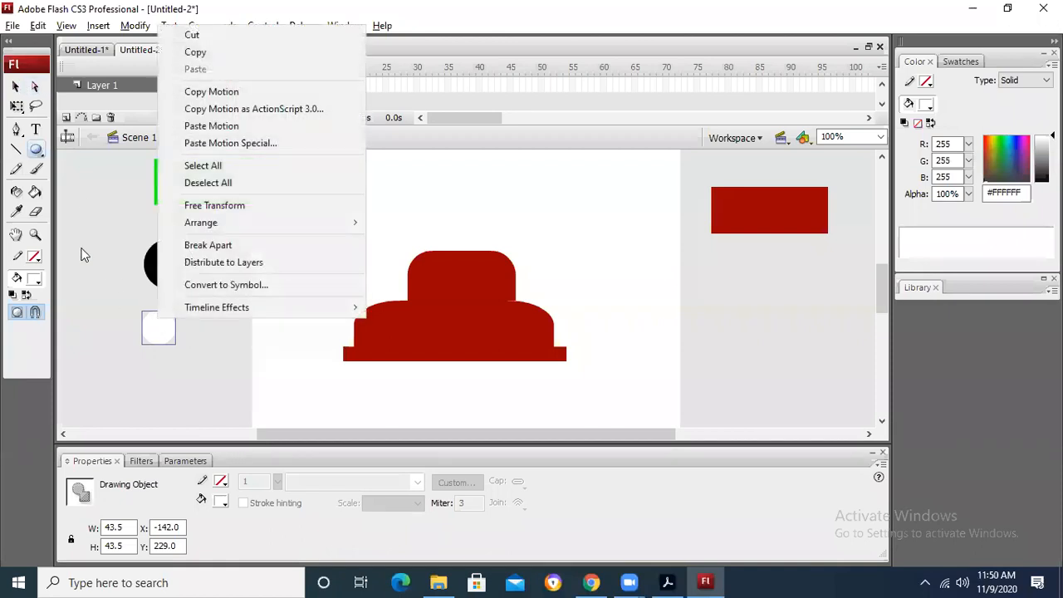
pyautogui.click(13, 85)
pyautogui.rightClick(151, 331)
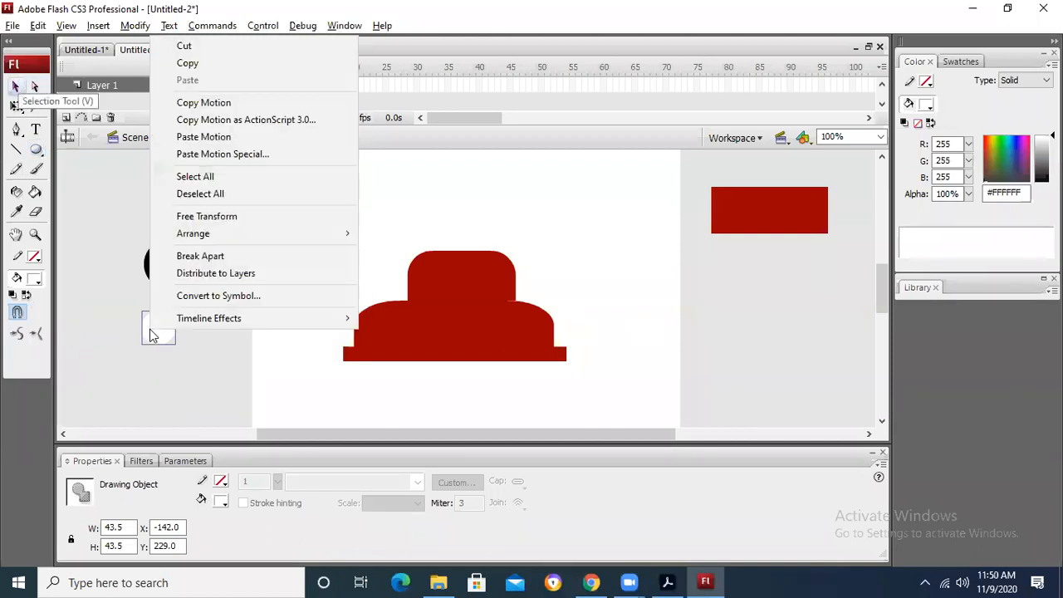
pyautogui.click(197, 255)
pyautogui.moveTo(163, 332); pyautogui.dragTo(171, 268)
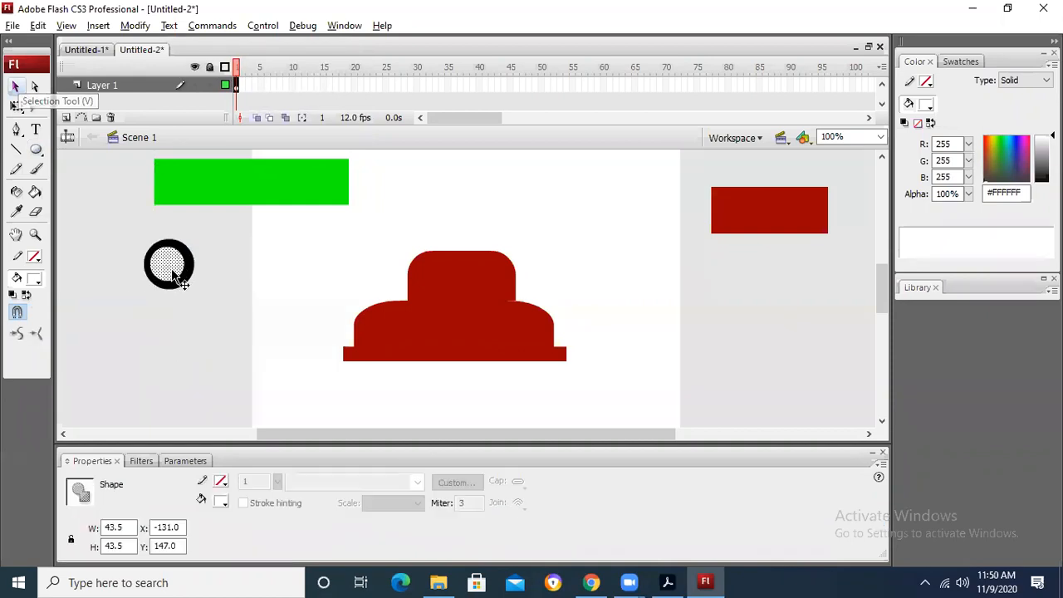
# Step: Nudge the white circle horizontally until it is centred inside the black circle, and deselect it
pyautogui.press('Right')
pyautogui.press('Right')
pyautogui.press('Right')
pyautogui.press('Left')
pyautogui.press('Left')
pyautogui.press('Right')
pyautogui.click(249, 274)
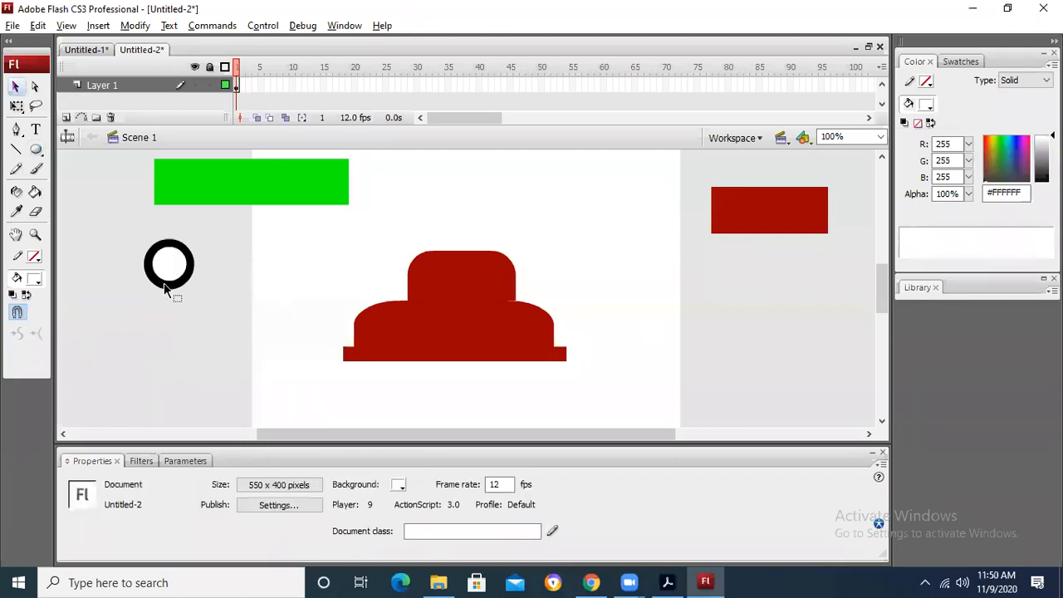
# Step: Draw a slanted black line with stroke height 5, about 25 by 38 px, below the wheel
pyautogui.click(15, 150)
pyautogui.click(33, 256)
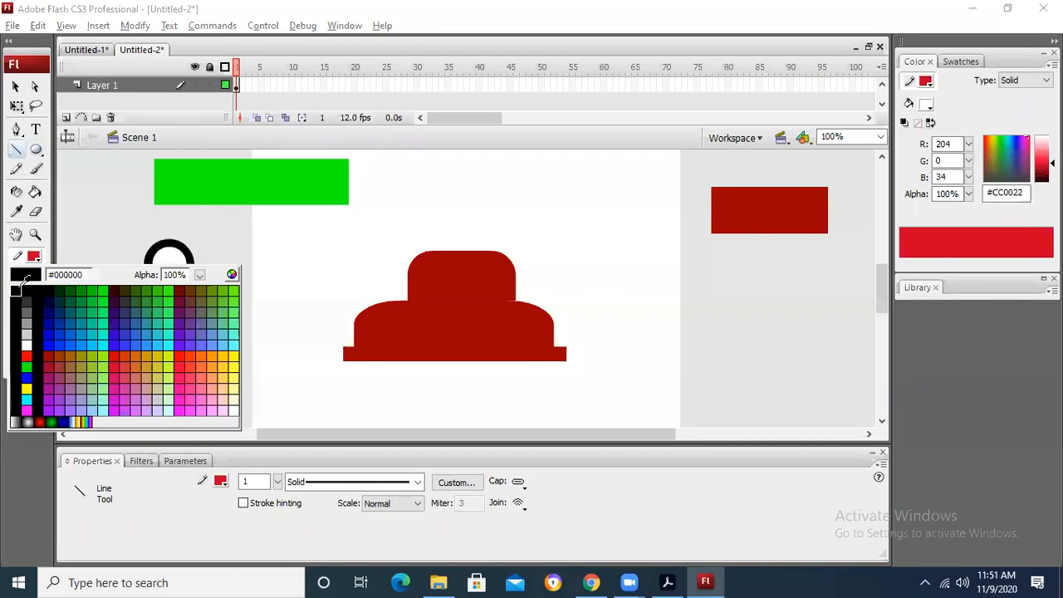
pyautogui.click(20, 285)
pyautogui.doubleClick(246, 481)
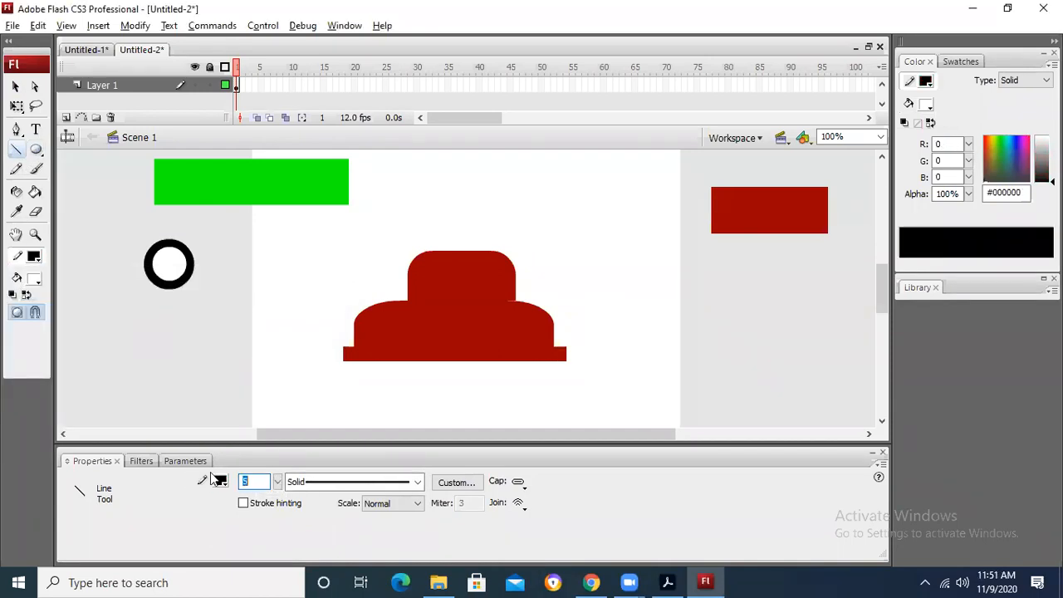
pyautogui.moveTo(175, 381); pyautogui.dragTo(175, 381)
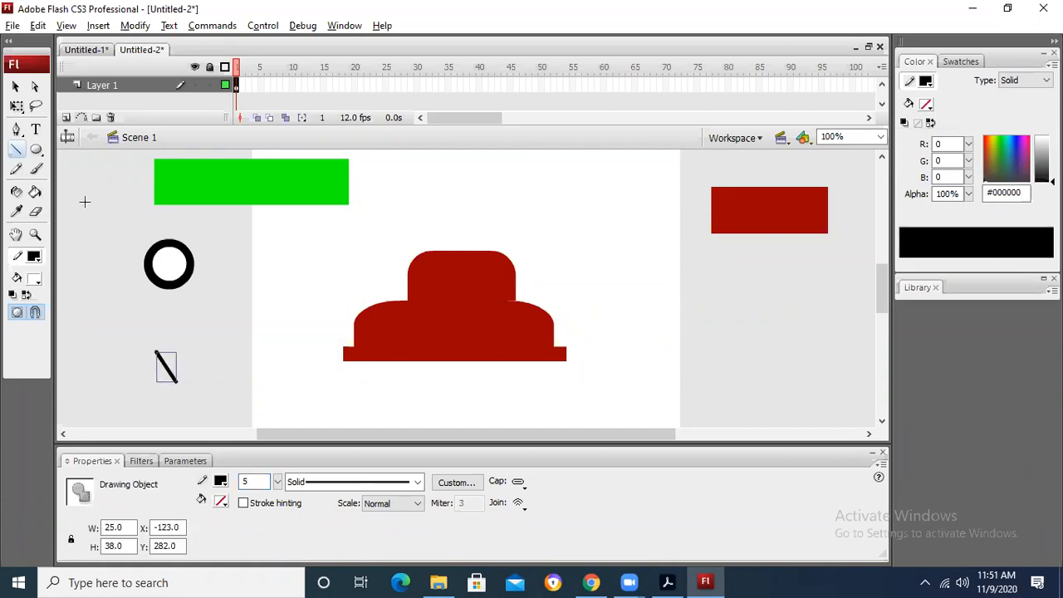
# Step: Break apart the slanted line and place a duplicate on each side of it
pyautogui.click(16, 87)
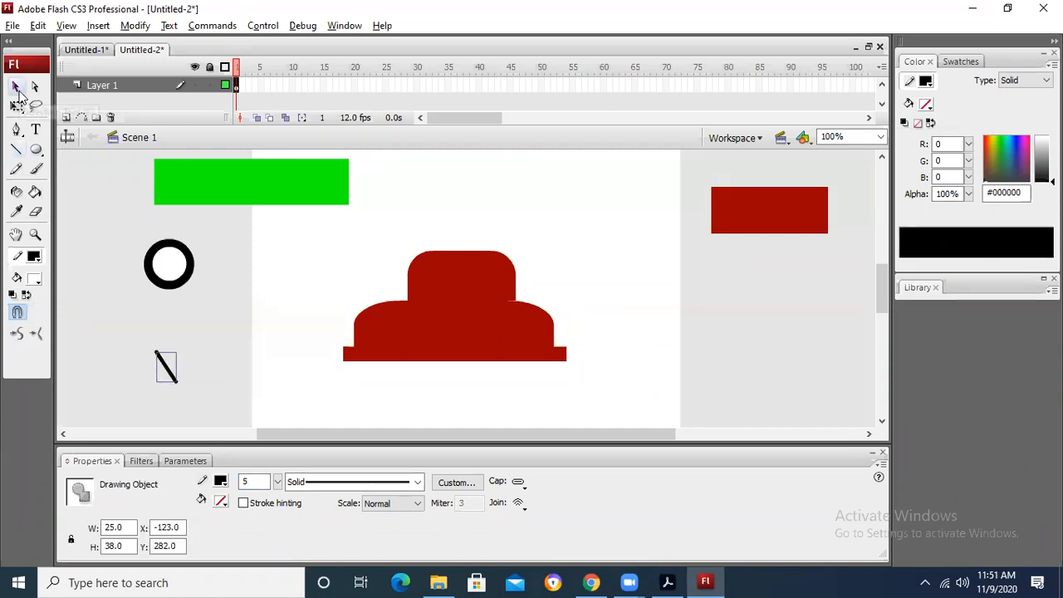
pyautogui.click(180, 379)
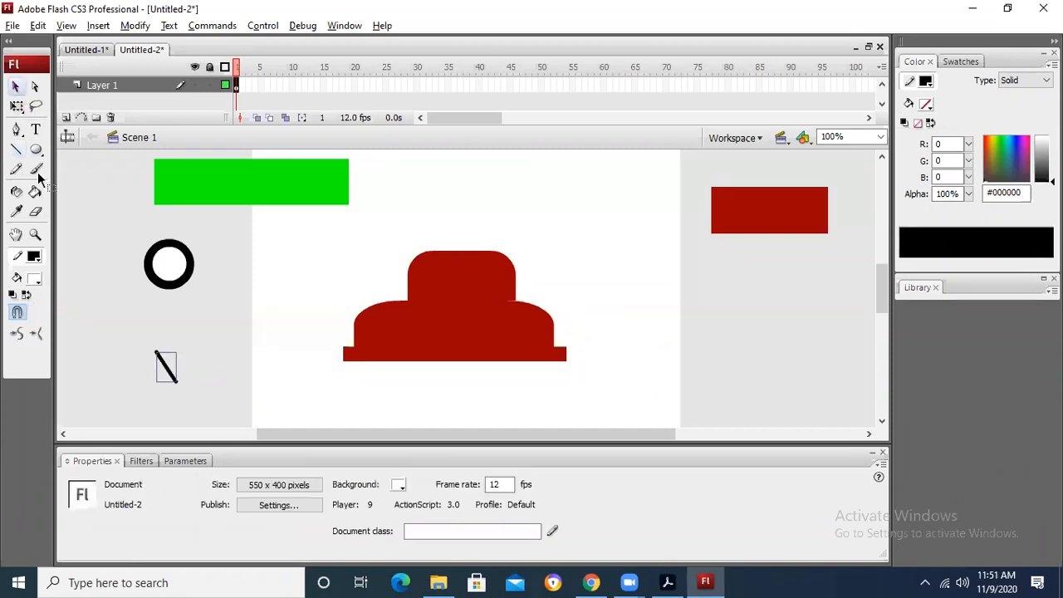
pyautogui.click(169, 375)
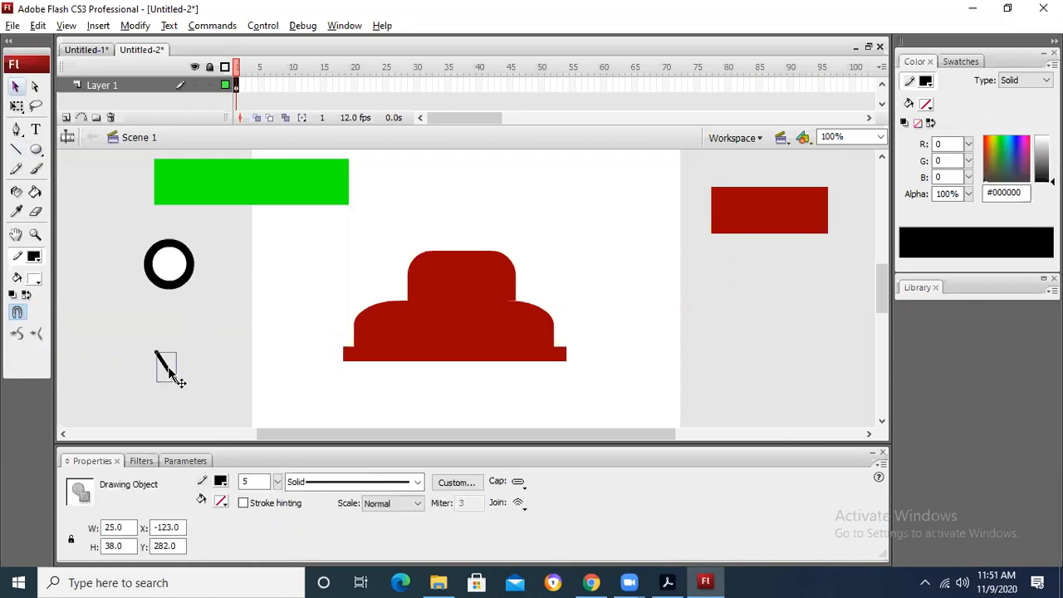
pyautogui.rightClick(169, 374)
pyautogui.click(246, 299)
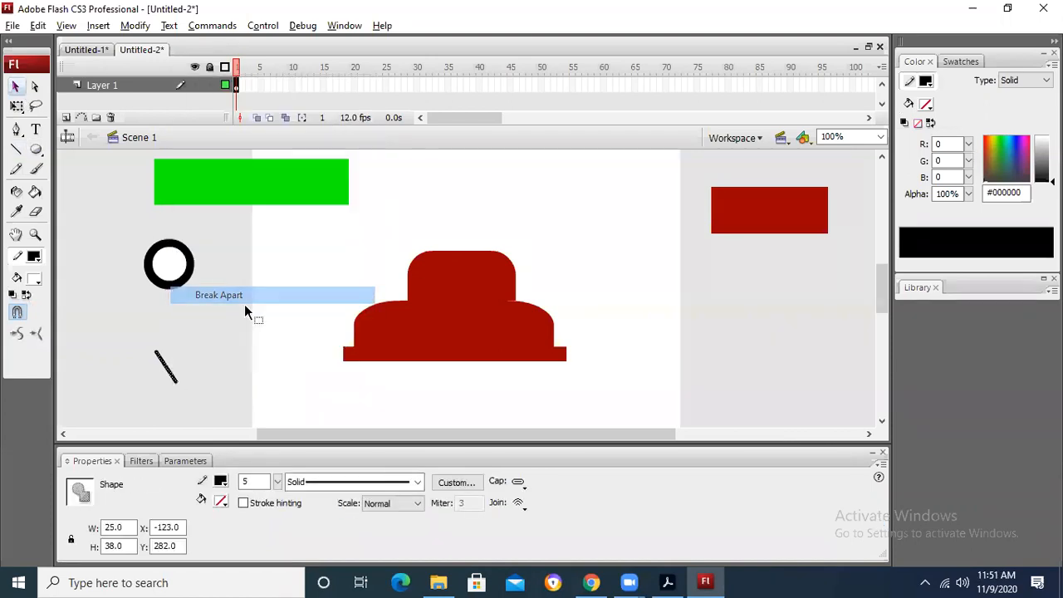
pyautogui.moveTo(167, 372); pyautogui.dragTo(136, 376)
pyautogui.click(189, 363)
# Step: Rotate the left line copy to slant the opposite way and lay it across the middle line as an X
pyautogui.click(16, 107)
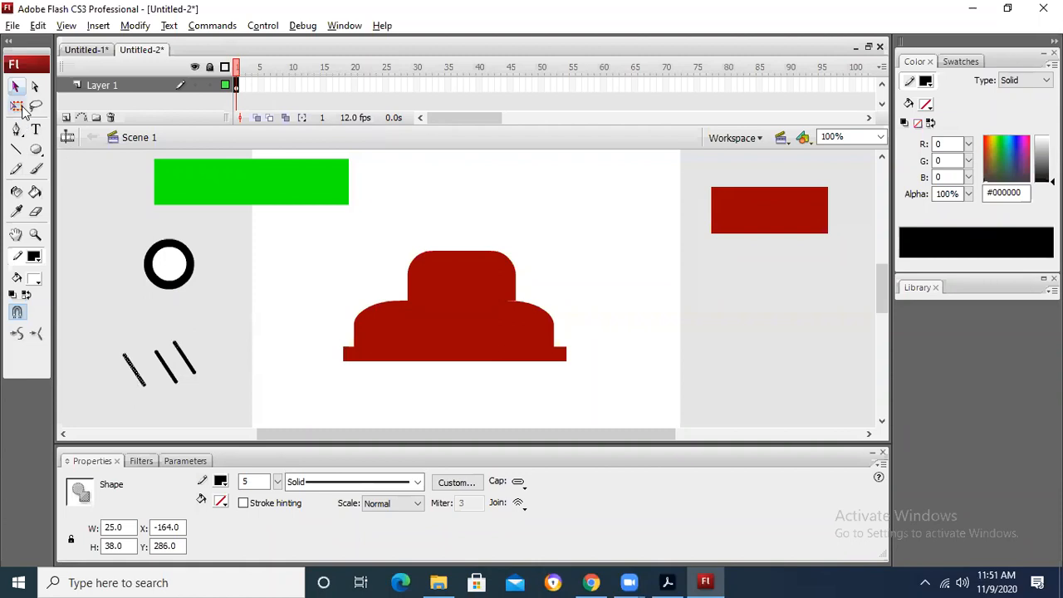
pyautogui.moveTo(145, 345); pyautogui.dragTo(158, 366)
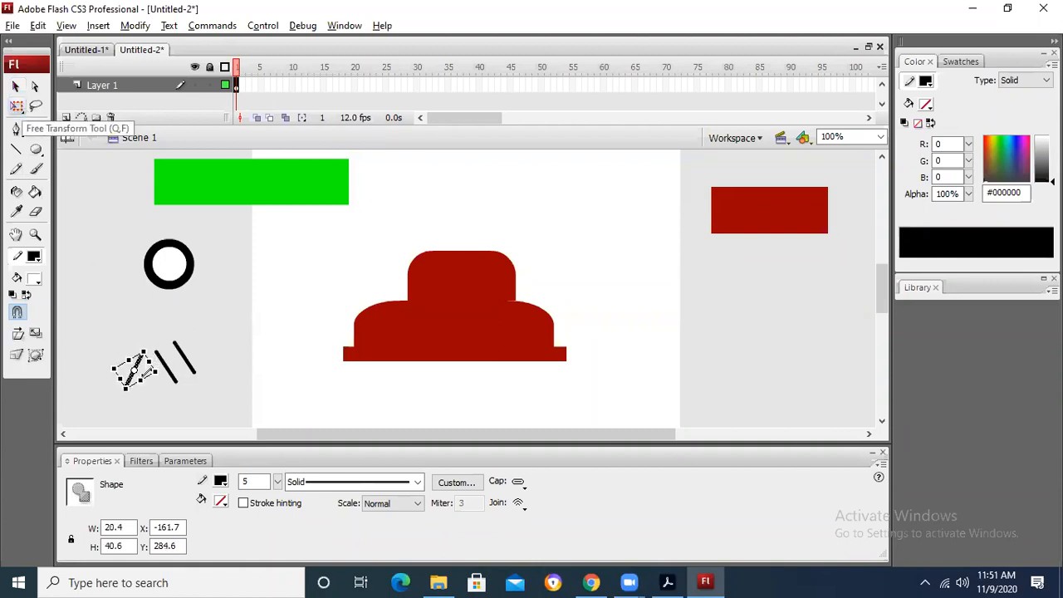
pyautogui.click(15, 87)
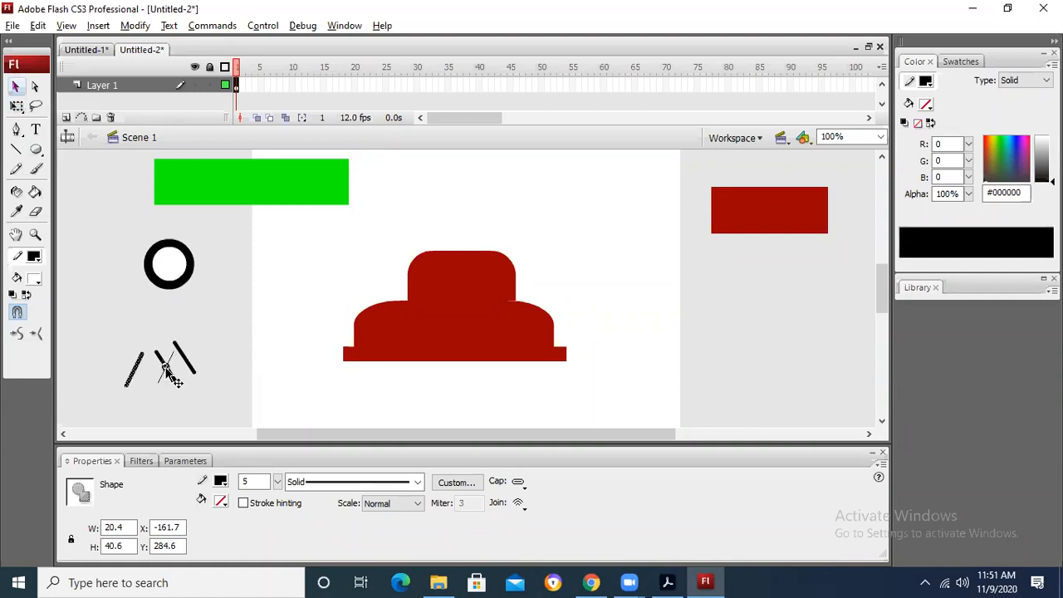
pyautogui.moveTo(168, 375); pyautogui.dragTo(171, 373)
# Step: Rotate the remaining line copy with Free Transform until it is nearly horizontal
pyautogui.click(186, 355)
pyautogui.click(17, 107)
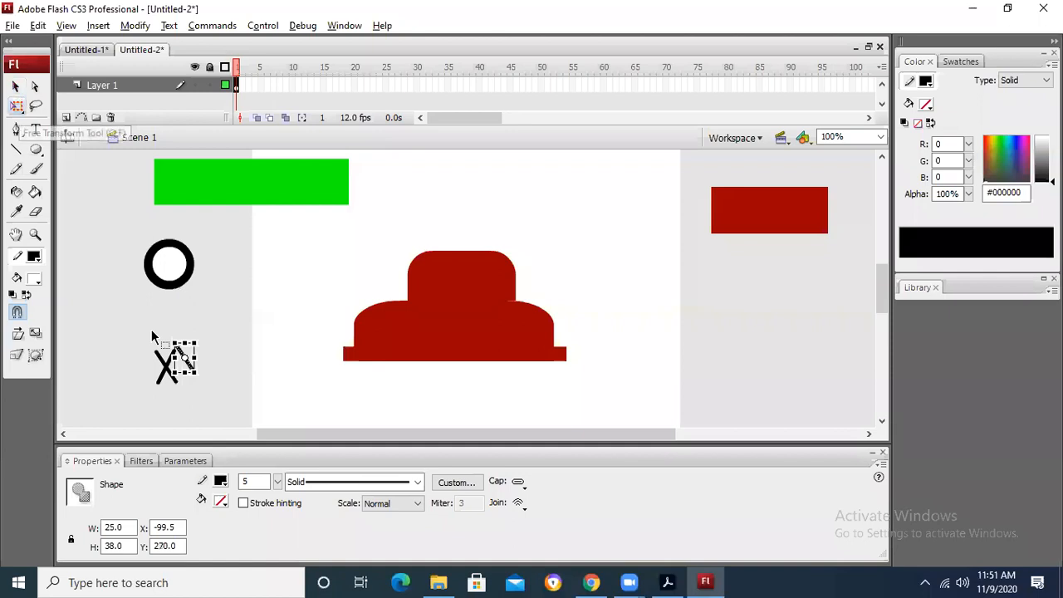
pyautogui.moveTo(204, 327); pyautogui.dragTo(221, 369)
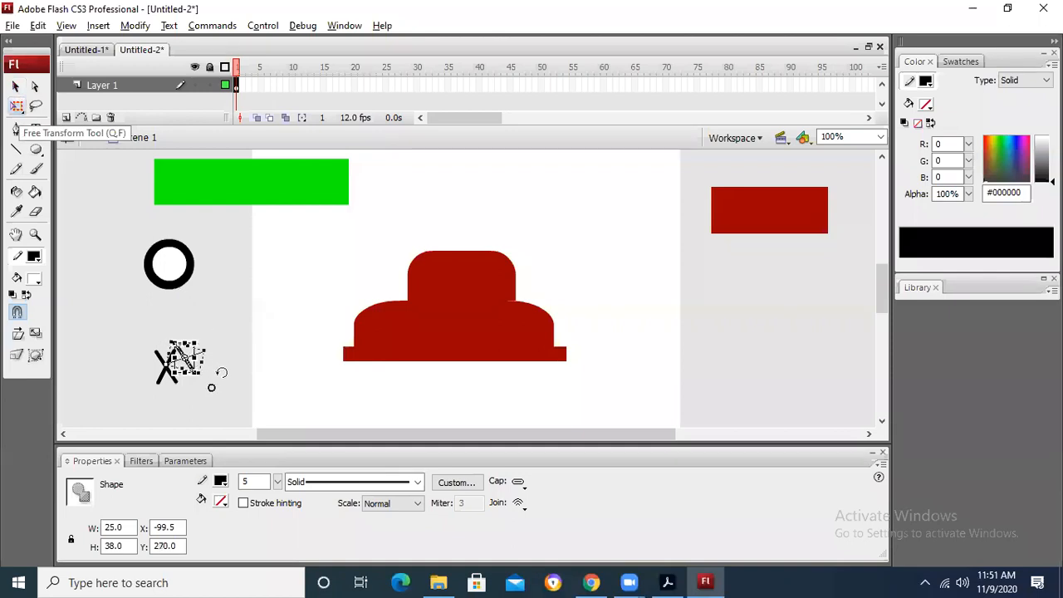
pyautogui.moveTo(221, 381); pyautogui.dragTo(221, 385)
pyautogui.click(16, 87)
pyautogui.click(209, 363)
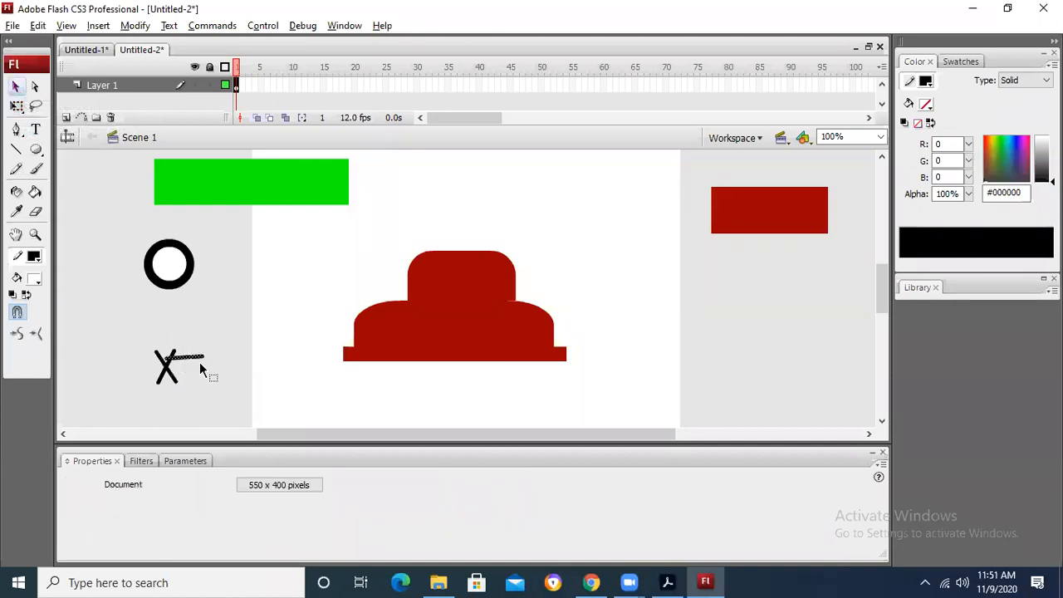
# Step: Try moving the horizontal line onto the centre of the X, and undo the move
pyautogui.moveTo(191, 360); pyautogui.dragTo(173, 373)
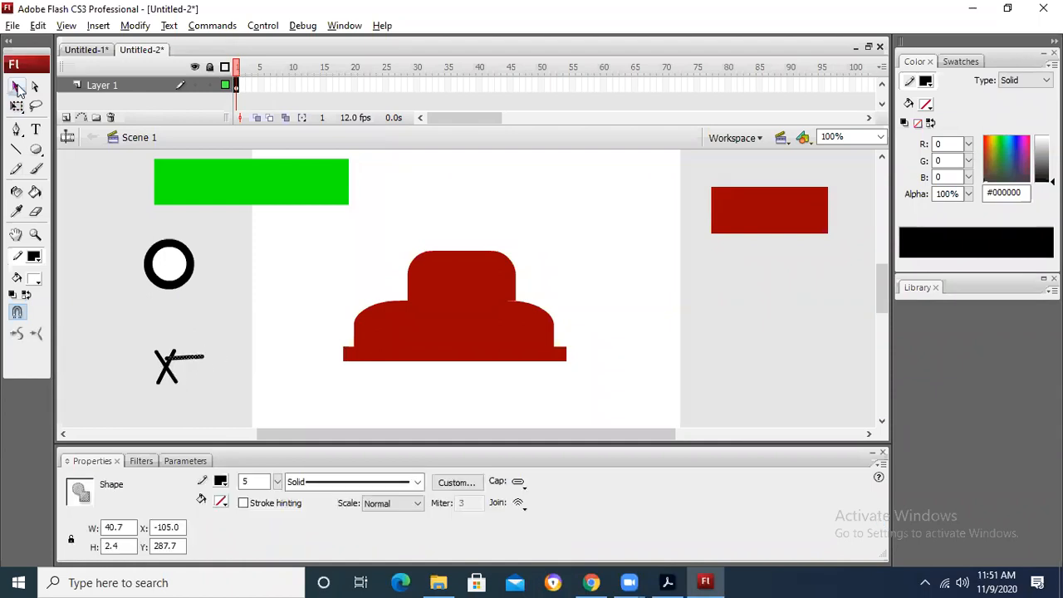
pyautogui.moveTo(178, 363); pyautogui.dragTo(167, 373)
pyautogui.click(204, 345)
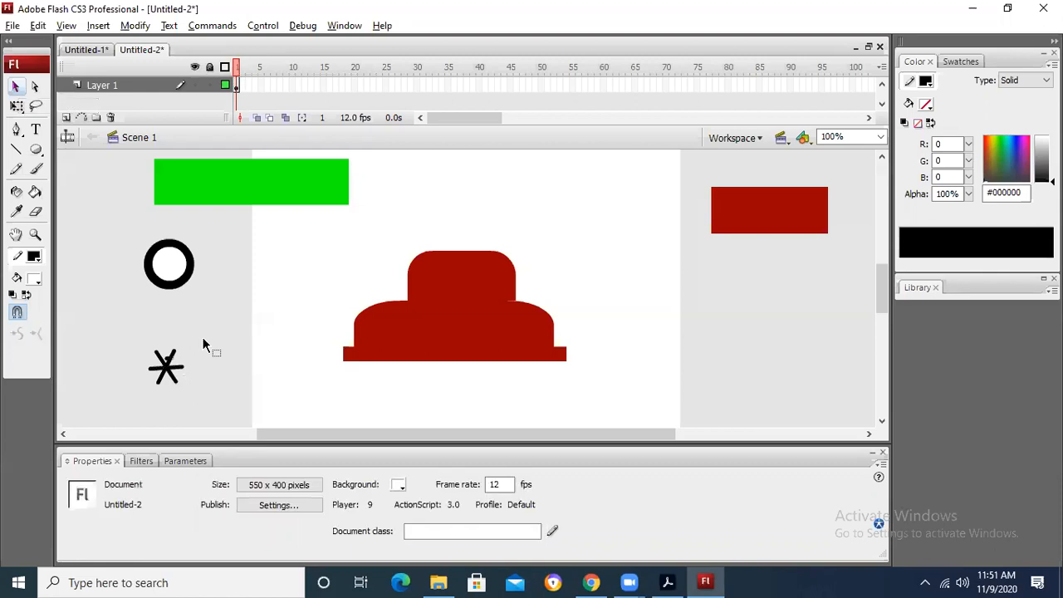
pyautogui.hotkey('ctrl', 'z')
pyautogui.hotkey('ctrl', 'z')
pyautogui.hotkey('ctrl', 'z')
# Step: Move the horizontal line across the centre of the X to form six spokes
pyautogui.click(190, 357)
pyautogui.moveTo(189, 358)
pyautogui.mouseDown()
pyautogui.moveTo(245, 337)
pyautogui.moveTo(179, 371)
pyautogui.mouseUp()
pyautogui.click(196, 345)
# Step: Select all the spokes, move them onto the wheel, and nudge them right and up until centred in the white circle
pyautogui.moveTo(111, 328); pyautogui.dragTo(179, 280)
pyautogui.press('Right')
pyautogui.press('Right')
pyautogui.press('Right')
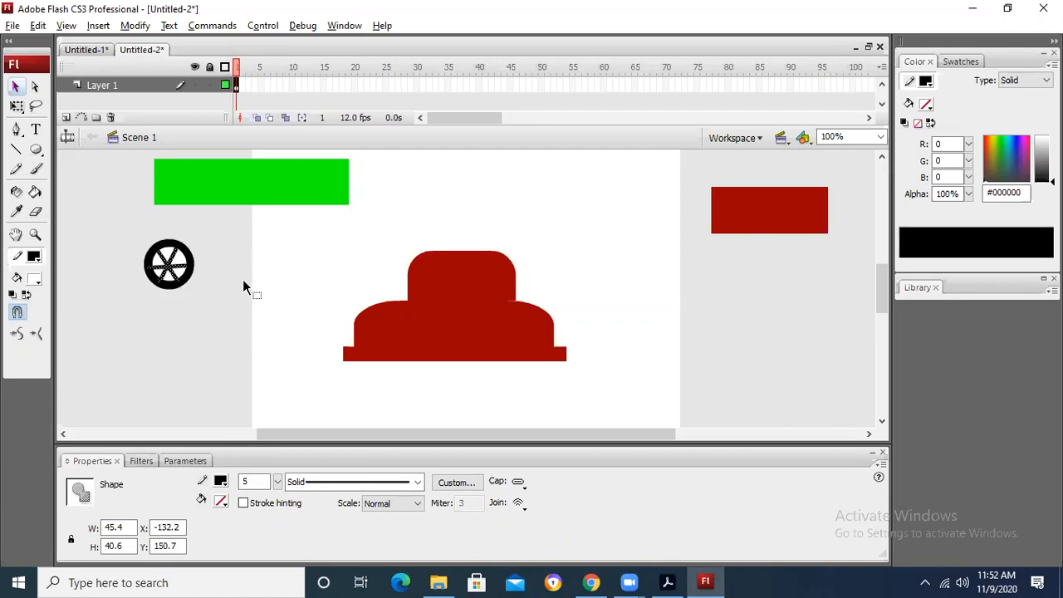
pyautogui.press('Up')
pyautogui.press('Up')
pyautogui.press('Up')
pyautogui.press('Right')
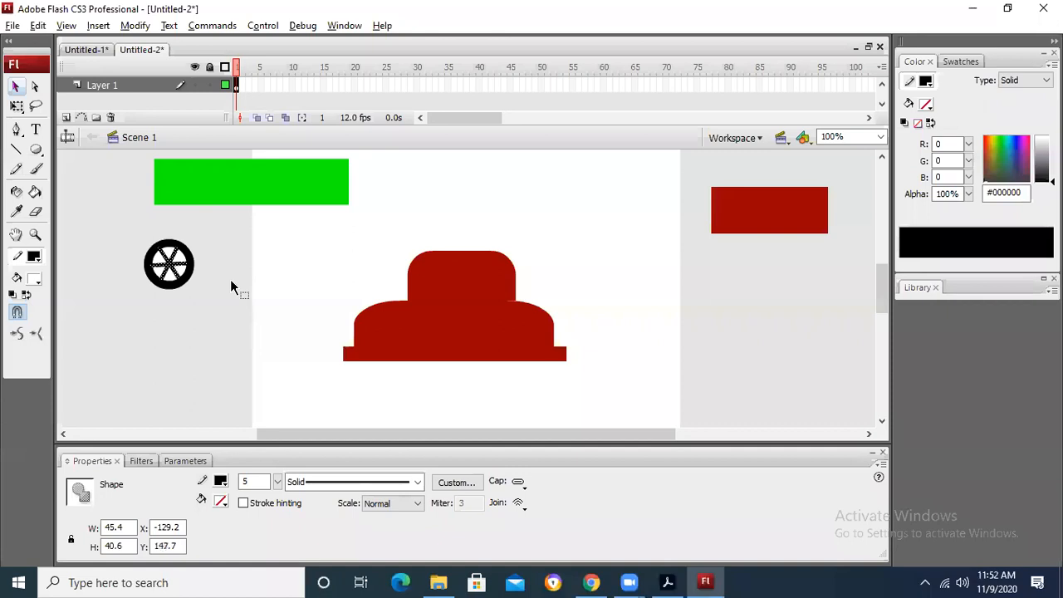
pyautogui.click(232, 287)
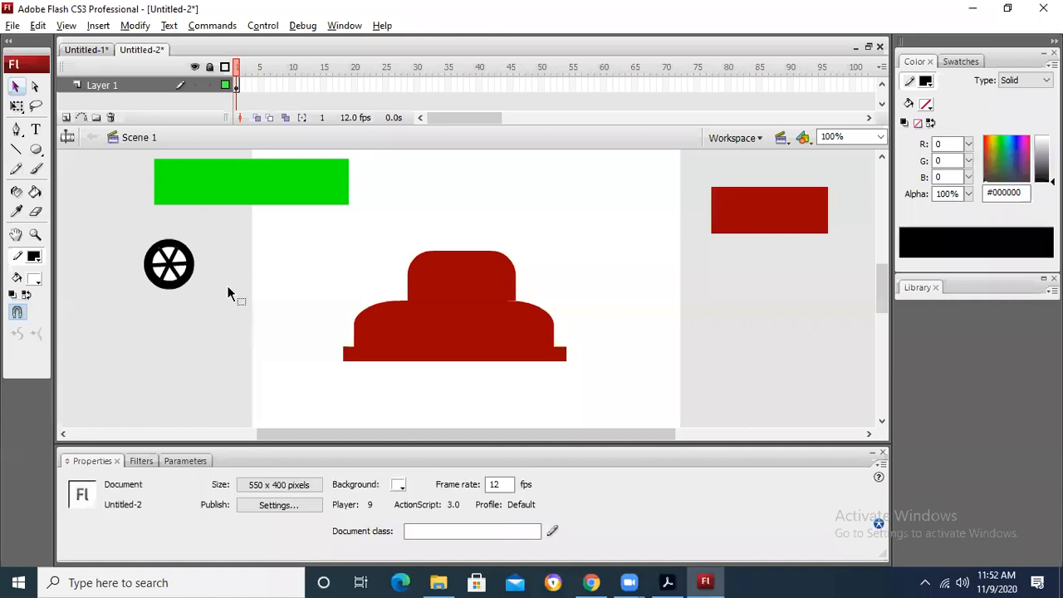
# Step: Select the whole spoked wheel and place a copy of it directly below the original
pyautogui.moveTo(209, 325); pyautogui.dragTo(212, 327)
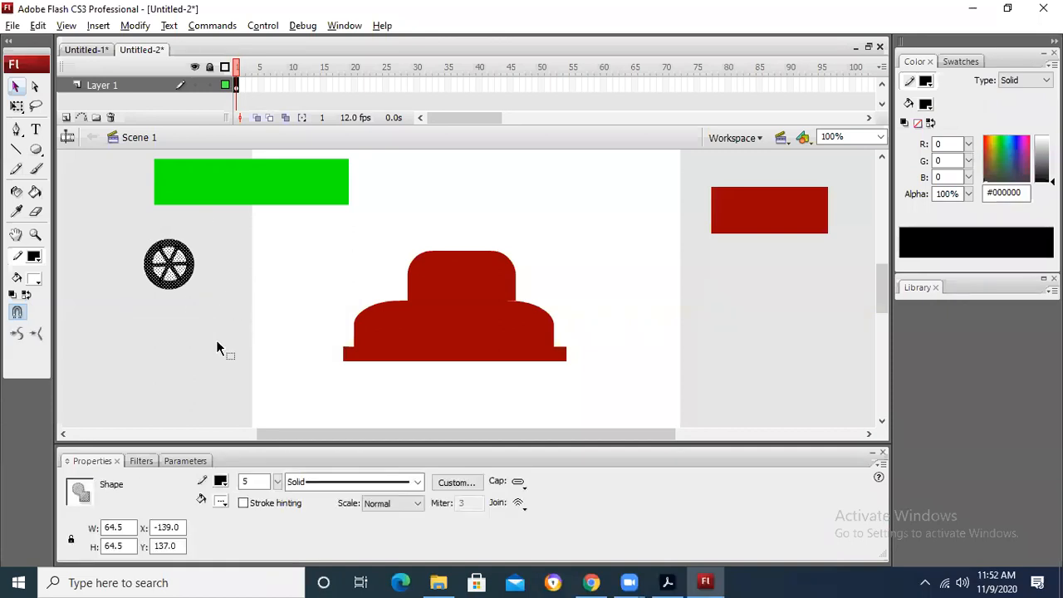
pyautogui.moveTo(204, 270); pyautogui.dragTo(190, 361)
pyautogui.click(205, 287)
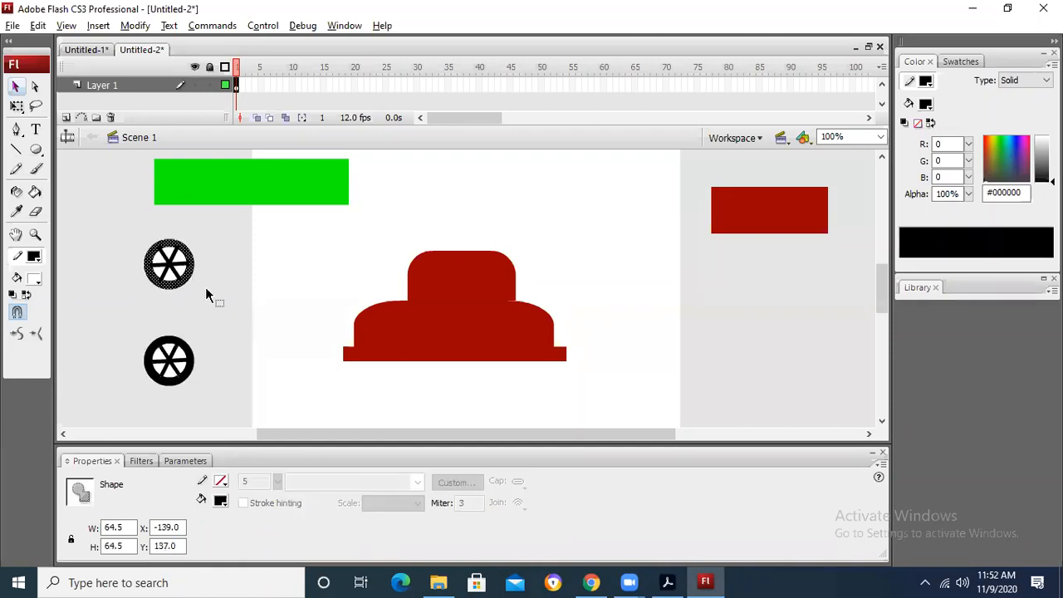
pyautogui.click(192, 276)
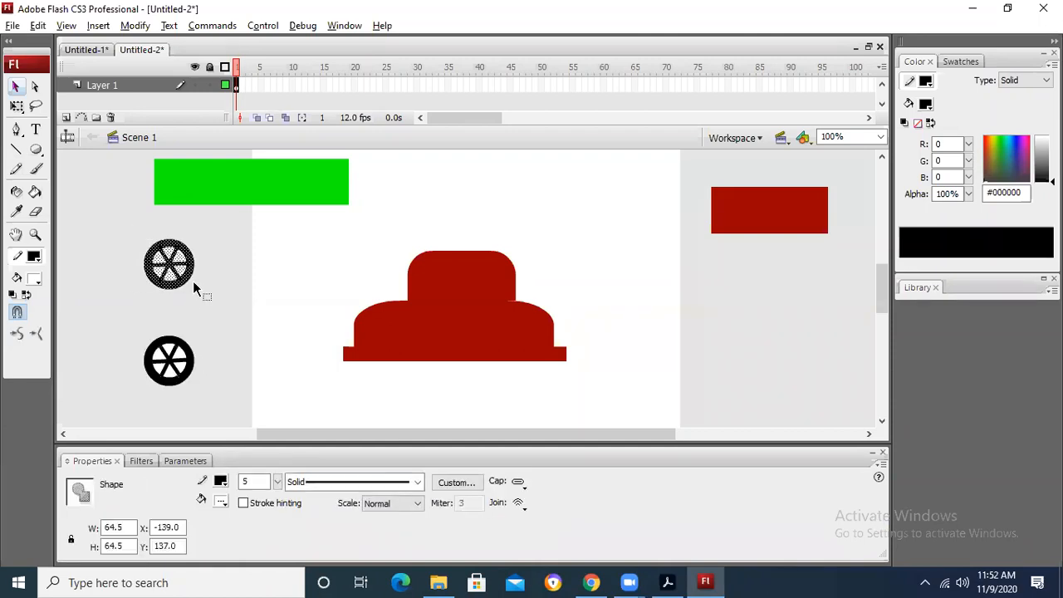
# Step: Convert the upper wheel, including its tyre and spokes, into a graphic symbol
pyautogui.moveTo(138, 227); pyautogui.dragTo(205, 291)
pyautogui.rightClick(184, 264)
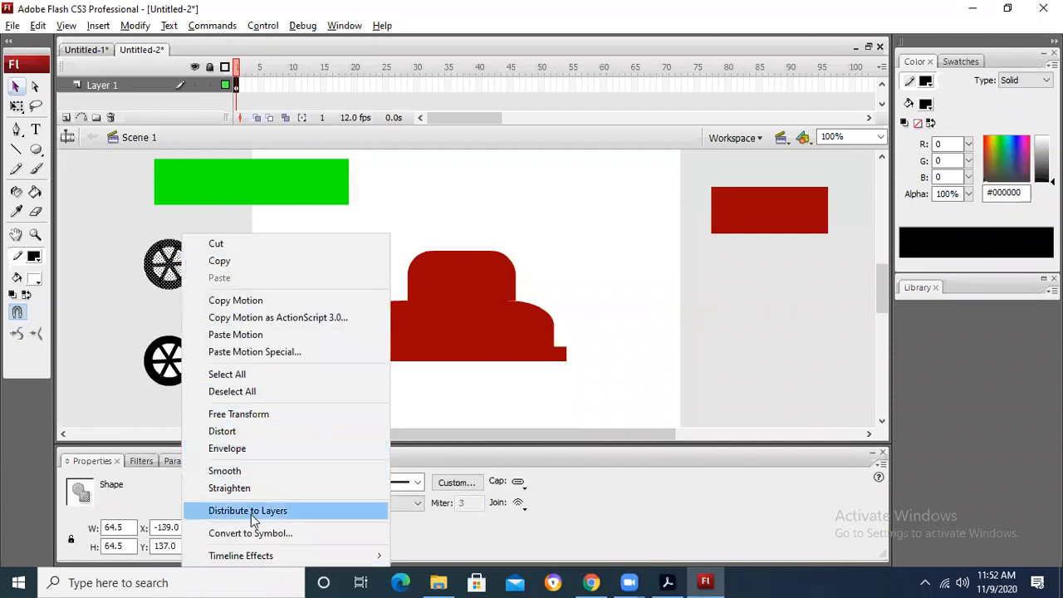
pyautogui.click(261, 533)
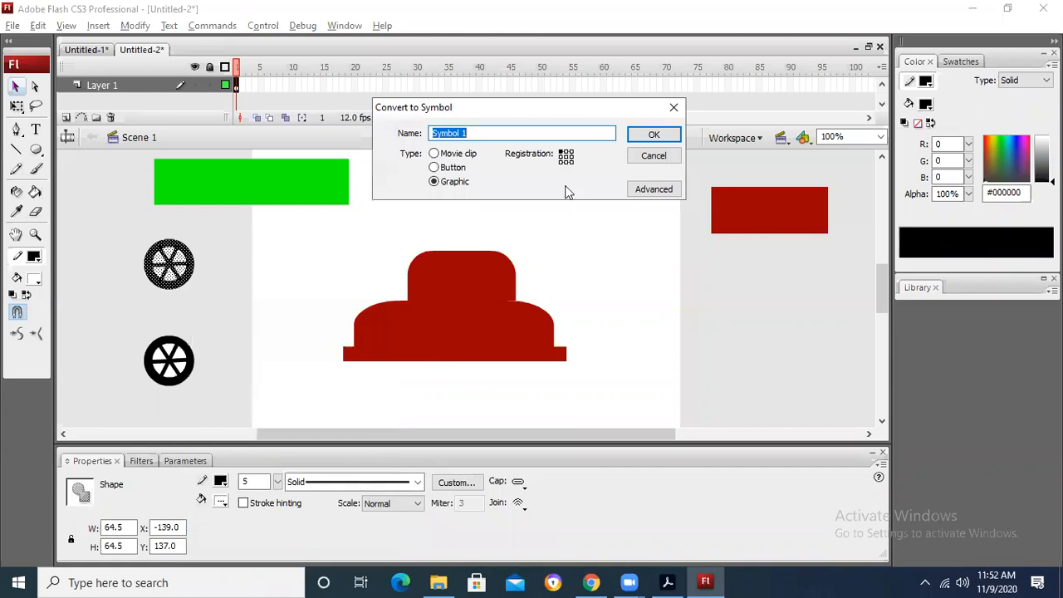
pyautogui.click(647, 133)
# Step: Convert the lower wheel copy into its own graphic symbol
pyautogui.moveTo(124, 325); pyautogui.dragTo(204, 389)
pyautogui.rightClick(177, 362)
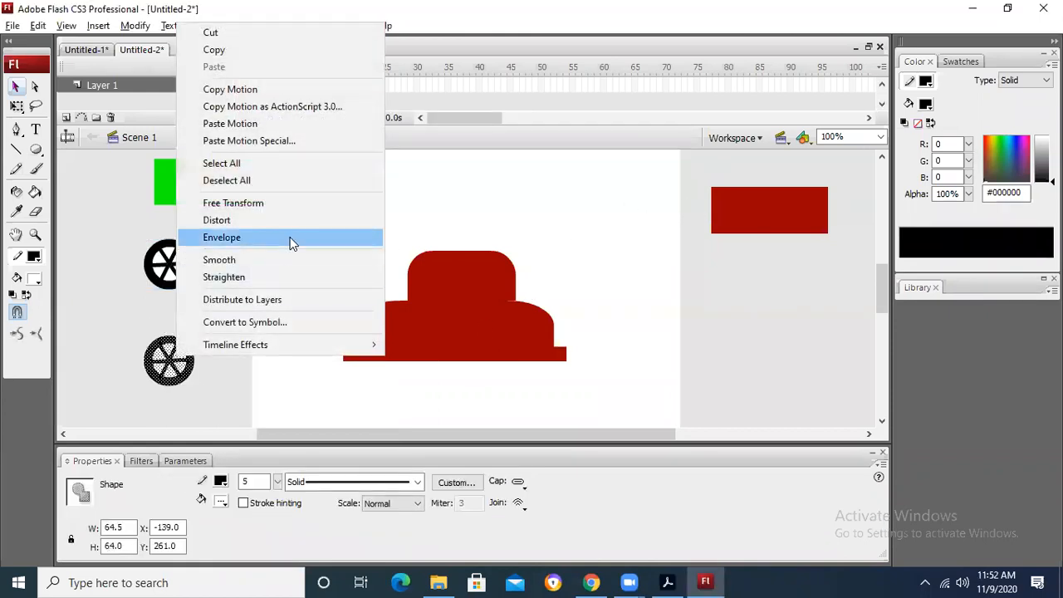
pyautogui.click(256, 330)
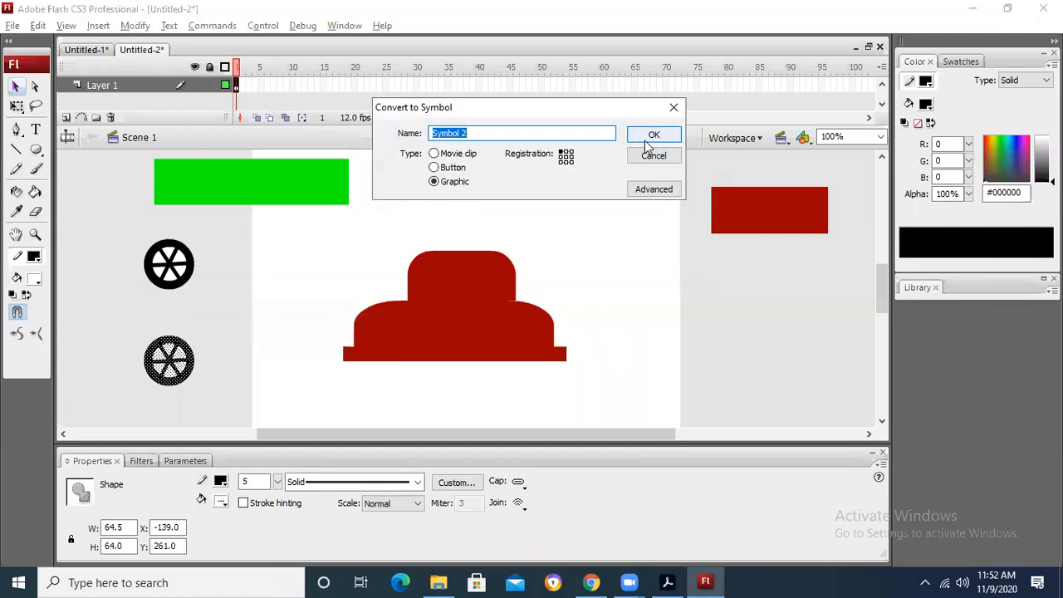
pyautogui.click(647, 132)
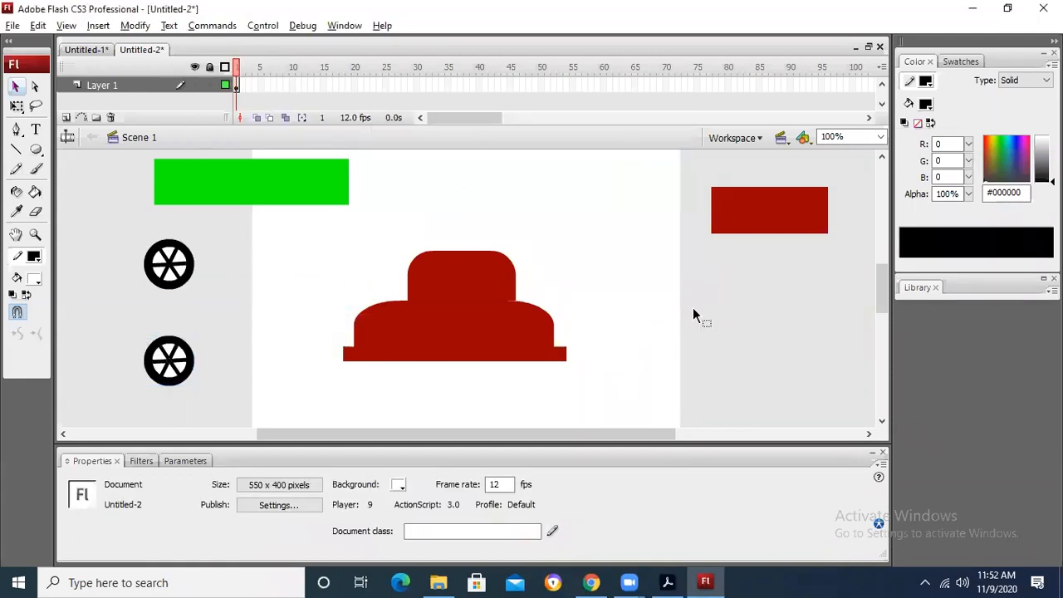
# Step: Give the car's cabin and its rounded lower body a bright green #00FF00 stroke
pyautogui.click(501, 301)
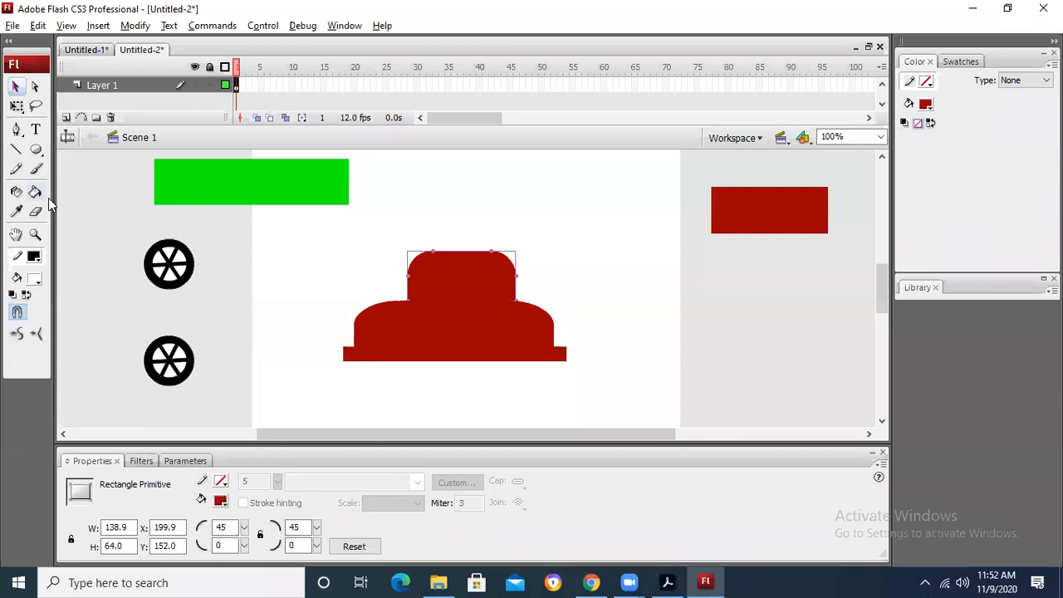
pyautogui.click(35, 256)
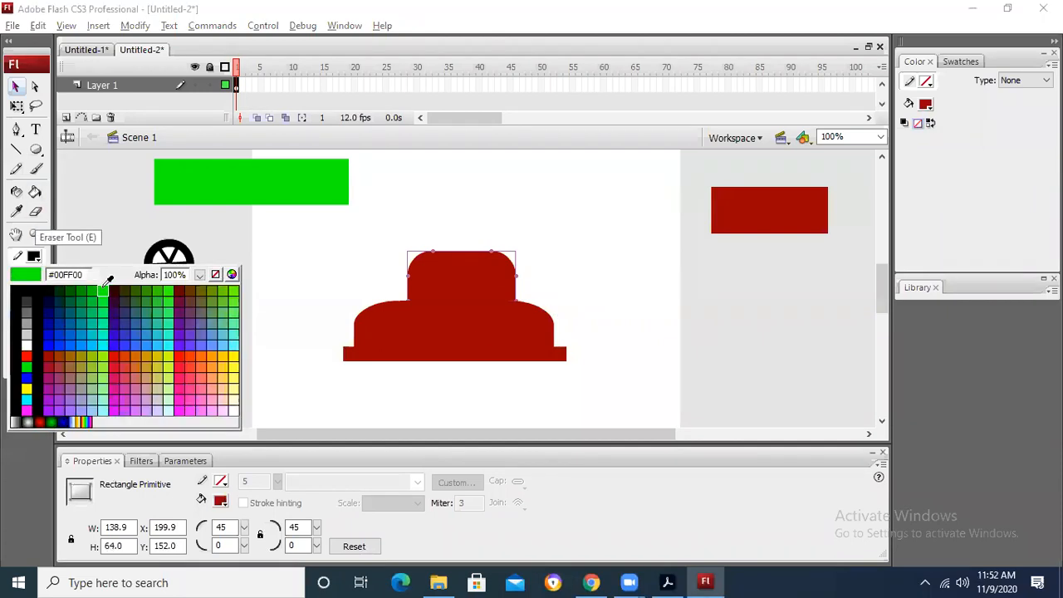
pyautogui.click(95, 288)
pyautogui.click(448, 318)
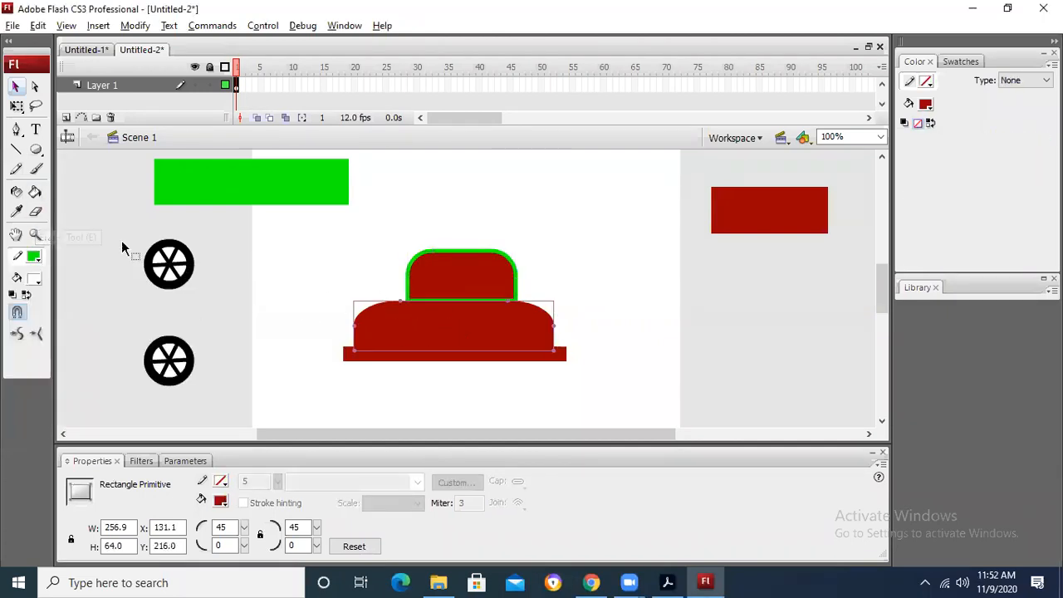
pyautogui.click(35, 256)
pyautogui.click(98, 288)
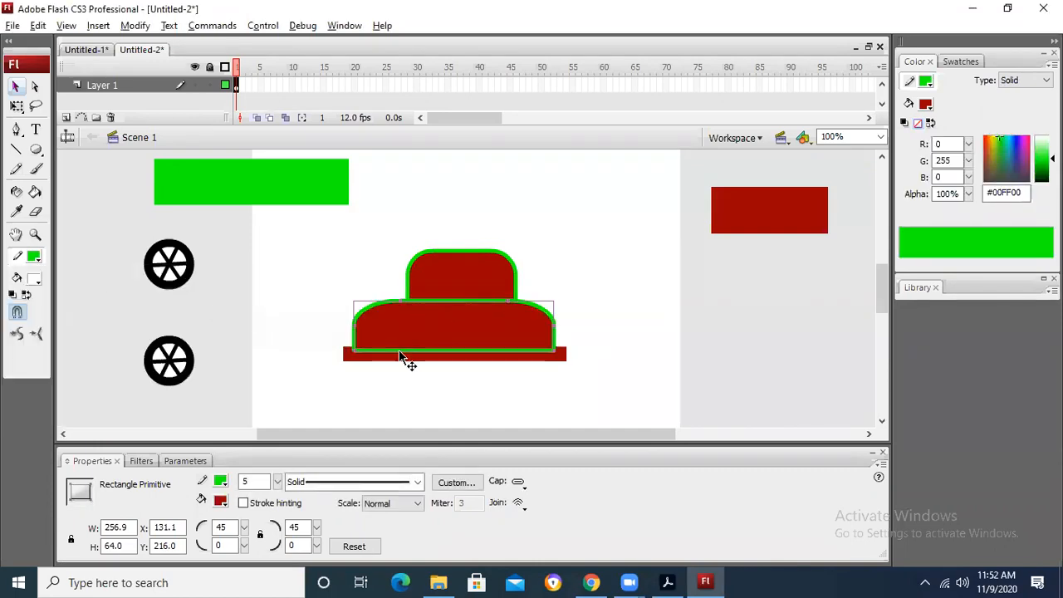
pyautogui.click(574, 269)
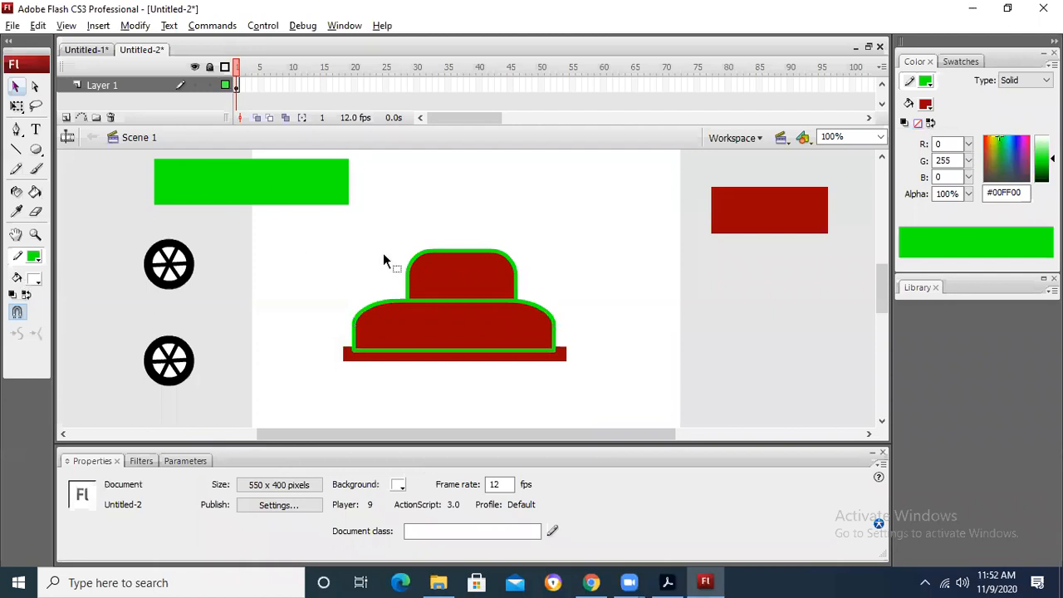
# Step: Set up the PolyStar tool to draw a polygon with 3 sides
pyautogui.click(40, 148)
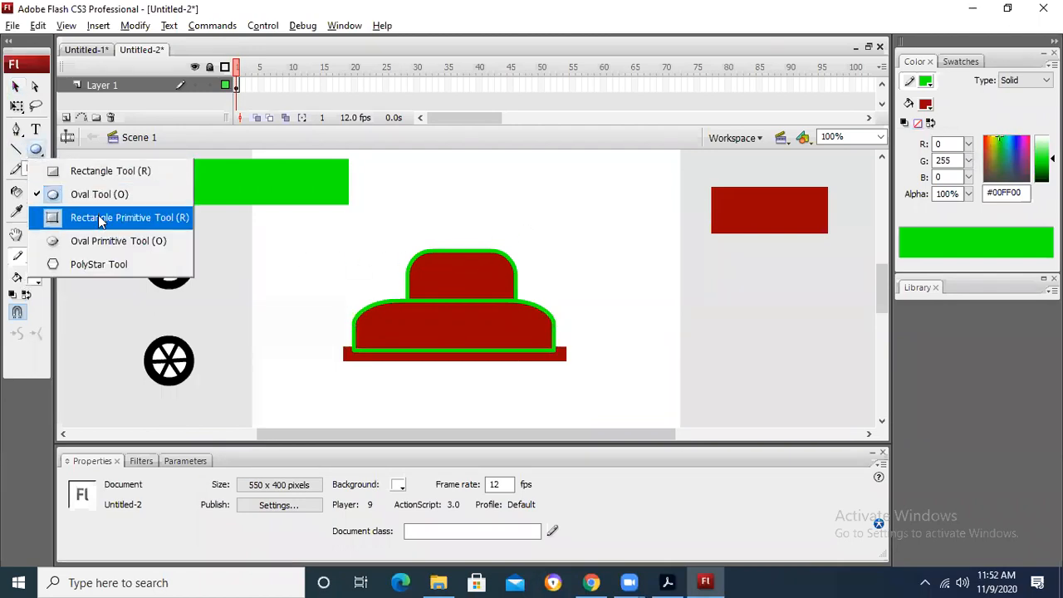
pyautogui.click(91, 264)
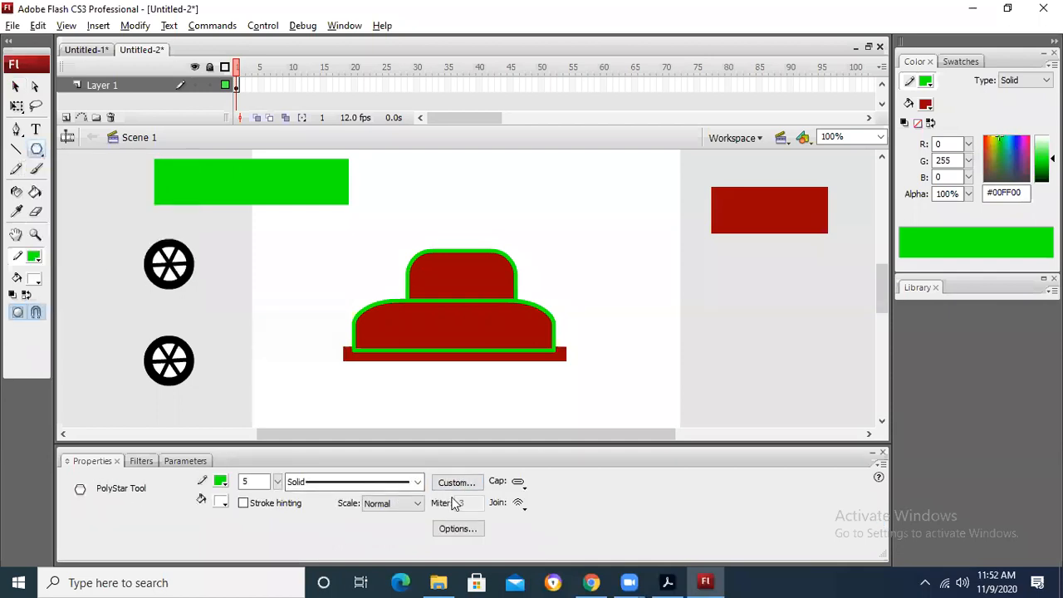
pyautogui.click(464, 483)
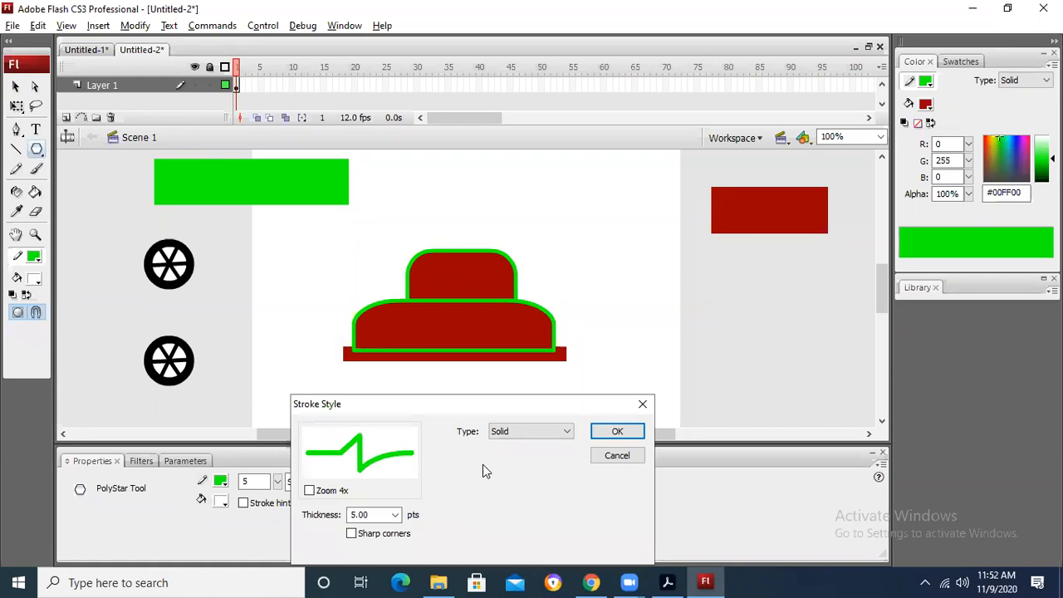
pyautogui.press('Escape')
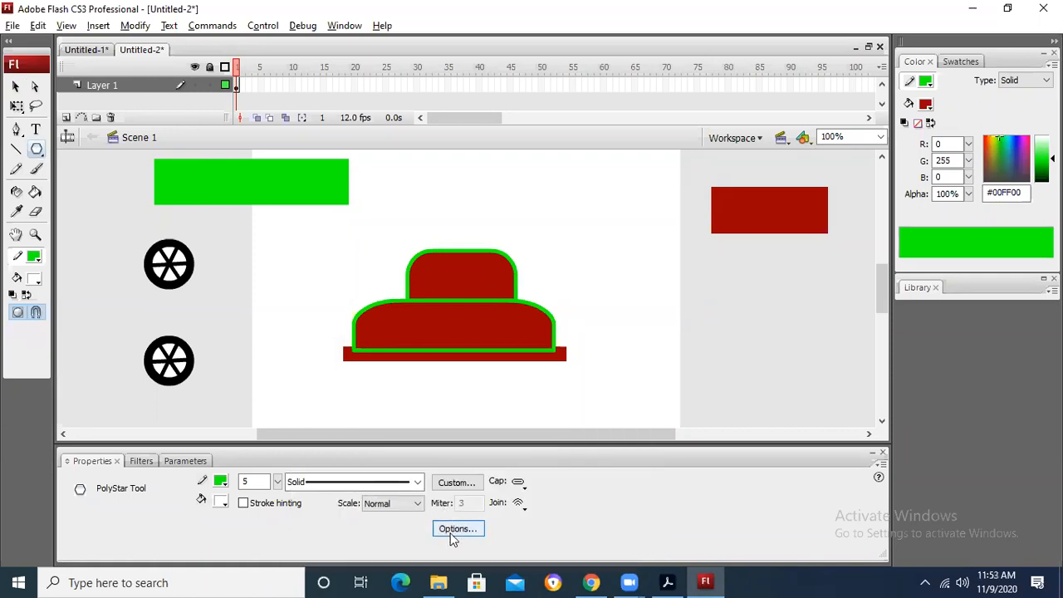
pyautogui.click(456, 531)
pyautogui.write('7')
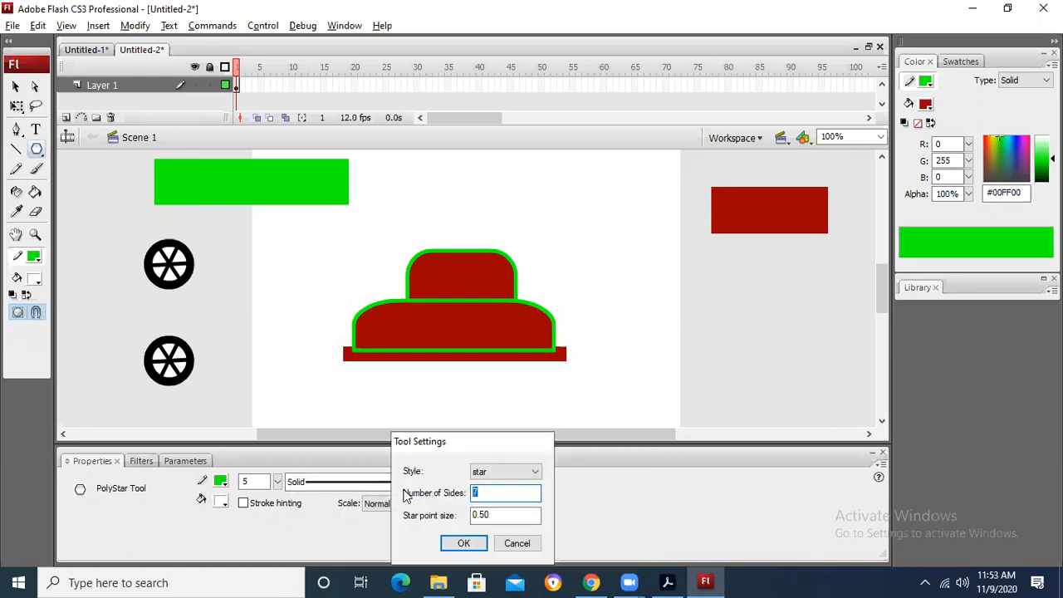
pyautogui.write('3')
pyautogui.click(536, 471)
pyautogui.click(494, 483)
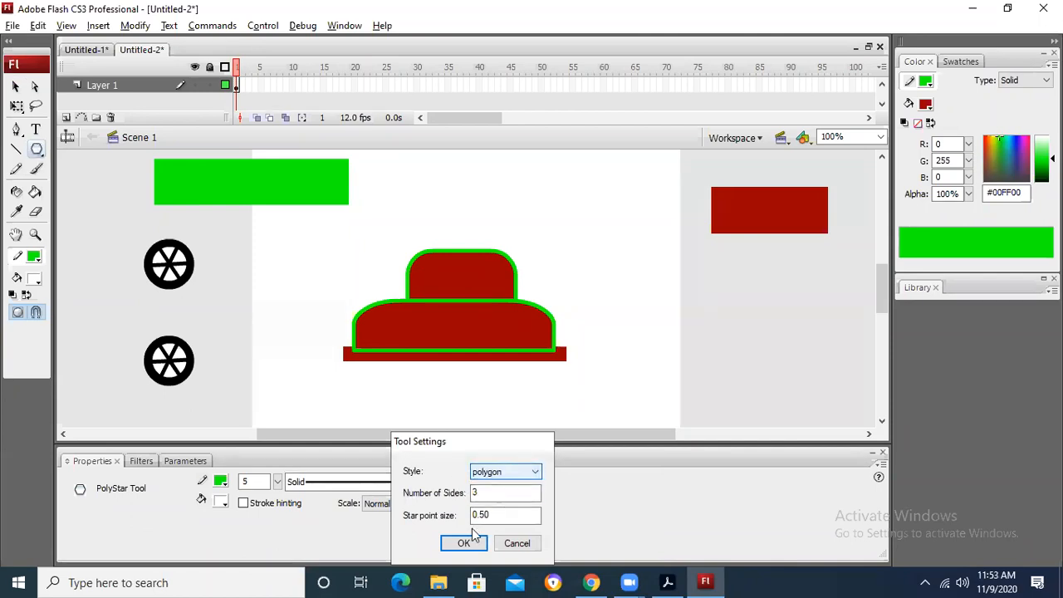
pyautogui.click(472, 540)
# Step: Draw a triangle about 75 by 86 pixels to the right of the car's cabin and shift it slightly upward
pyautogui.moveTo(613, 243)
pyautogui.mouseDown()
pyautogui.moveTo(638, 289)
pyautogui.moveTo(633, 276)
pyautogui.mouseUp()
pyautogui.click(15, 86)
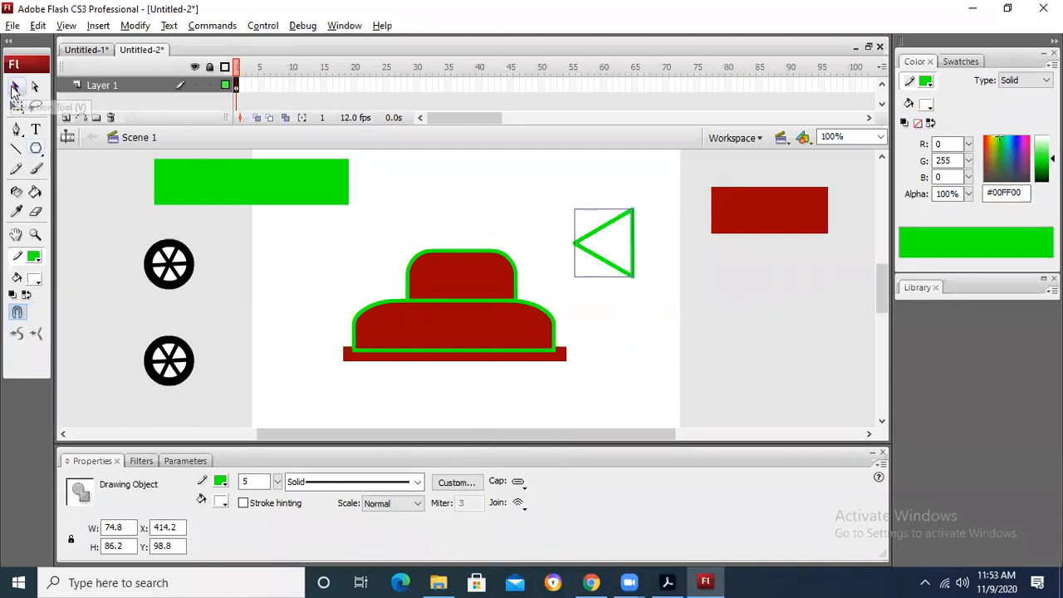
pyautogui.moveTo(615, 252)
pyautogui.mouseDown()
pyautogui.moveTo(606, 213)
pyautogui.moveTo(606, 227)
pyautogui.mouseUp()
# Step: Rotate the triangle with Free Transform until its apex points straight up, checking the car sketch in the browser along the way
pyautogui.click(16, 105)
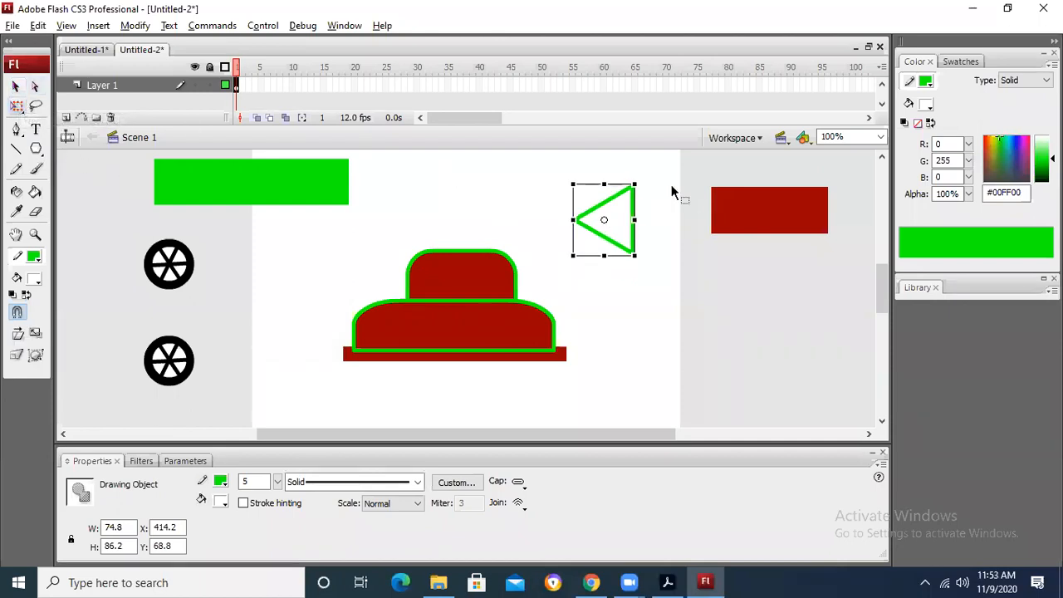
pyautogui.moveTo(636, 182); pyautogui.dragTo(645, 378)
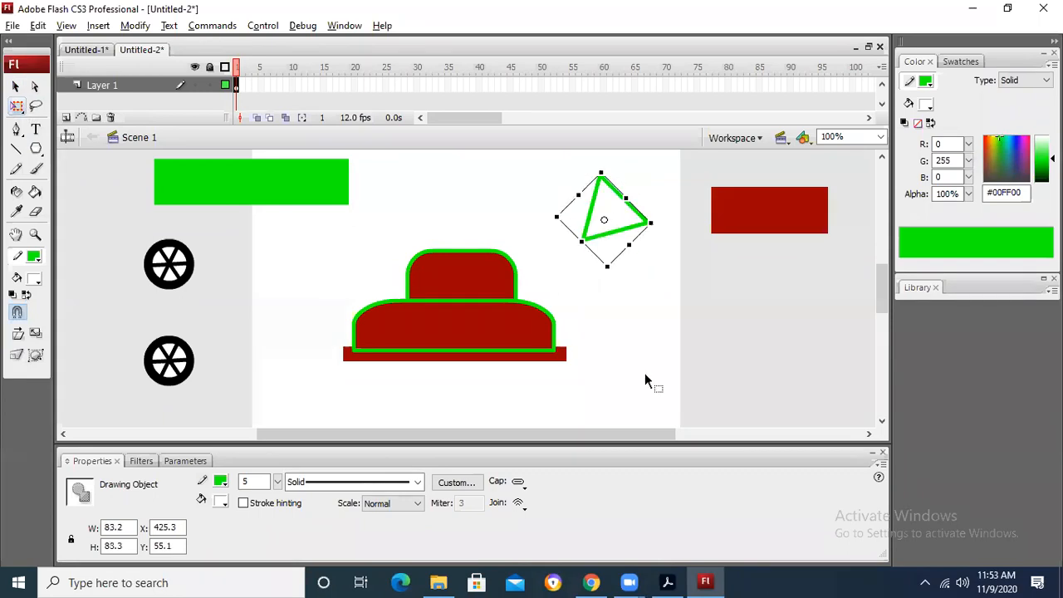
pyautogui.hotkey('alt', 'Tab')
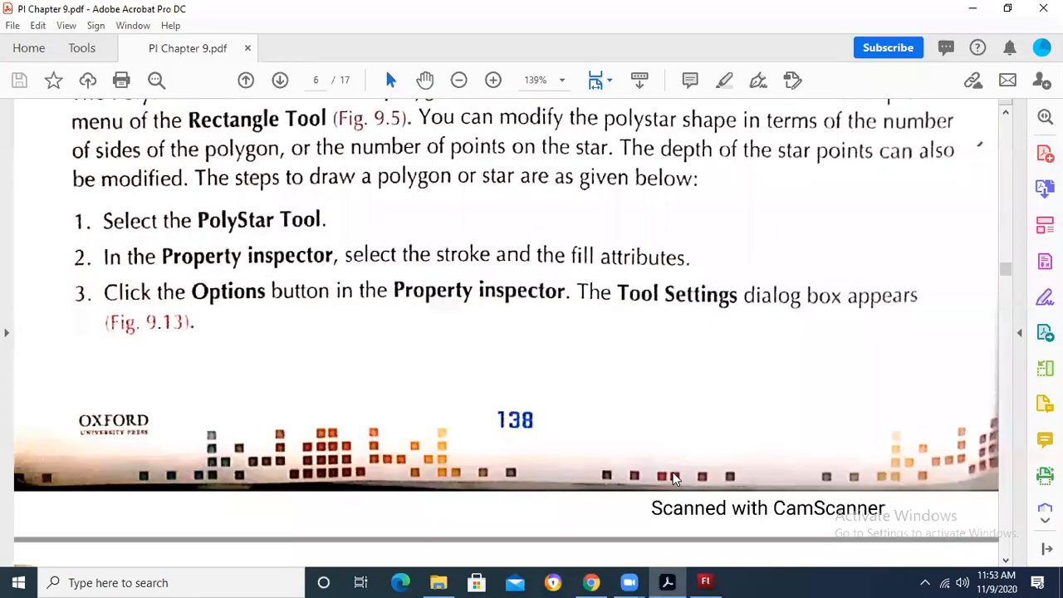
pyautogui.hotkey('alt', 'Tab')
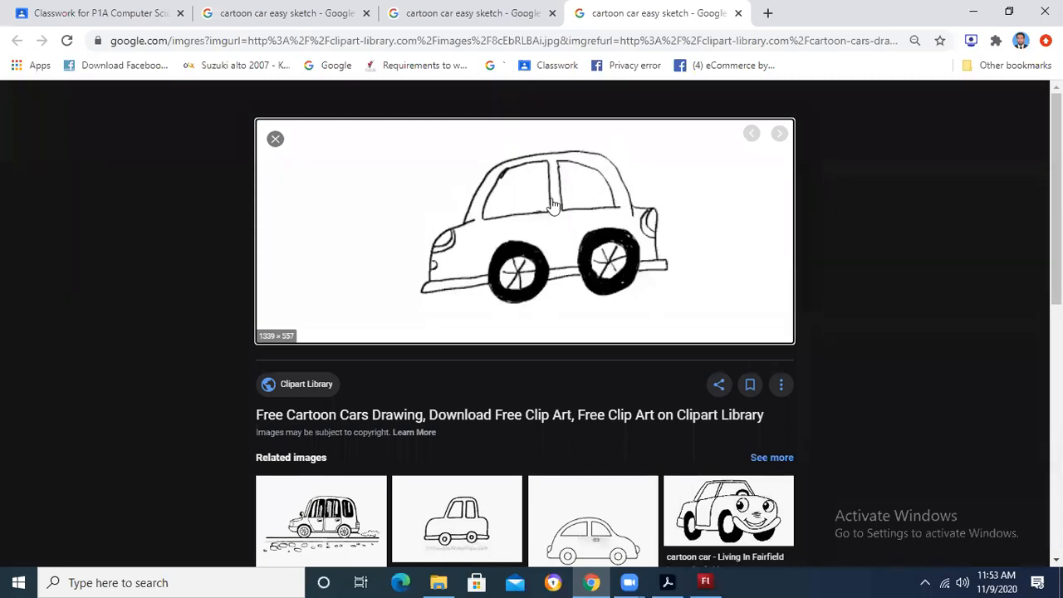
pyautogui.hotkey('alt', 'Tab')
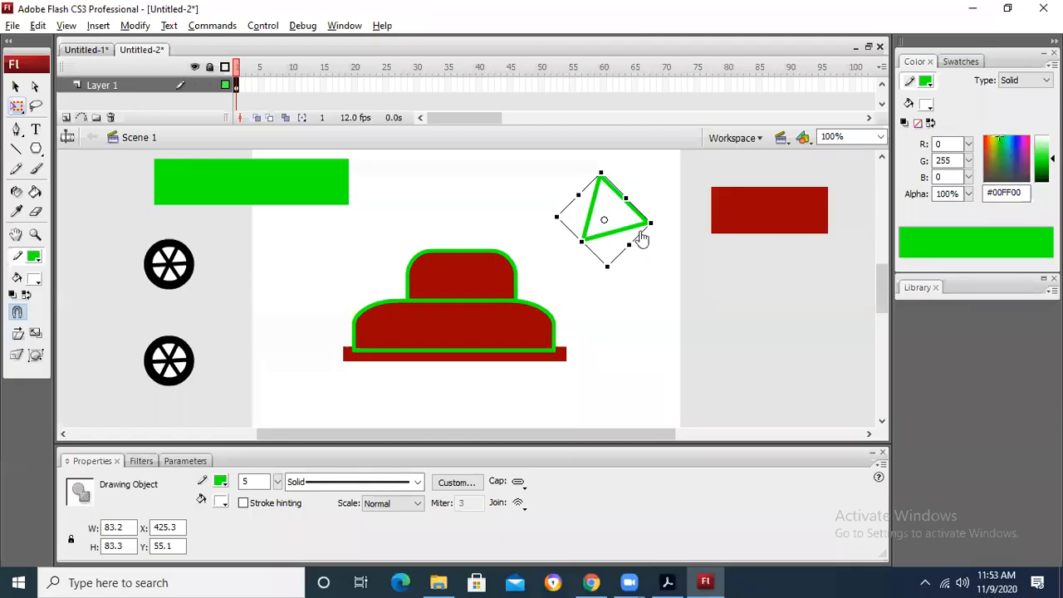
pyautogui.hotkey('alt', 'Tab')
pyautogui.hotkey('alt', 'Tab')
pyautogui.moveTo(611, 165)
pyautogui.mouseDown()
pyautogui.moveTo(645, 186)
pyautogui.moveTo(665, 240)
pyautogui.mouseUp()
pyautogui.hotkey('alt', 'Tab')
pyautogui.hotkey('alt', 'Tab')
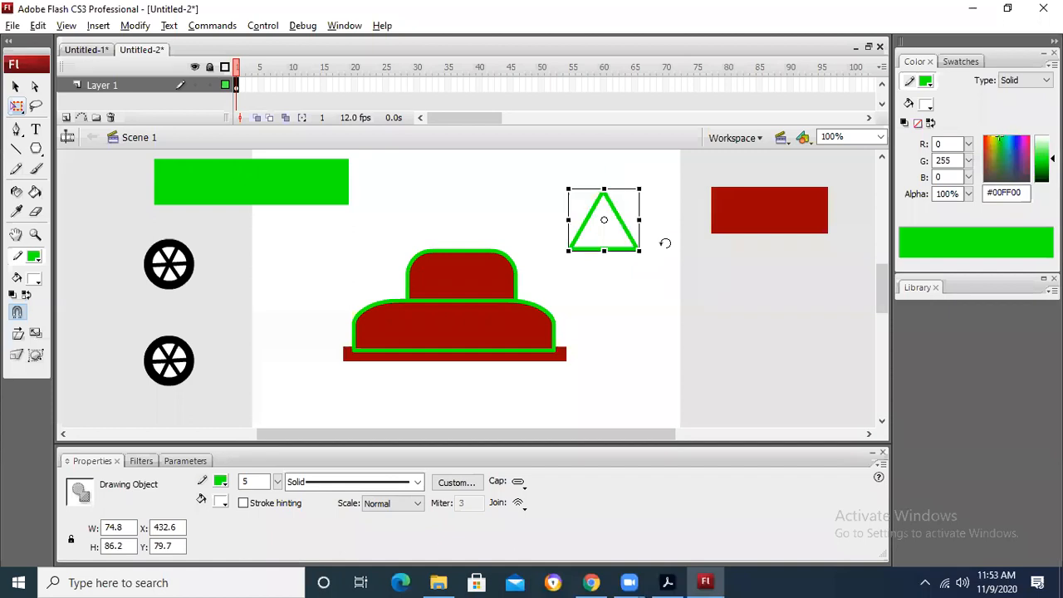
# Step: Break the green-outlined triangle apart into an editable shape
pyautogui.click(606, 185)
pyautogui.click(604, 200)
pyautogui.click(15, 85)
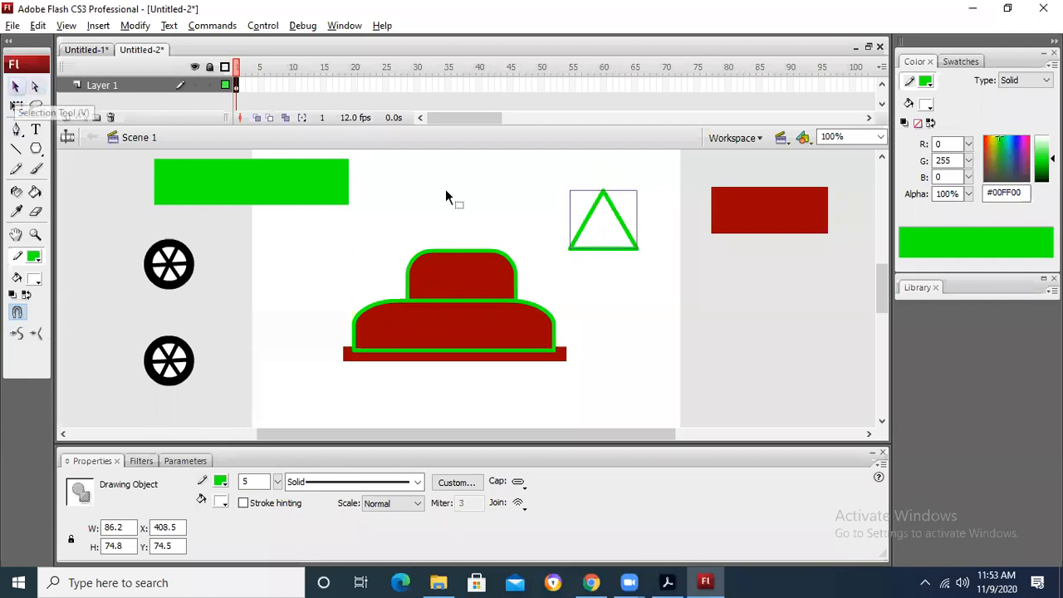
pyautogui.rightClick(601, 198)
pyautogui.click(635, 416)
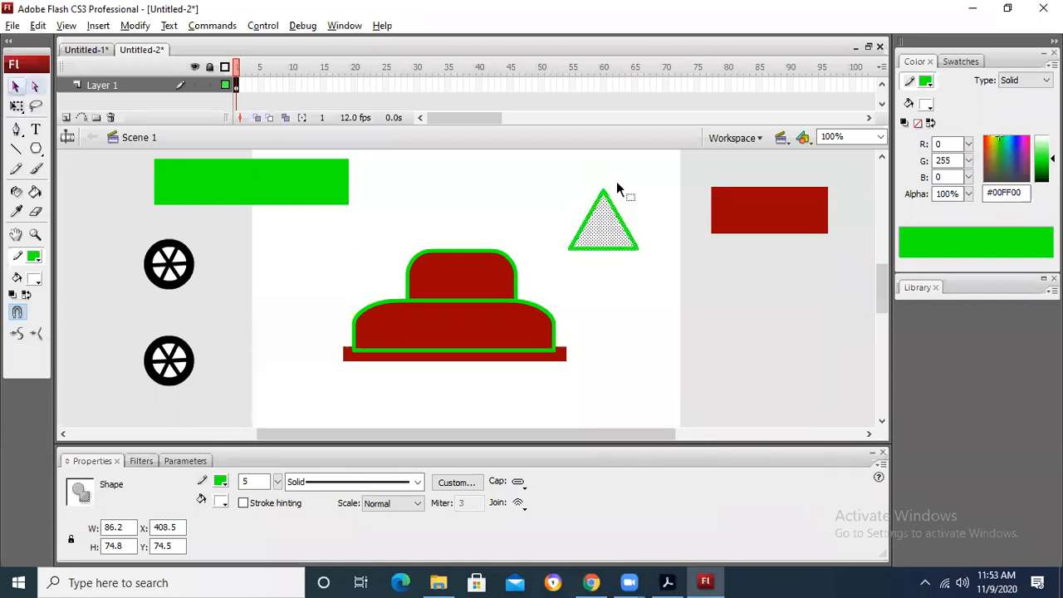
# Step: Reshape the triangle into a quarter-circle window by moving its apex above the left base corner and bowing the slanted side outward
pyautogui.click(613, 191)
pyautogui.moveTo(607, 191); pyautogui.dragTo(626, 221)
pyautogui.click(625, 245)
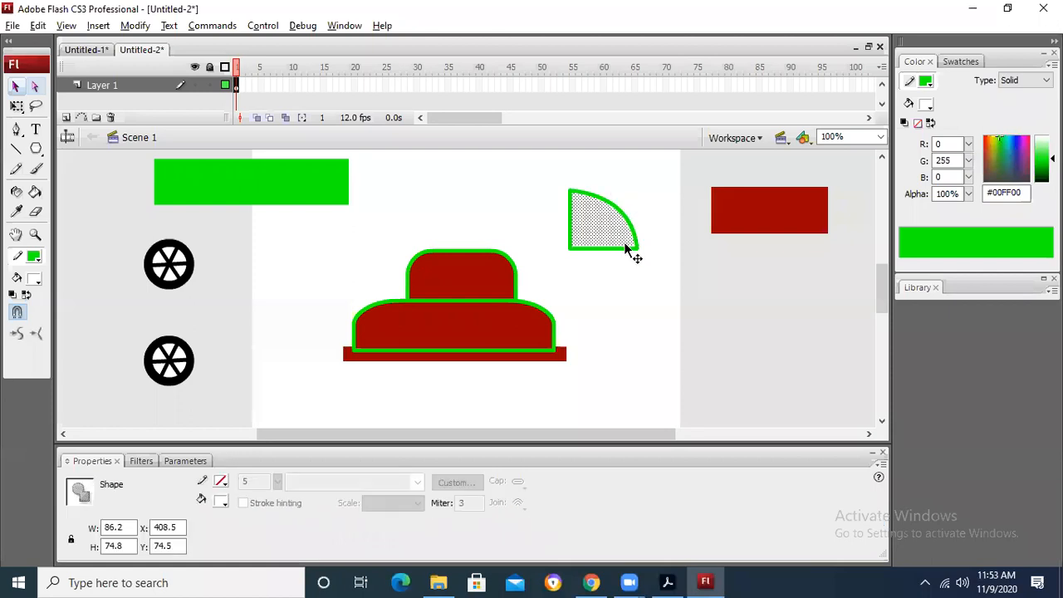
pyautogui.click(638, 259)
# Step: Move the window shape's fill out of its green outline and recolour it dark grey #333333
pyautogui.click(633, 242)
pyautogui.moveTo(633, 241); pyautogui.dragTo(653, 309)
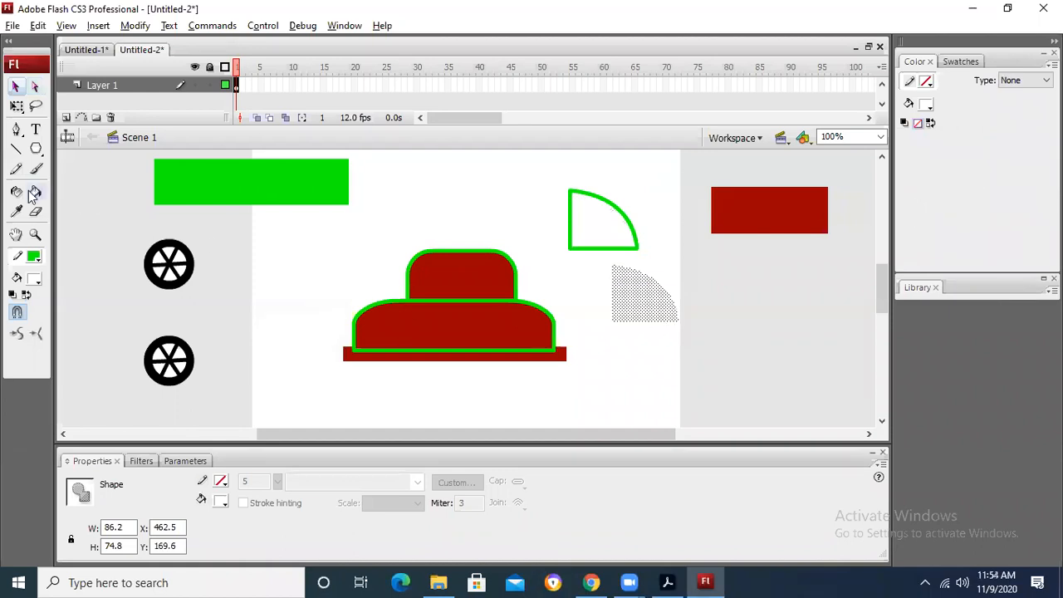
pyautogui.click(36, 280)
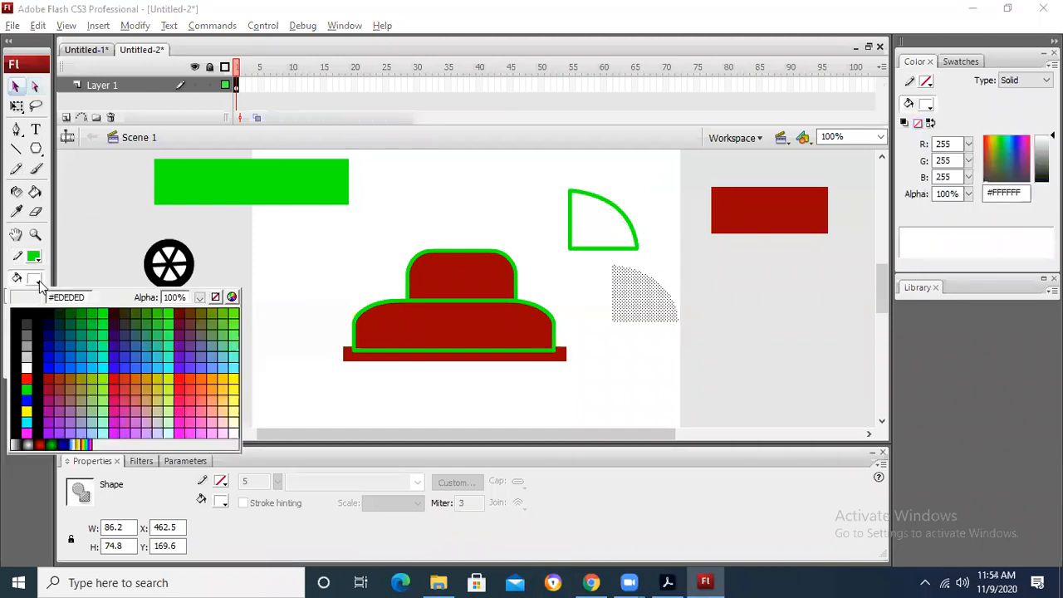
pyautogui.click(27, 324)
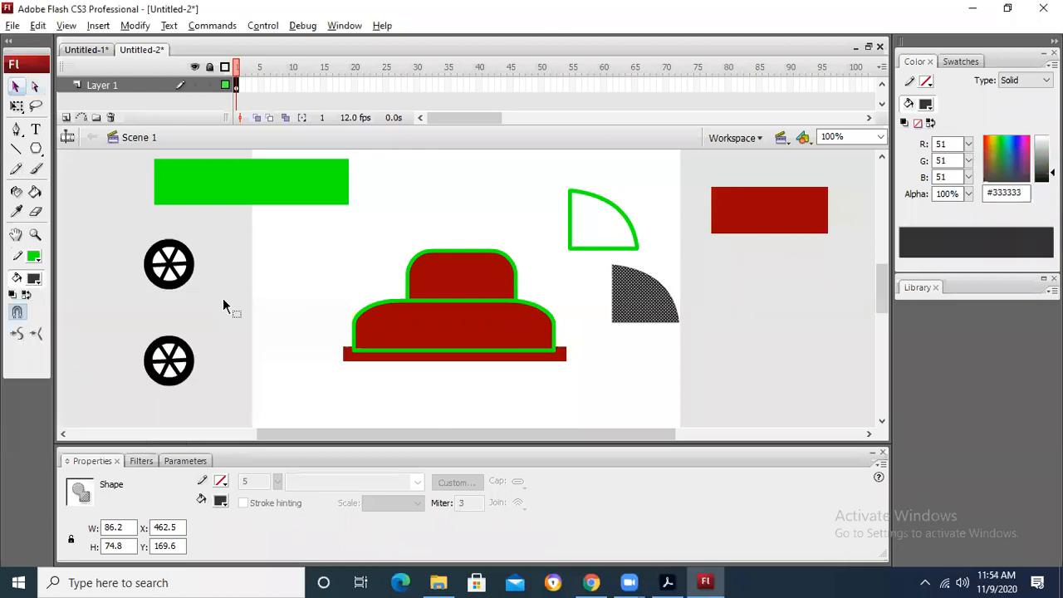
pyautogui.click(712, 282)
# Step: Move the dark grey window piece further from the outline and scale it down with Free Transform
pyautogui.moveTo(642, 300); pyautogui.dragTo(666, 330)
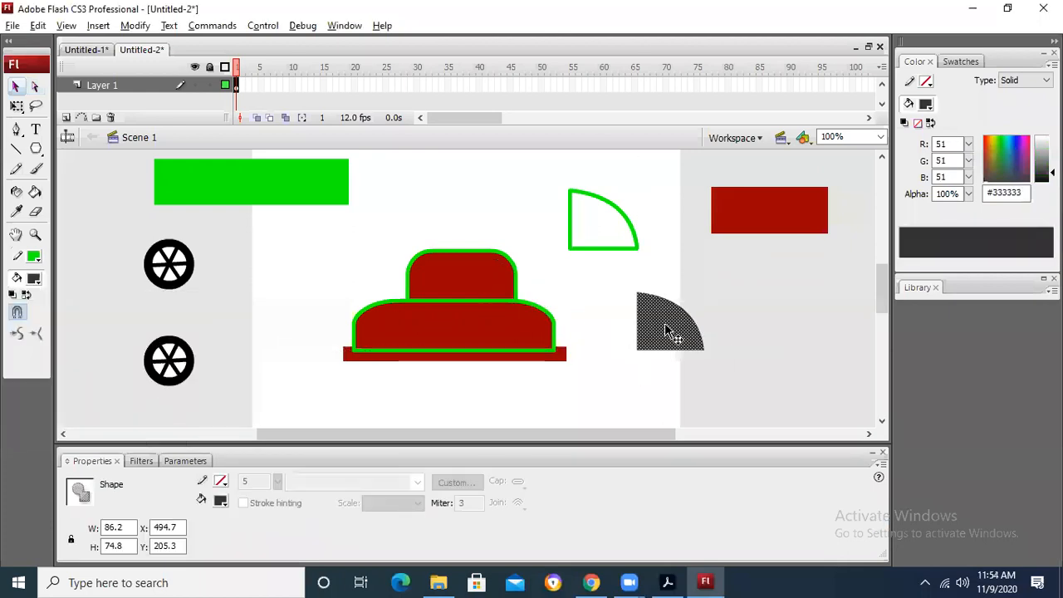
pyautogui.hotkey('ctrl', 't')
pyautogui.click(17, 106)
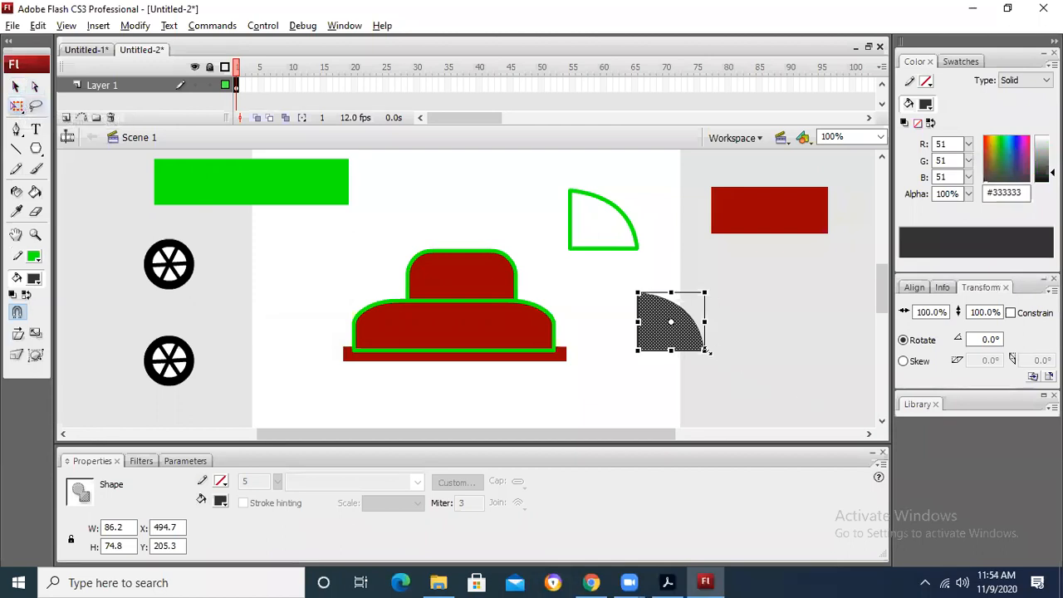
pyautogui.moveTo(706, 350); pyautogui.dragTo(662, 357)
# Step: Make two copies of the small dark grey window piece and flip one of them horizontally
pyautogui.click(714, 327)
pyautogui.click(737, 302)
pyautogui.click(668, 284)
pyautogui.click(757, 345)
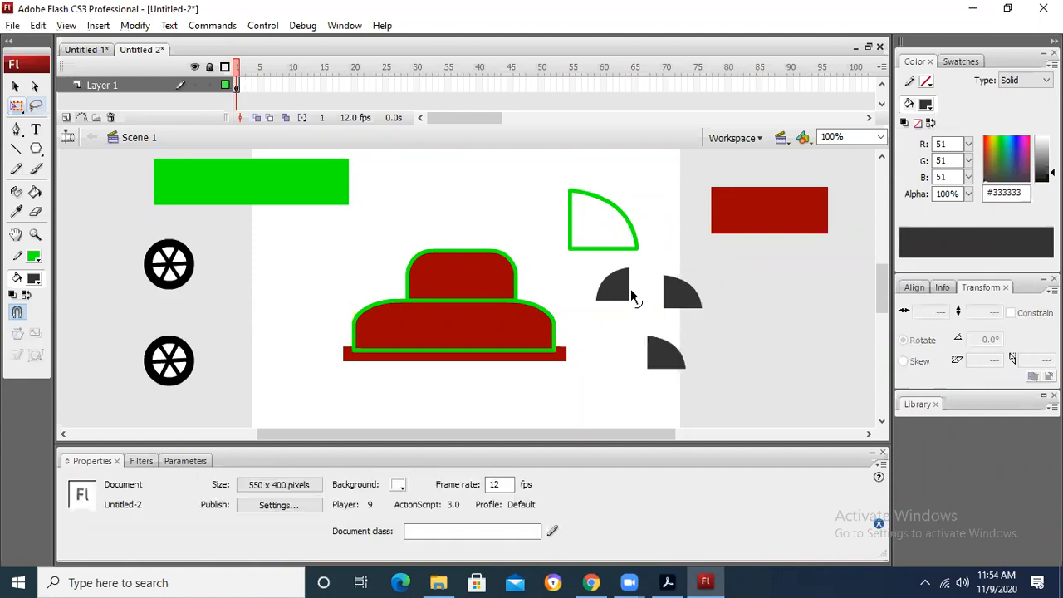
# Step: Join the two mirrored dark grey quarter pieces along their straight sides into one dome shape
pyautogui.click(628, 289)
pyautogui.moveTo(632, 286); pyautogui.dragTo(653, 285)
pyautogui.click(678, 291)
pyautogui.click(736, 291)
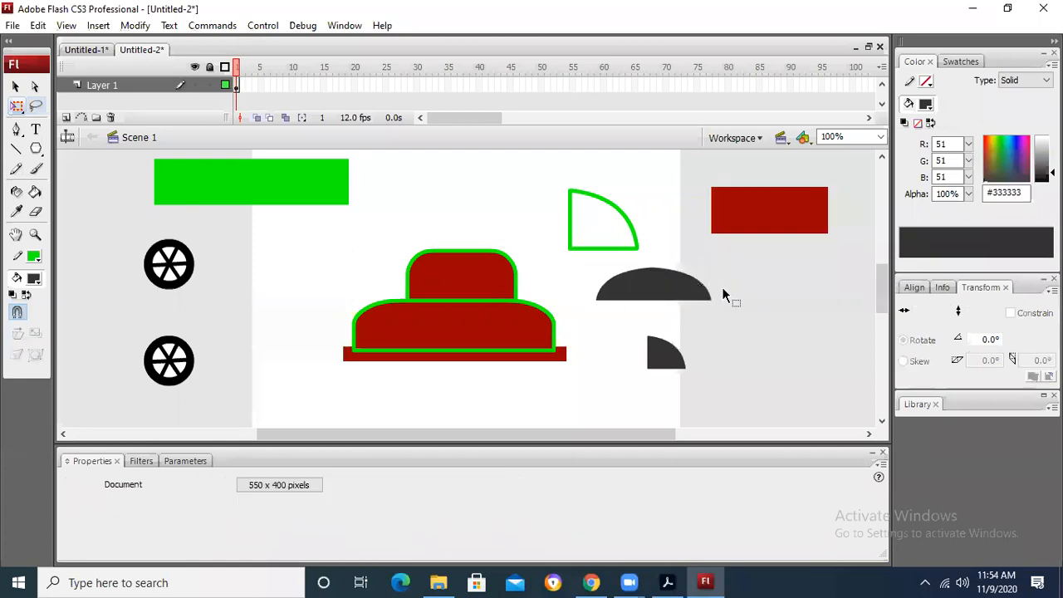
# Step: Move the rounded red cabin rectangle up, clear of the car body
pyautogui.click(668, 284)
pyautogui.click(493, 278)
pyautogui.moveTo(493, 285); pyautogui.dragTo(493, 178)
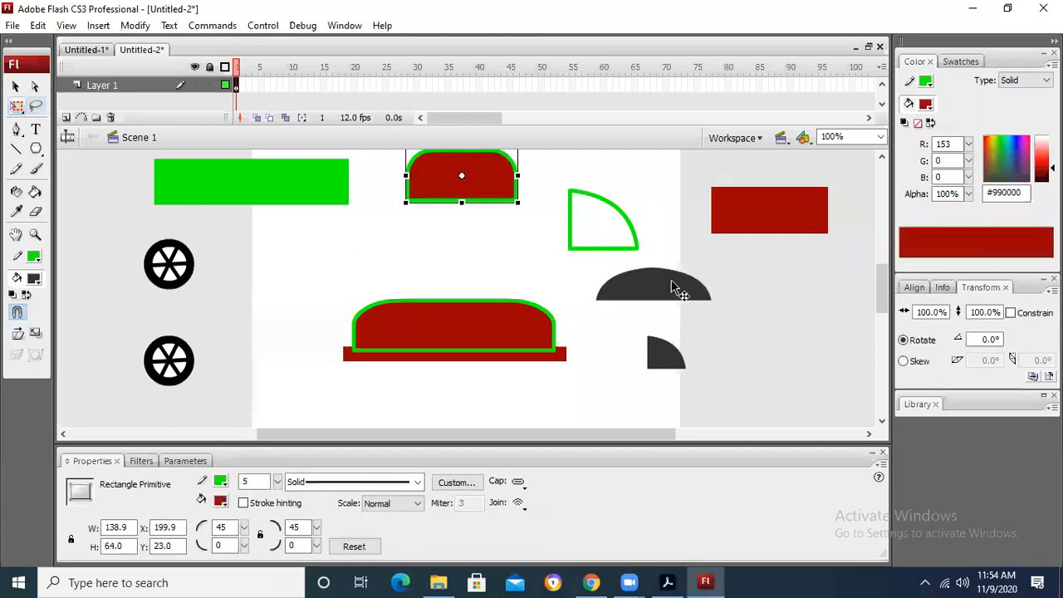
# Step: Place the dark grey dome above the car body, enlarge it to about 165 × 55 px and lower it onto the body's upper edge
pyautogui.moveTo(680, 293); pyautogui.dragTo(515, 287)
pyautogui.press('Down')
pyautogui.press('Down')
pyautogui.press('Down')
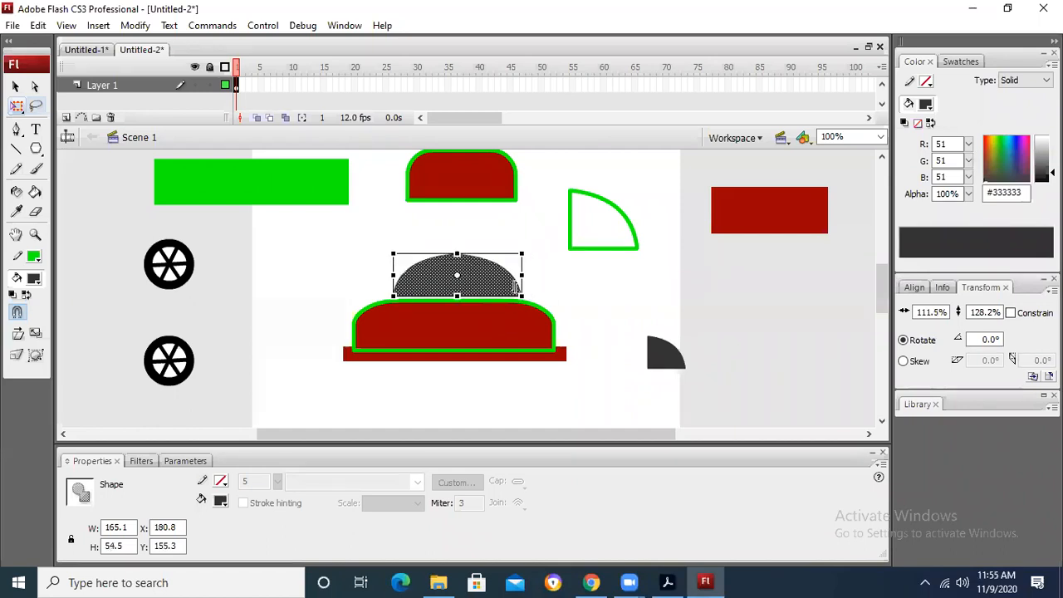
pyautogui.press('Down')
# Step: Set the stroke colour to #EDEDED and recolour the dome roof dark green #006600
pyautogui.click(660, 358)
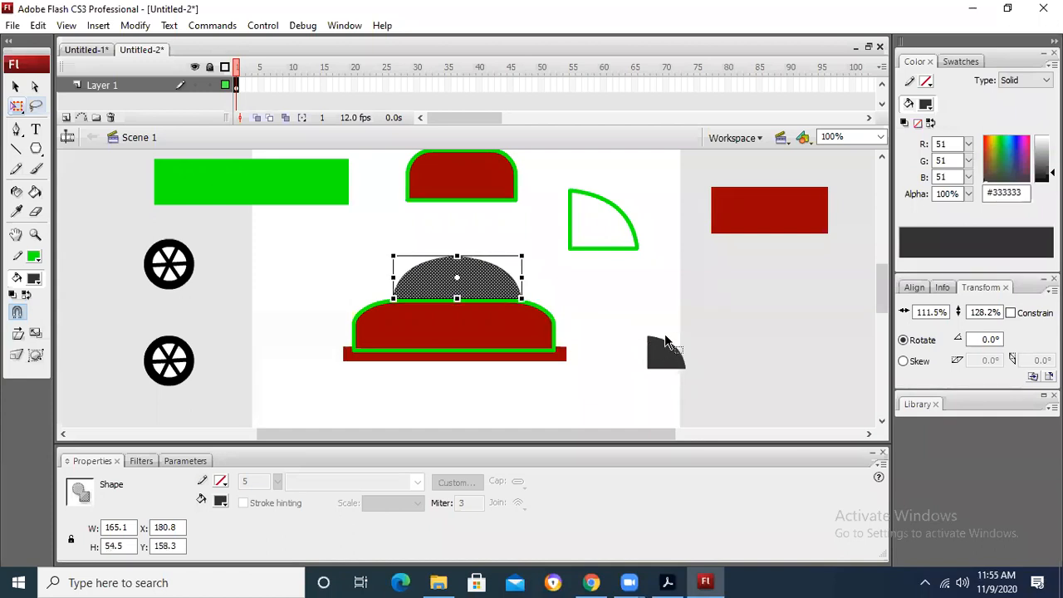
pyautogui.click(406, 280)
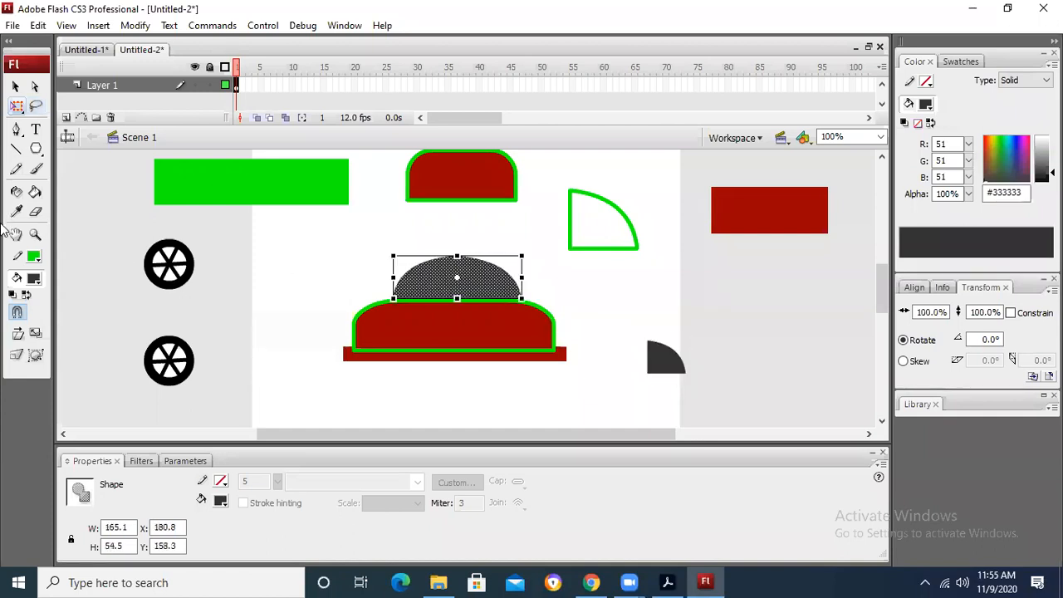
pyautogui.click(33, 256)
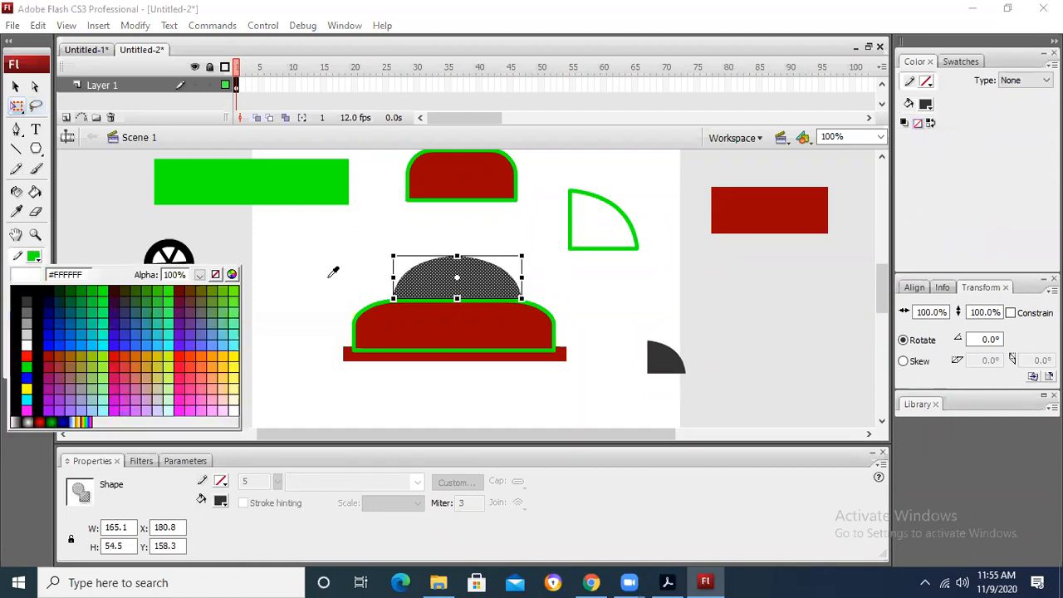
pyautogui.click(14, 90)
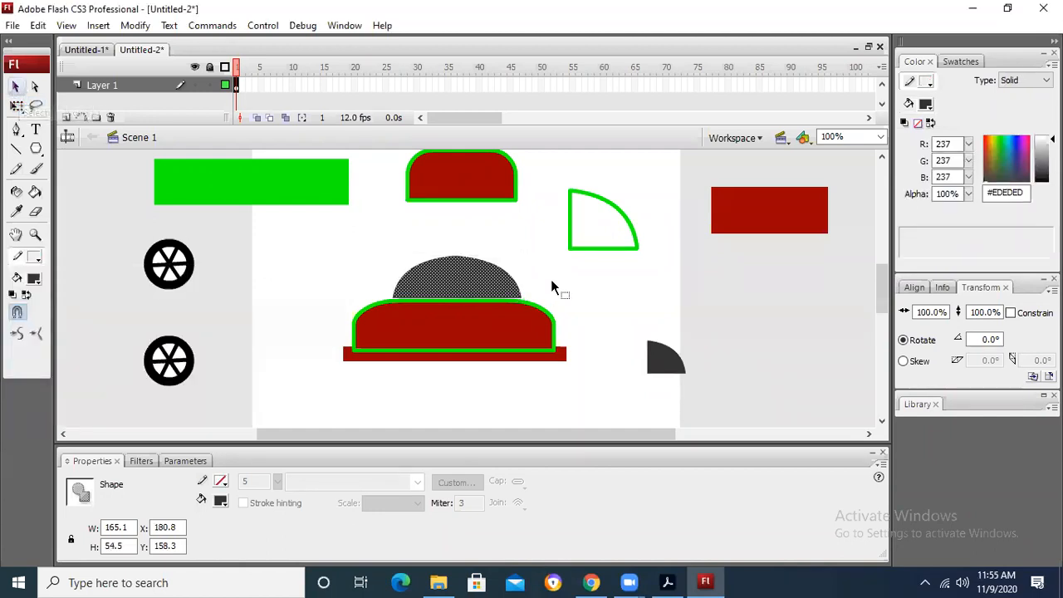
pyautogui.click(520, 226)
pyautogui.click(470, 290)
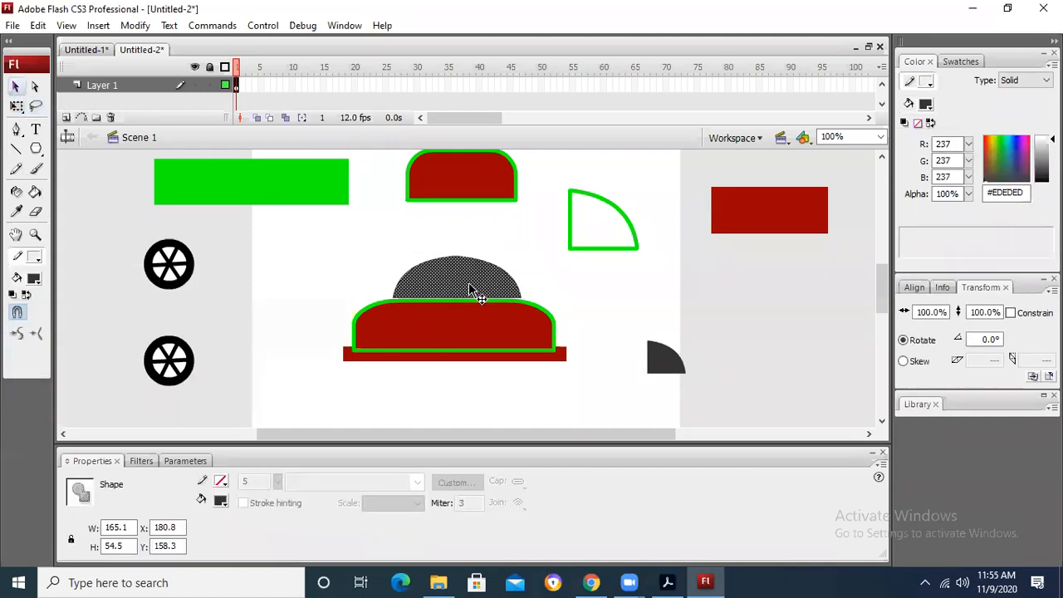
pyautogui.click(33, 282)
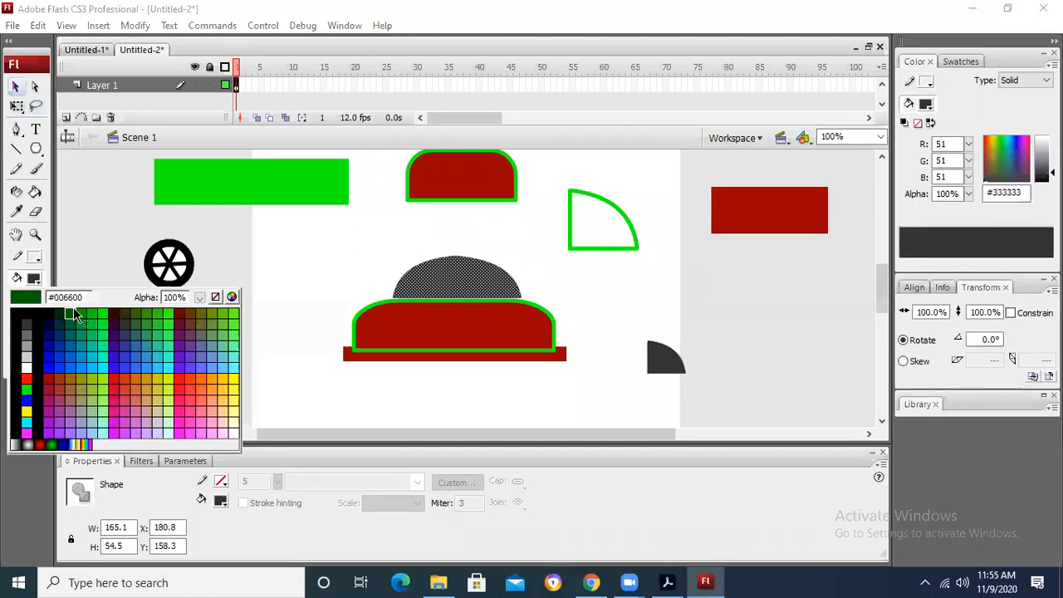
pyautogui.click(41, 337)
pyautogui.click(697, 337)
# Step: Move the remaining dark grey quarter piece nearer the outlines and scale it down to about 38 × 33 px with Free Transform
pyautogui.moveTo(662, 356); pyautogui.dragTo(679, 304)
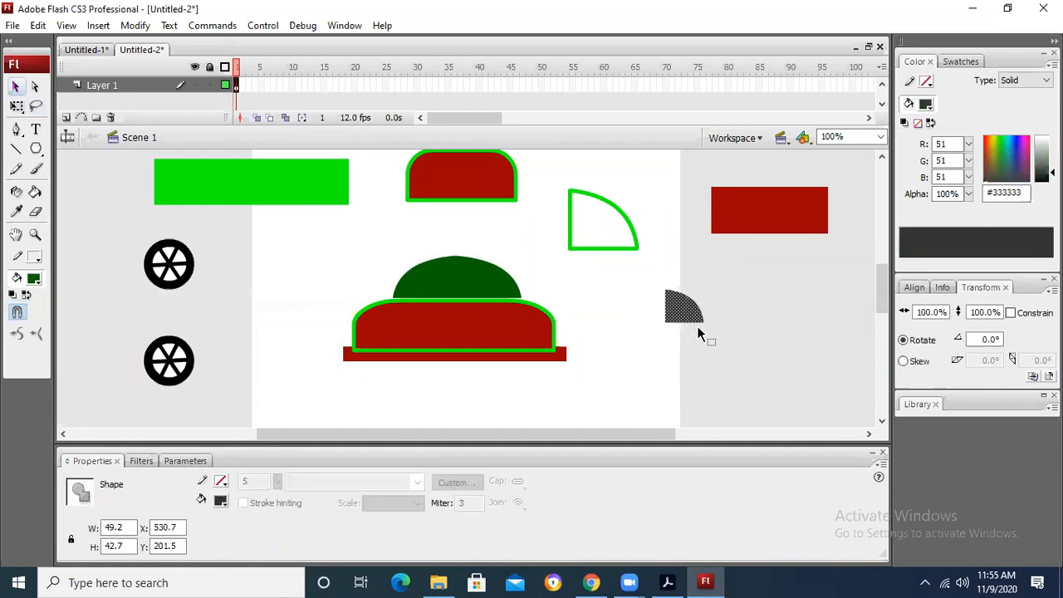
pyautogui.hotkey('ctrl', 't')
pyautogui.click(17, 106)
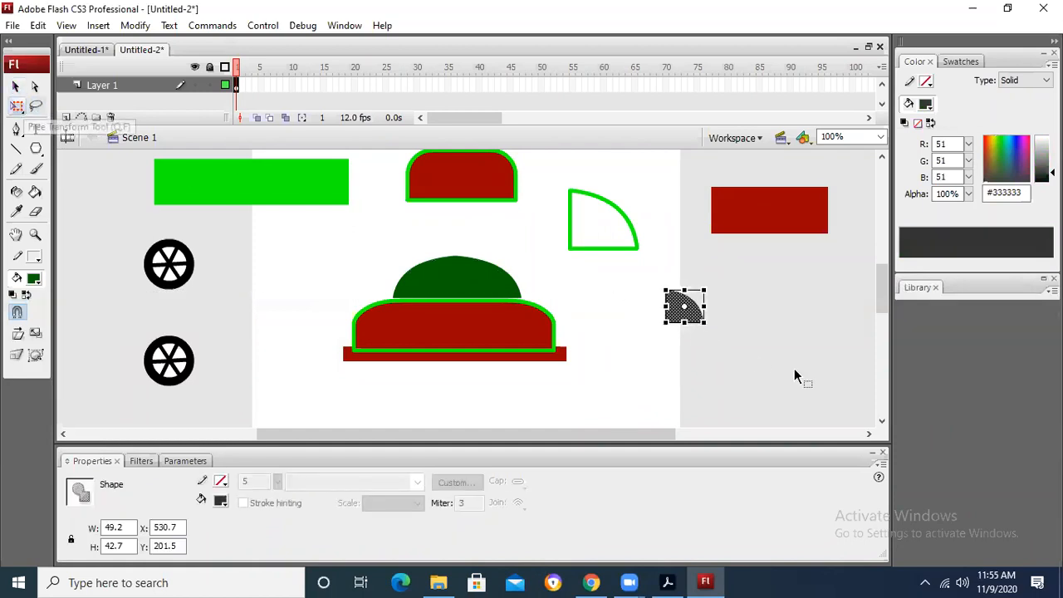
pyautogui.moveTo(704, 322); pyautogui.dragTo(619, 304)
# Step: Place the small dark grey window in the right half of the green roof and its horizontally flipped copy in the left half
pyautogui.click(744, 315)
pyautogui.moveTo(484, 276); pyautogui.dragTo(497, 278)
pyautogui.click(677, 307)
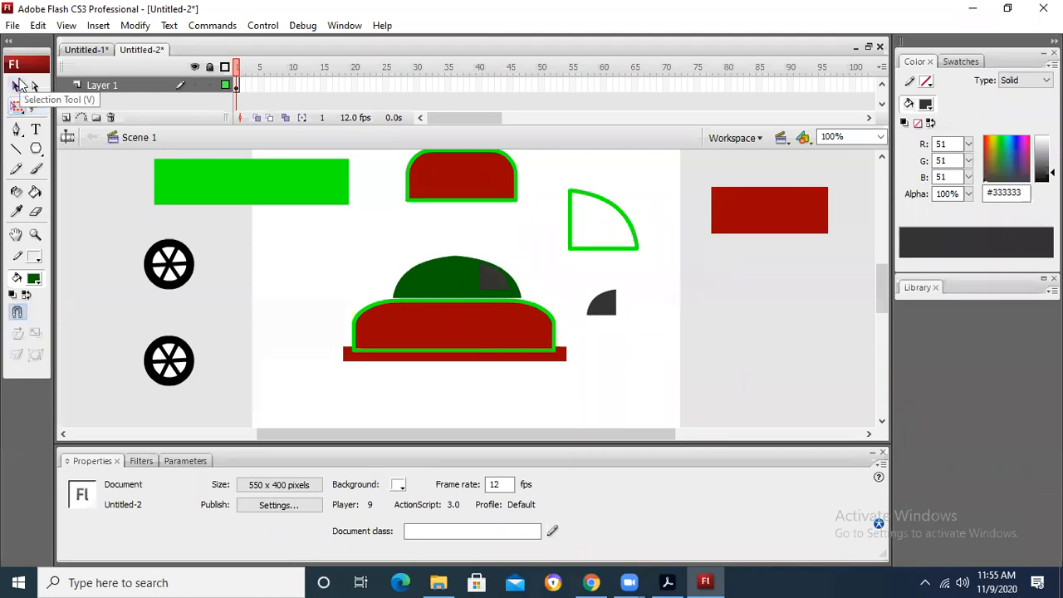
pyautogui.click(19, 87)
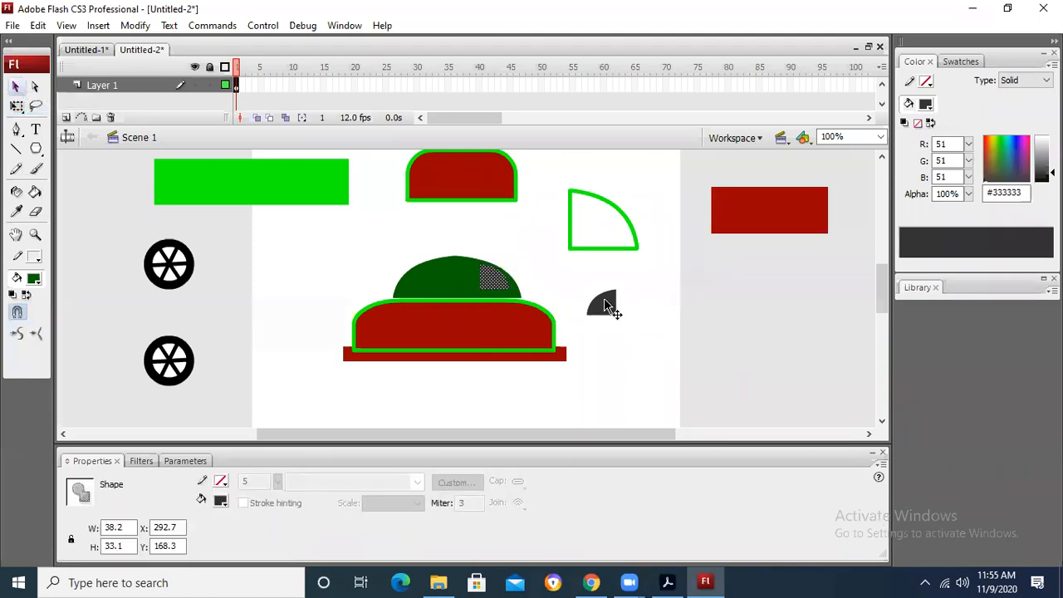
pyautogui.click(605, 306)
pyautogui.moveTo(427, 277); pyautogui.dragTo(427, 277)
pyautogui.click(624, 274)
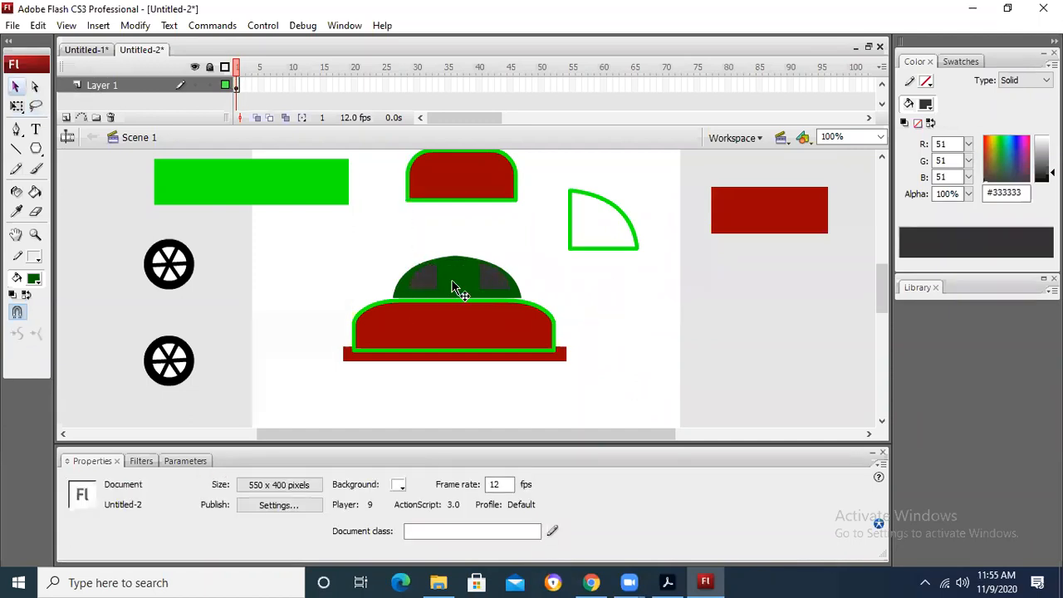
# Step: Move the rounded red body aside, break it apart and place only its red fill back beneath the green roof
pyautogui.click(455, 282)
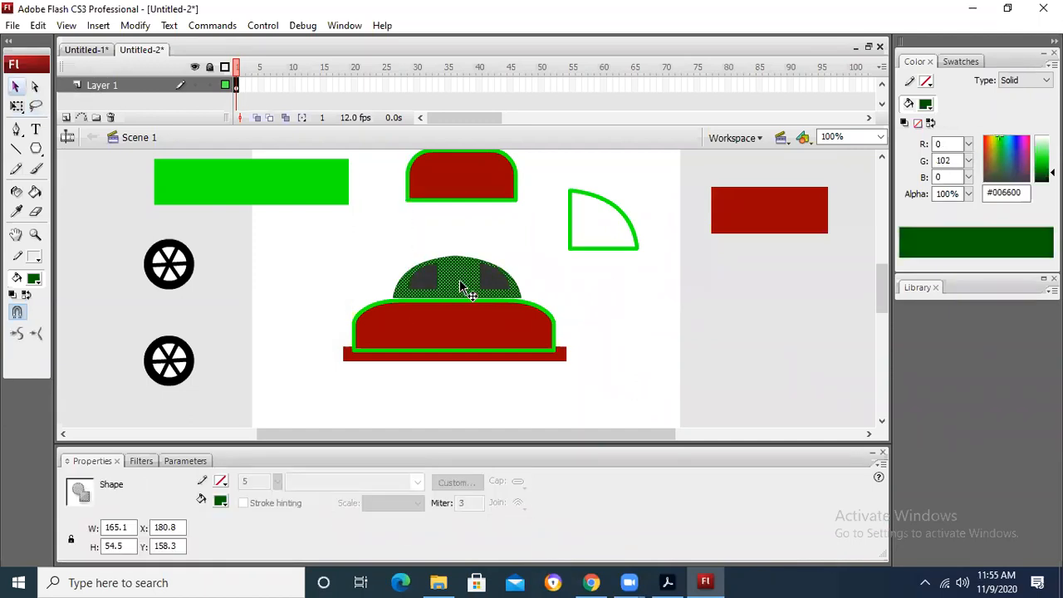
pyautogui.click(478, 339)
pyautogui.moveTo(512, 324); pyautogui.dragTo(751, 346)
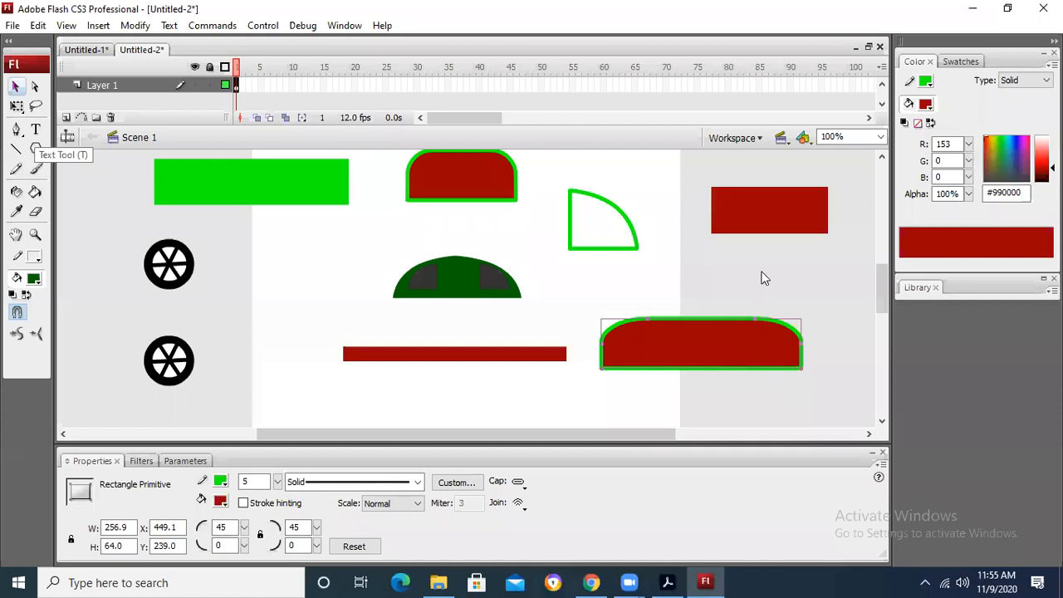
pyautogui.hotkey('ctrl', 'b')
pyautogui.click(704, 423)
pyautogui.moveTo(676, 347)
pyautogui.mouseDown()
pyautogui.moveTo(491, 340)
pyautogui.moveTo(491, 328)
pyautogui.moveTo(470, 320)
pyautogui.mouseUp()
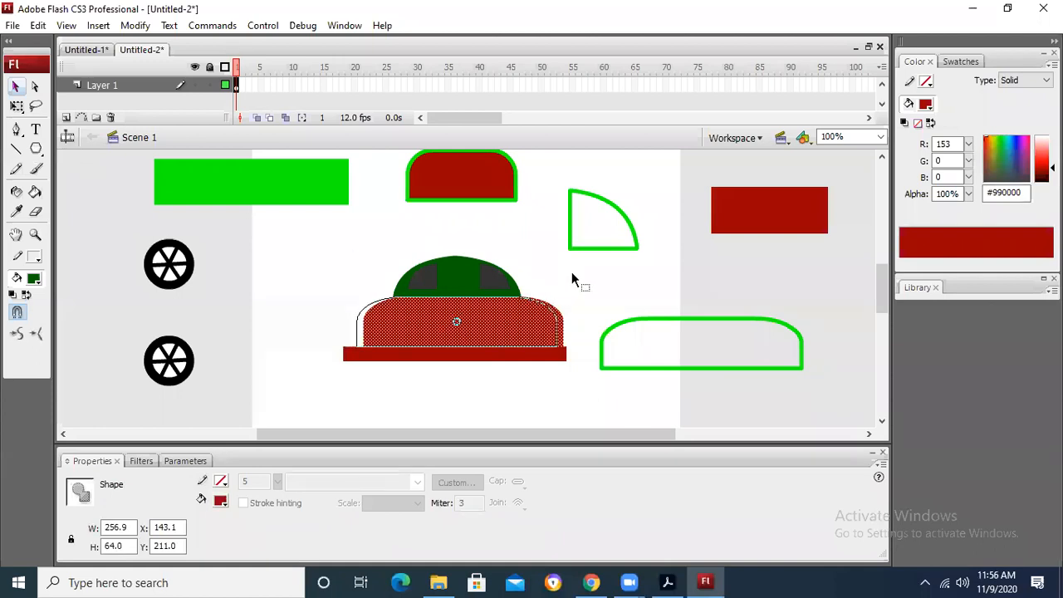
pyautogui.click(245, 270)
# Step: Move the two spoked wheels onto the car's base and shift the red body slightly left to line up under the roof
pyautogui.moveTo(191, 271); pyautogui.dragTo(545, 368)
pyautogui.moveTo(119, 312)
pyautogui.mouseDown()
pyautogui.moveTo(203, 384)
pyautogui.moveTo(416, 374)
pyautogui.mouseUp()
pyautogui.moveTo(523, 356); pyautogui.dragTo(513, 357)
pyautogui.click(422, 226)
pyautogui.moveTo(507, 318); pyautogui.dragTo(503, 315)
pyautogui.click(590, 311)
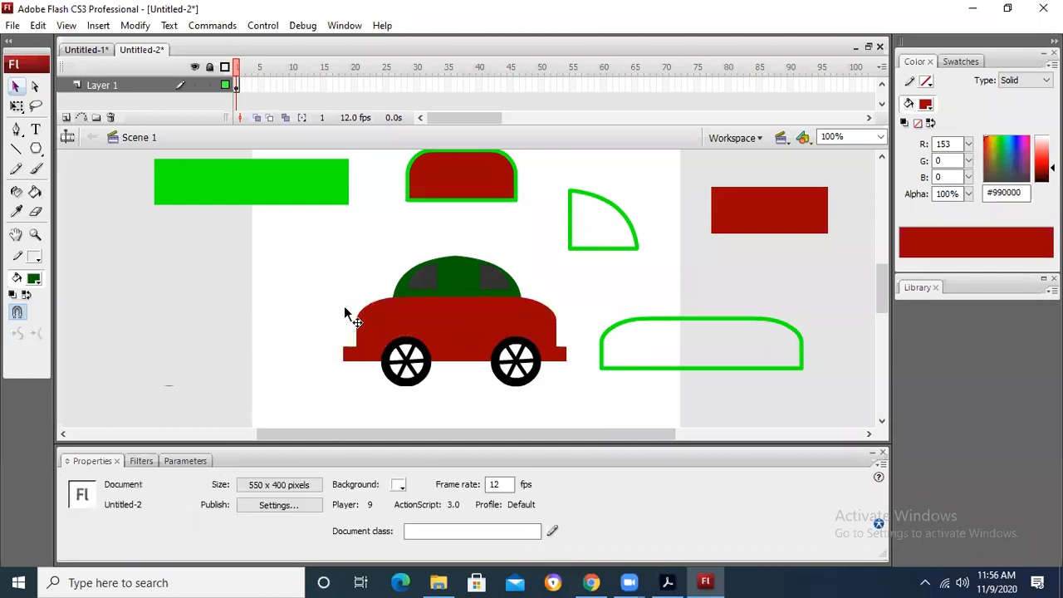
# Step: Draw a round headlight about 20 px wide at the front of the body with the Oval tool, dark green with a light outline
pyautogui.click(38, 152)
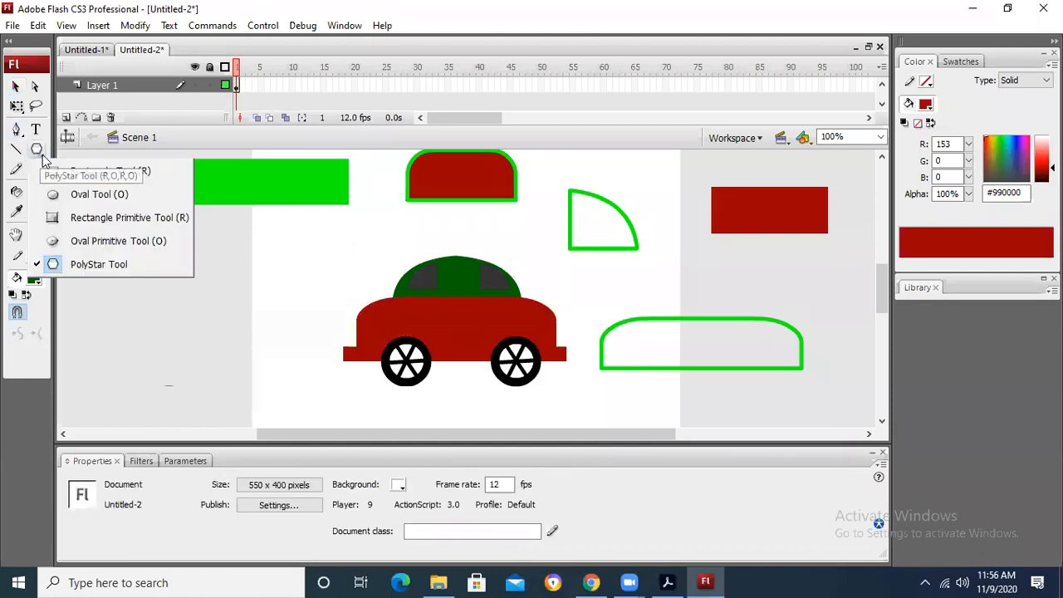
pyautogui.click(96, 193)
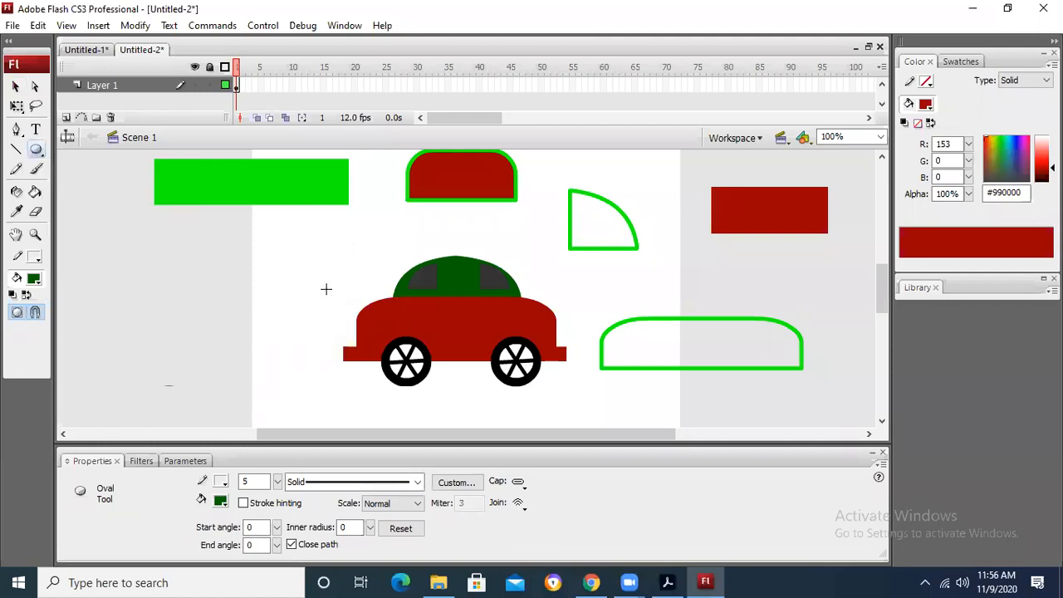
pyautogui.moveTo(361, 312); pyautogui.dragTo(376, 327)
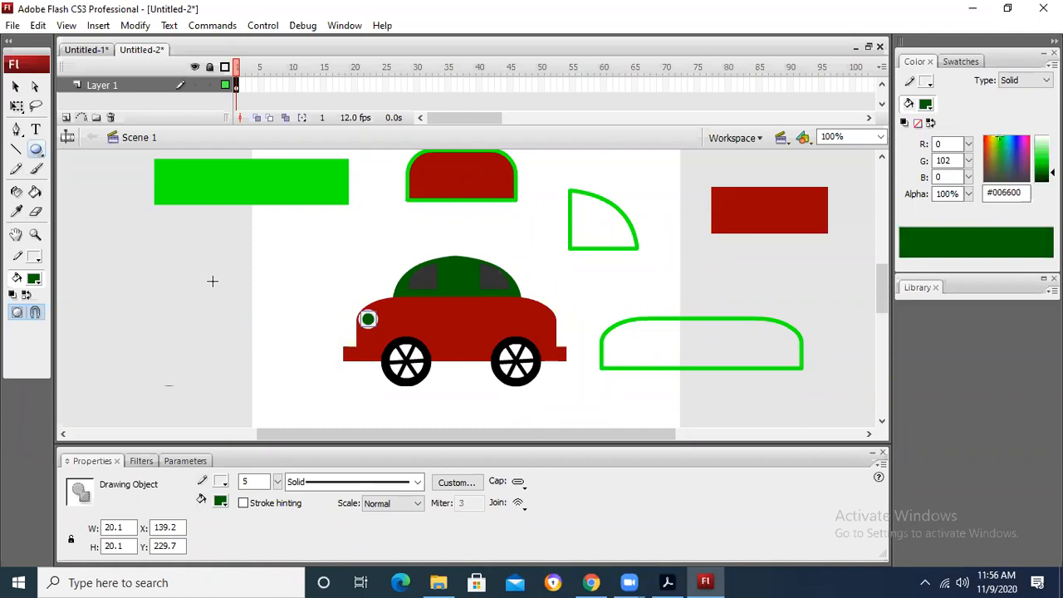
pyautogui.click(15, 86)
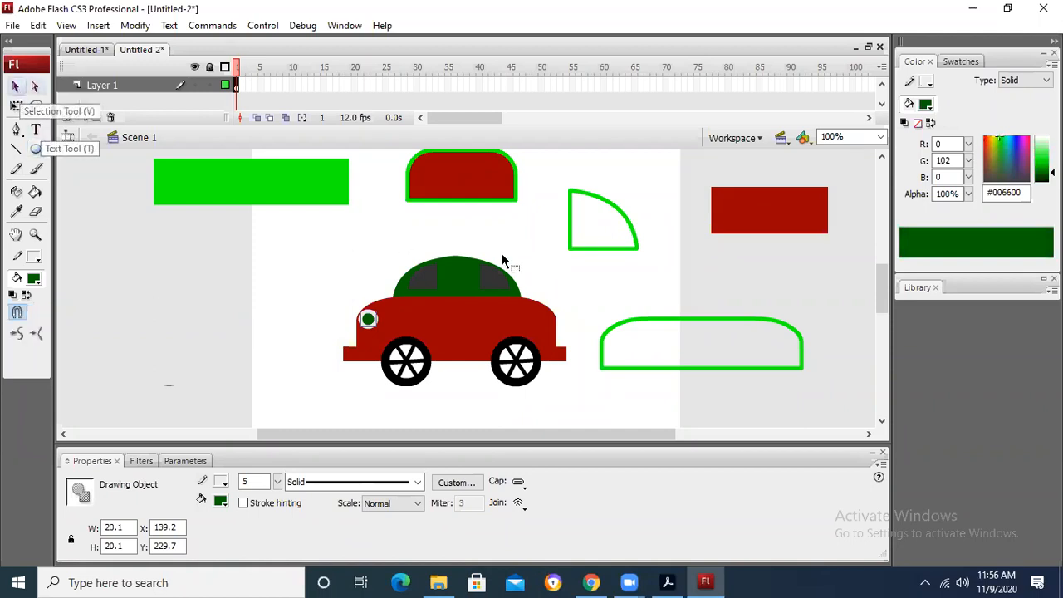
pyautogui.click(638, 293)
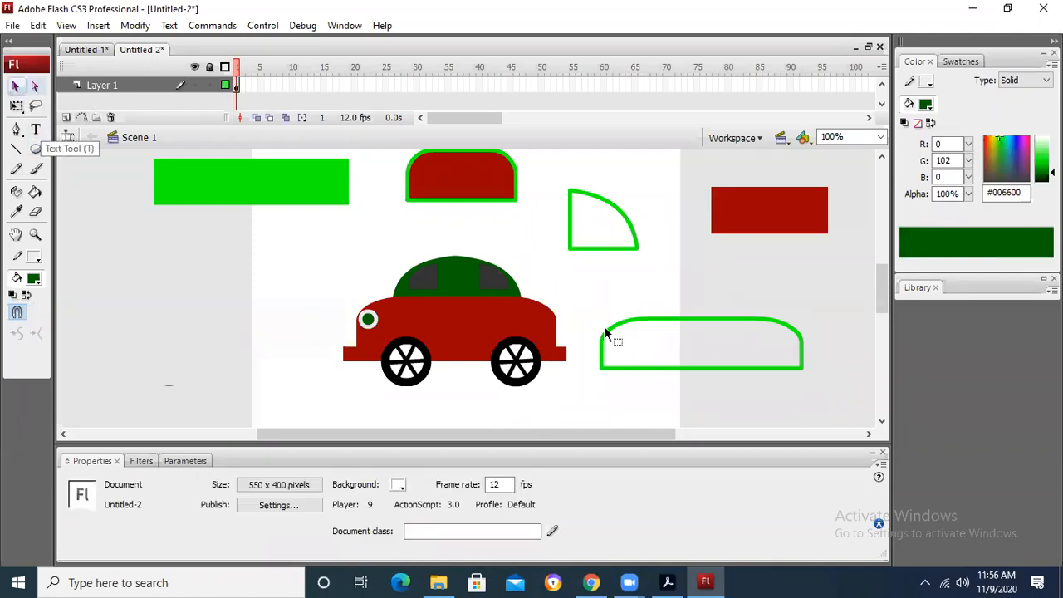
# Step: Switch to the car sketch in Chrome and start recording the entire screen with the Screen Recorder extension
pyautogui.click(590, 582)
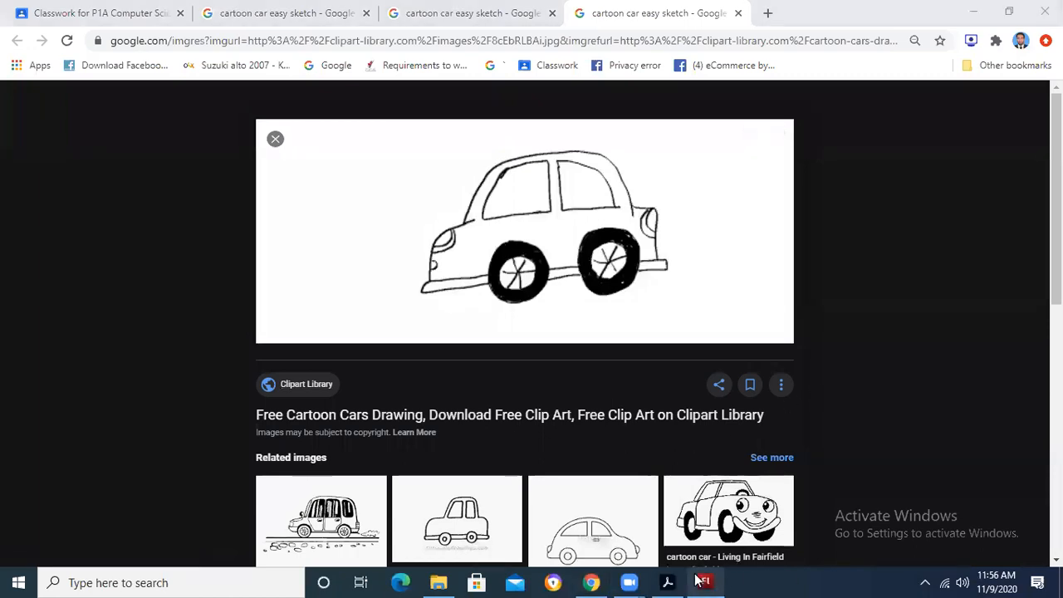
pyautogui.click(744, 370)
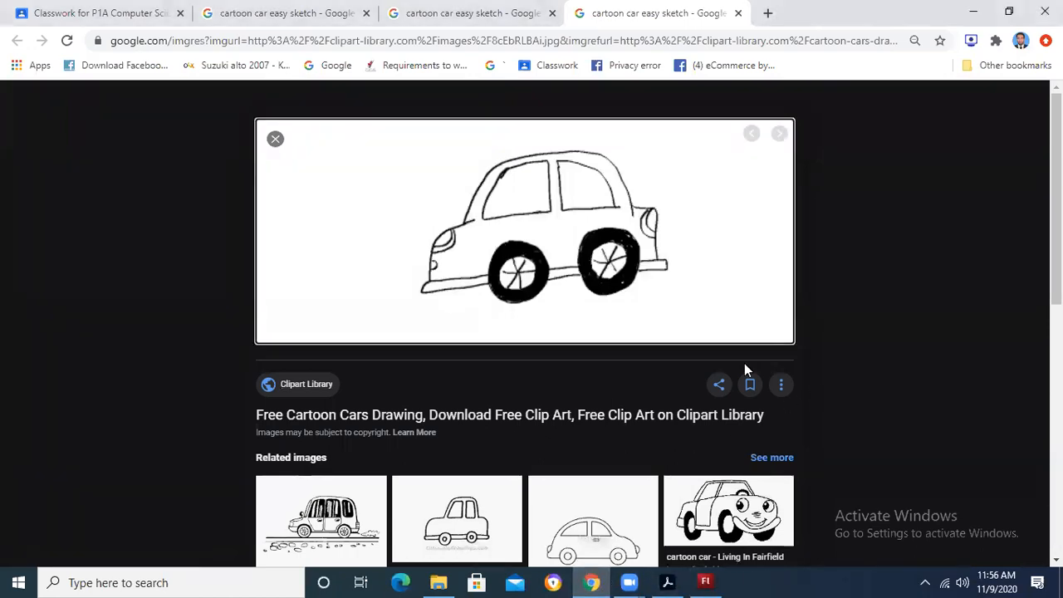
pyautogui.click(970, 42)
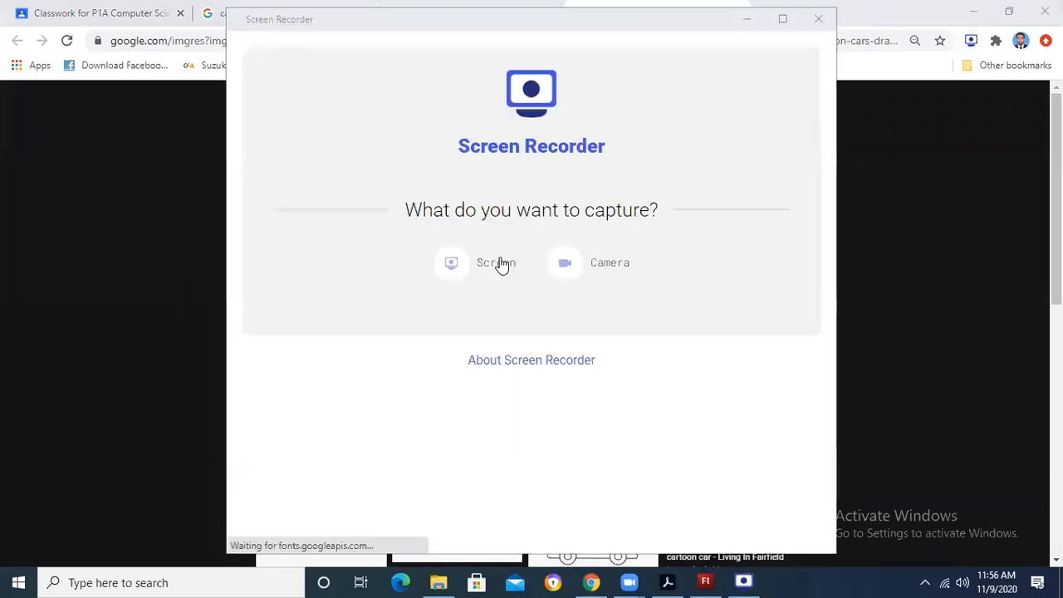
pyautogui.click(498, 264)
pyautogui.click(519, 380)
pyautogui.click(577, 446)
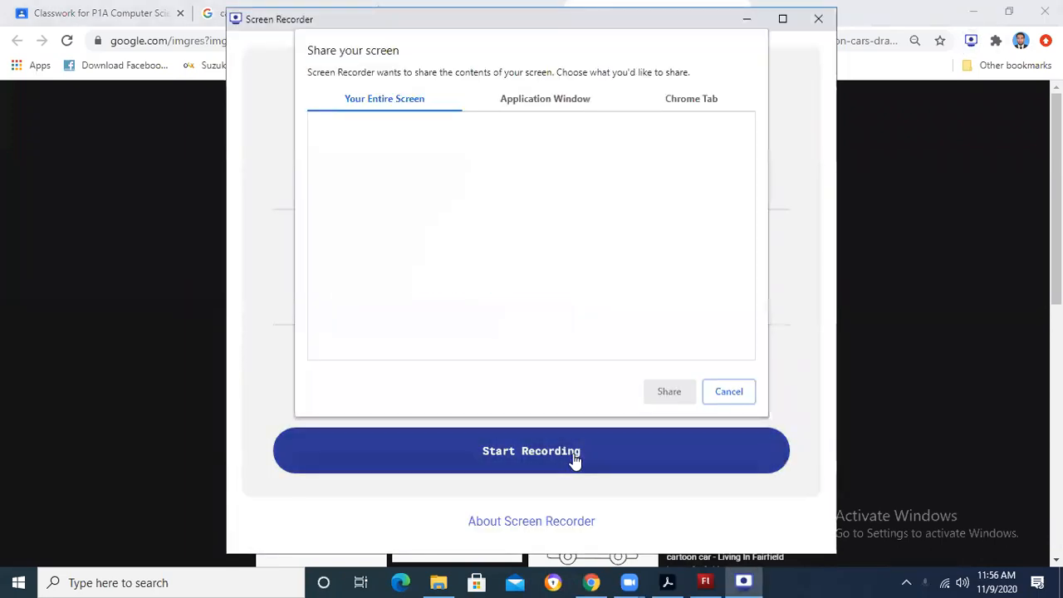
pyautogui.click(666, 395)
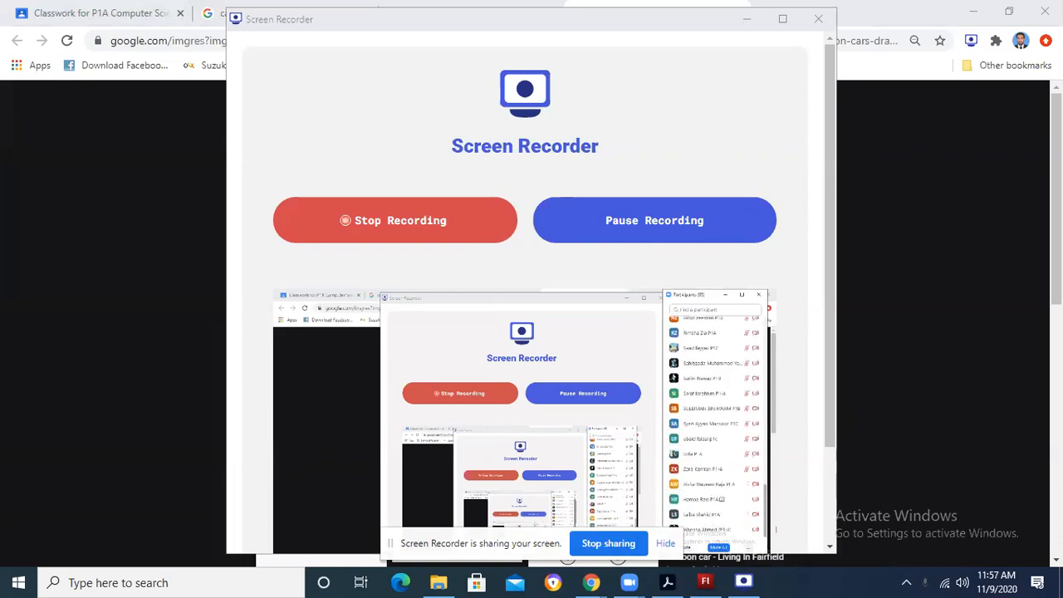
# Step: Stop the screen recording, save it and close the recorder window
pyautogui.click(407, 249)
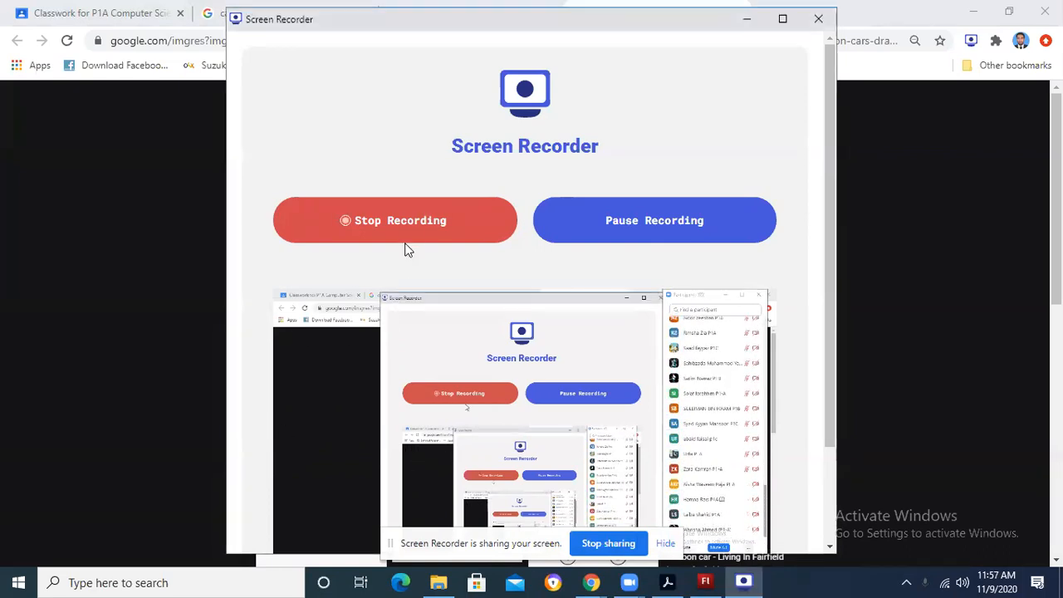
pyautogui.click(415, 230)
pyautogui.click(415, 231)
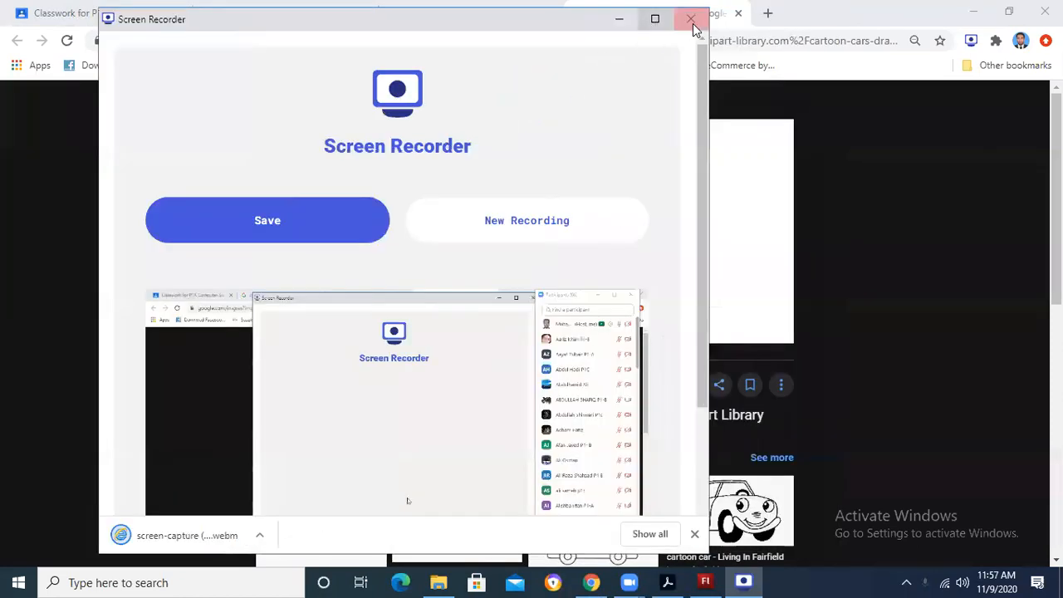
pyautogui.click(689, 19)
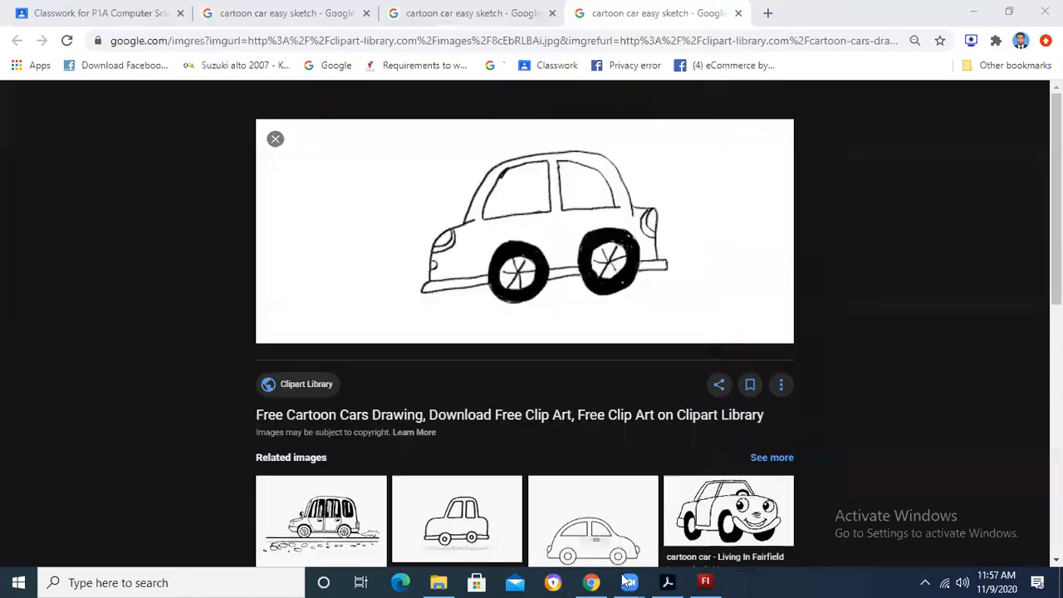
# Step: Switch back to Flash to inspect the leftover body outline and the headlight, and switch to PI Chapter 9.pdf in Acrobat
pyautogui.click(705, 583)
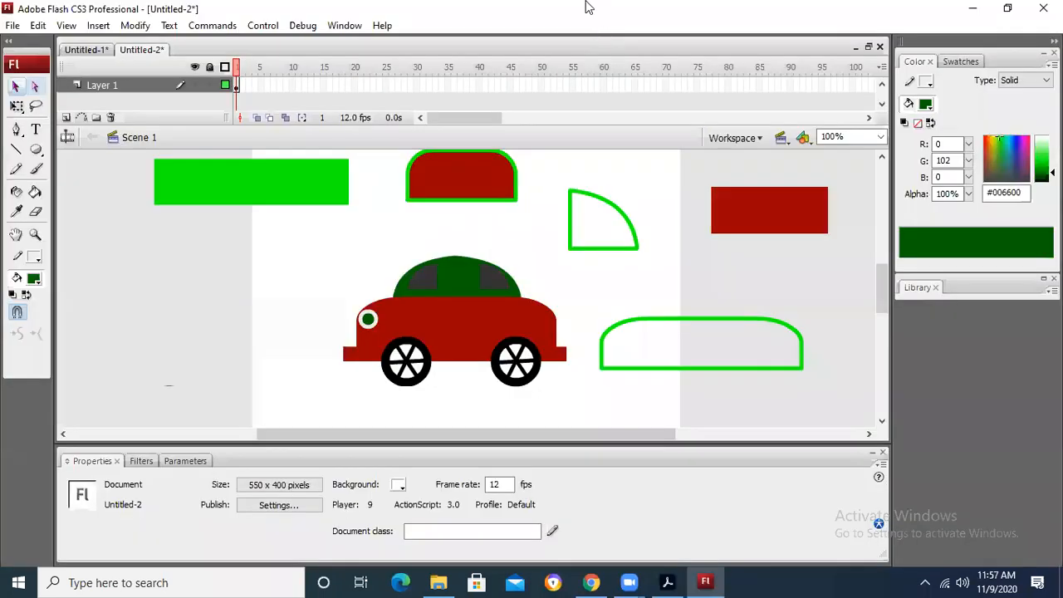
pyautogui.moveTo(595, 287)
pyautogui.mouseDown()
pyautogui.moveTo(831, 371)
pyautogui.moveTo(806, 402)
pyautogui.mouseUp()
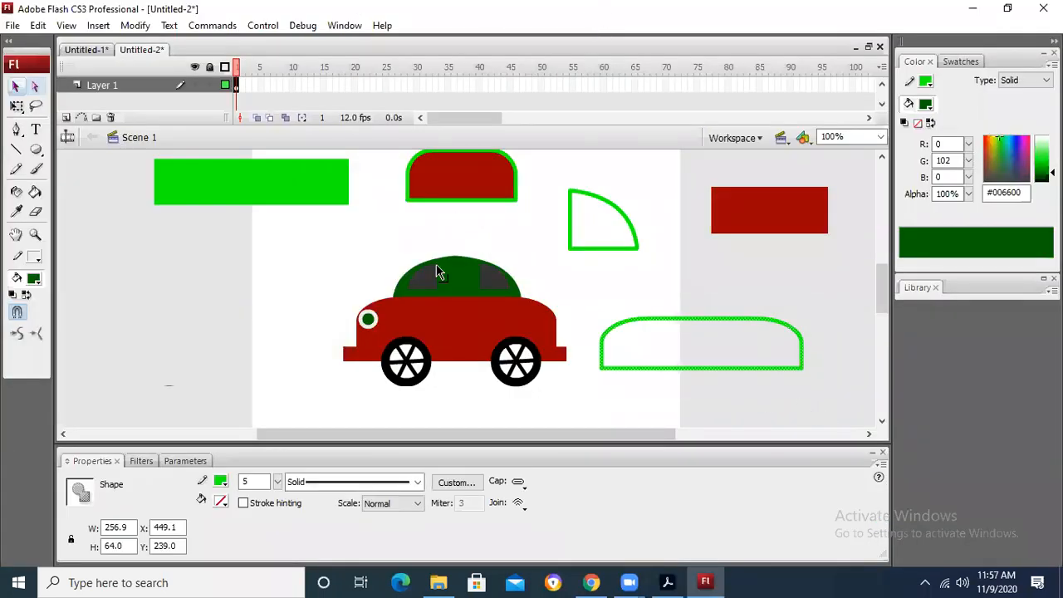
pyautogui.click(370, 319)
pyautogui.click(303, 330)
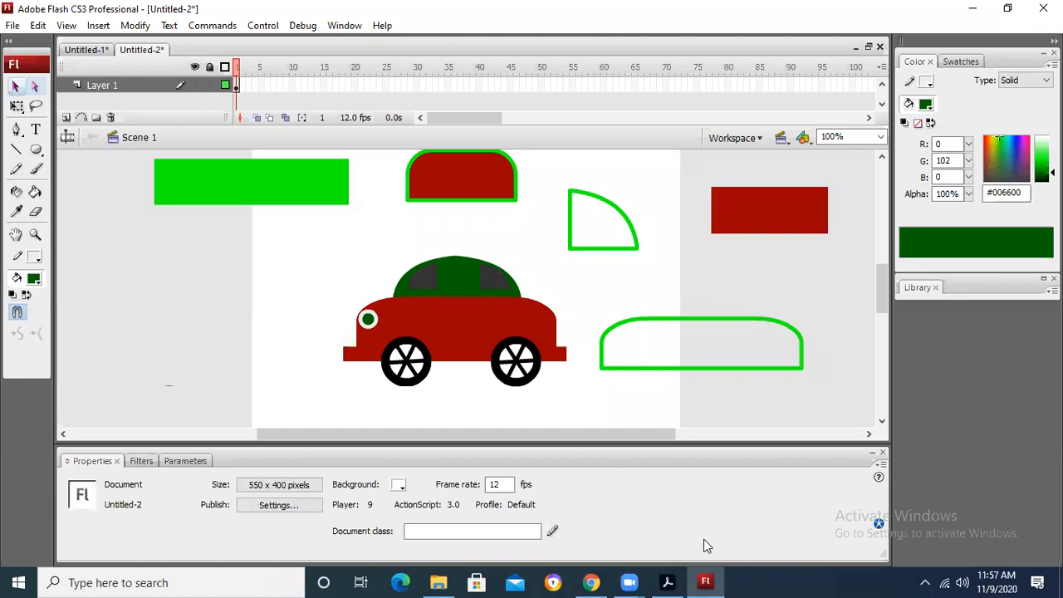
pyautogui.click(674, 576)
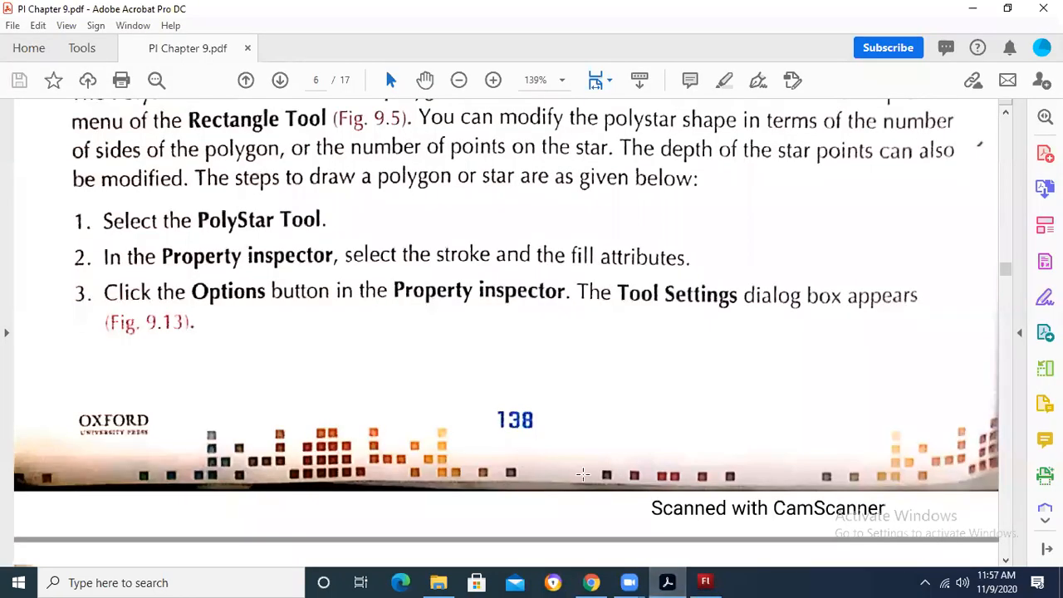
# Step: Switch to Flash, break apart the car's long red bumper bar and bend its rear end into a rounded curve
pyautogui.click(711, 582)
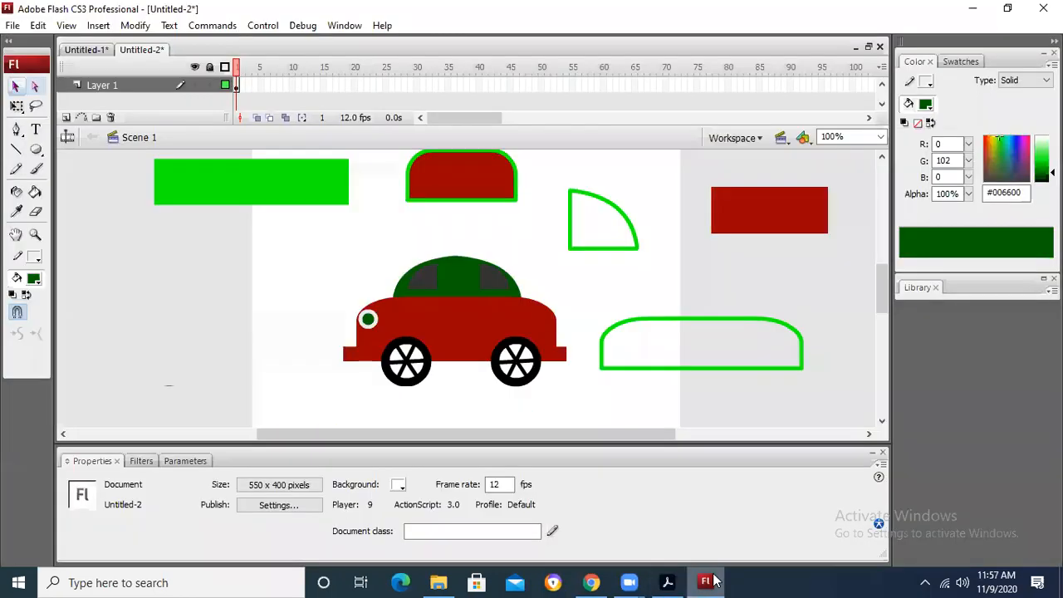
pyautogui.click(346, 355)
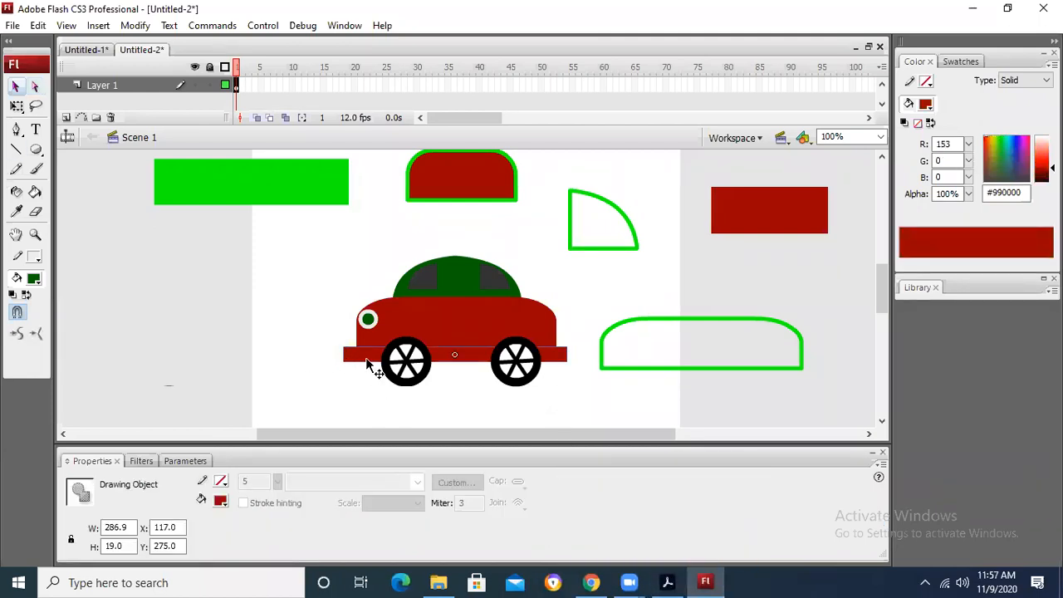
pyautogui.rightClick(367, 363)
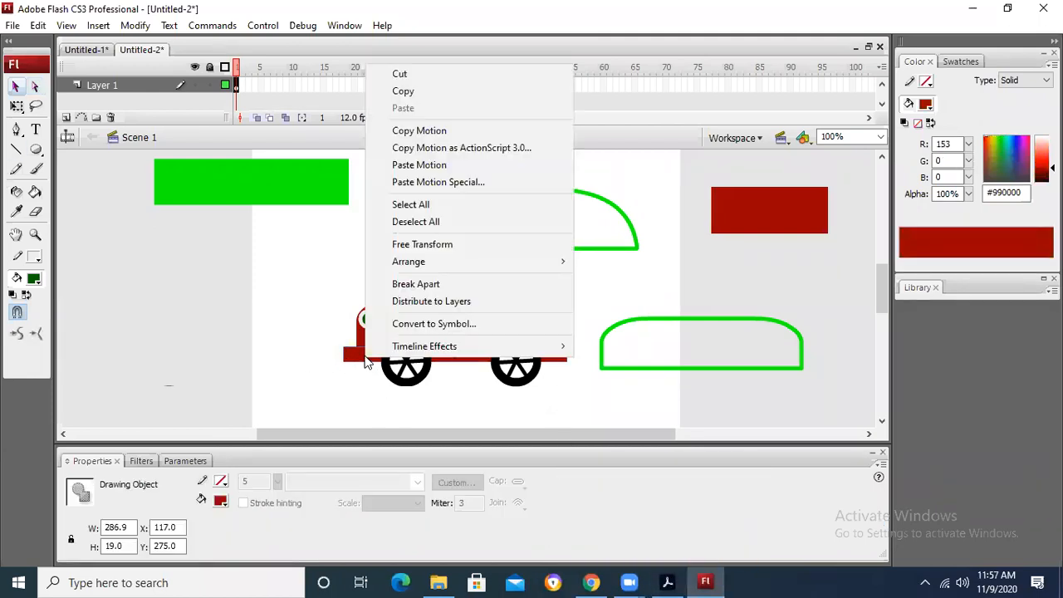
pyautogui.click(424, 284)
pyautogui.click(294, 292)
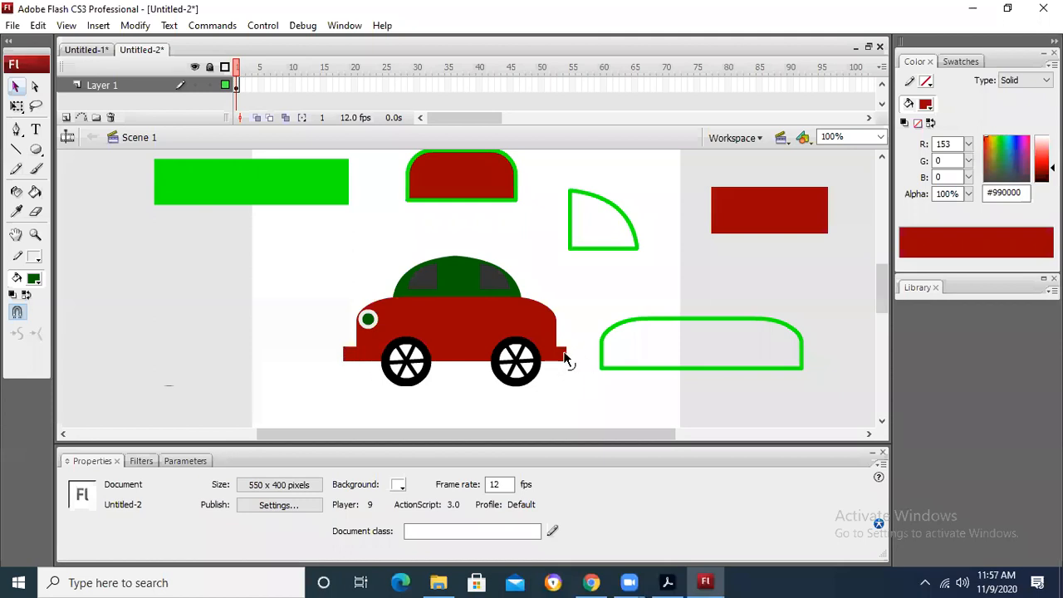
pyautogui.moveTo(568, 350); pyautogui.dragTo(573, 354)
# Step: Switch to Chrome, compare the open car sketches and view the police car image from the search results in a new tab
pyautogui.click(590, 582)
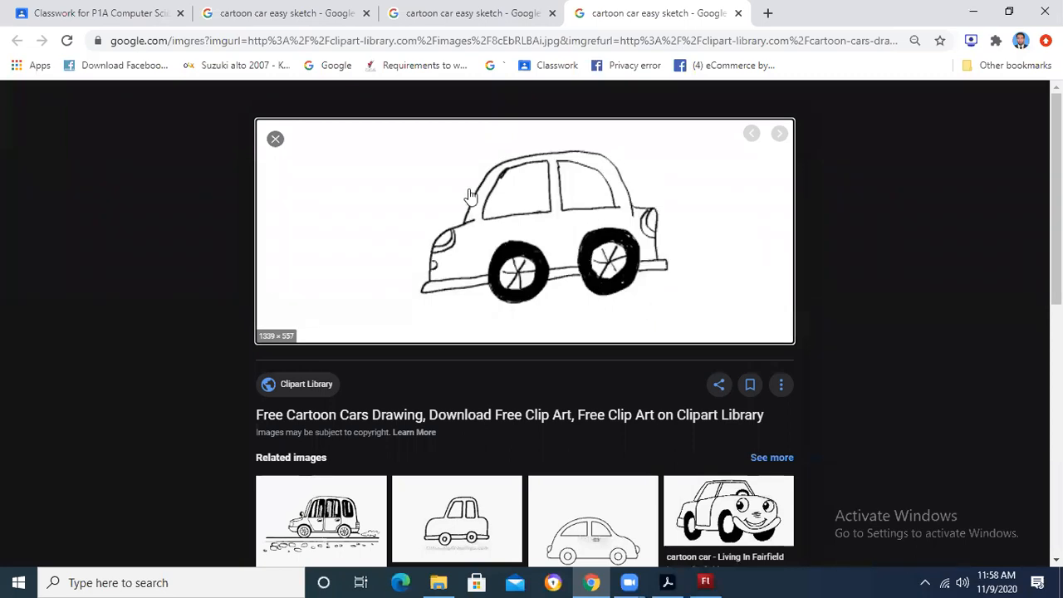
pyautogui.click(482, 8)
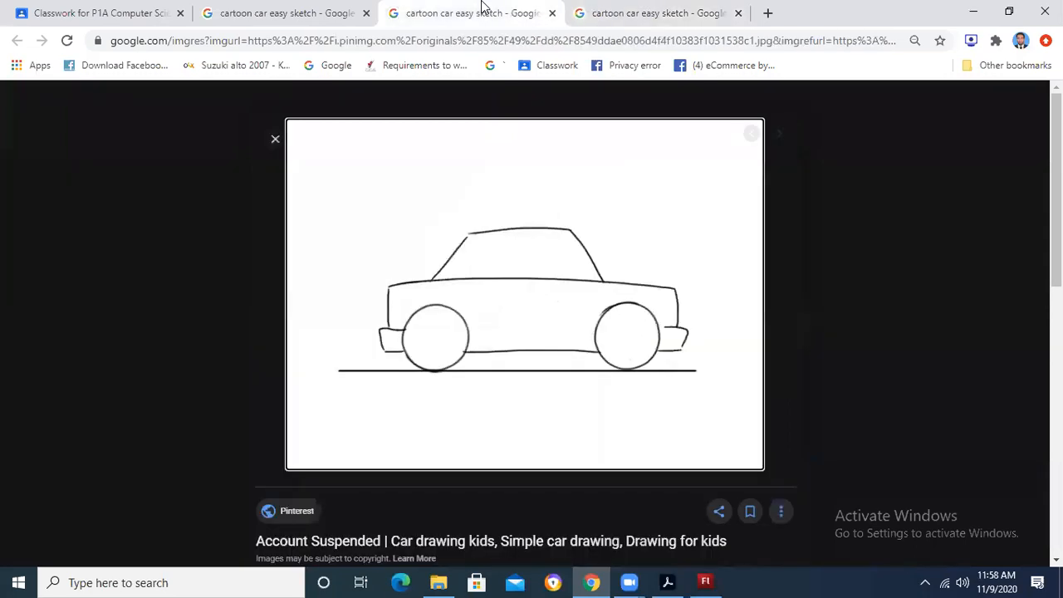
pyautogui.click(606, 8)
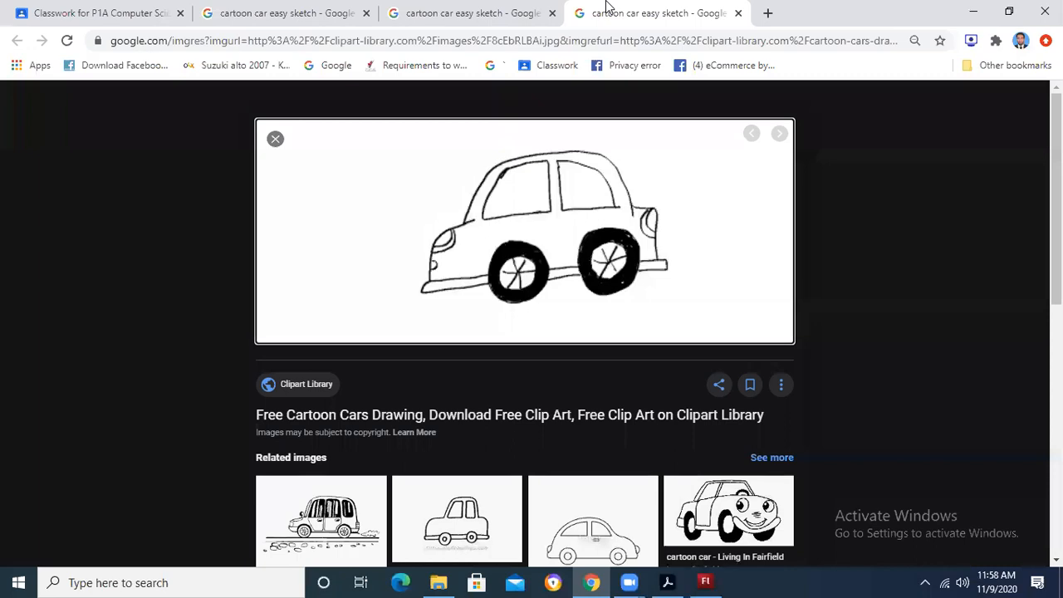
pyautogui.click(478, 9)
pyautogui.click(328, 10)
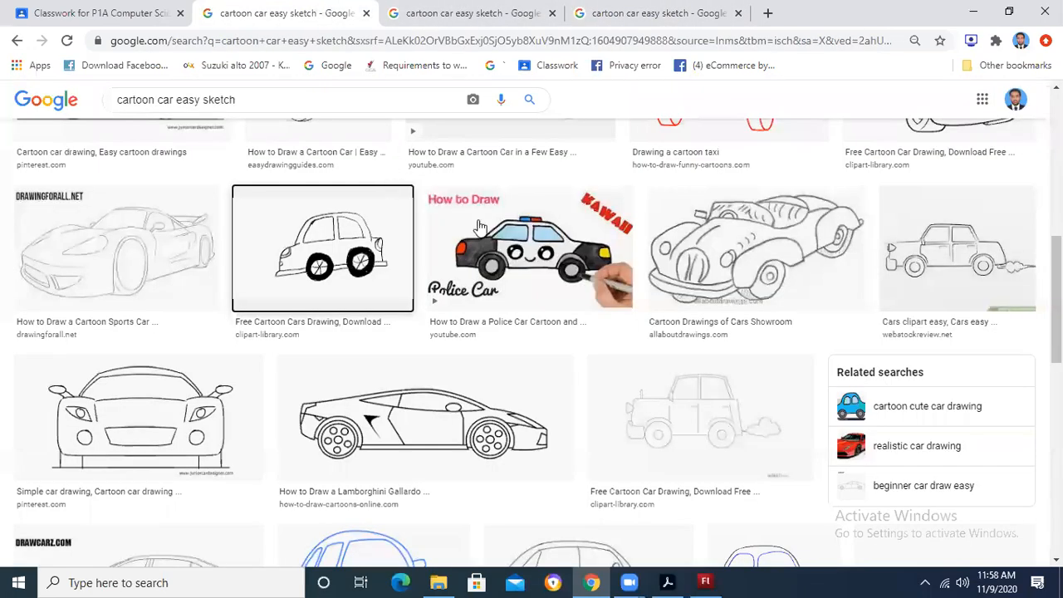
pyautogui.rightClick(554, 250)
pyautogui.click(586, 265)
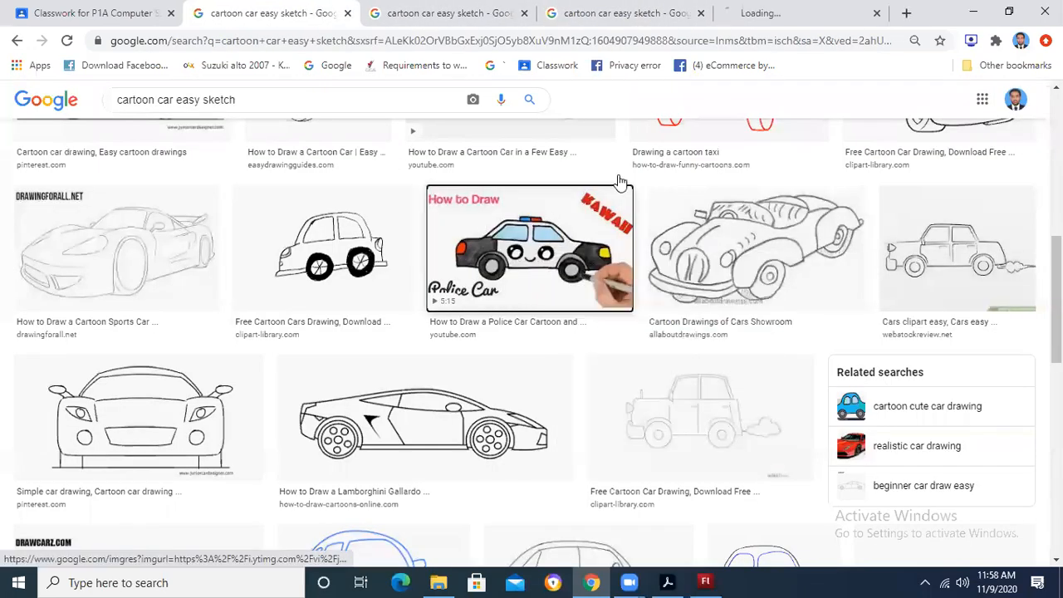
pyautogui.click(745, 7)
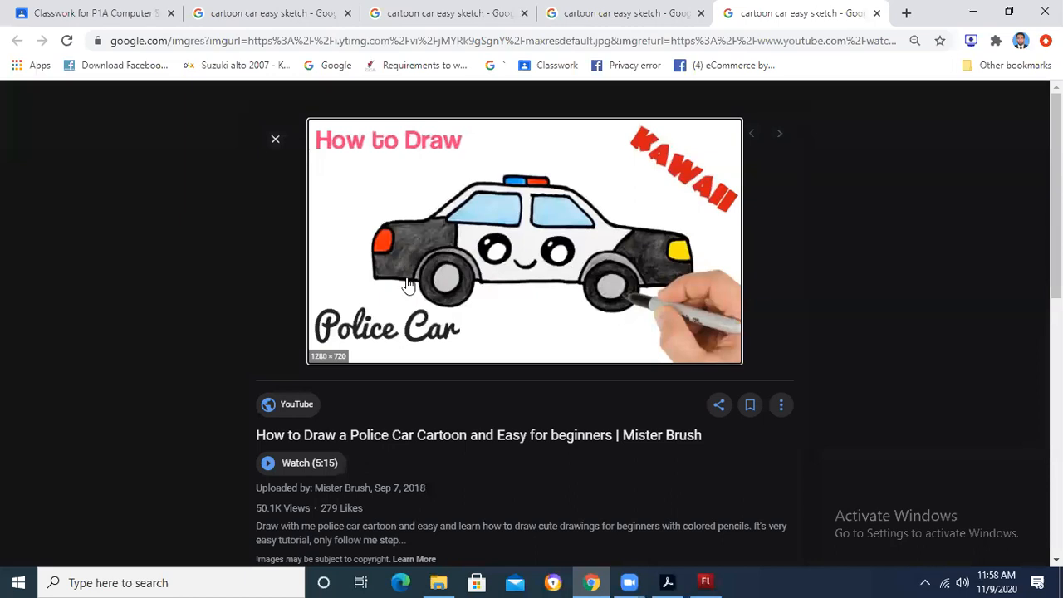
# Step: Return to the cartoon car image results and view the front-view simple car drawing in a new tab
pyautogui.click(605, 218)
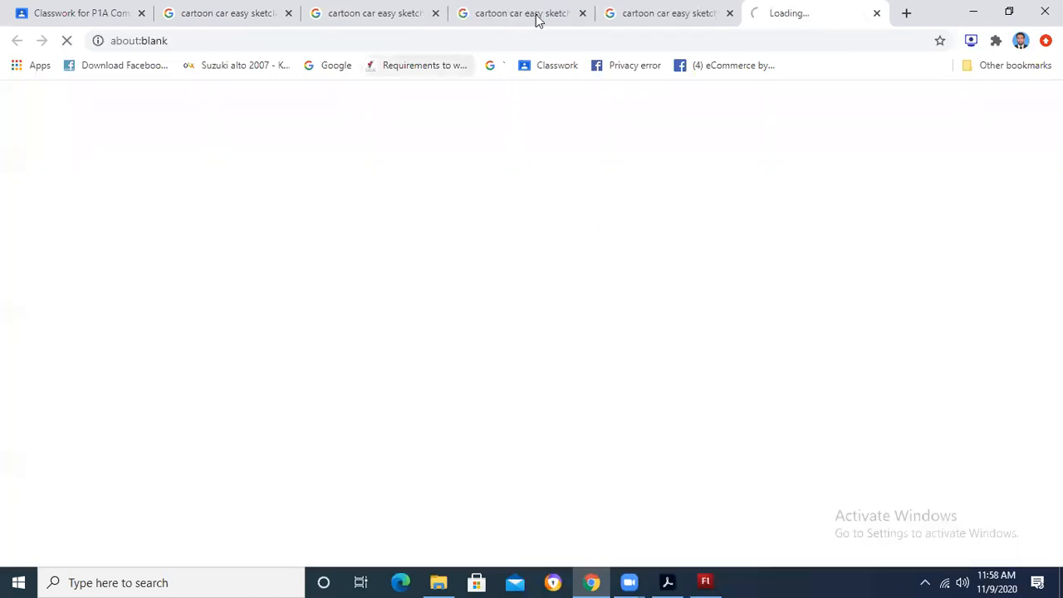
pyautogui.click(689, 10)
pyautogui.click(452, 10)
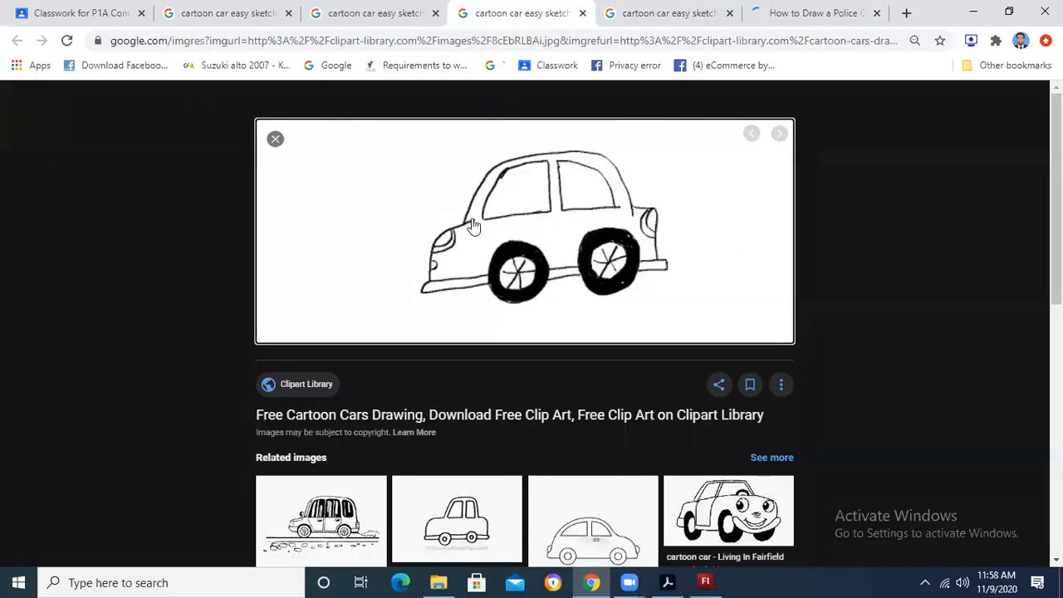
pyautogui.click(369, 13)
pyautogui.click(231, 11)
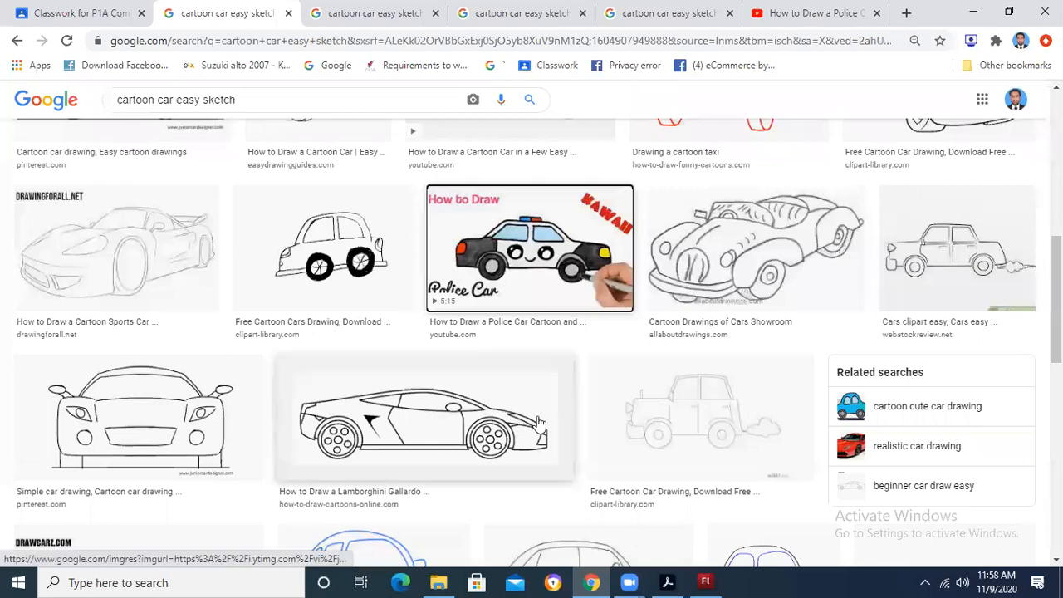
pyautogui.scroll(-2, 539, 424)
pyautogui.rightClick(147, 239)
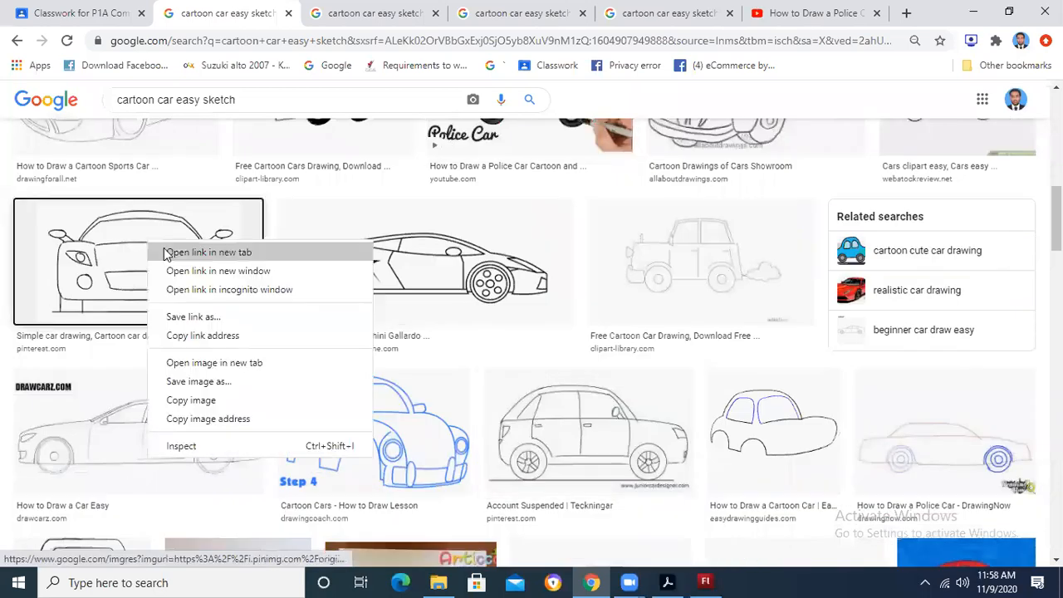
pyautogui.click(212, 251)
pyautogui.click(356, 9)
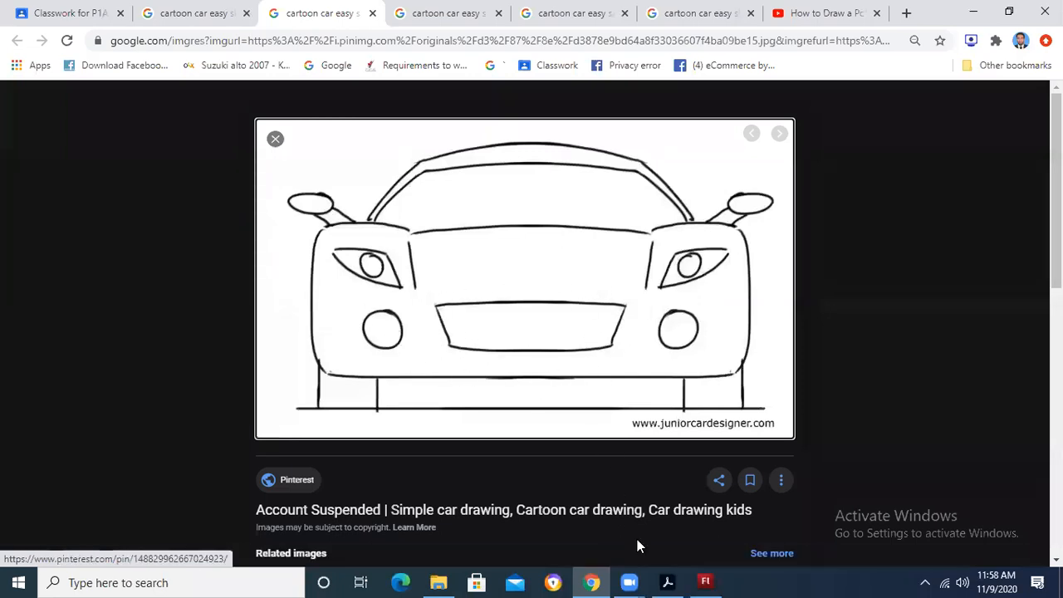
# Step: Switch to Flash, move the bright green rectangle farther off the stage and break it apart
pyautogui.click(705, 582)
pyautogui.moveTo(252, 182); pyautogui.dragTo(217, 226)
pyautogui.rightClick(218, 226)
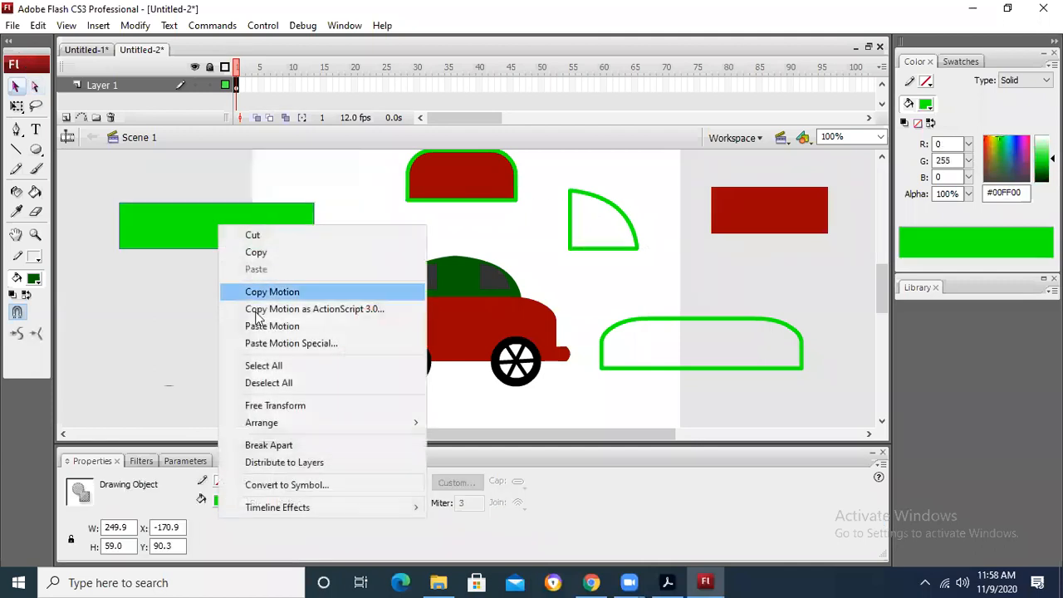
pyautogui.click(281, 446)
# Step: Pull the green rectangle's two lower corners inward to form a trapezoid, and switch to the front-view sketch in Chrome to compare its grille
pyautogui.moveTo(314, 249); pyautogui.dragTo(278, 247)
pyautogui.click(309, 277)
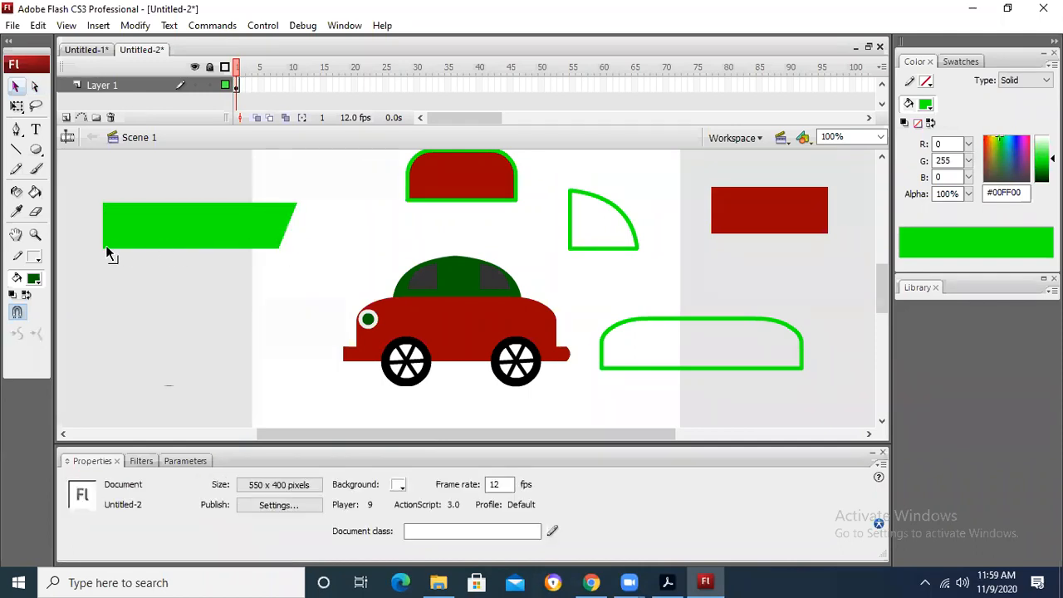
pyautogui.moveTo(104, 247); pyautogui.dragTo(116, 247)
pyautogui.hotkey('alt', 'Tab')
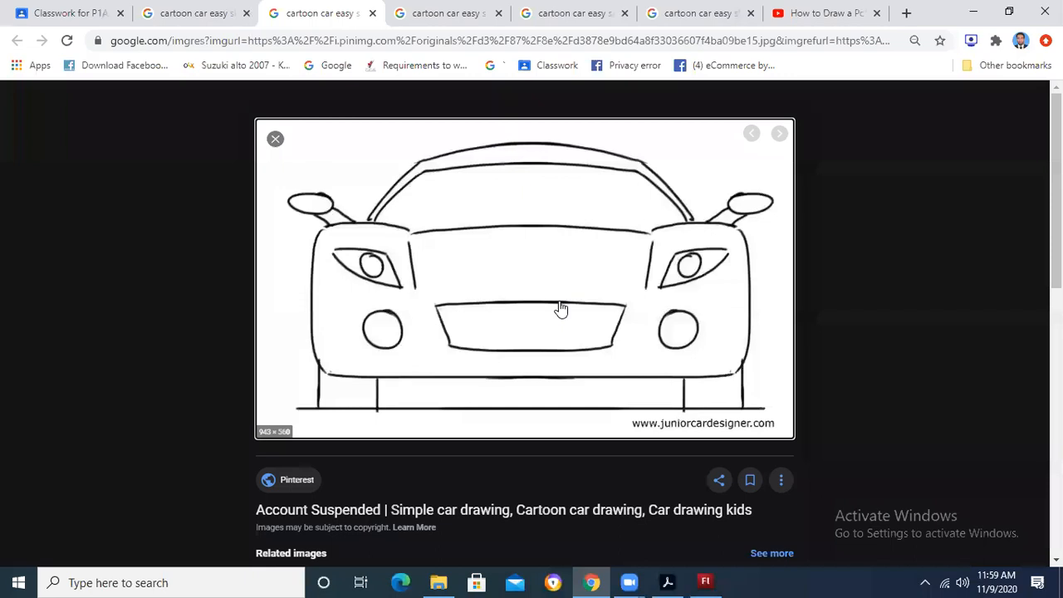
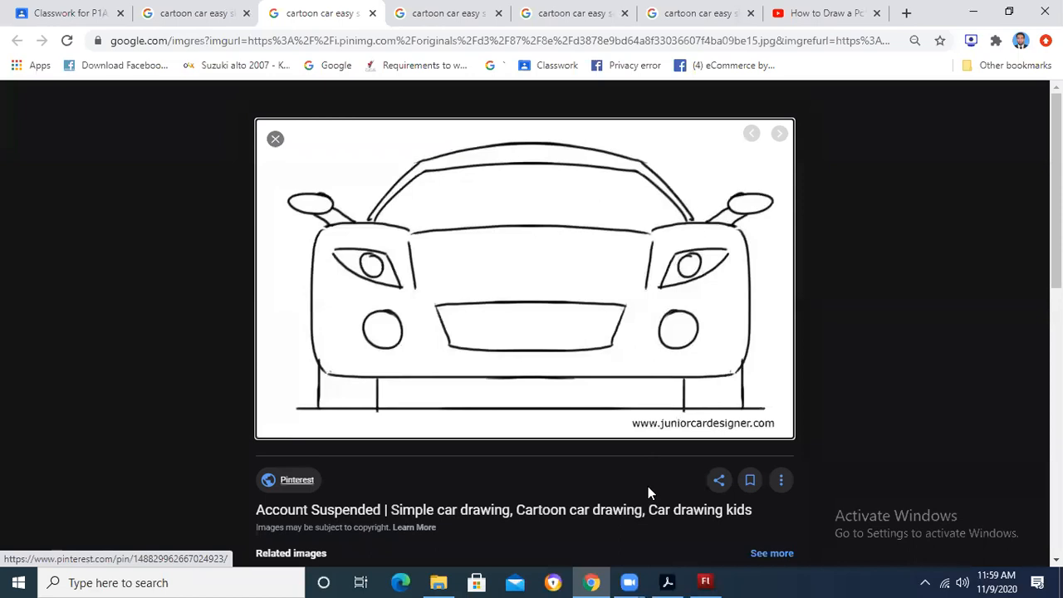
# Step: Return to the cartoon car image results and view the DrawCarz side-view sedan sketch in a new tab
pyautogui.click(220, 16)
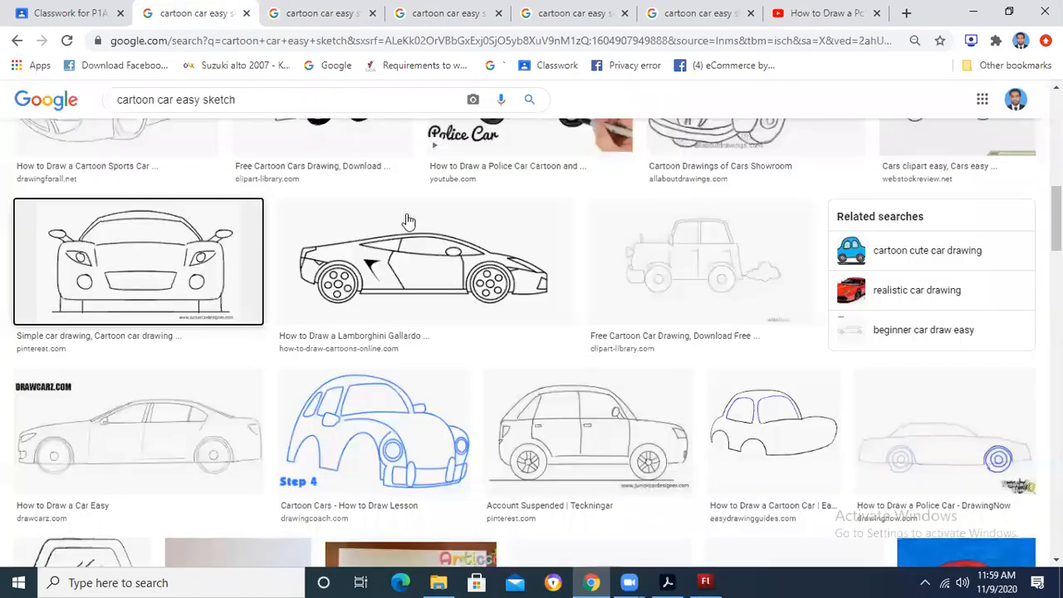
pyautogui.rightClick(417, 405)
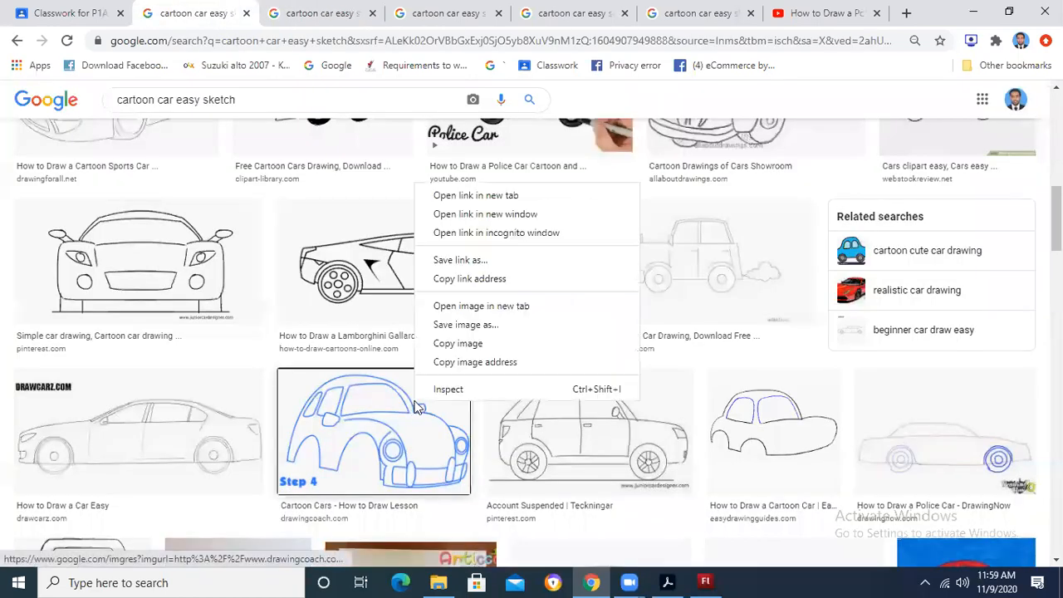
pyautogui.rightClick(174, 432)
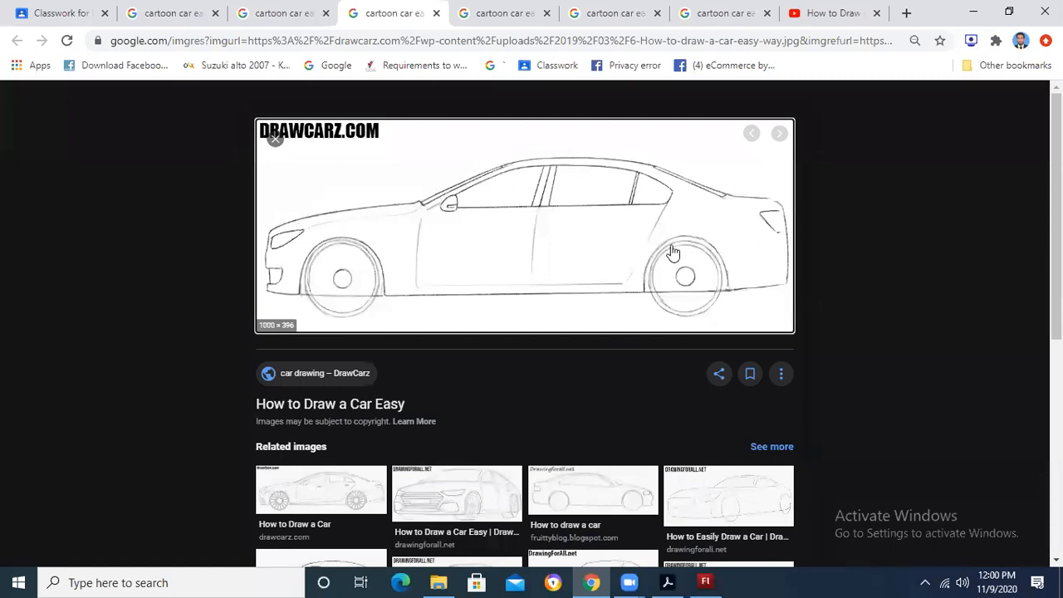
# Step: Go back to the image results, view the side-view Teckningar hatchback drawing in a new tab, and return to the results
pyautogui.click(167, 8)
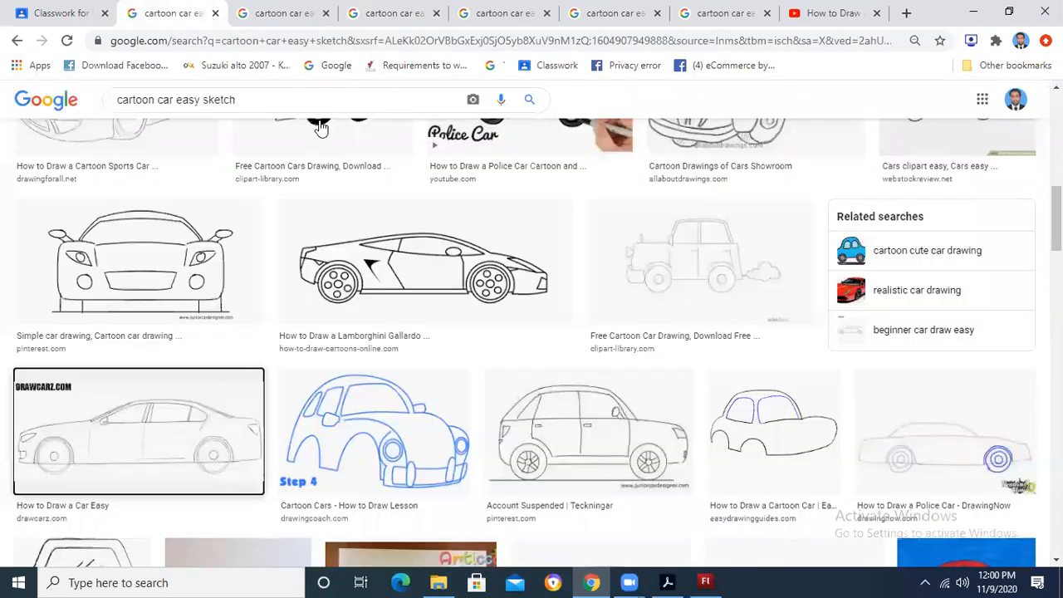
pyautogui.scroll(-2, 660, 270)
pyautogui.rightClick(672, 272)
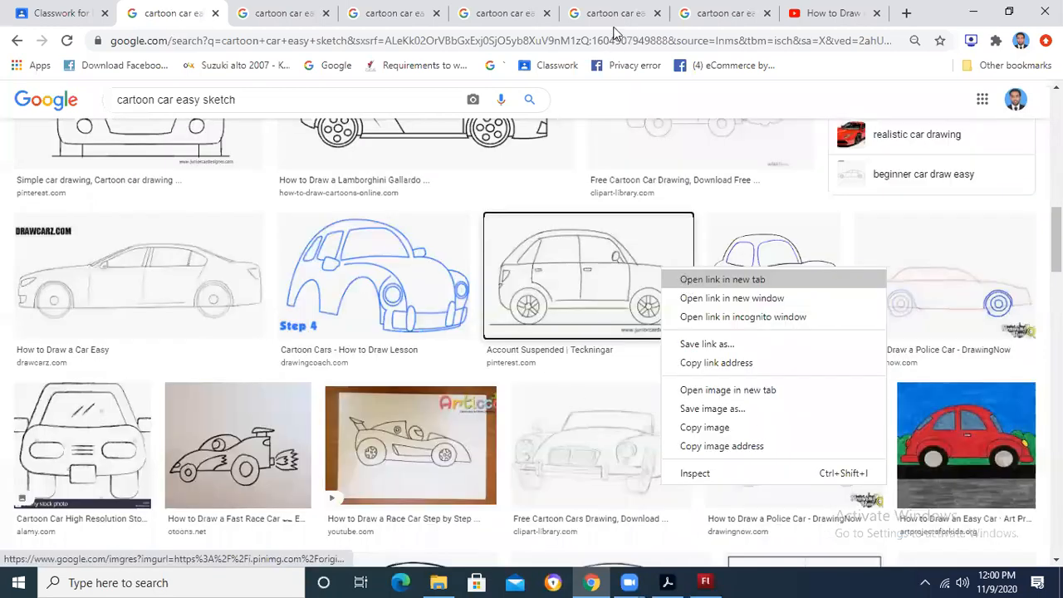
pyautogui.click(545, 279)
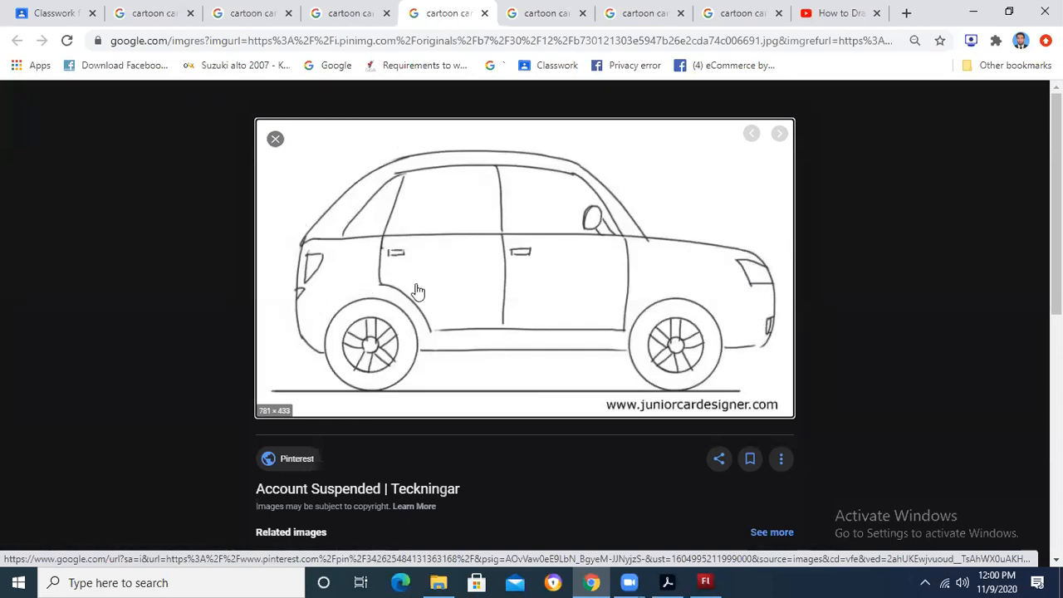
pyautogui.click(84, 12)
pyautogui.hotkey('ctrl', 'Tab')
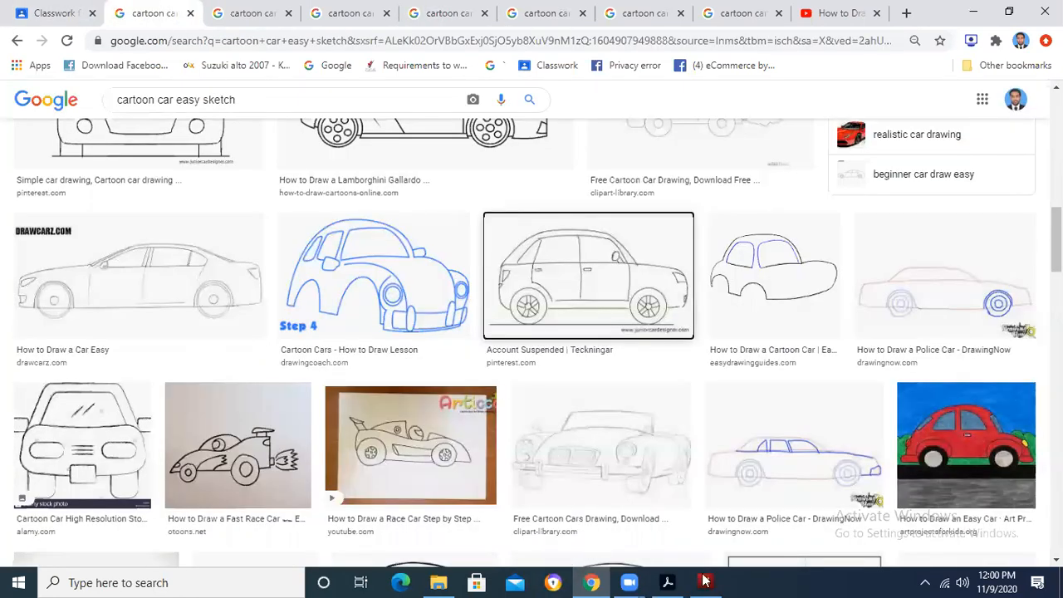
# Step: Switch to Flash, check the selection of the assembled car, and move the quarter-circle outline away from it to the stage's right edge
pyautogui.hotkey('alt', 'Tab')
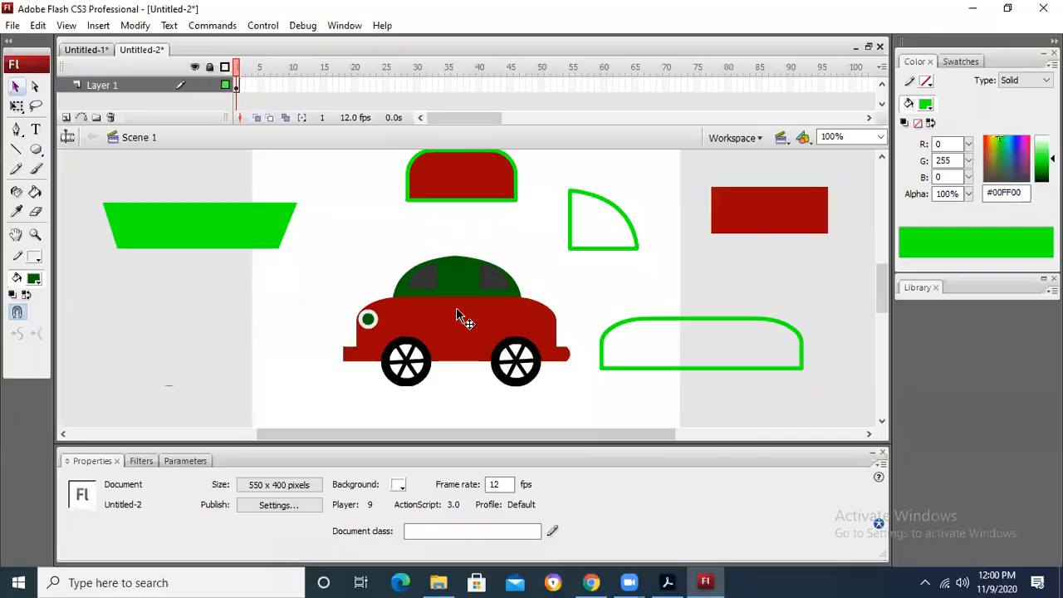
pyautogui.click(472, 321)
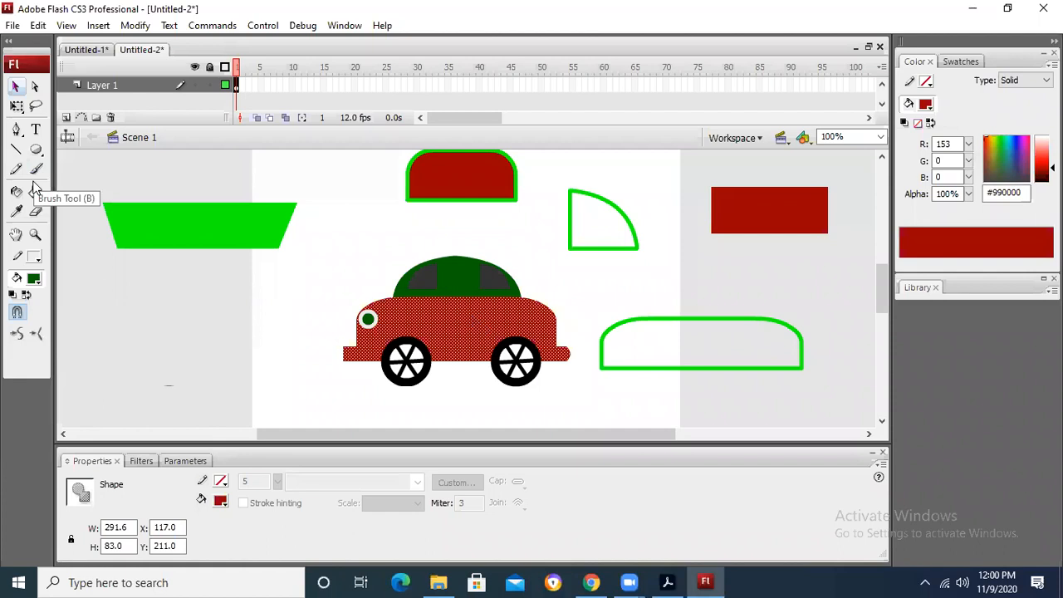
pyautogui.click(359, 261)
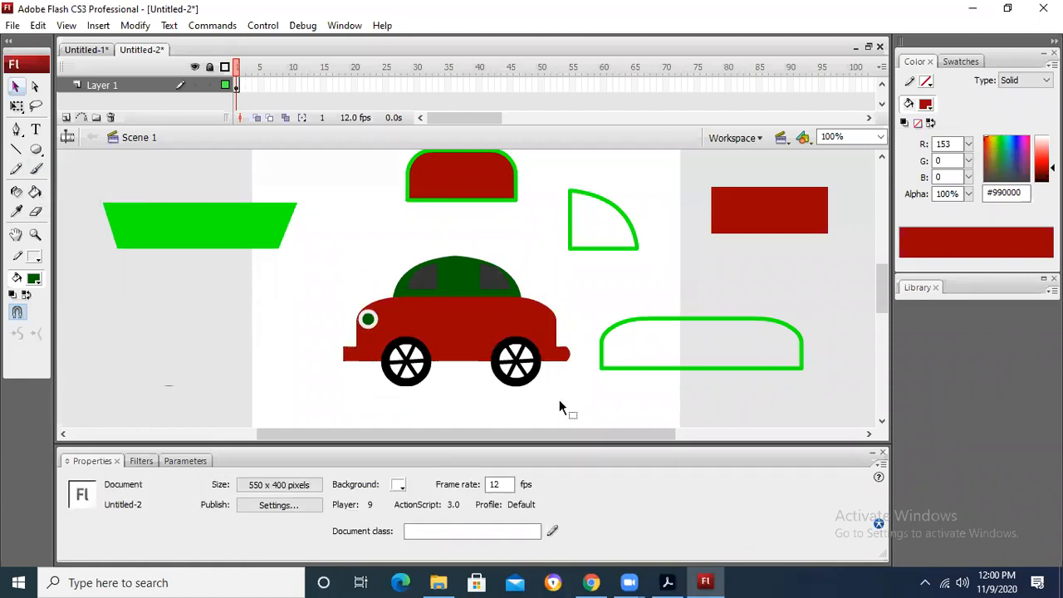
pyautogui.moveTo(559, 399); pyautogui.dragTo(578, 404)
pyautogui.moveTo(317, 228); pyautogui.dragTo(563, 415)
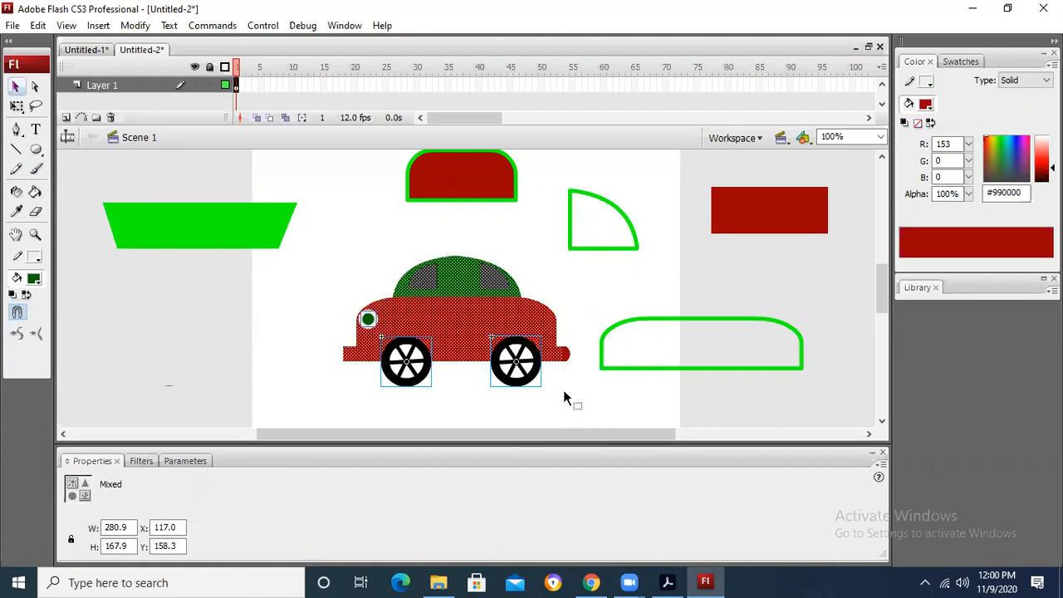
pyautogui.click(613, 256)
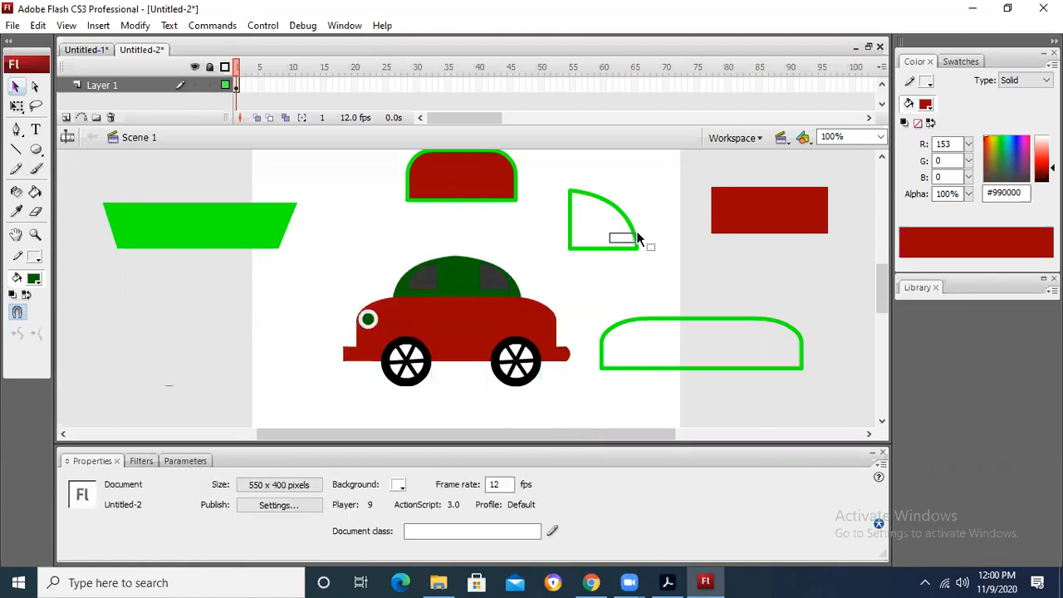
pyautogui.moveTo(638, 238); pyautogui.dragTo(639, 241)
pyautogui.click(713, 159)
pyautogui.moveTo(547, 174); pyautogui.dragTo(677, 250)
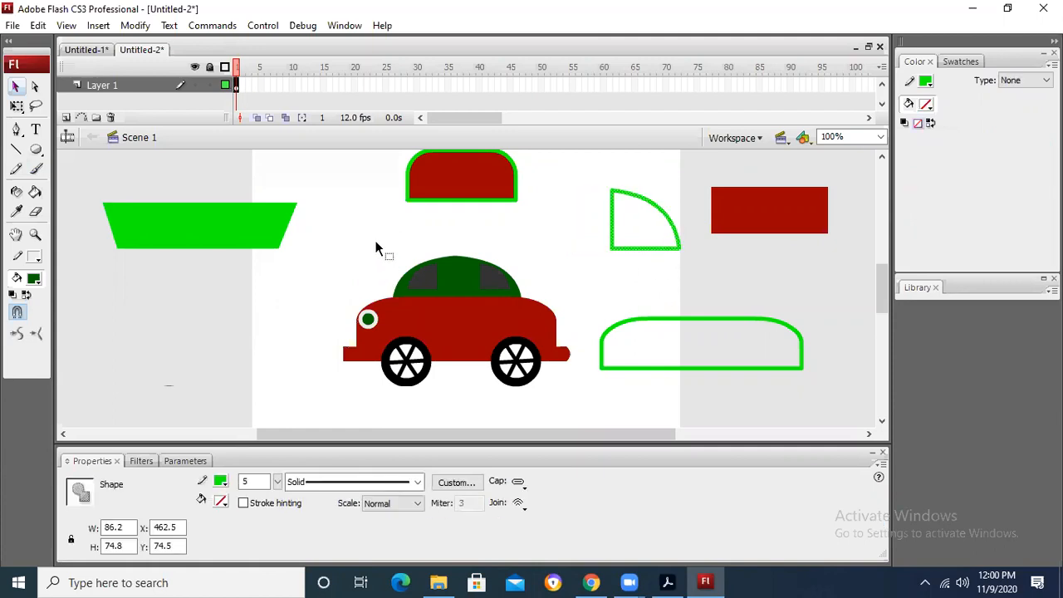
# Step: Convert the whole assembled car, including its wheels, into a graphic symbol with the default name
pyautogui.moveTo(319, 225); pyautogui.dragTo(580, 409)
pyautogui.rightClick(481, 306)
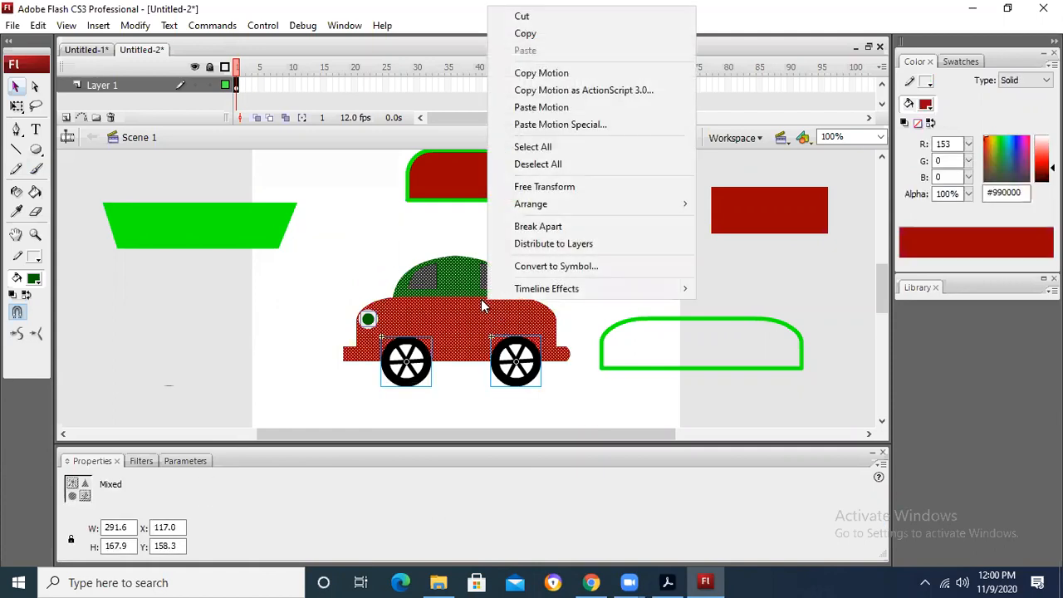
pyautogui.click(548, 267)
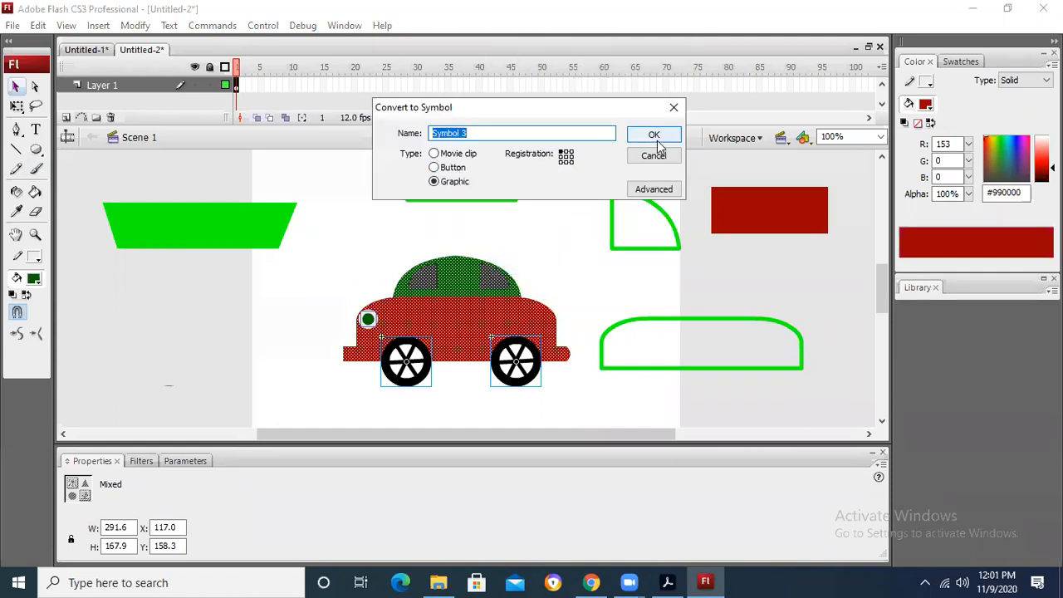
pyautogui.click(653, 136)
# Step: Shift the car symbol left on the stage, place a duplicate up and to its right, and cut the duplicate
pyautogui.click(536, 277)
pyautogui.click(456, 313)
pyautogui.moveTo(456, 313); pyautogui.dragTo(225, 331)
pyautogui.click(499, 287)
pyautogui.moveTo(503, 326); pyautogui.dragTo(636, 267)
pyautogui.rightClick(636, 268)
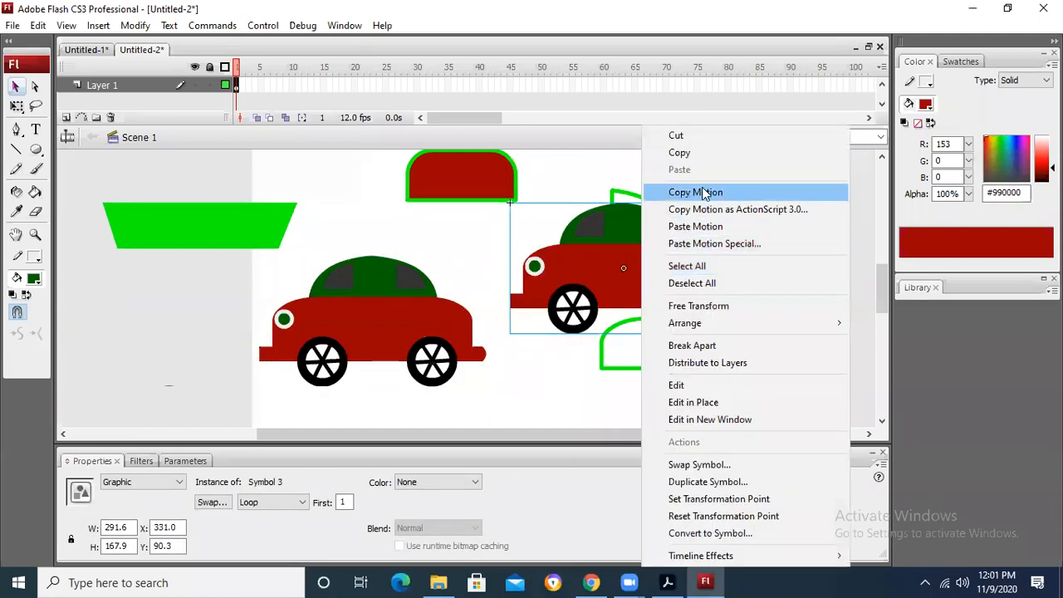
pyautogui.click(702, 136)
# Step: Create a new Flash document and paste the car symbol onto its stage
pyautogui.click(12, 25)
pyautogui.click(35, 38)
pyautogui.doubleClick(374, 181)
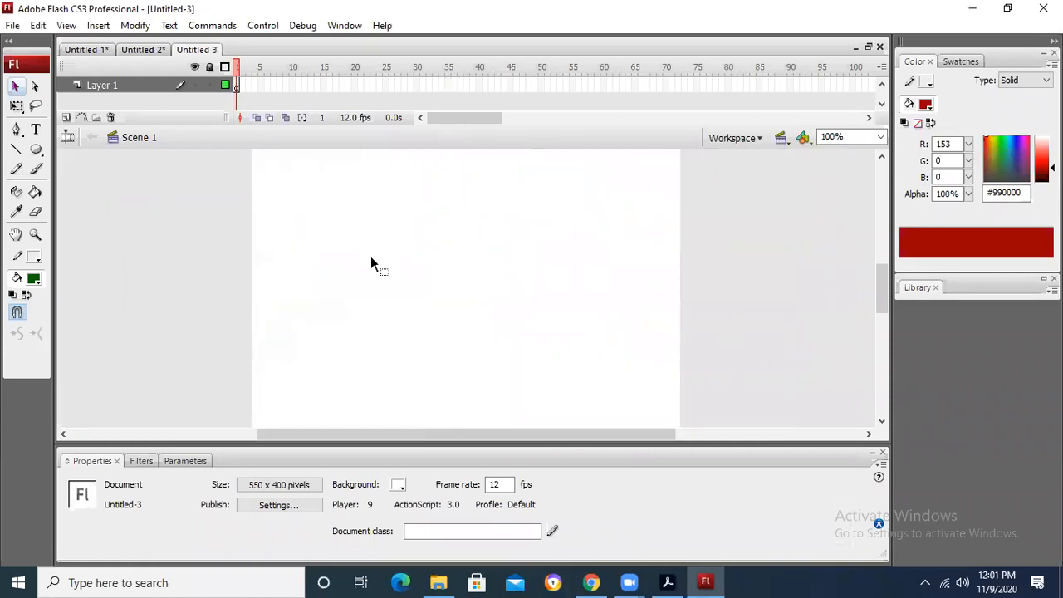
pyautogui.hotkey('ctrl', 'v')
# Step: Scale the pasted car down to about 36% and place it just off the stage's lower right side
pyautogui.moveTo(495, 274); pyautogui.dragTo(680, 290)
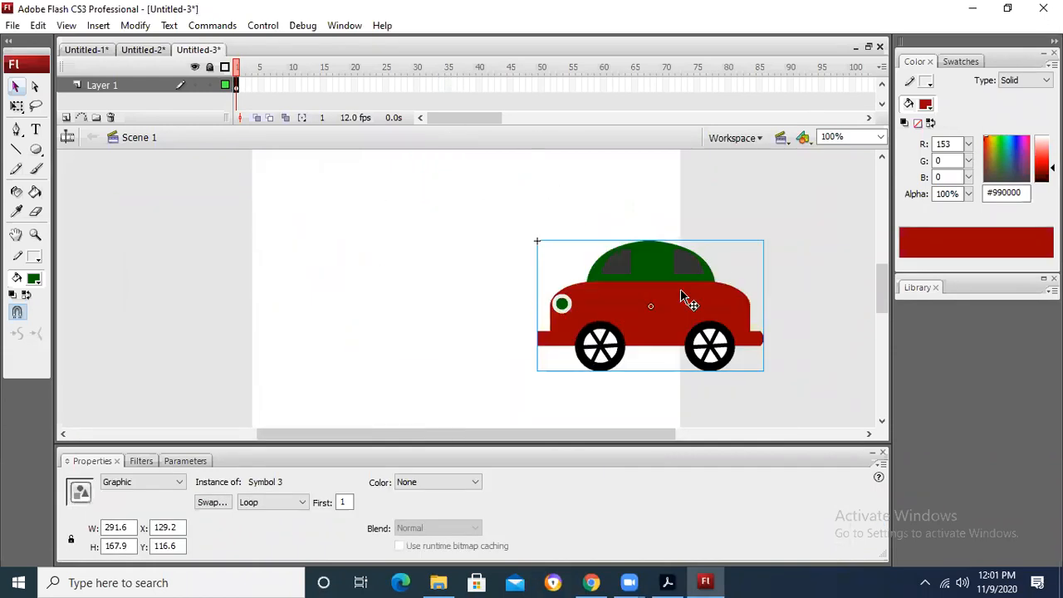
pyautogui.hotkey('ctrl', 't')
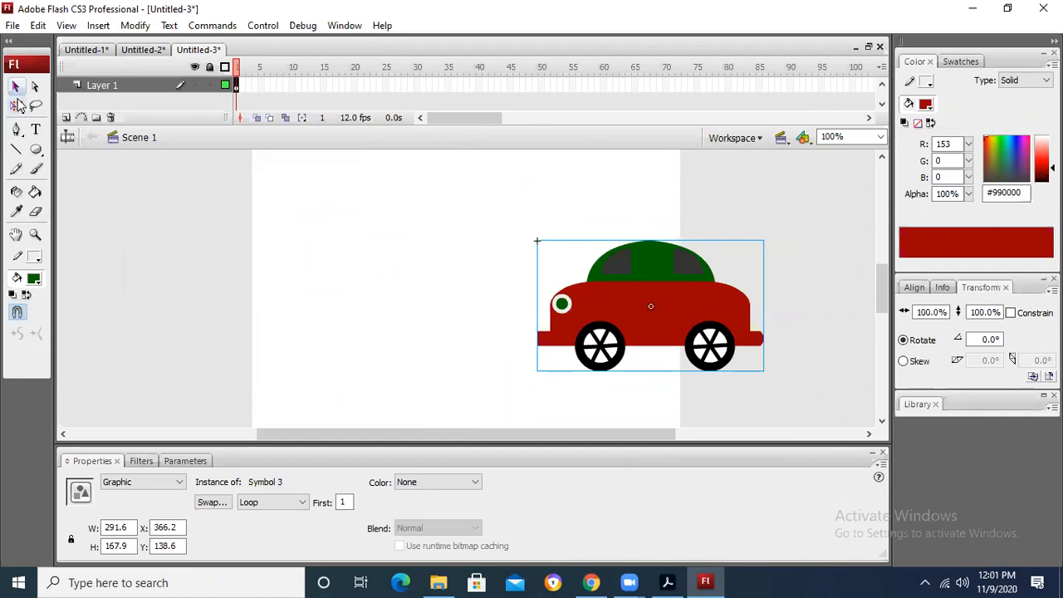
pyautogui.click(17, 105)
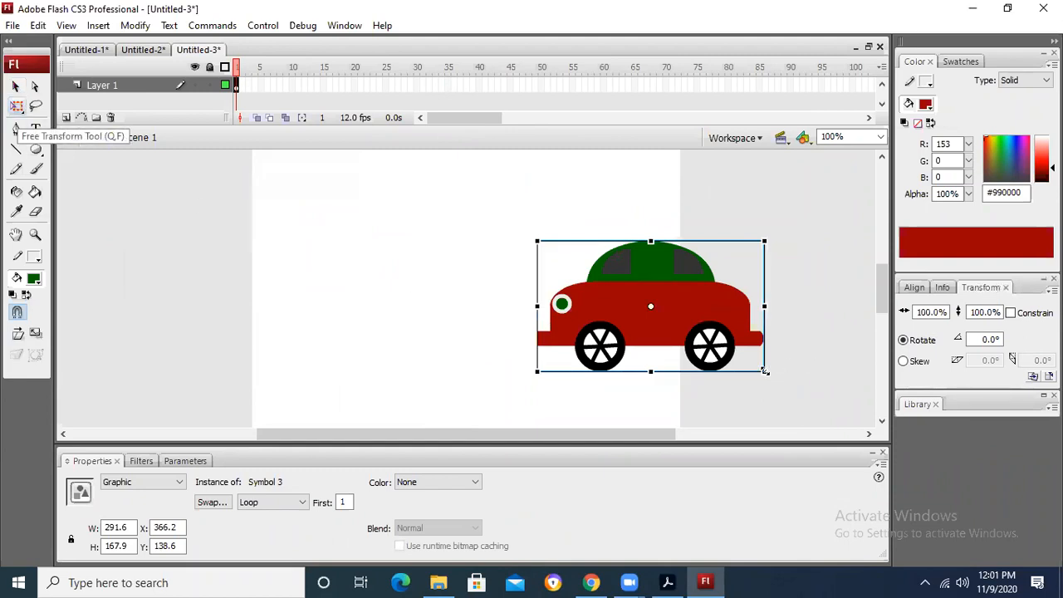
pyautogui.moveTo(765, 371); pyautogui.dragTo(692, 332)
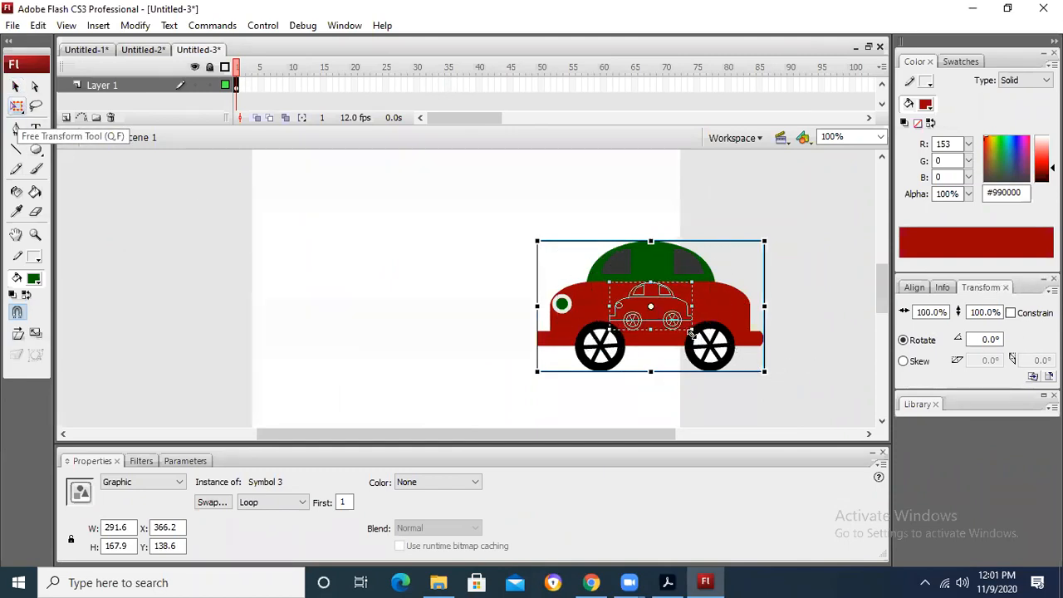
pyautogui.moveTo(748, 237); pyautogui.dragTo(748, 238)
pyautogui.moveTo(671, 314); pyautogui.dragTo(763, 397)
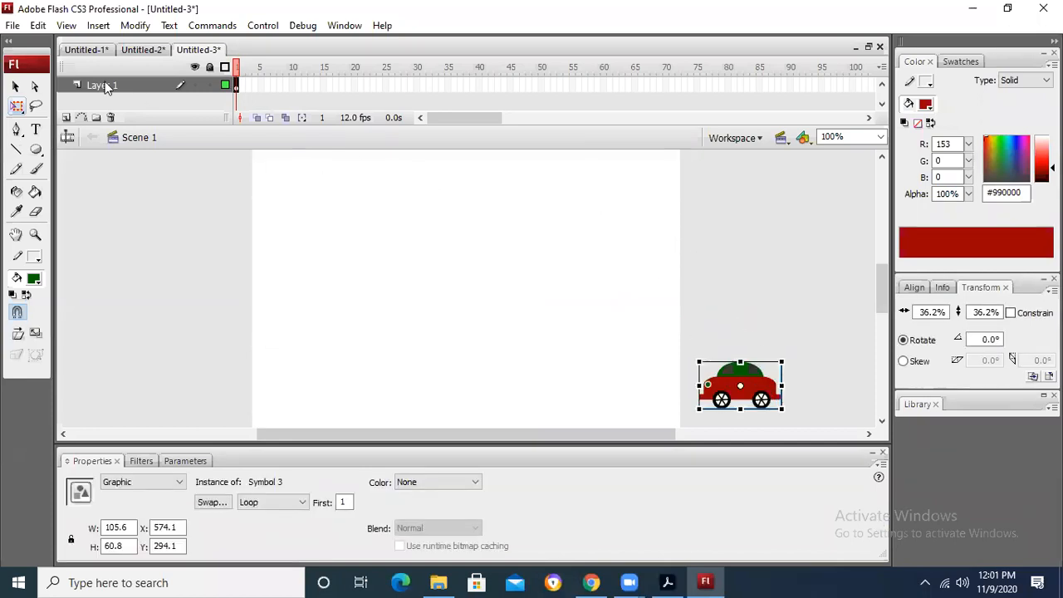
# Step: Add a new layer named Background and move it below Layer 1
pyautogui.click(65, 118)
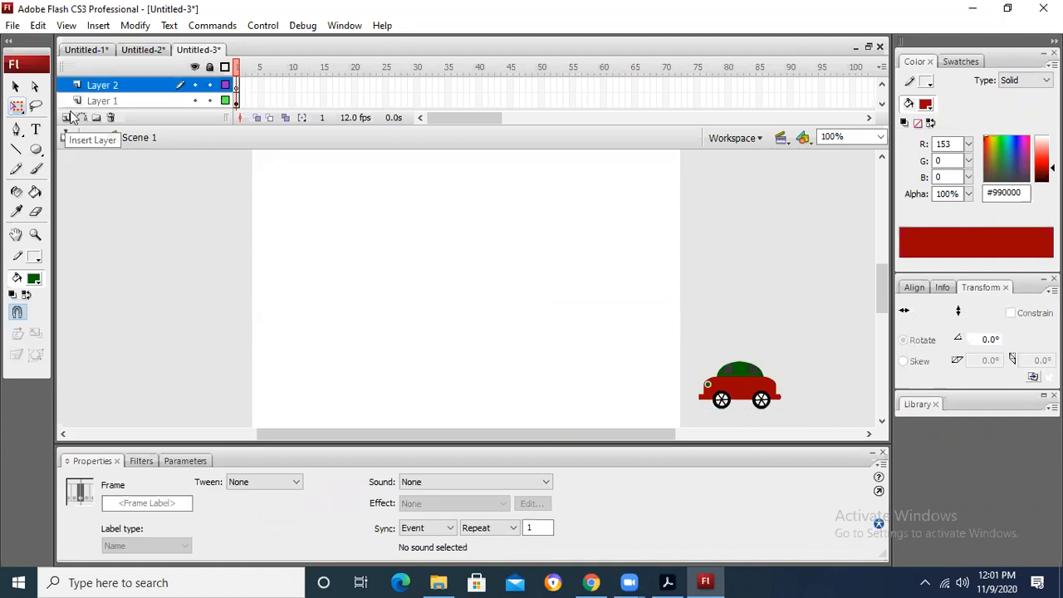
pyautogui.doubleClick(132, 88)
pyautogui.write('Background')
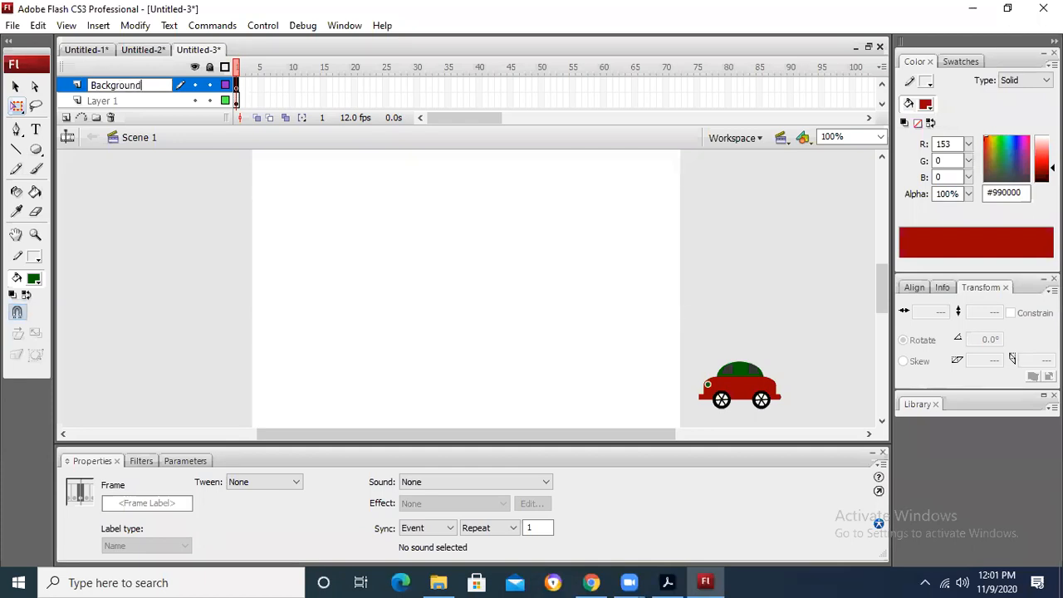
pyautogui.click(158, 227)
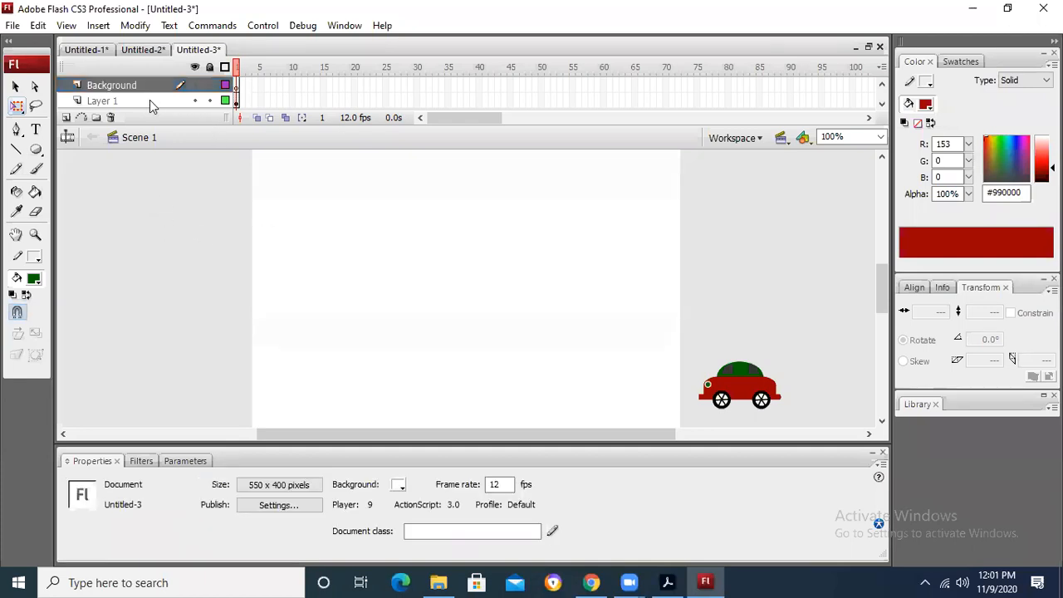
pyautogui.moveTo(151, 92); pyautogui.dragTo(160, 113)
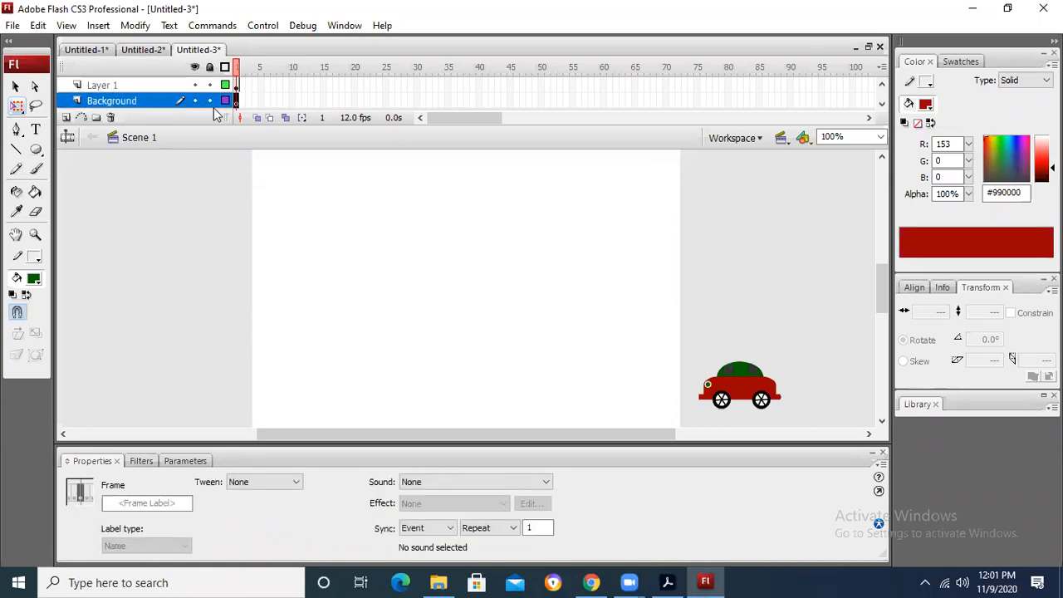
# Step: Draw a #666666 gray rectangle about 549 by 92 pixels across the lower part of the stage on the Background layer
pyautogui.click(40, 146)
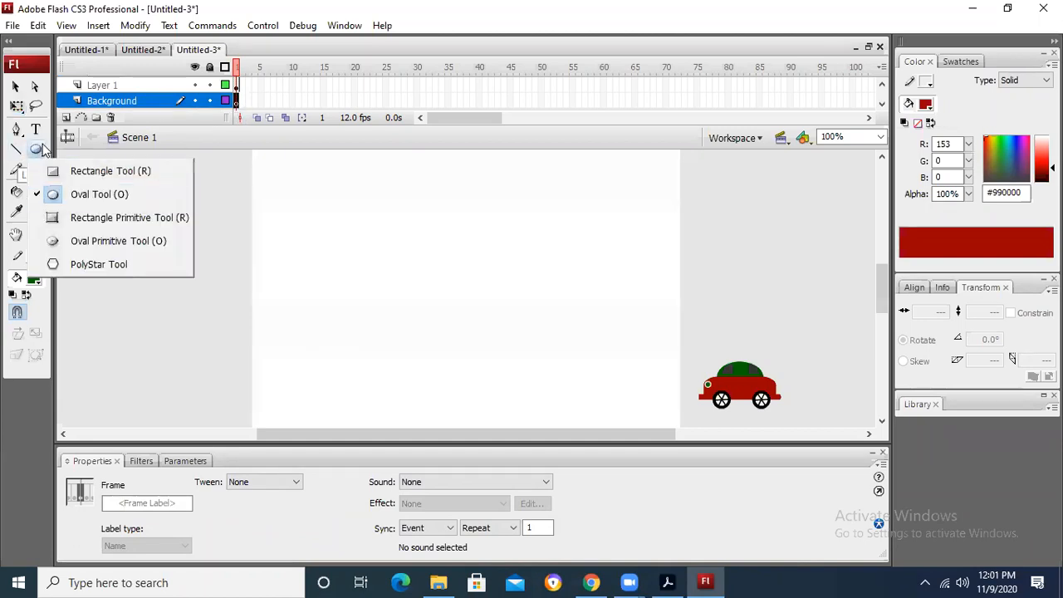
pyautogui.click(72, 176)
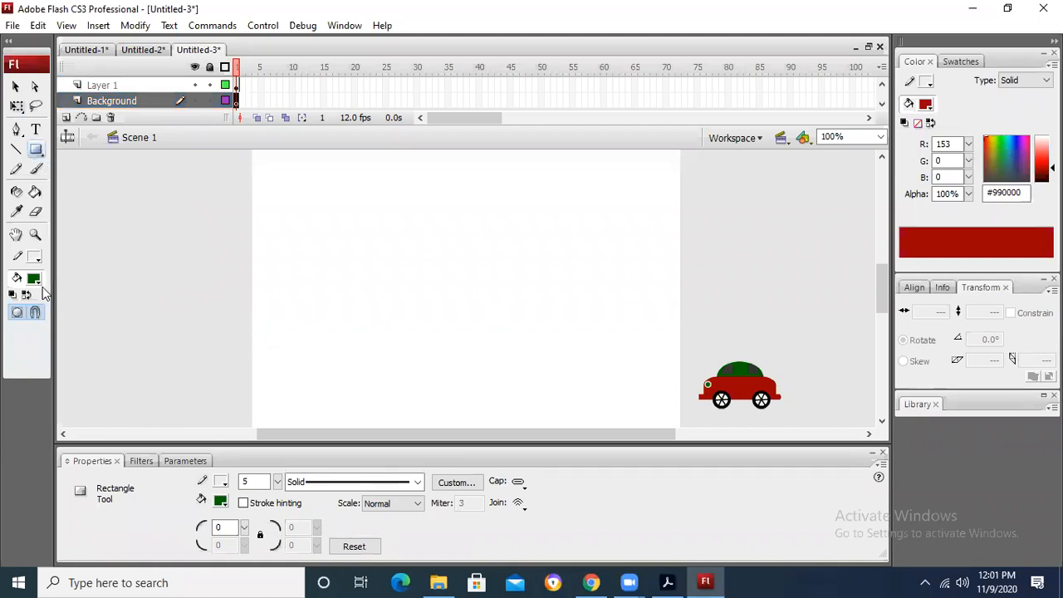
pyautogui.click(34, 280)
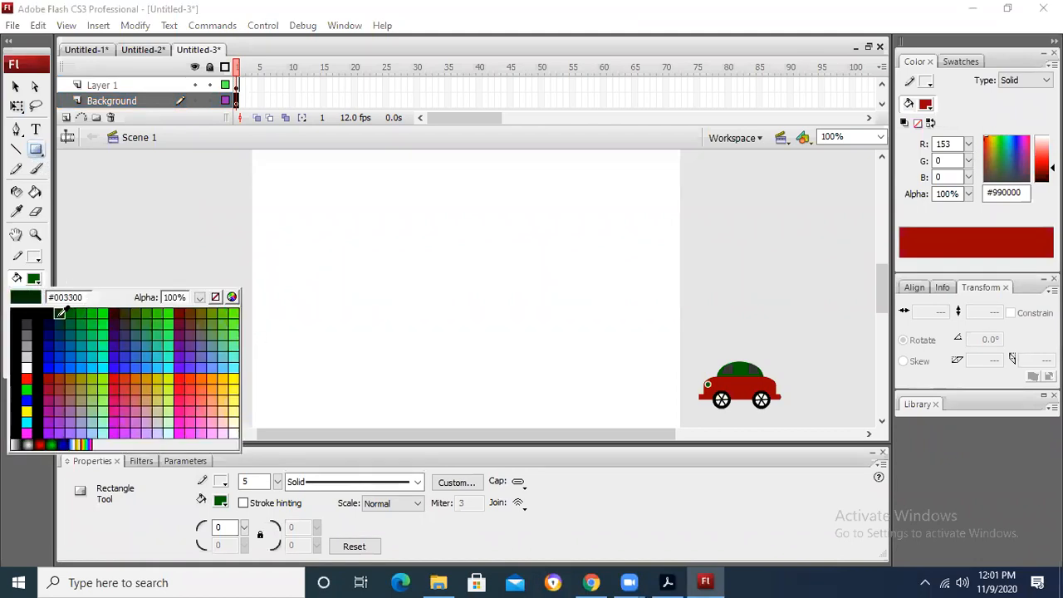
pyautogui.click(27, 334)
pyautogui.moveTo(252, 357); pyautogui.dragTo(650, 421)
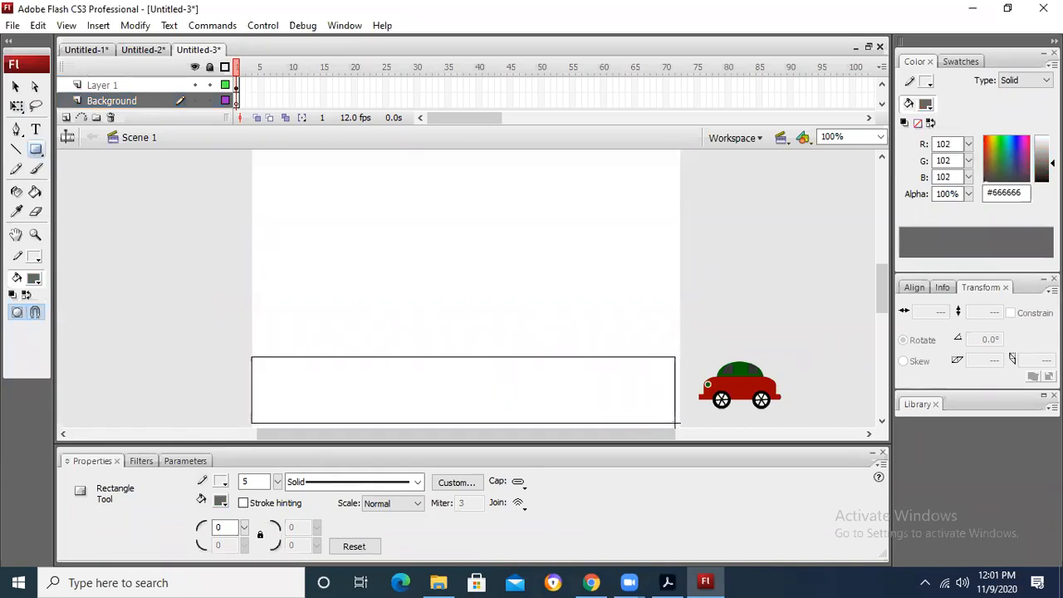
pyautogui.moveTo(678, 428); pyautogui.dragTo(678, 428)
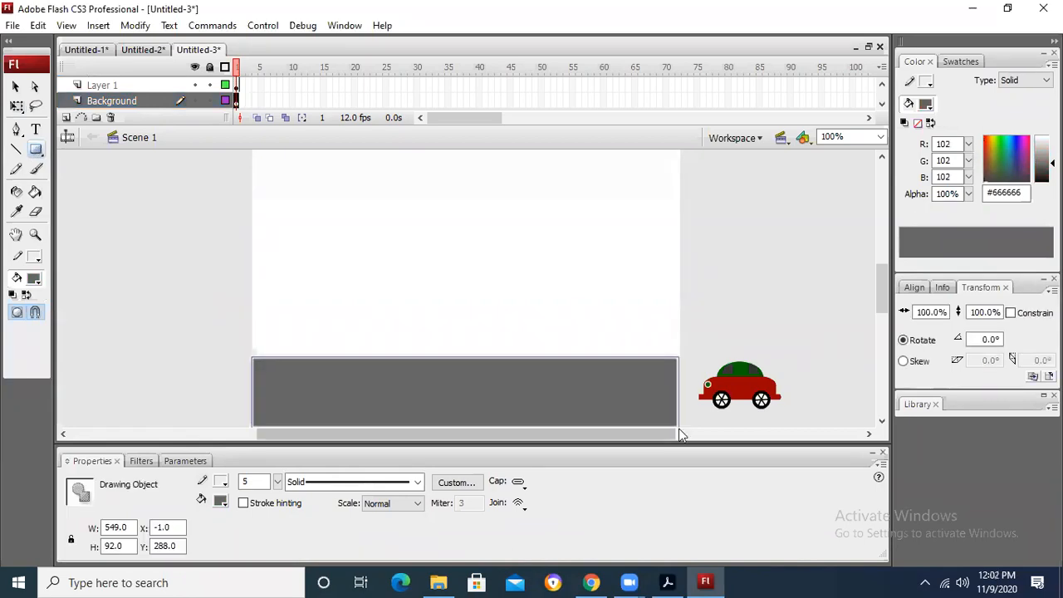
# Step: Set the gray rectangle's outline color to #CBDDE9 and reposition it across the lower part of the stage
pyautogui.click(16, 85)
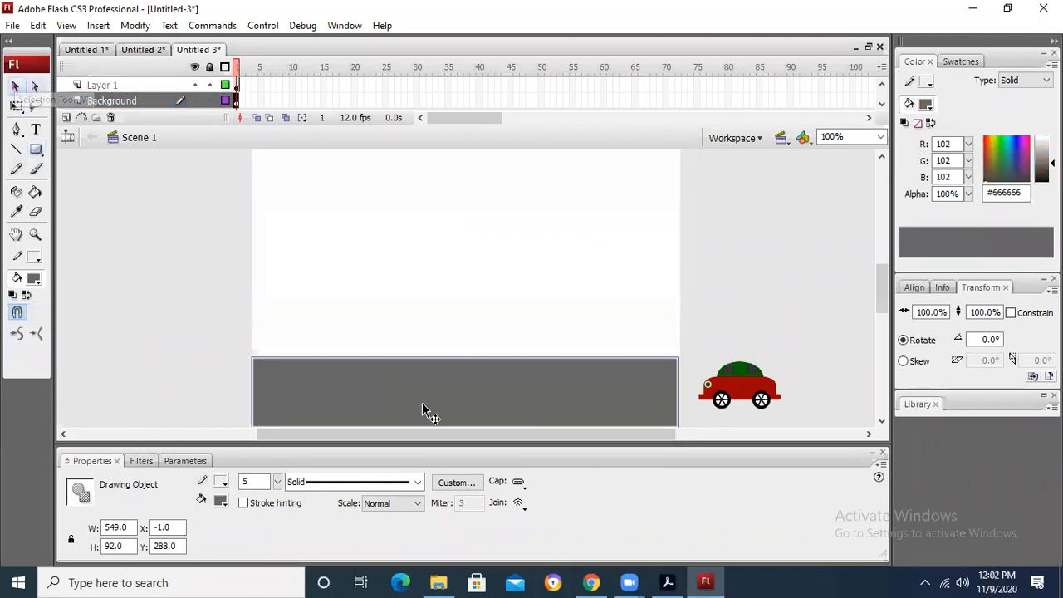
pyautogui.rightClick(425, 399)
pyautogui.click(34, 258)
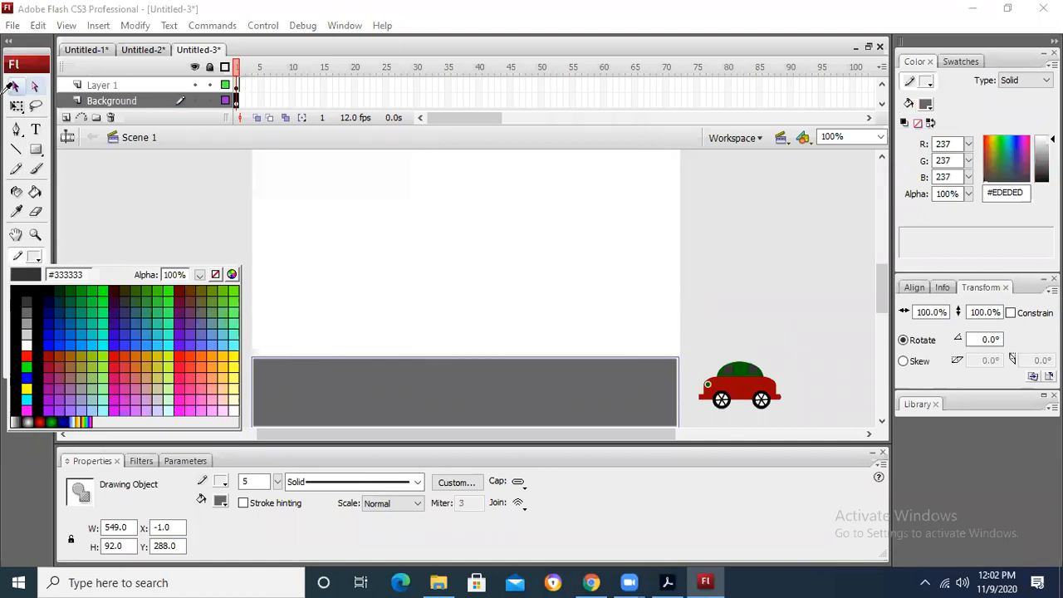
pyautogui.click(25, 85)
pyautogui.moveTo(424, 378); pyautogui.dragTo(366, 220)
pyautogui.moveTo(384, 292); pyautogui.dragTo(436, 399)
pyautogui.click(90, 185)
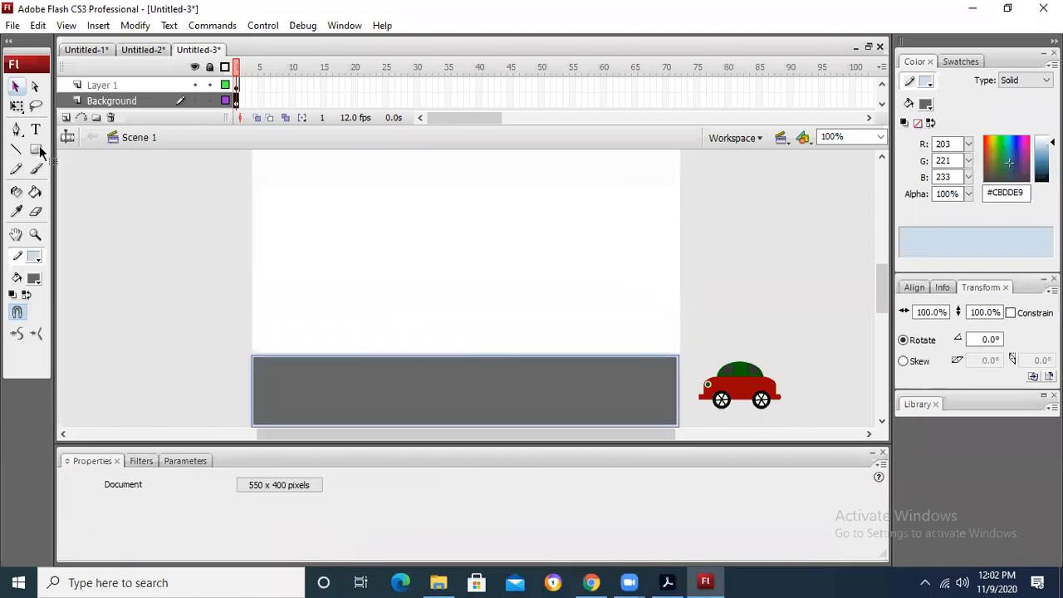
# Step: Draw a white rectangle without an outline, about 79 by 13 pixels, near the left end of the gray road as a lane dash
pyautogui.click(37, 150)
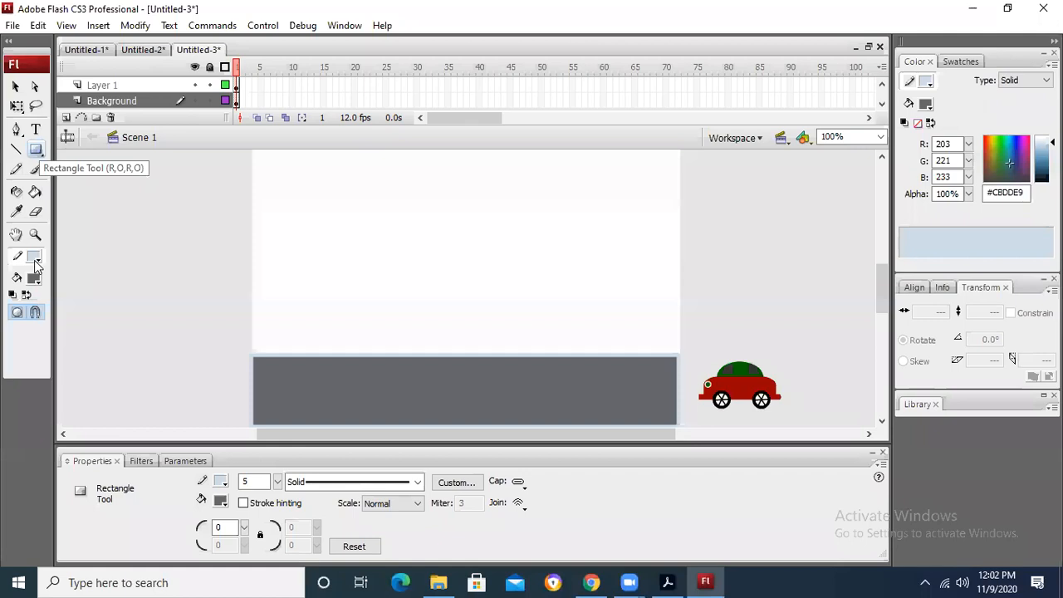
pyautogui.click(35, 259)
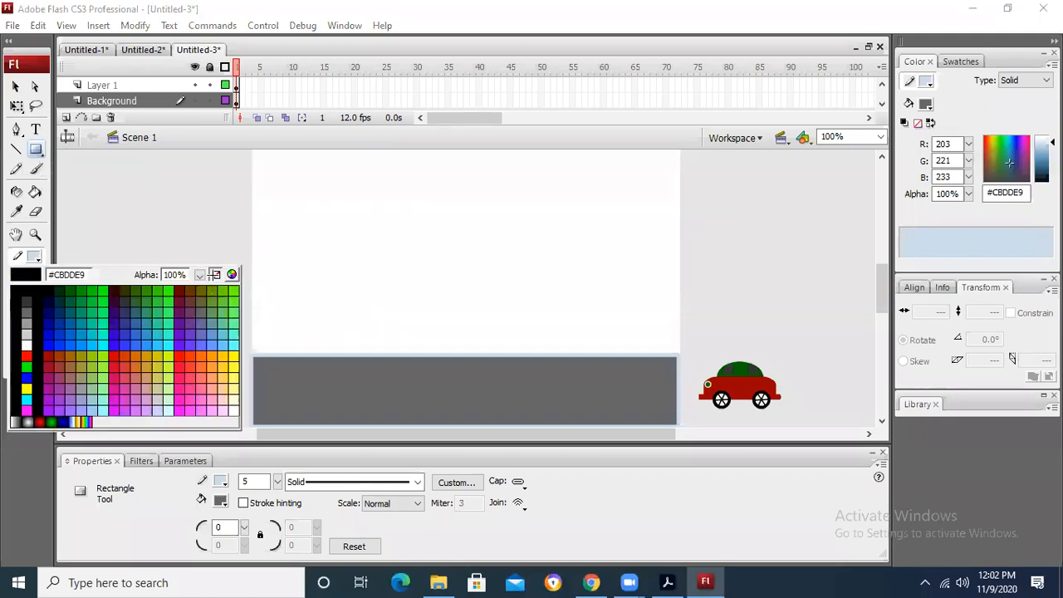
pyautogui.click(216, 275)
pyautogui.click(37, 280)
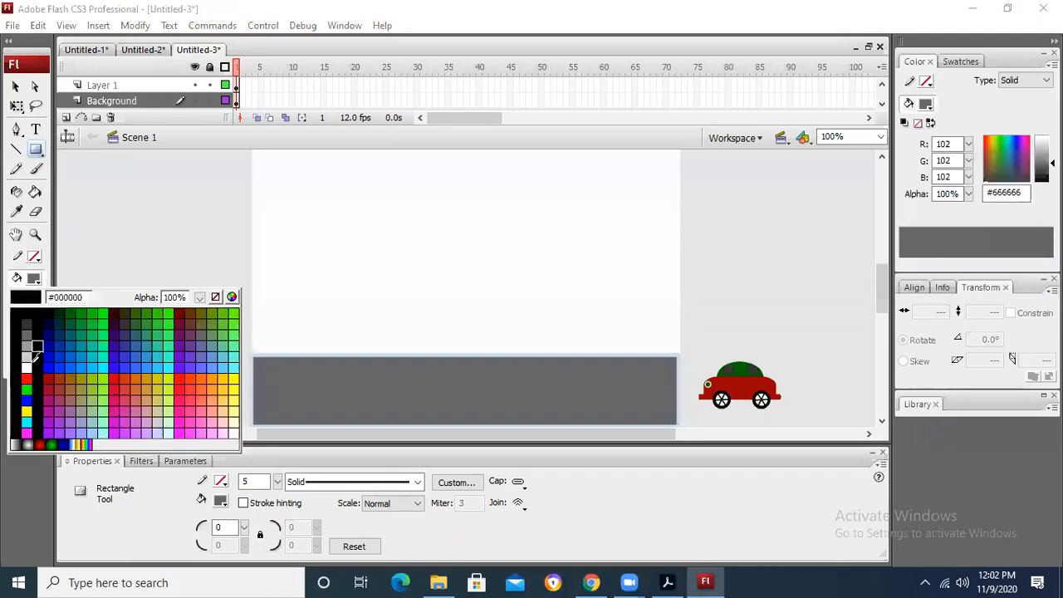
pyautogui.click(25, 371)
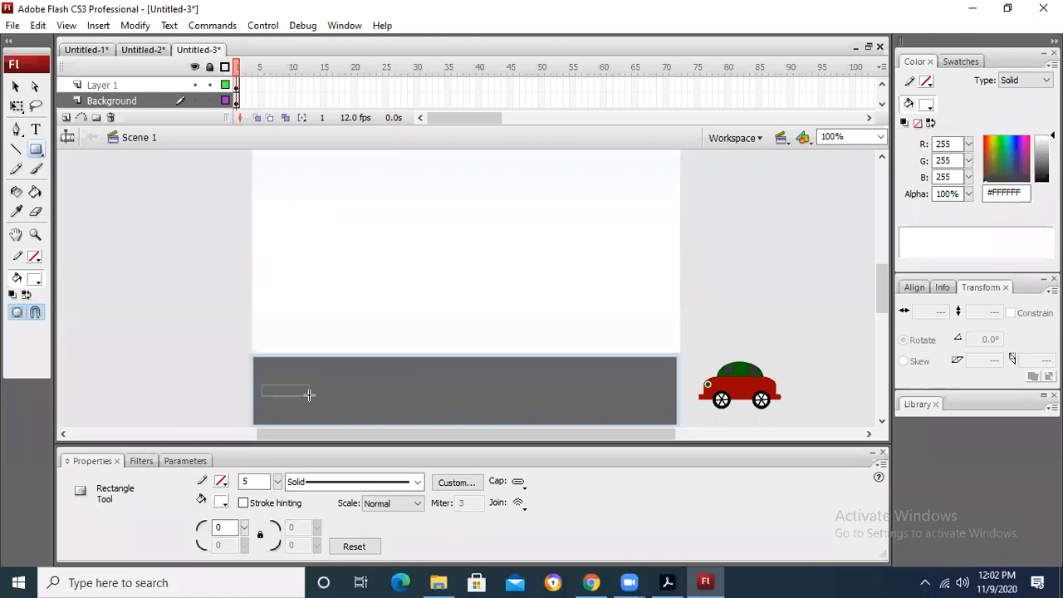
pyautogui.moveTo(308, 394); pyautogui.dragTo(323, 395)
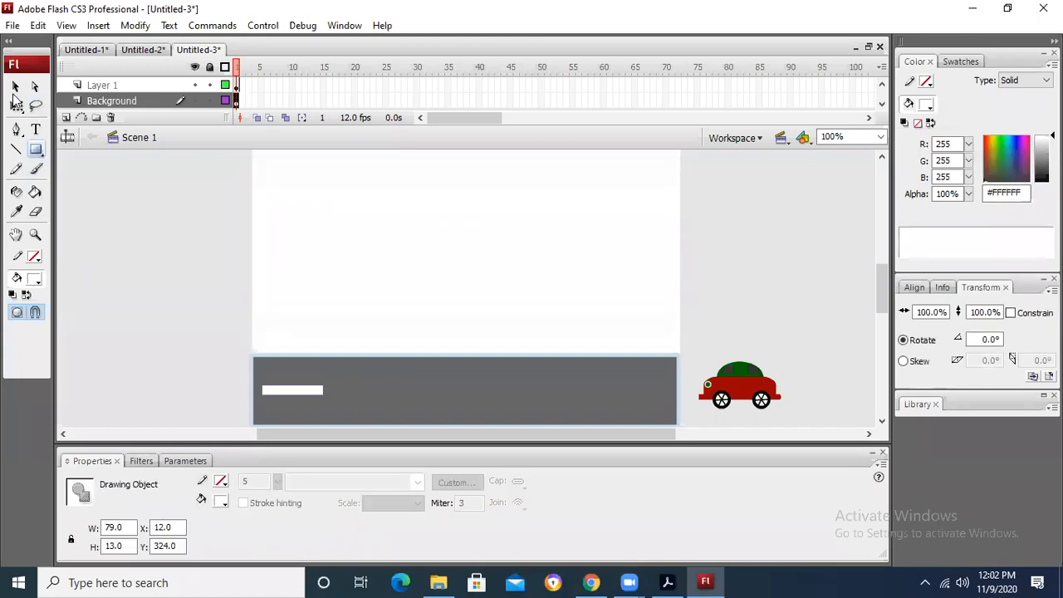
# Step: Duplicate the white dash along the road to make a row of four lane markings, deleting the extra copy
pyautogui.click(15, 87)
pyautogui.moveTo(301, 388); pyautogui.dragTo(604, 392)
pyautogui.moveTo(668, 389); pyautogui.dragTo(669, 391)
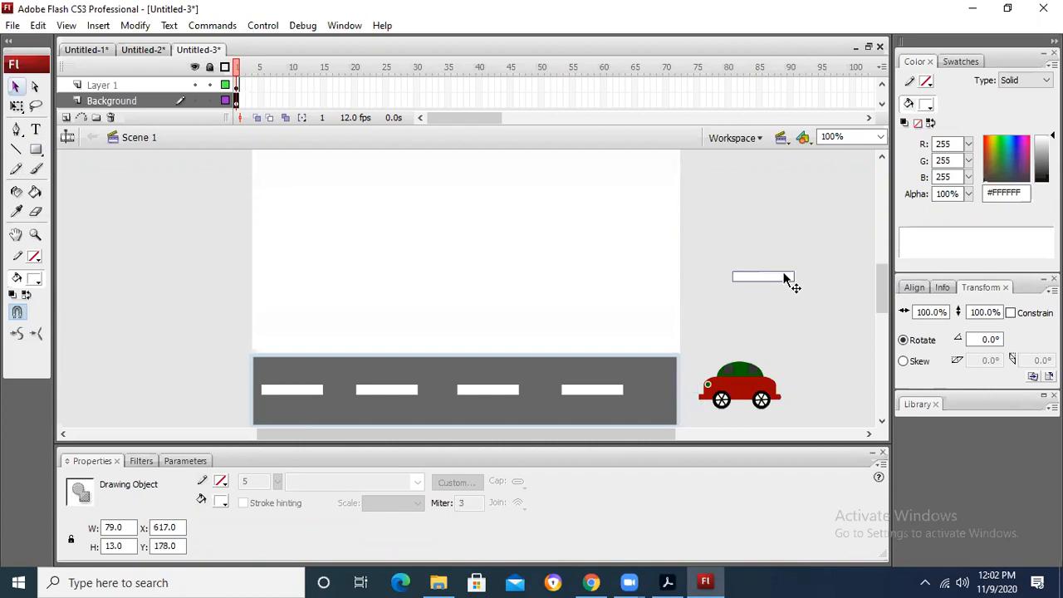
pyautogui.press('Delete')
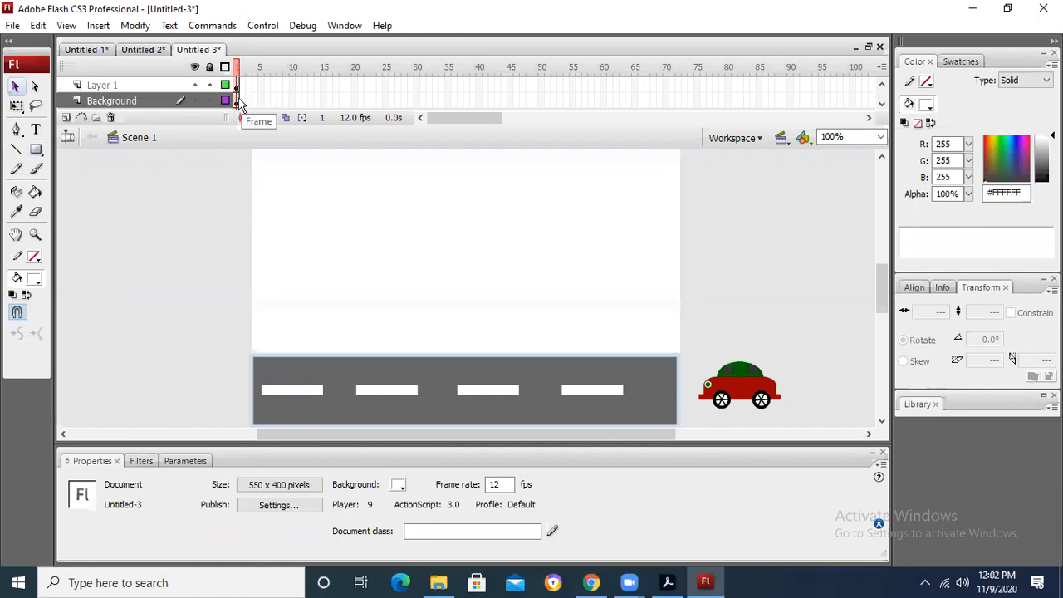
# Step: Insert a keyframe at frame 50 of the Background layer and compare it with frame 1
pyautogui.click(237, 100)
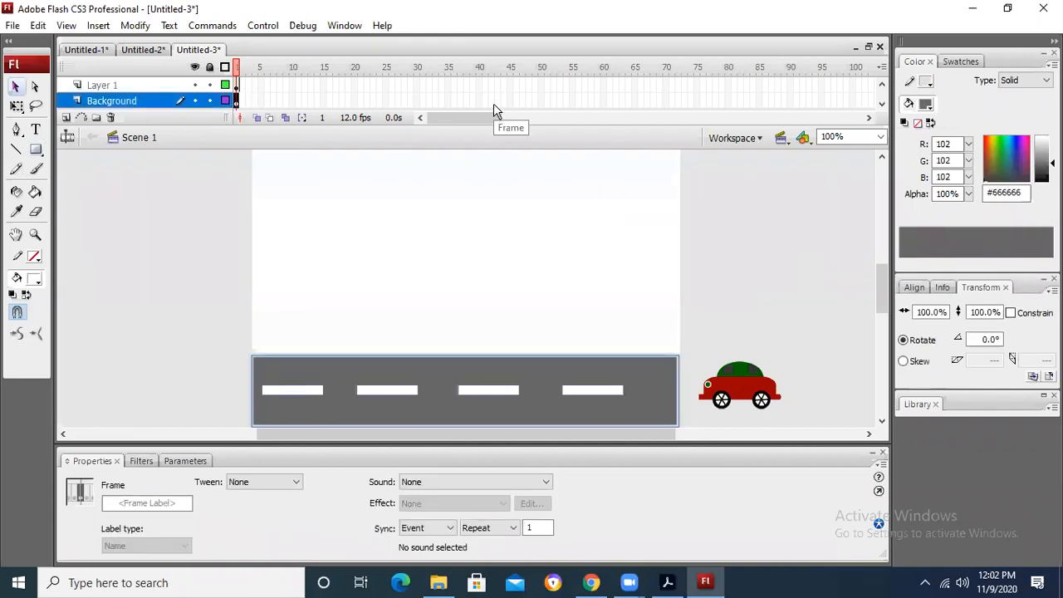
pyautogui.click(543, 101)
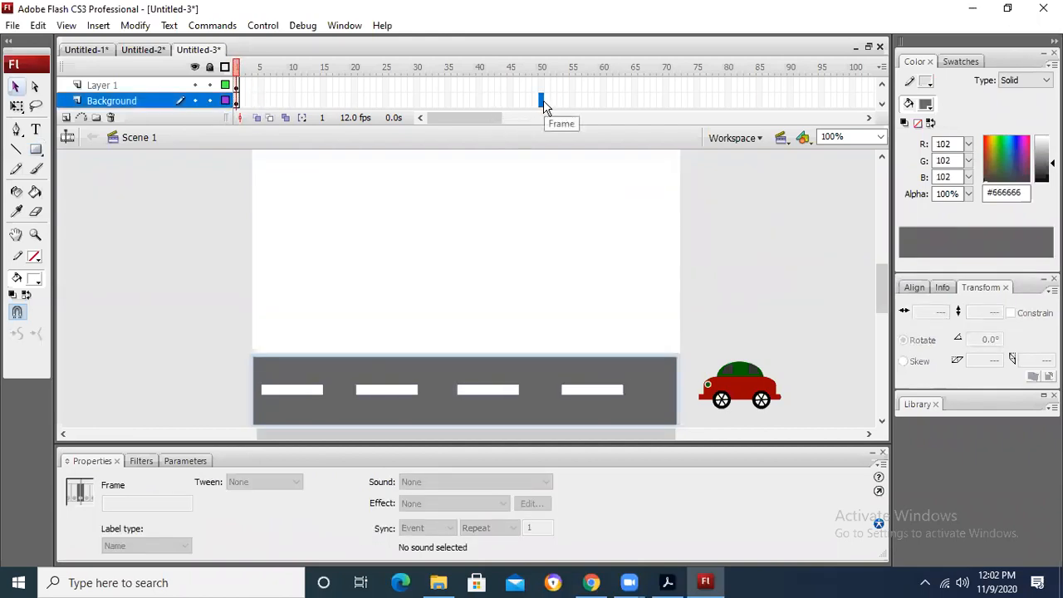
pyautogui.press('F6')
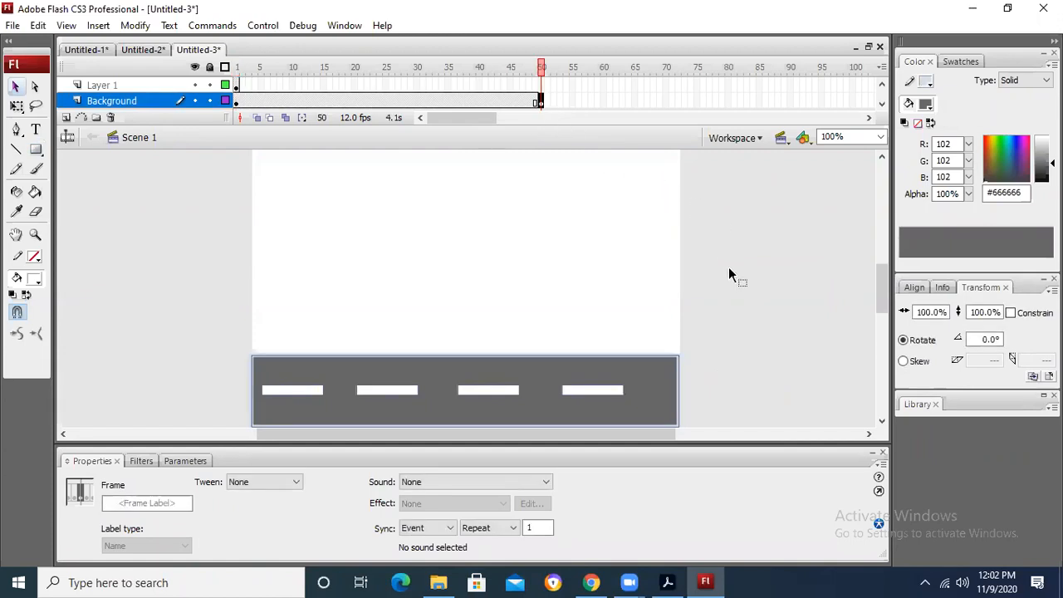
pyautogui.click(237, 103)
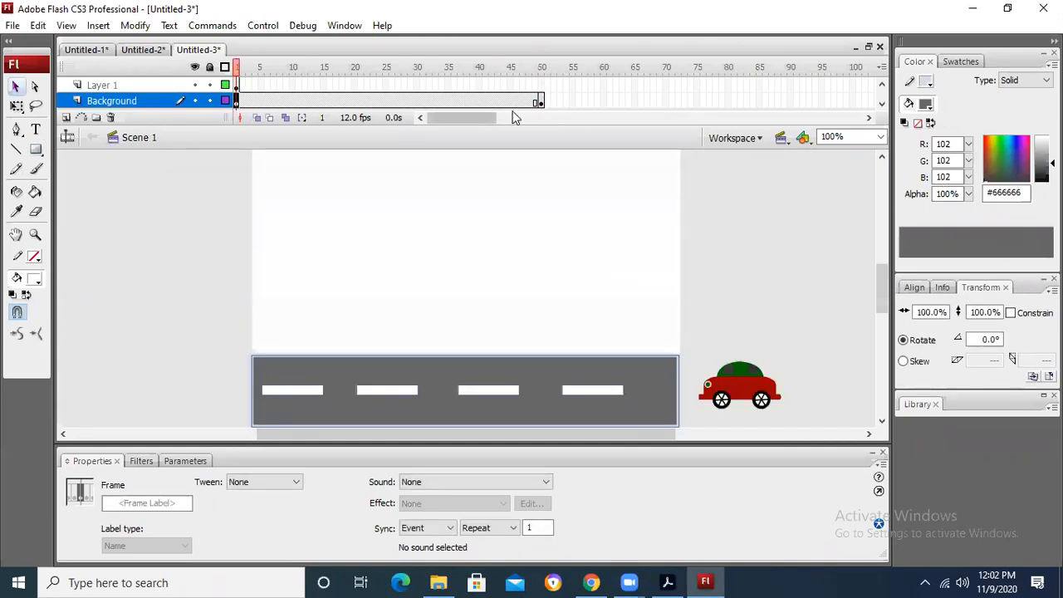
pyautogui.click(539, 101)
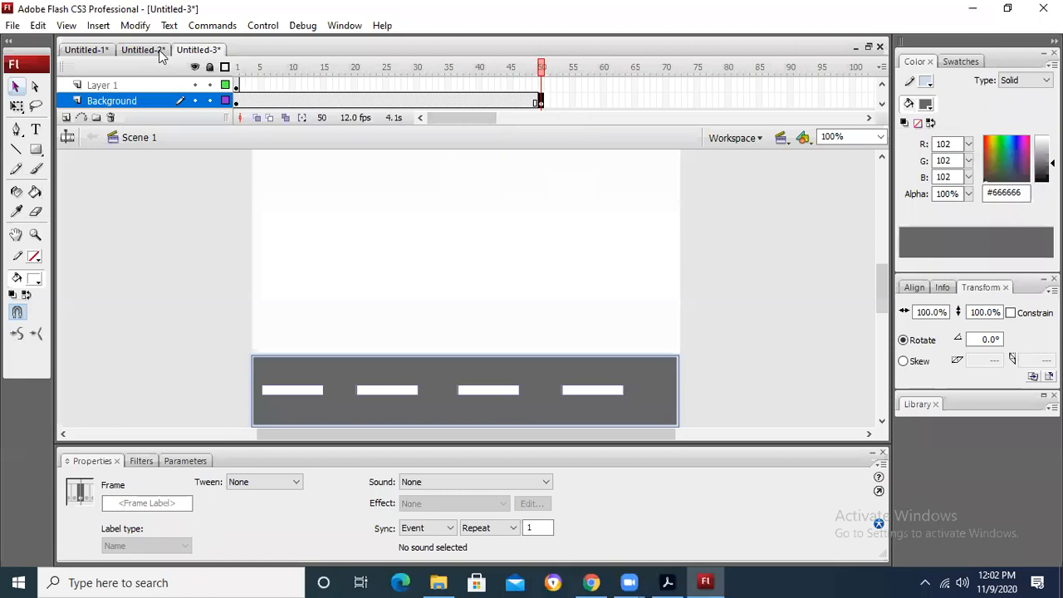
# Step: Rename Layer 1 to Car and insert a keyframe at its frame 50
pyautogui.doubleClick(129, 83)
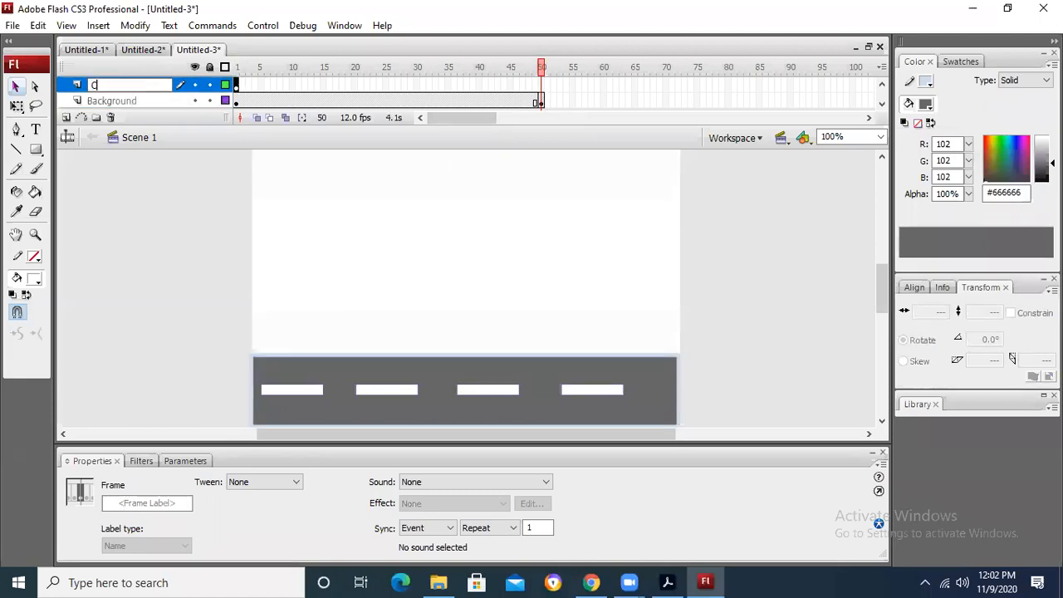
pyautogui.click(191, 266)
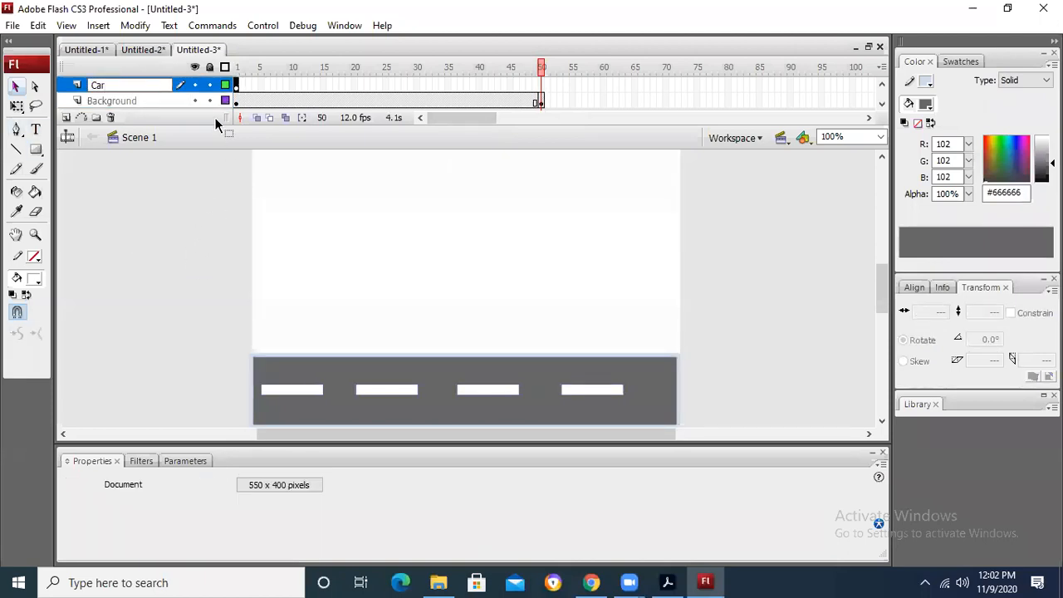
pyautogui.click(238, 85)
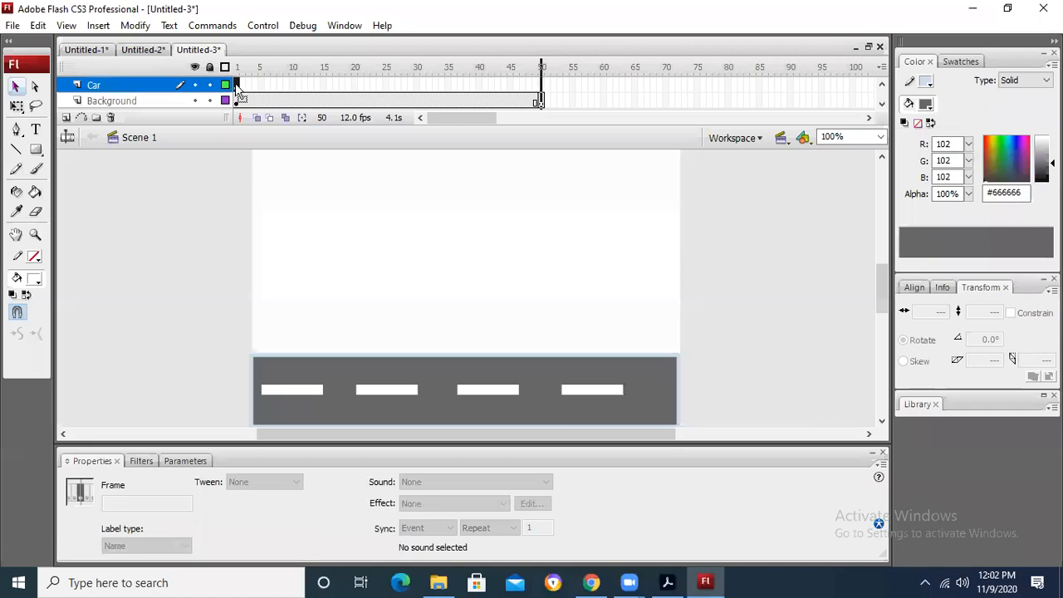
pyautogui.click(542, 84)
pyautogui.press('F6')
# Step: Move the car horizontally past the road's left end in frame 50, and create a motion tween between the Car layer's keyframes
pyautogui.moveTo(719, 383); pyautogui.dragTo(194, 384)
pyautogui.click(746, 246)
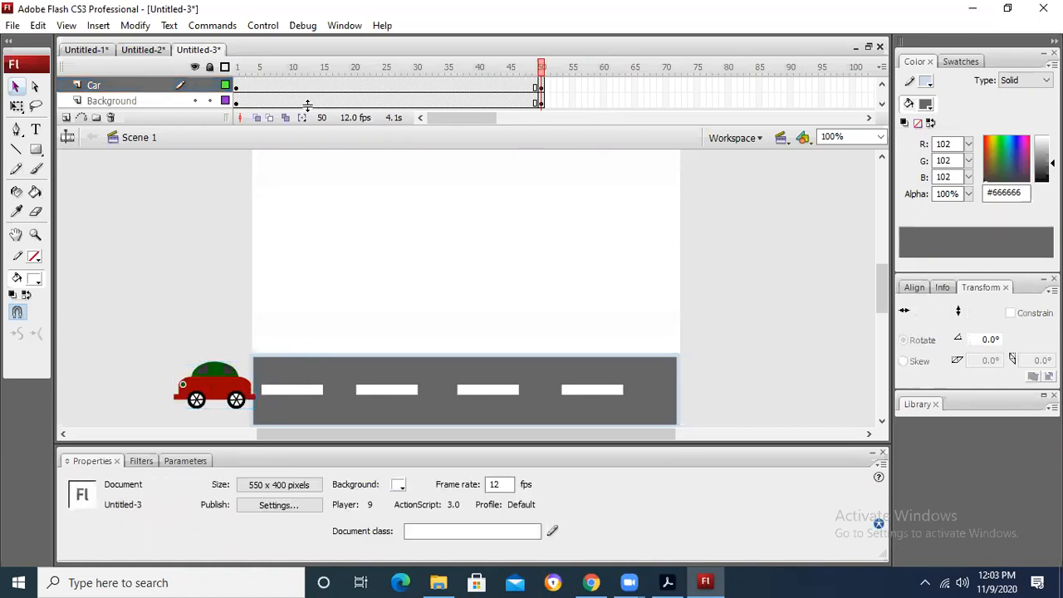
pyautogui.click(269, 88)
pyautogui.rightClick(269, 88)
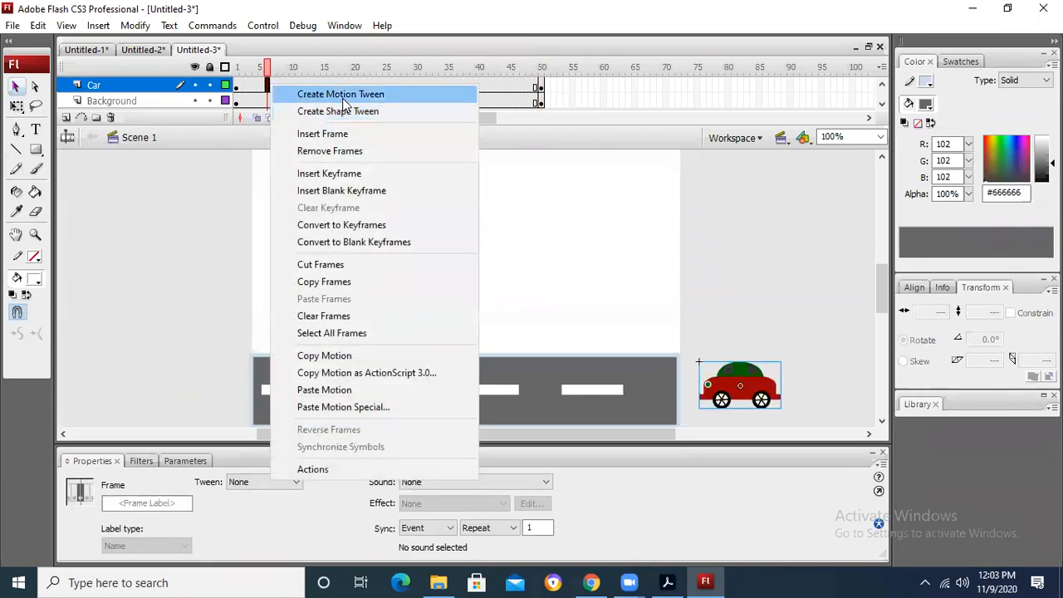
pyautogui.click(344, 102)
pyautogui.click(731, 215)
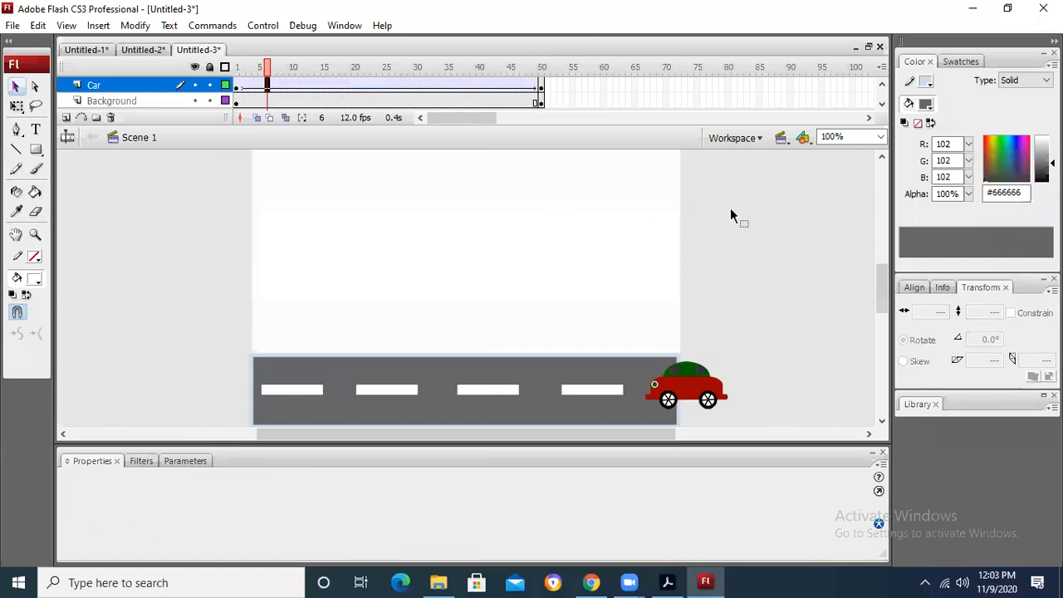
# Step: Test the car animation, set the document frame rate to 20 fps, and test the movie again
pyautogui.hotkey('ctrl', 'Return')
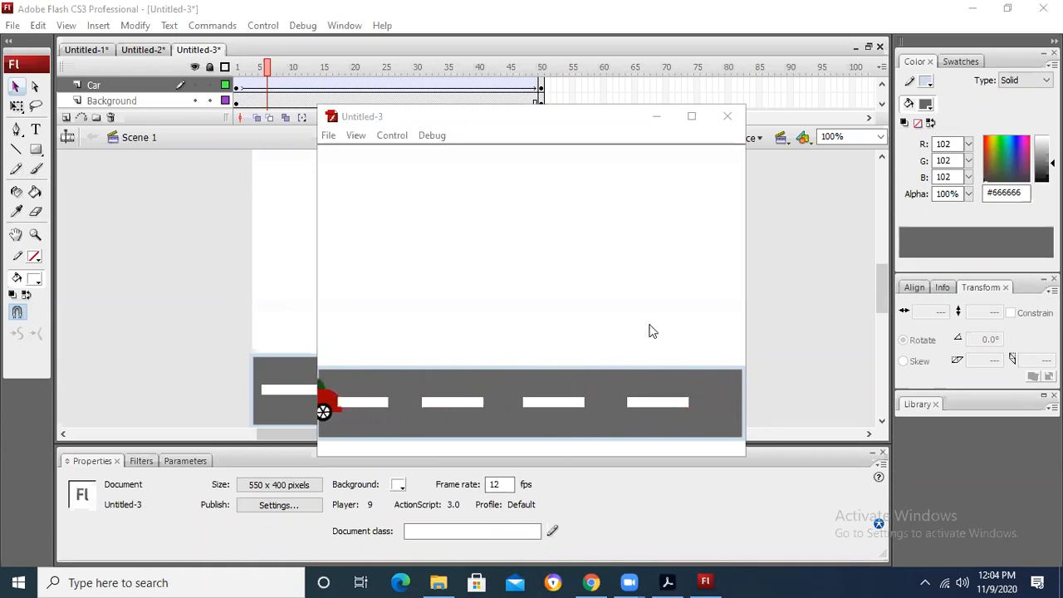
pyautogui.click(731, 120)
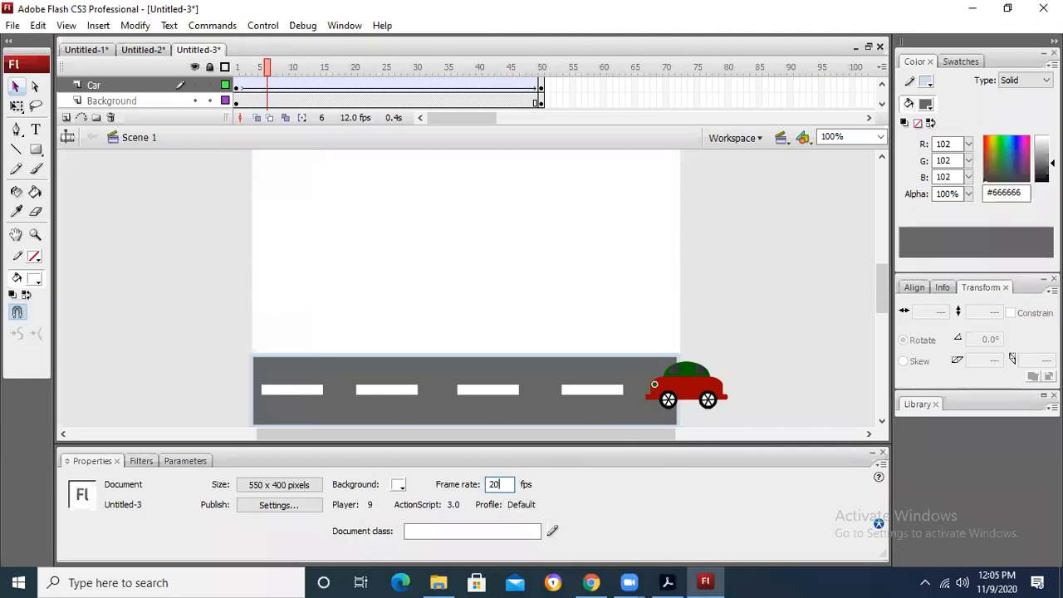
pyautogui.hotkey('ctrl', 'Return')
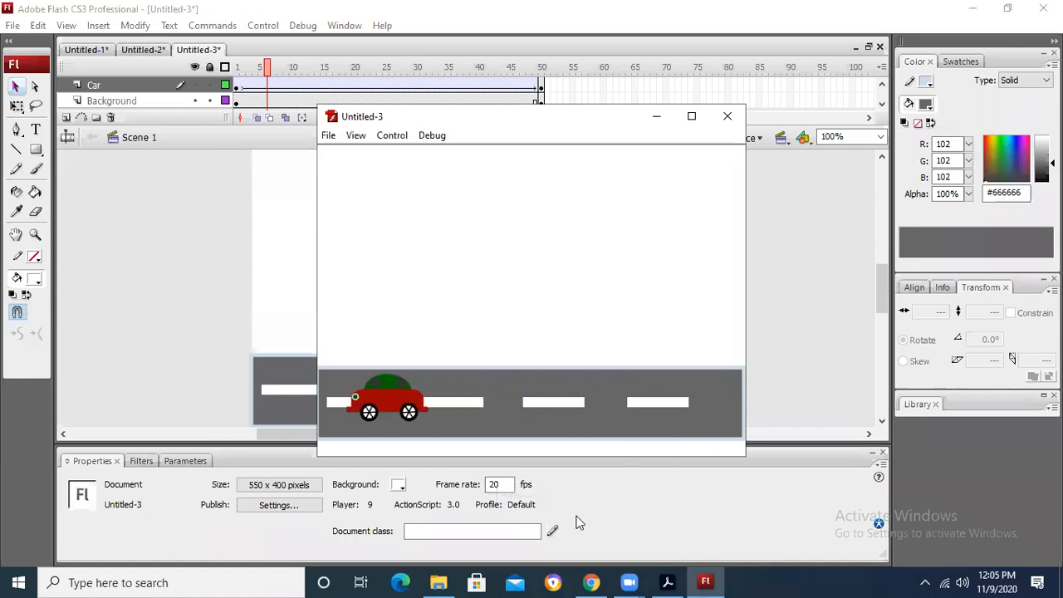
pyautogui.click(727, 119)
# Step: Set the document frame rate to 30 fps and test the movie
pyautogui.doubleClick(506, 485)
pyautogui.write('20')
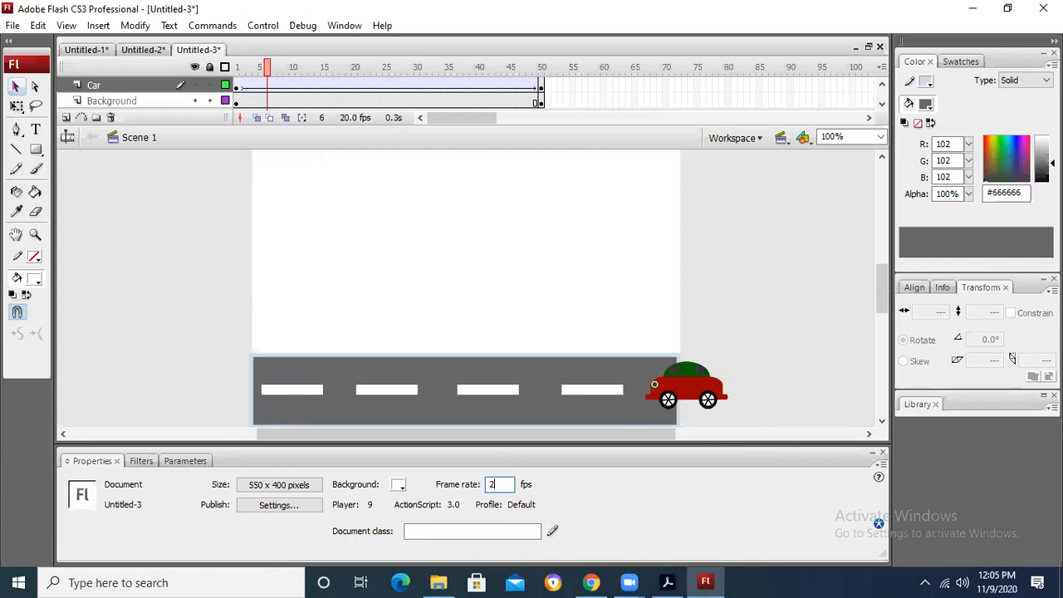
pyautogui.press('BackSpace')
pyautogui.press('BackSpace')
pyautogui.write('30')
pyautogui.press('Return')
pyautogui.click(712, 259)
pyautogui.hotkey('ctrl', 'Return')
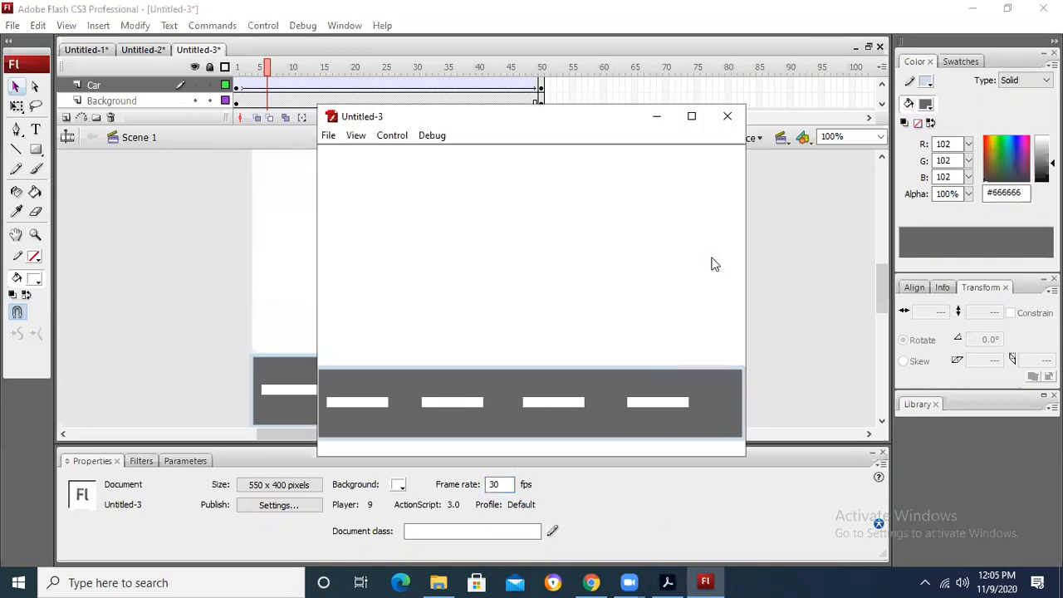
pyautogui.click(727, 116)
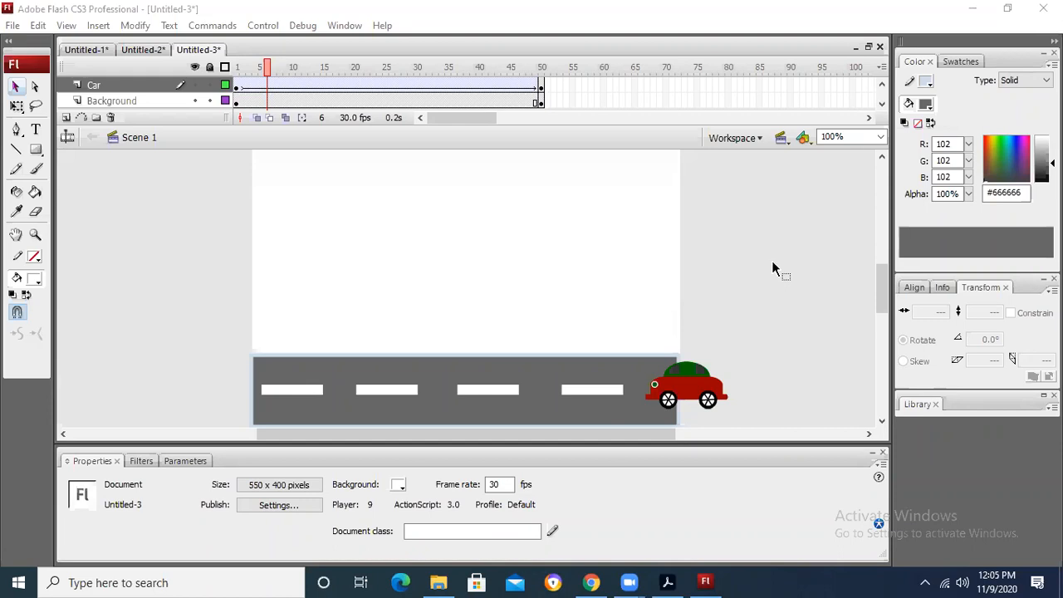
# Step: Create a new Flash File (ActionScript 3.0) document
pyautogui.click(13, 26)
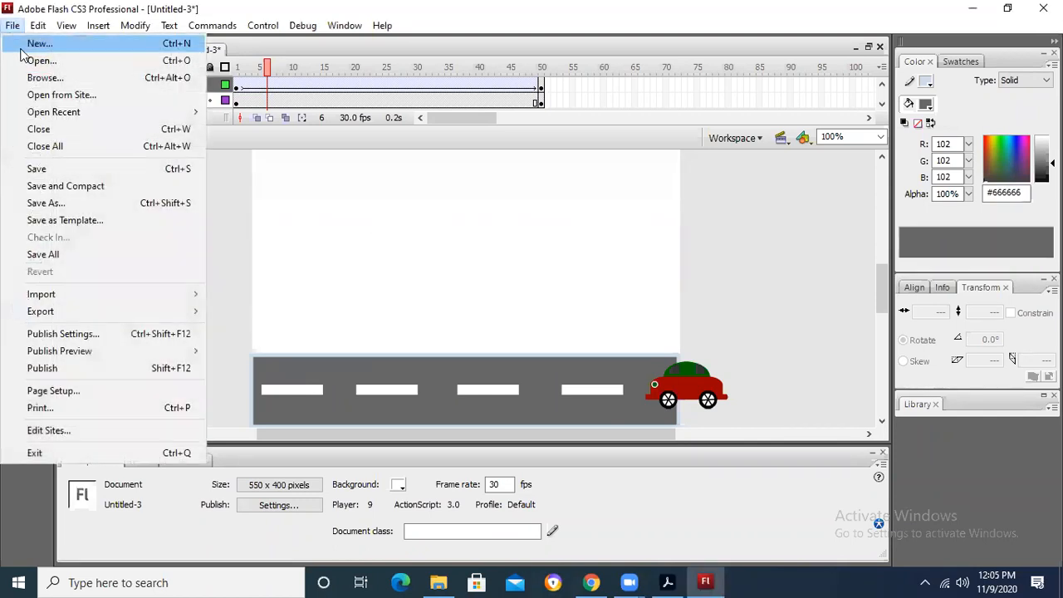
pyautogui.click(33, 39)
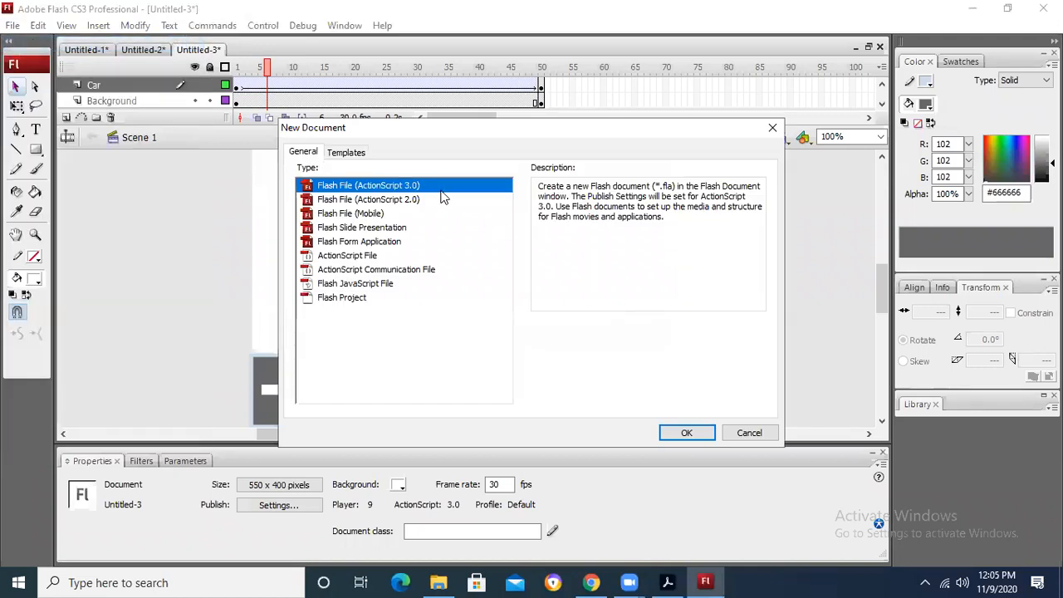
pyautogui.press('Escape')
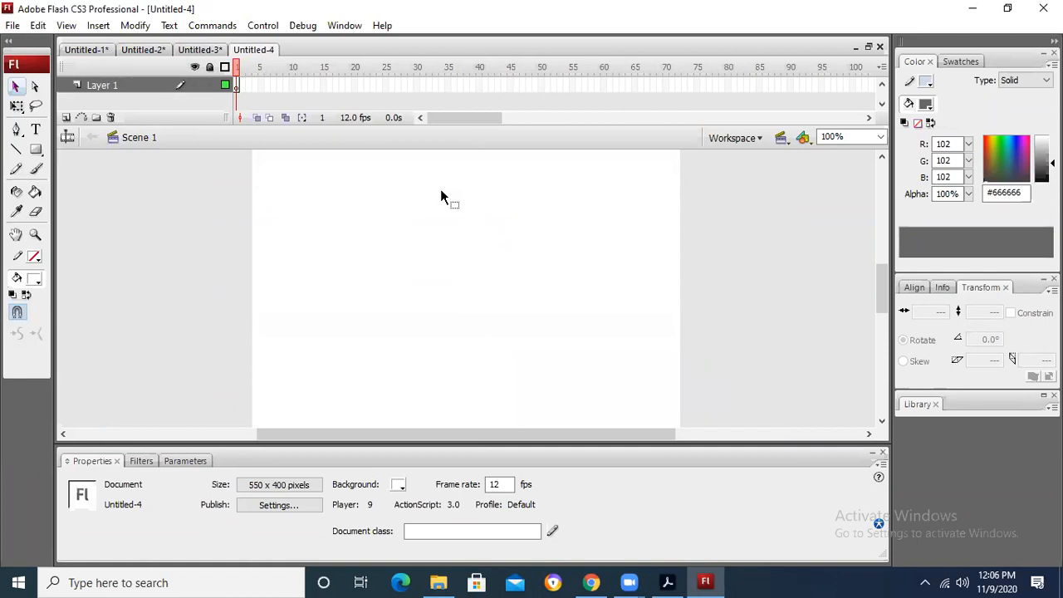
# Step: Draw a #00CC00 green rectangle without an outline, about 183 by 95 pixels, in the left part of the stage
pyautogui.click(36, 149)
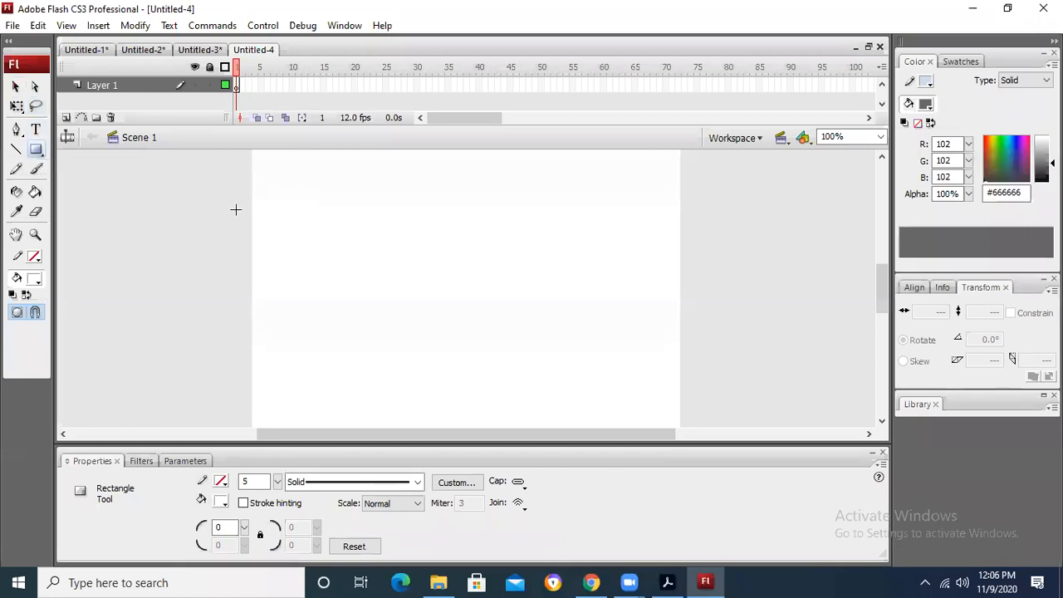
pyautogui.click(37, 279)
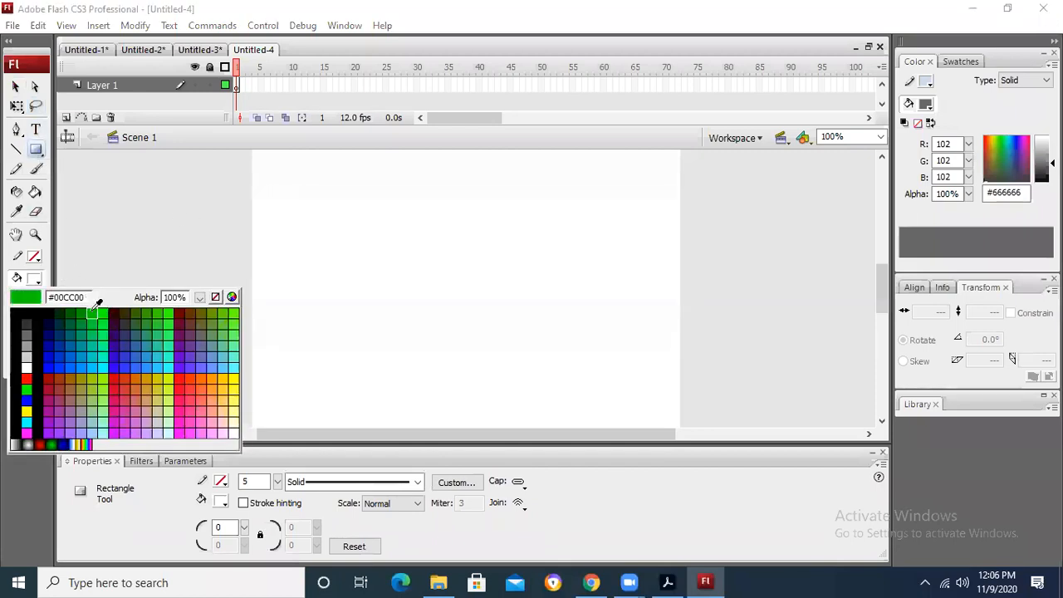
pyautogui.click(94, 309)
pyautogui.moveTo(306, 213); pyautogui.dragTo(448, 286)
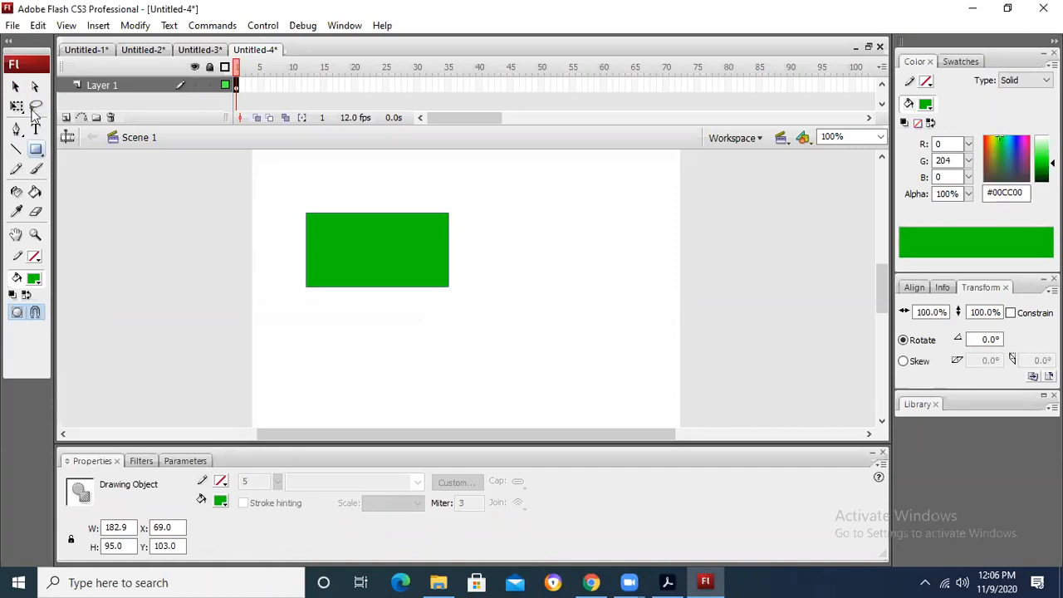
# Step: Break apart the green rectangle into an editable shape and deselect it
pyautogui.click(16, 87)
pyautogui.rightClick(370, 237)
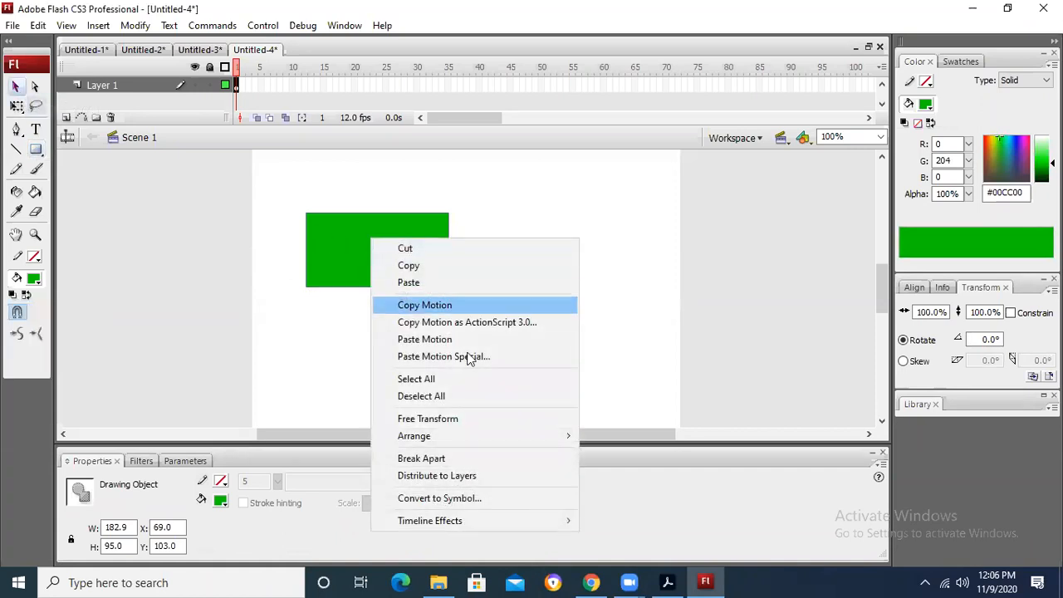
pyautogui.click(465, 458)
pyautogui.click(460, 228)
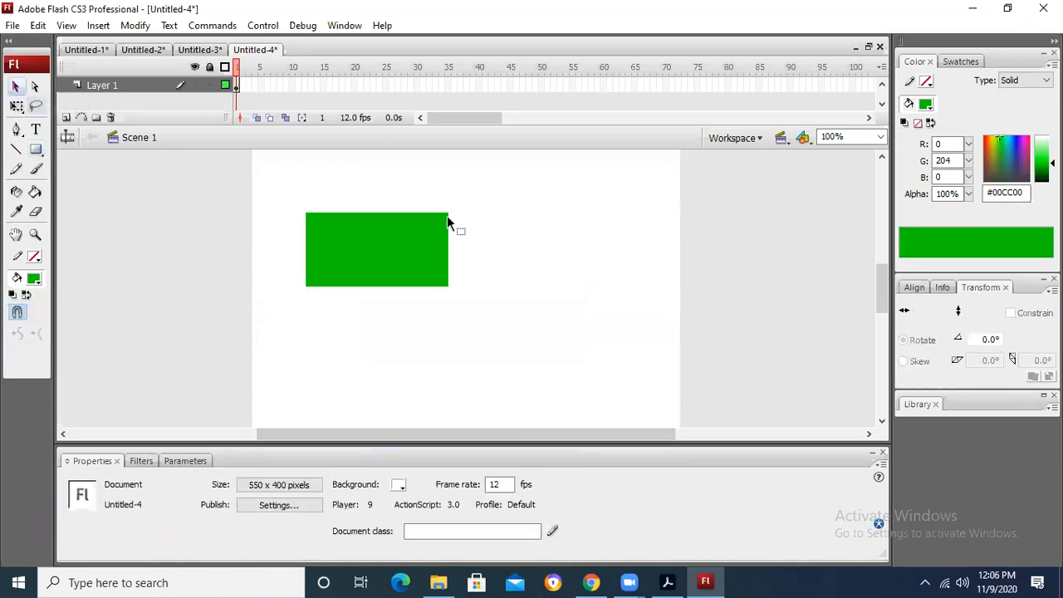
# Step: Reshape the green rectangle into a right triangle by collapsing its upper-right corner, and move it to about X 343.9, Y 87
pyautogui.moveTo(445, 215); pyautogui.dragTo(658, 226)
pyautogui.click(600, 309)
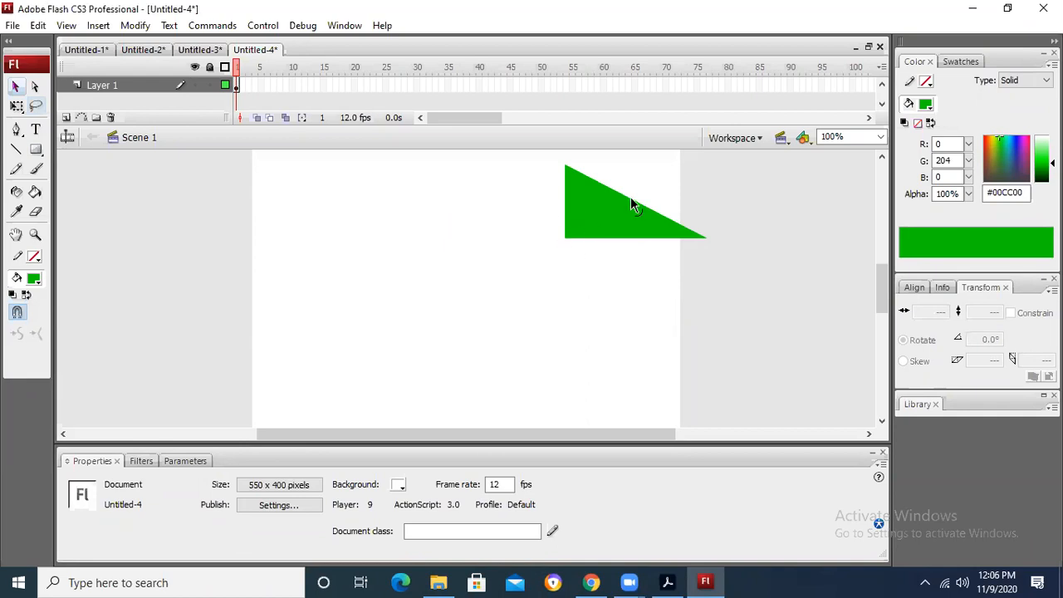
pyautogui.moveTo(614, 218); pyautogui.dragTo(526, 253)
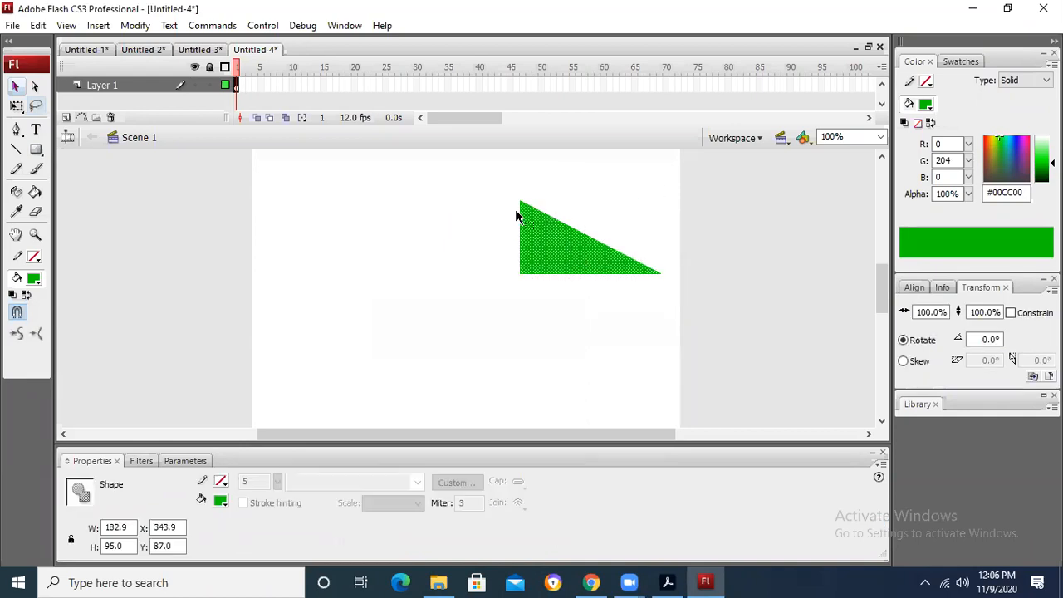
# Step: Try reshaping the right triangle by moving its top corner inward above the middle of its base, and undo the reshaping
pyautogui.click(549, 181)
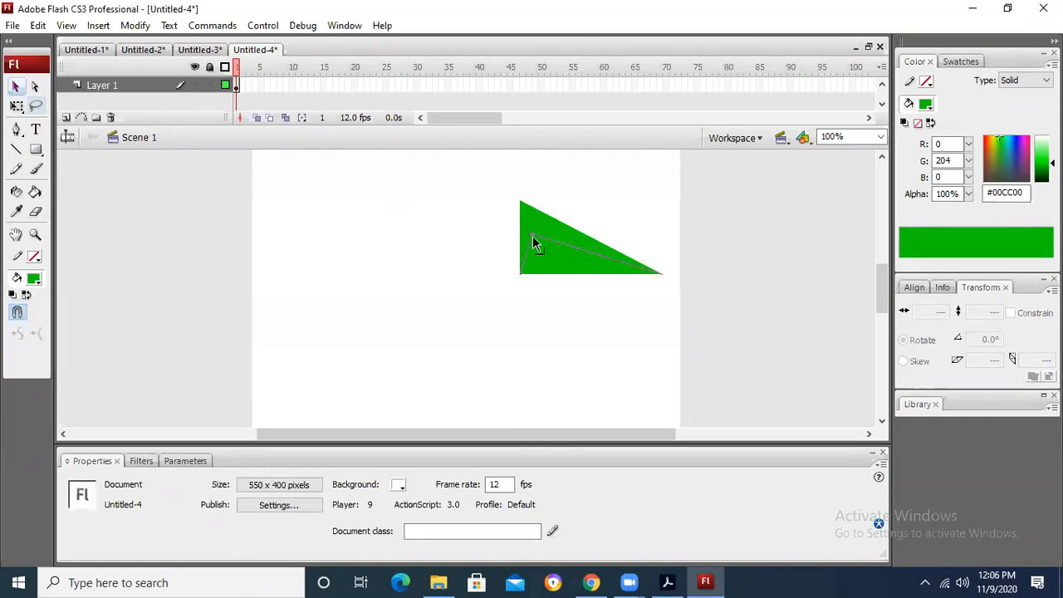
pyautogui.moveTo(544, 252); pyautogui.dragTo(579, 187)
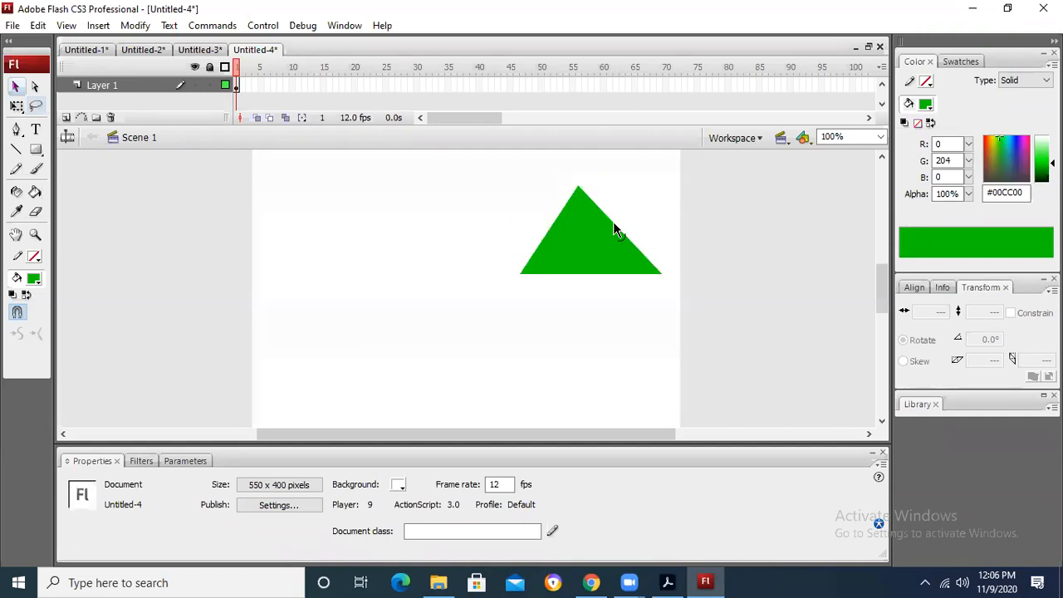
pyautogui.moveTo(617, 215); pyautogui.dragTo(623, 209)
pyautogui.hotkey('ctrl', 'z')
pyautogui.hotkey('ctrl', 'z')
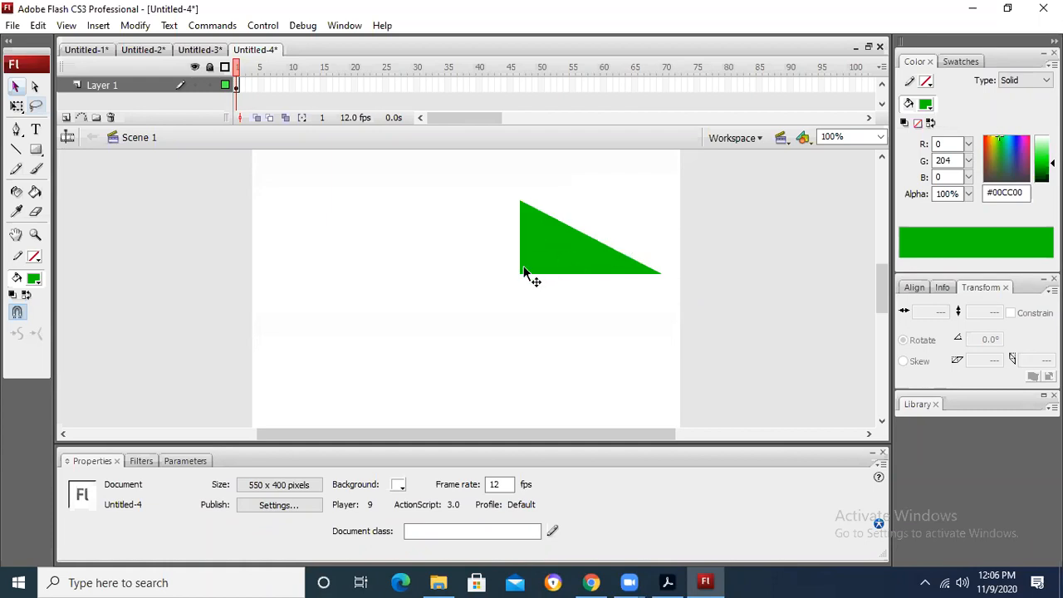
# Step: Bend the right triangle's sloping edge inward with a new corner point, forming a thin L-like shape
pyautogui.click(583, 232)
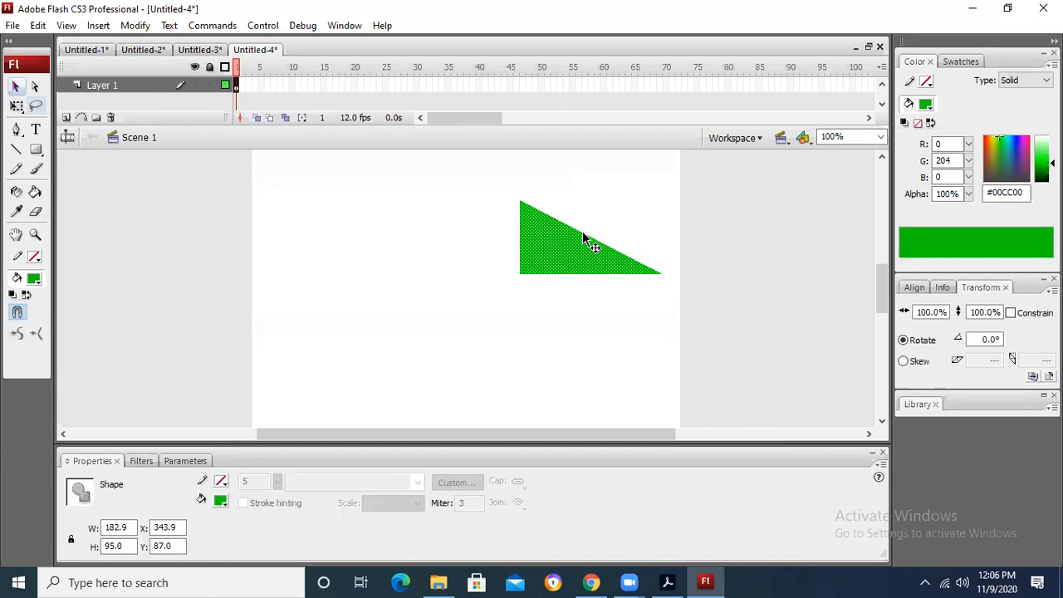
pyautogui.click(584, 228)
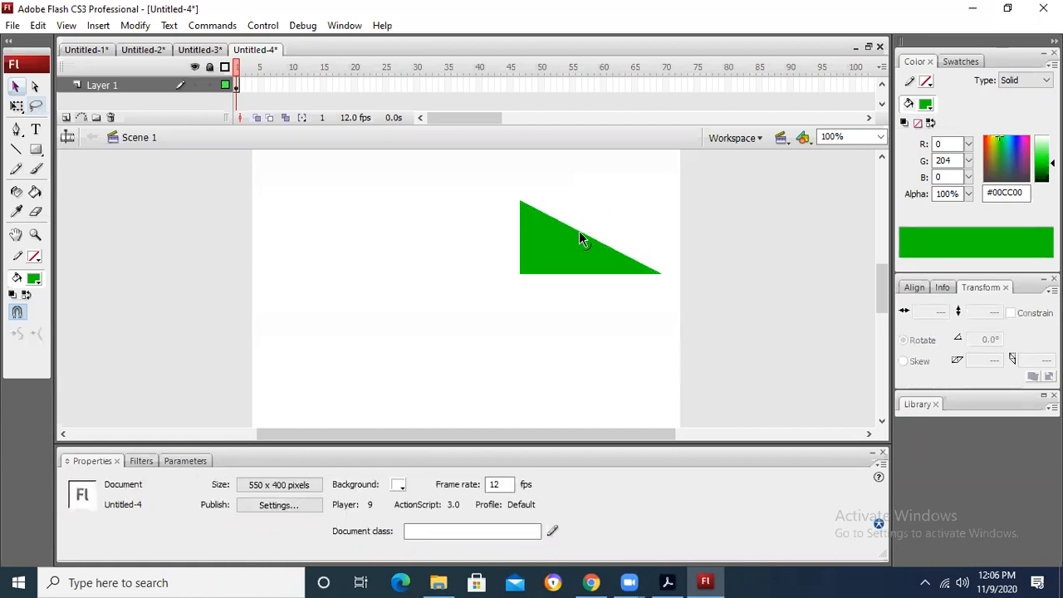
pyautogui.moveTo(544, 259); pyautogui.dragTo(545, 259)
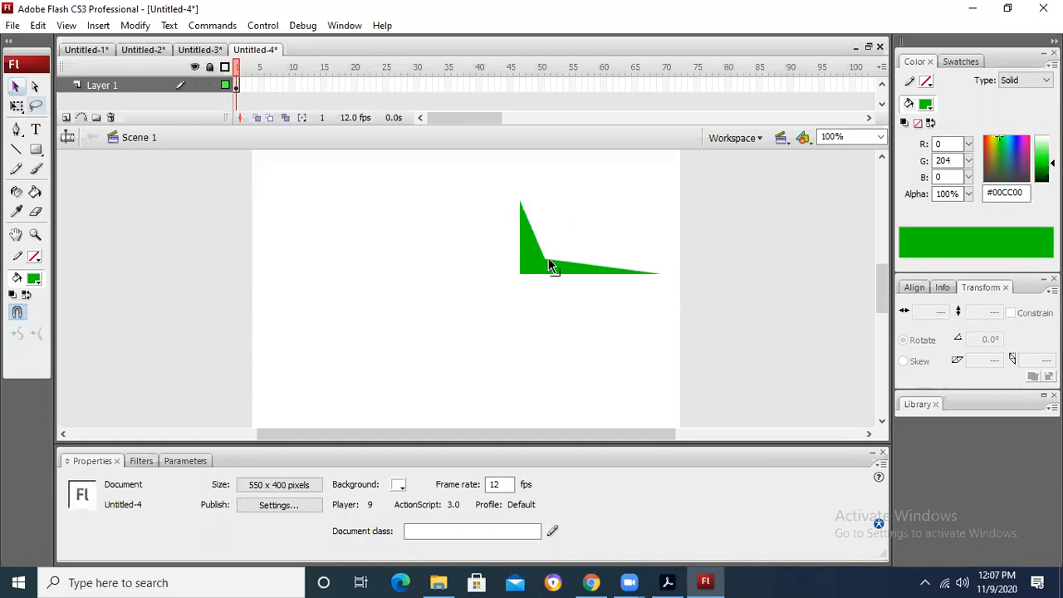
pyautogui.moveTo(547, 259)
pyautogui.mouseDown()
pyautogui.moveTo(657, 174)
pyautogui.moveTo(554, 264)
pyautogui.mouseUp()
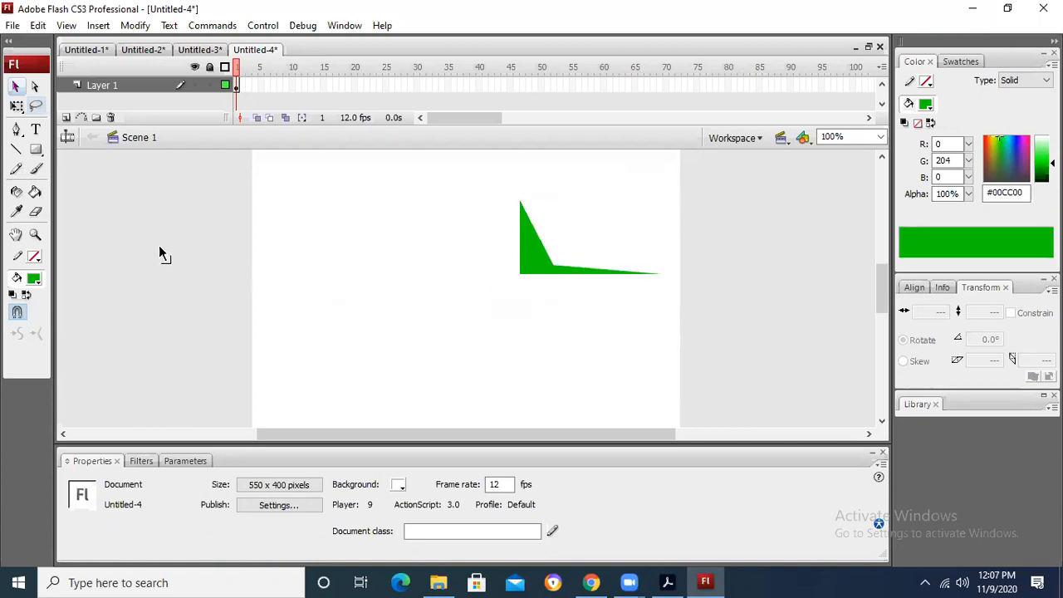
# Step: Draw a green rectangle about 196 by 107 pixels at about X 21, Y 87, break it apart and deselect it
pyautogui.click(36, 148)
pyautogui.moveTo(269, 200); pyautogui.dragTo(422, 284)
pyautogui.click(15, 87)
pyautogui.rightClick(373, 262)
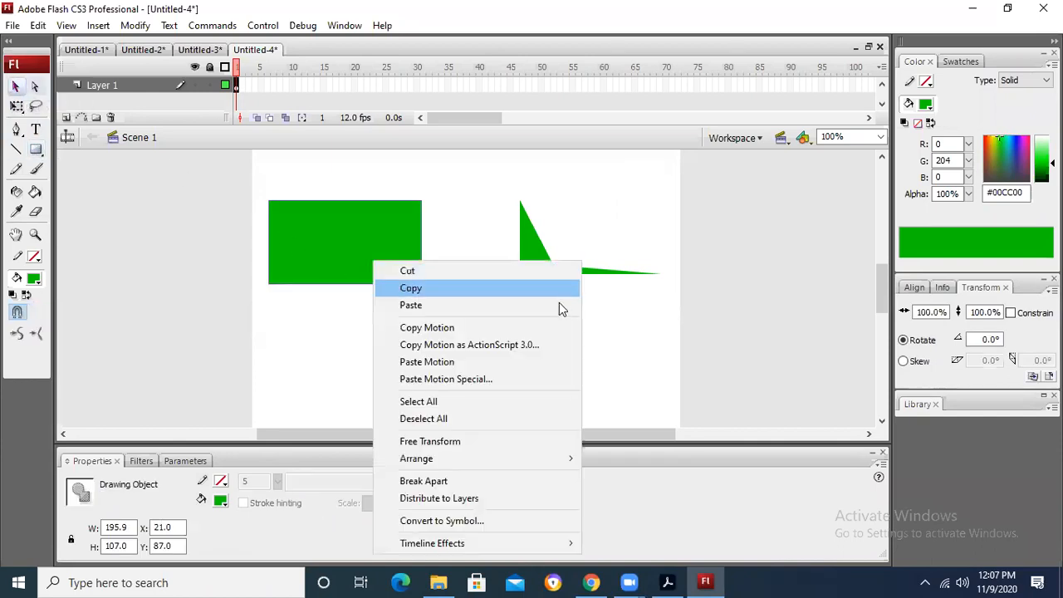
pyautogui.click(423, 481)
pyautogui.click(453, 365)
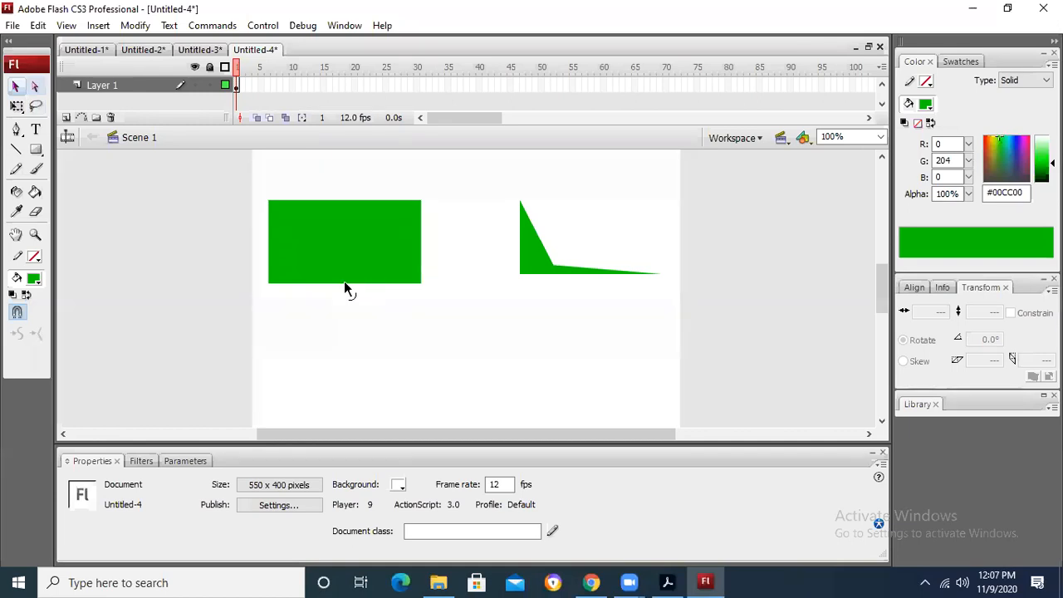
# Step: Pull the rectangle's lower edge down to a point, notch its upper edge inward, and move the resulting chevron off the stage's left side
pyautogui.moveTo(345, 283); pyautogui.dragTo(344, 385)
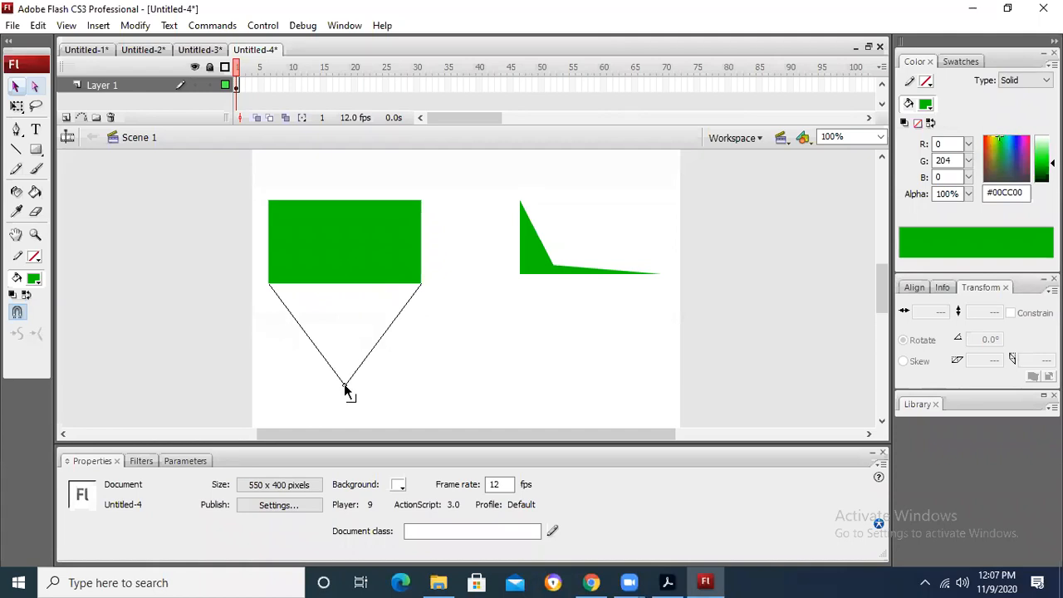
pyautogui.moveTo(344, 384); pyautogui.dragTo(344, 384)
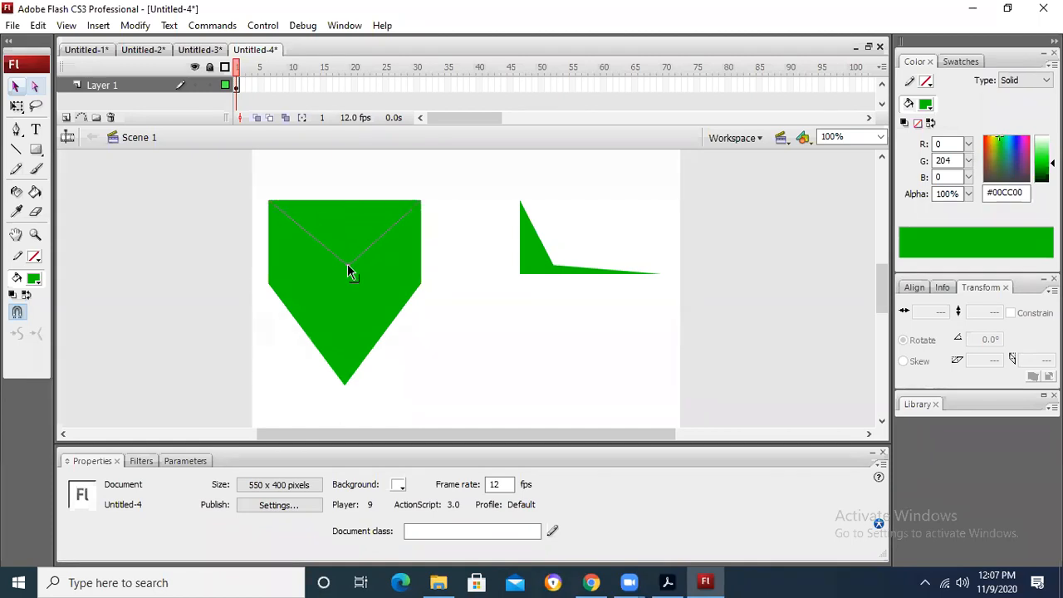
pyautogui.moveTo(348, 265); pyautogui.dragTo(348, 271)
pyautogui.moveTo(405, 293); pyautogui.dragTo(209, 276)
pyautogui.click(291, 255)
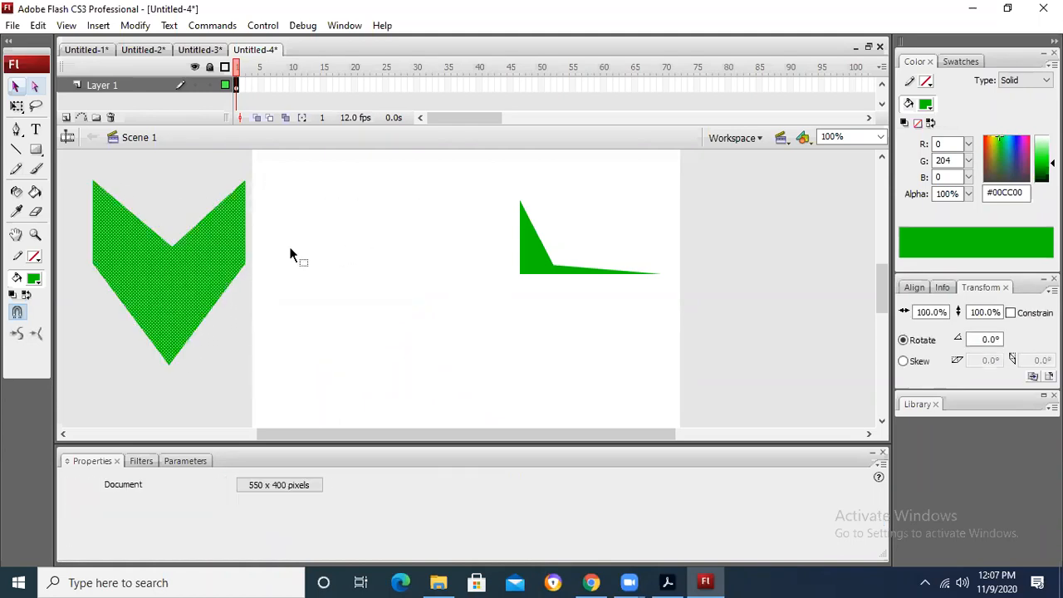
# Step: Draw a green square about 67 by 67 pixels at about X 78, Y 101, and break it apart
pyautogui.click(36, 149)
pyautogui.moveTo(313, 211); pyautogui.dragTo(365, 263)
pyautogui.click(15, 86)
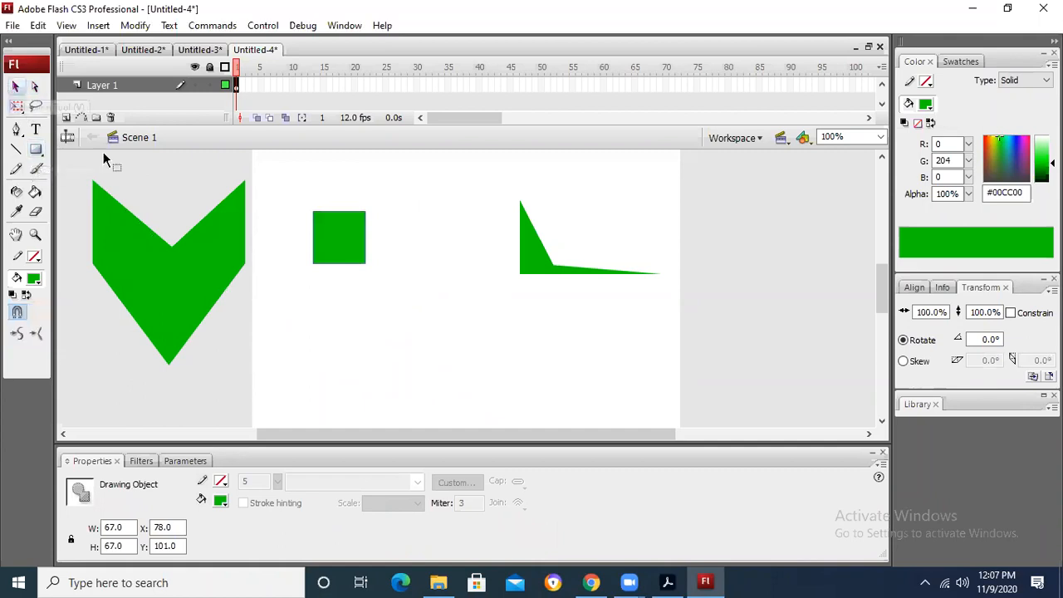
pyautogui.rightClick(350, 235)
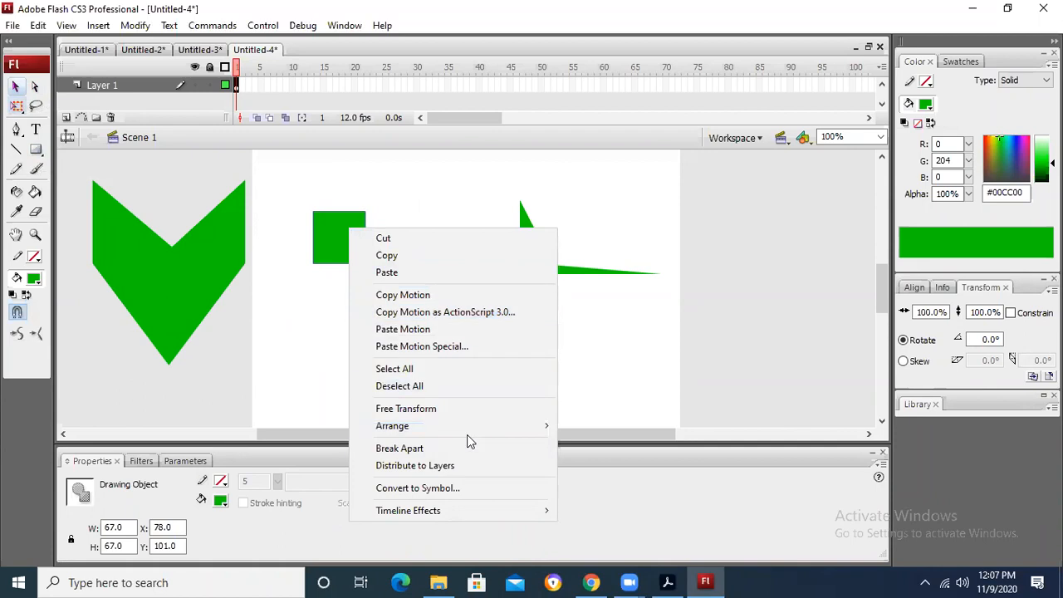
pyautogui.click(468, 449)
pyautogui.click(373, 206)
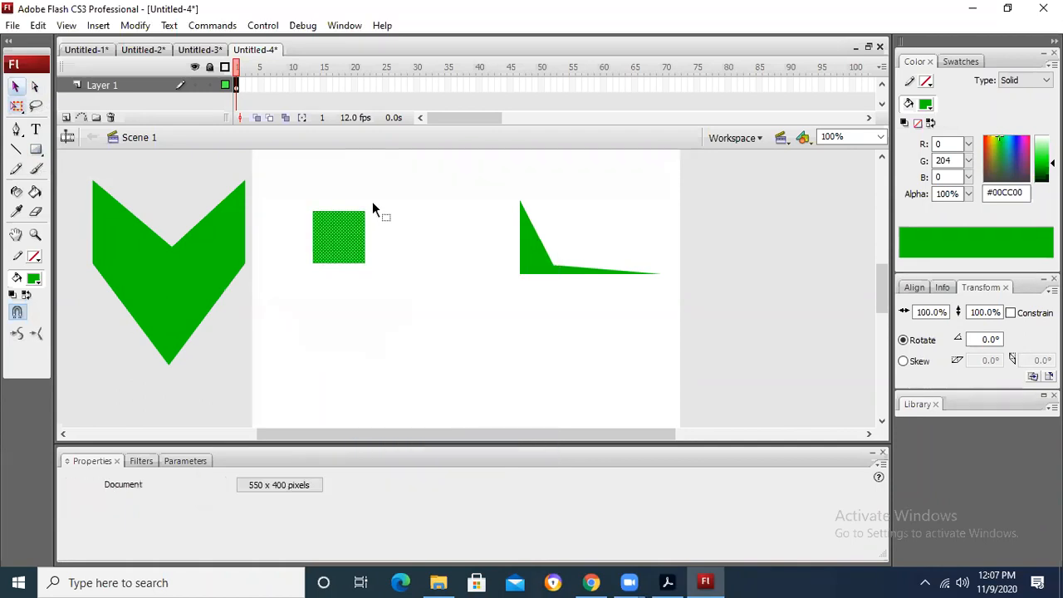
# Step: Move the square down the stage, duplicate it, and place one copy directly above the other at about X 47, Y 68
pyautogui.moveTo(342, 252); pyautogui.dragTo(378, 315)
pyautogui.click(419, 327)
pyautogui.click(459, 307)
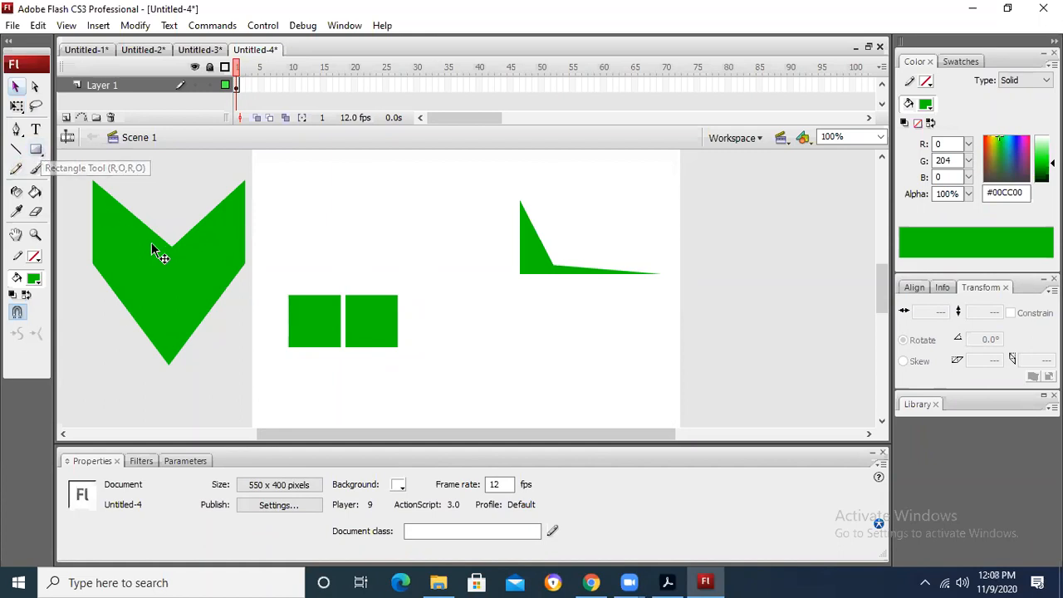
pyautogui.moveTo(380, 328); pyautogui.dragTo(323, 219)
pyautogui.click(390, 233)
pyautogui.click(316, 210)
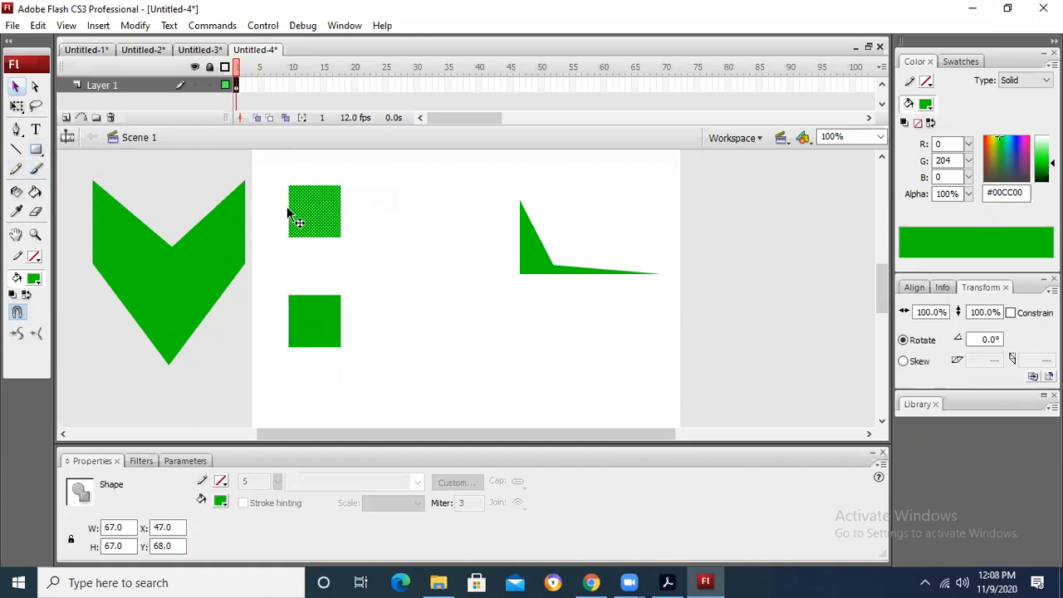
# Step: Stretch the upper square to the right with Free Transform into a rectangle about 208 pixels wide
pyautogui.click(17, 105)
pyautogui.moveTo(343, 211); pyautogui.dragTo(451, 214)
pyautogui.click(767, 274)
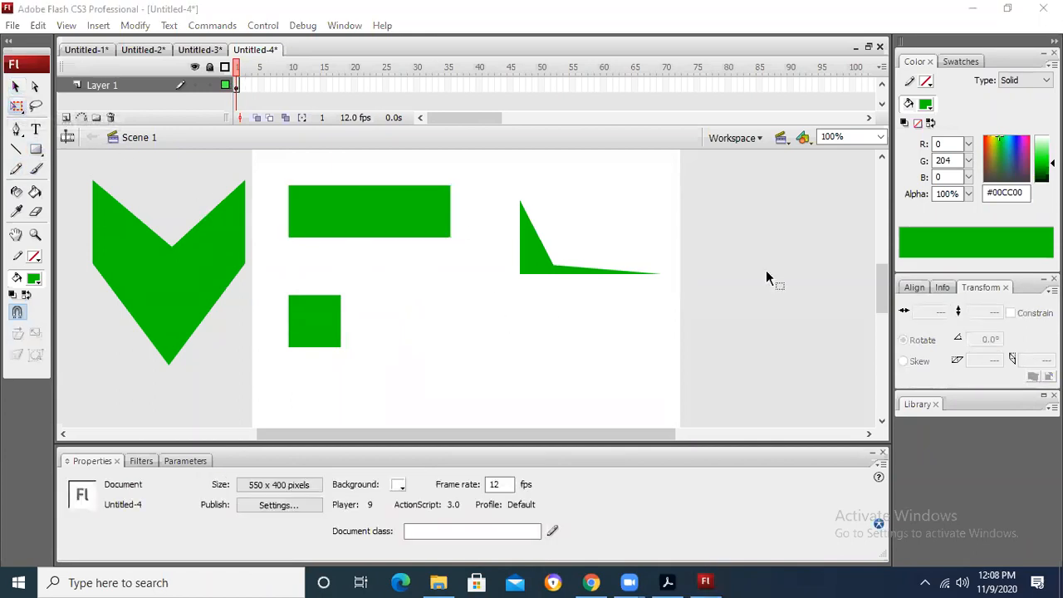
# Step: Set the Line tool's stroke color to dark red #990000 and the fill to none
pyautogui.click(34, 256)
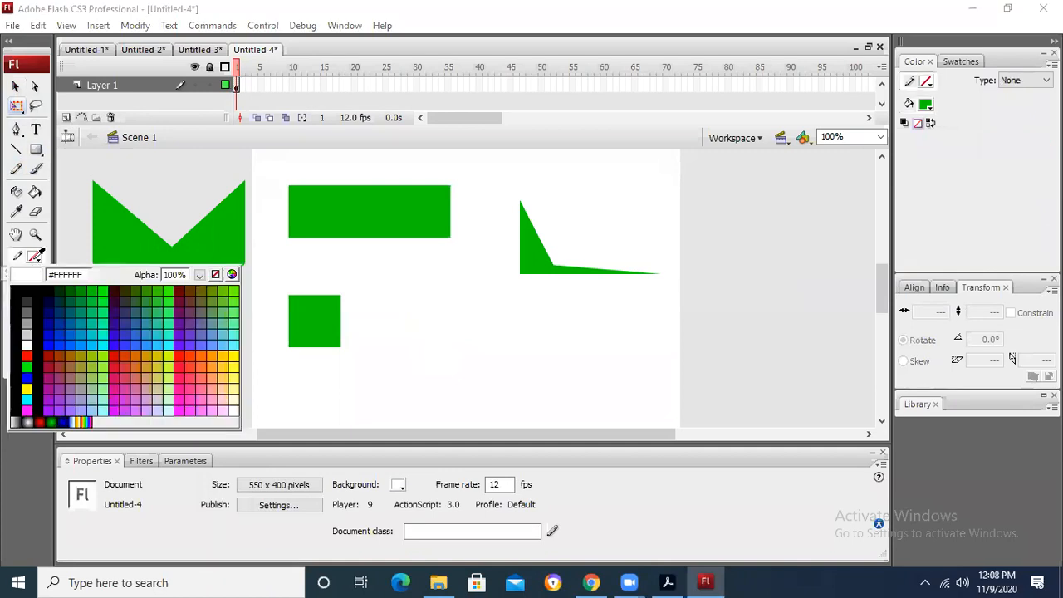
pyautogui.click(28, 176)
pyautogui.click(15, 149)
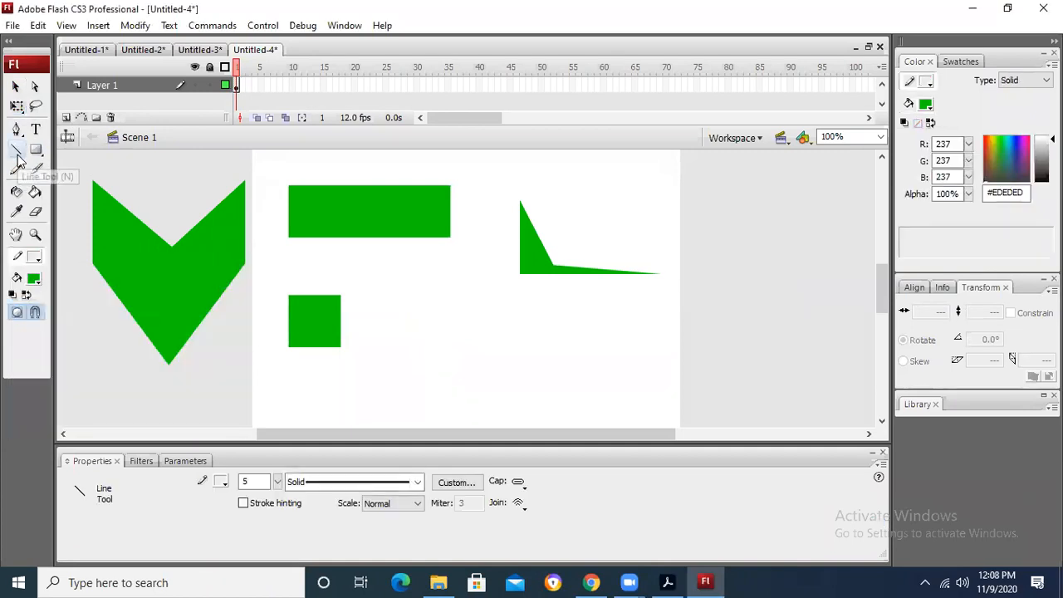
pyautogui.click(37, 281)
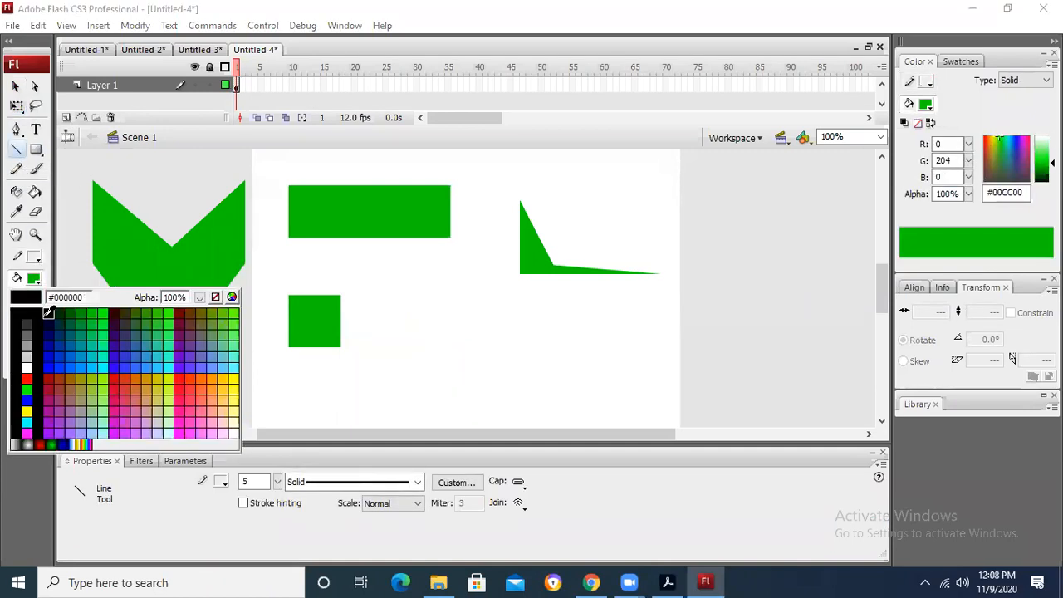
pyautogui.click(215, 297)
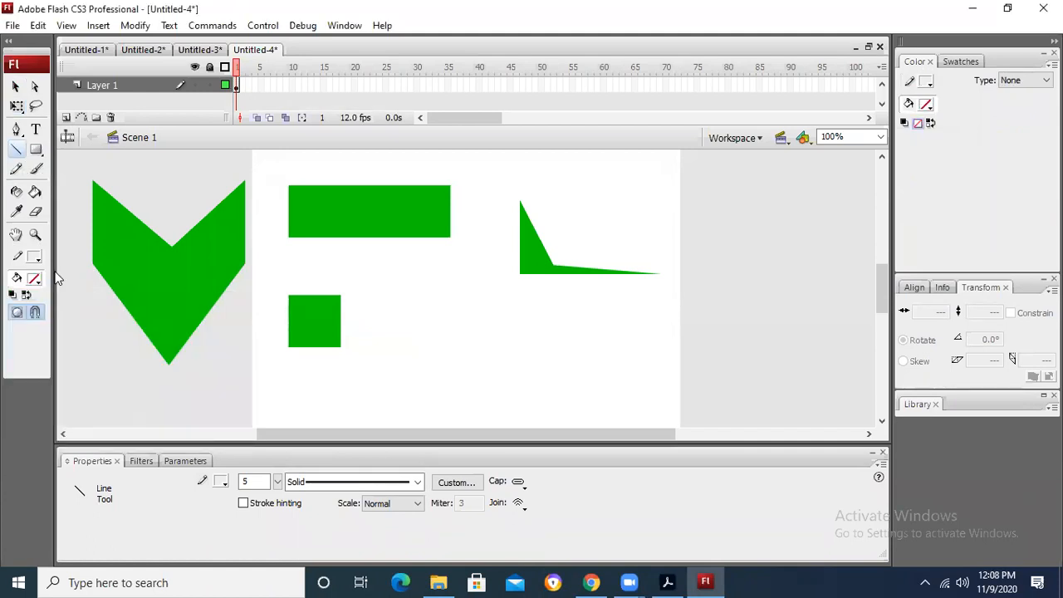
pyautogui.click(34, 257)
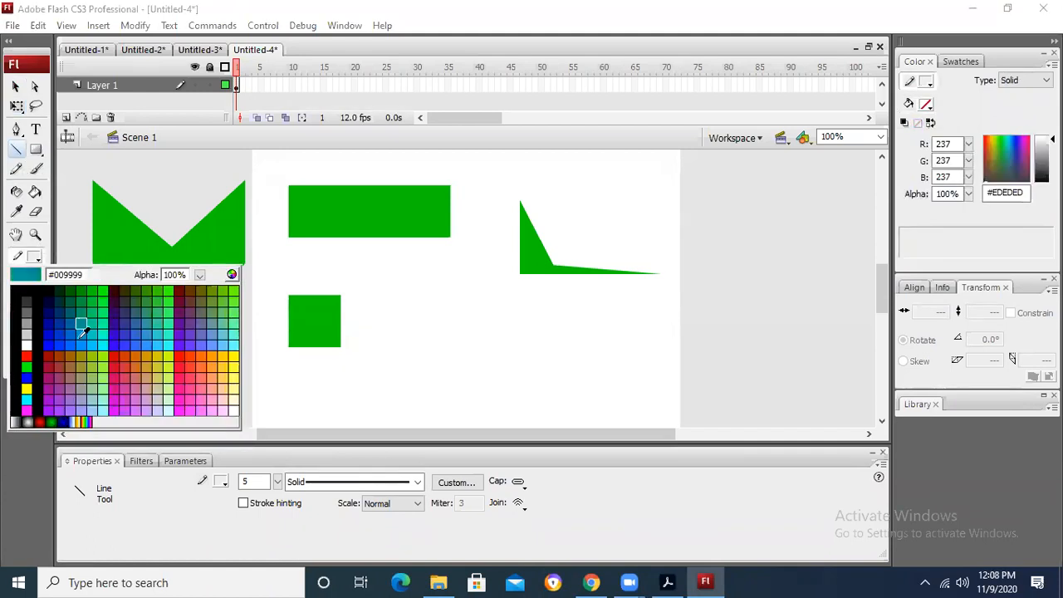
pyautogui.click(47, 348)
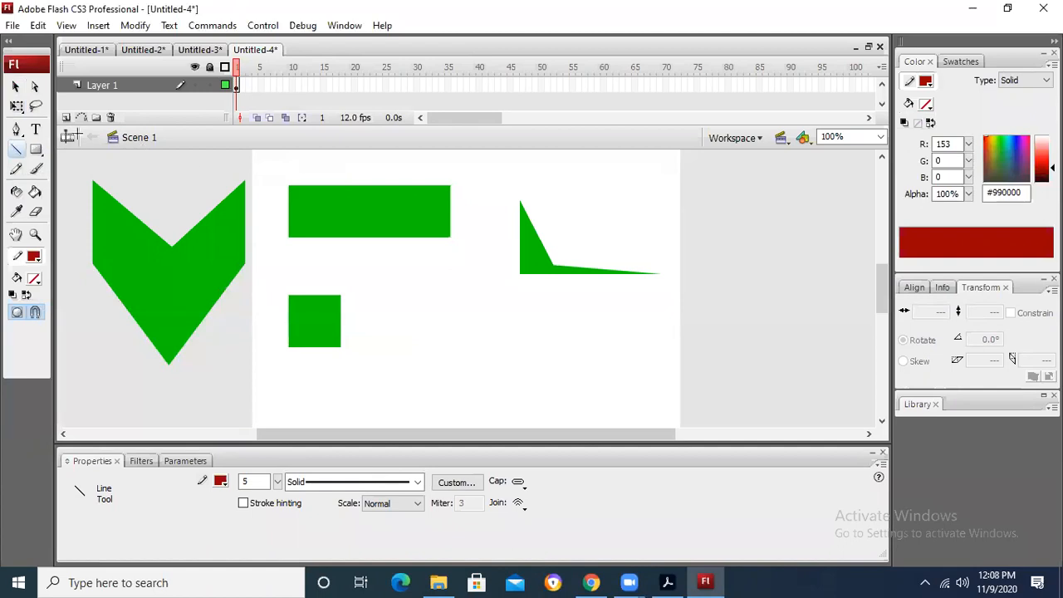
pyautogui.click(21, 86)
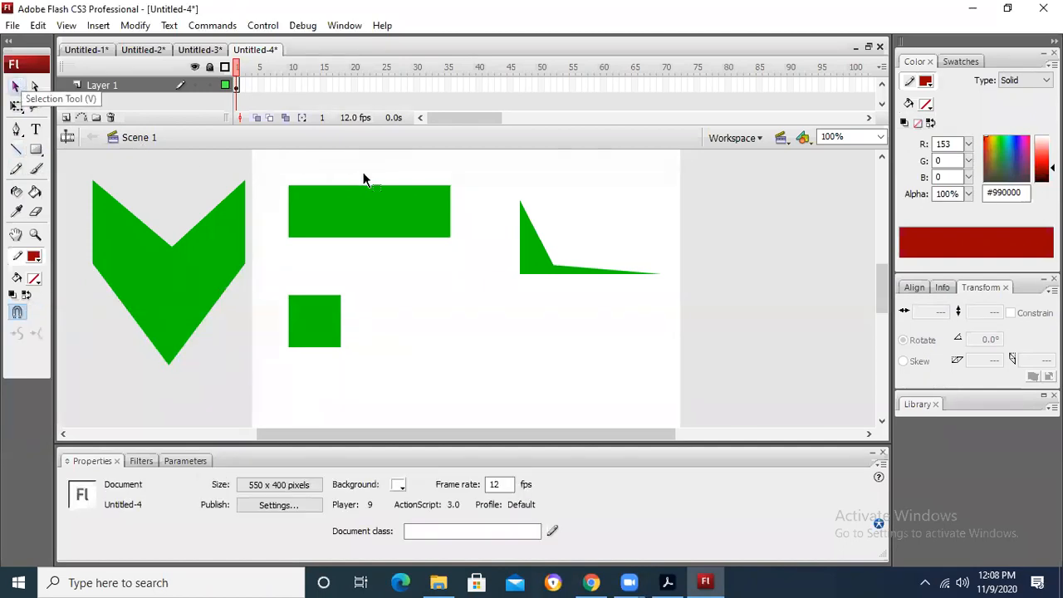
# Step: Draw a vertical dark red line about 116 pixels high across the wide green rectangle at about X 146
pyautogui.click(16, 149)
pyautogui.moveTo(366, 171); pyautogui.dragTo(367, 260)
pyautogui.click(16, 88)
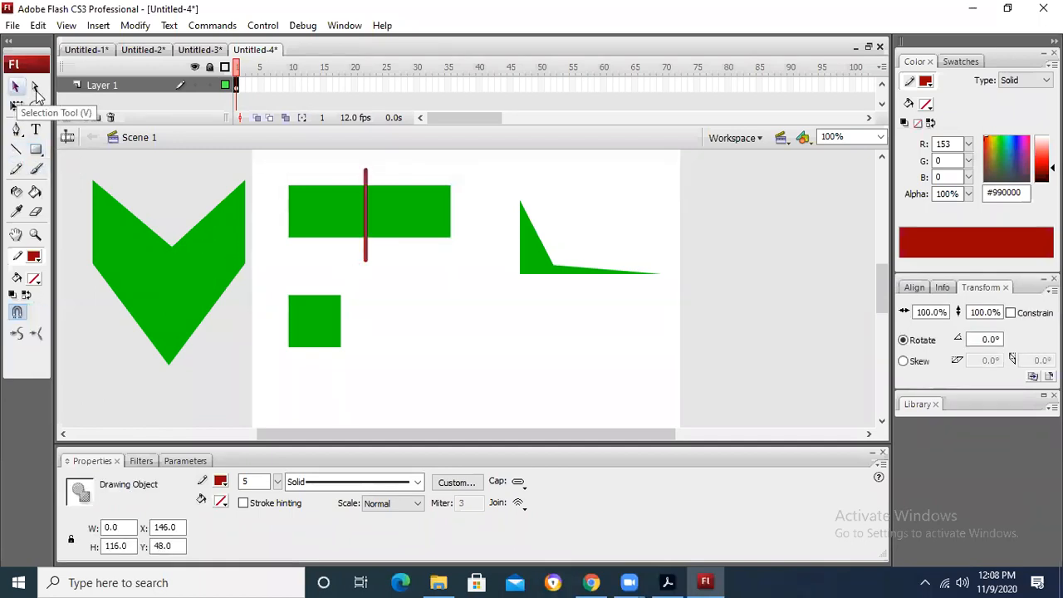
pyautogui.click(468, 294)
# Step: Select the wide green rectangle to check whether the line drawn across it divides it
pyautogui.click(413, 220)
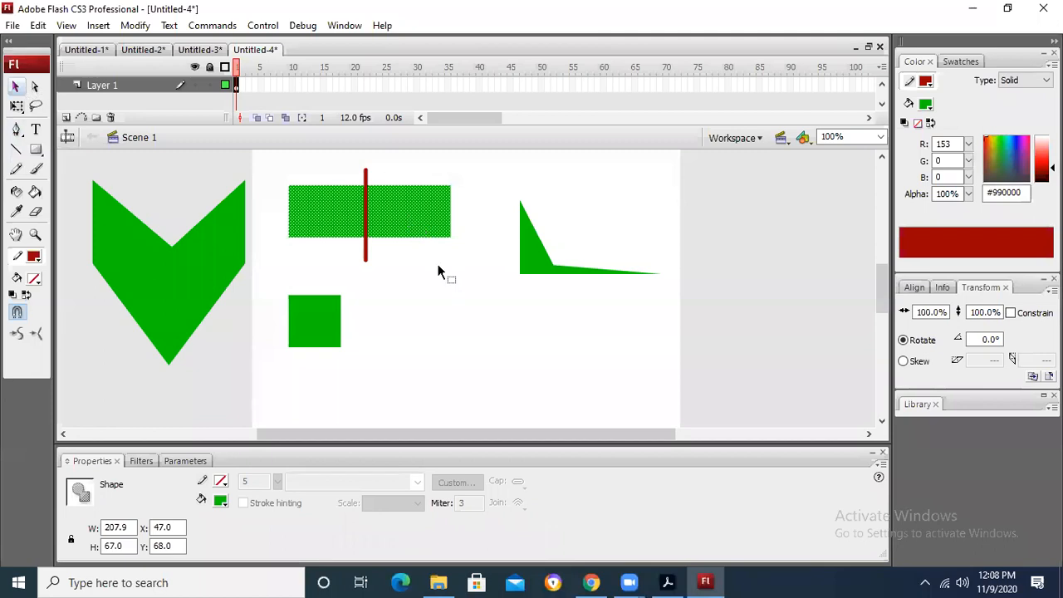
pyautogui.click(441, 270)
pyautogui.moveTo(422, 220); pyautogui.dragTo(404, 204)
pyautogui.click(438, 251)
pyautogui.click(446, 271)
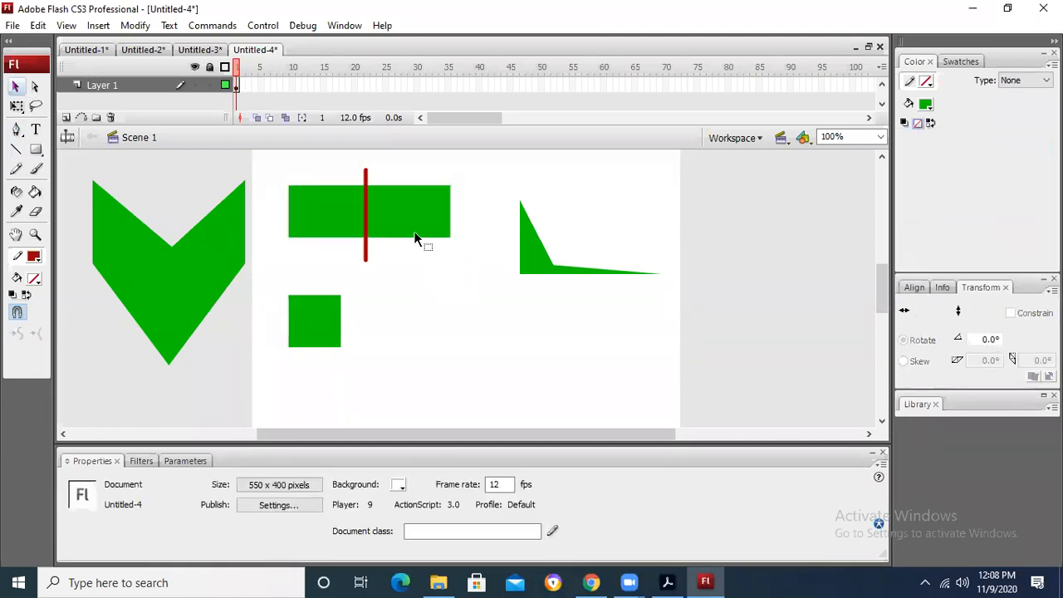
# Step: Break apart the vertical red line across the green rectangle and deselect it
pyautogui.click(365, 213)
pyautogui.rightClick(366, 213)
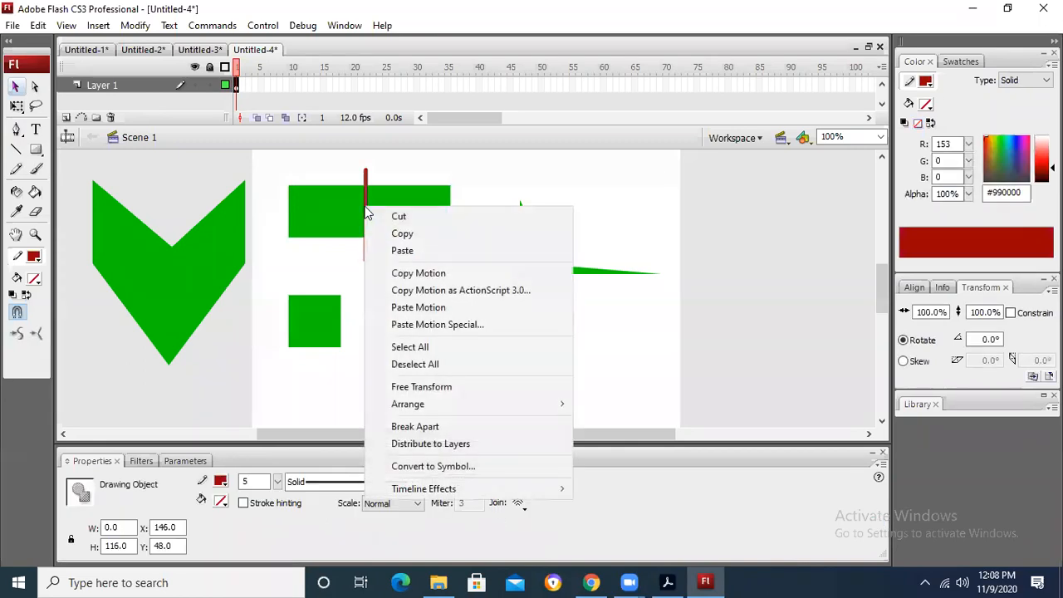
pyautogui.click(415, 426)
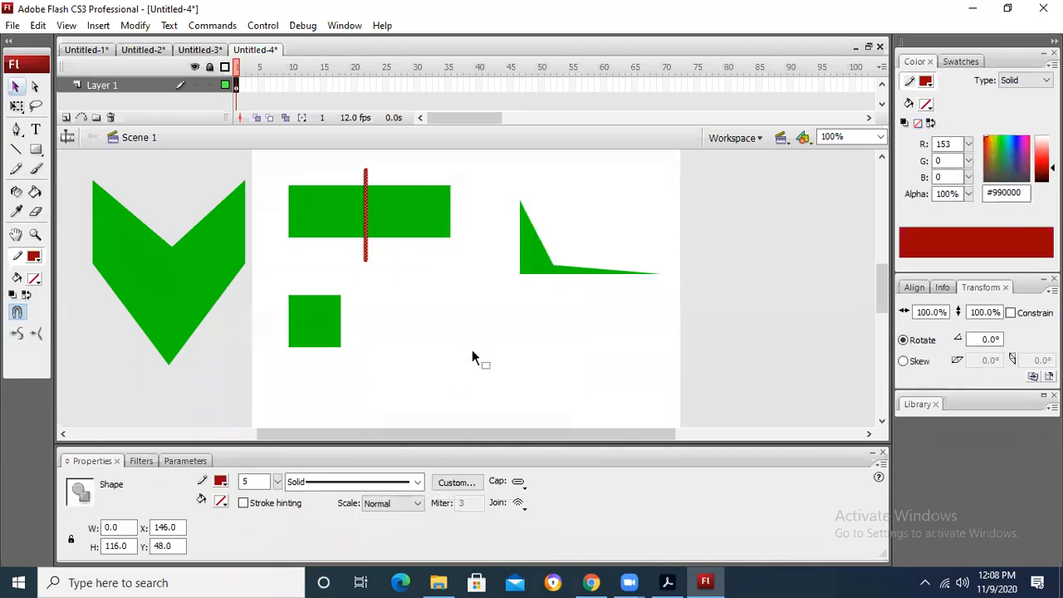
pyautogui.click(472, 353)
# Step: Separate the divided rectangle by moving its right part down the stage and its left part to the right of the red line
pyautogui.click(353, 232)
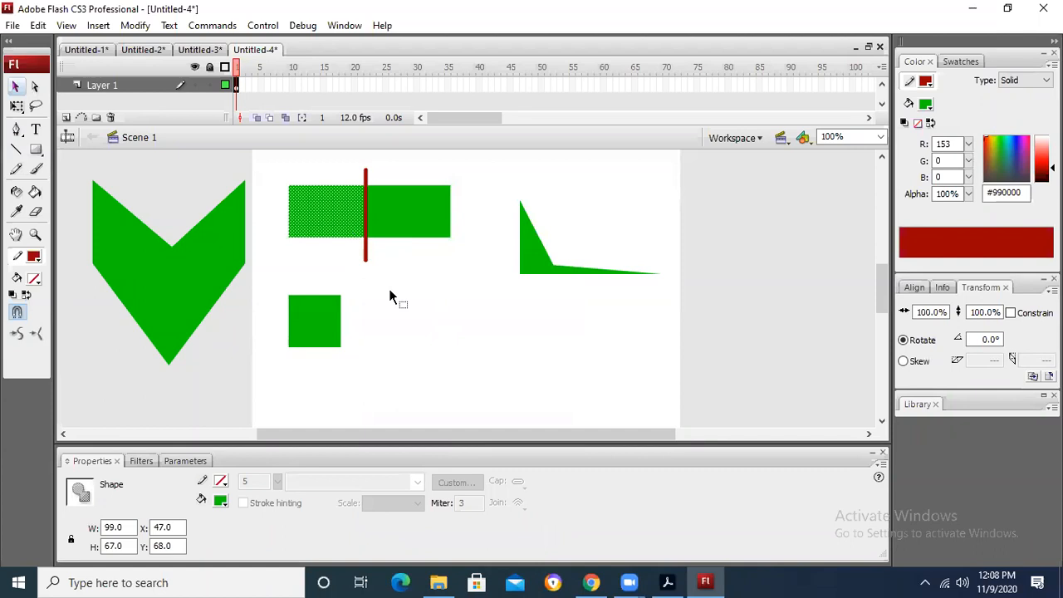
pyautogui.click(441, 214)
pyautogui.moveTo(447, 231); pyautogui.dragTo(484, 355)
pyautogui.click(594, 351)
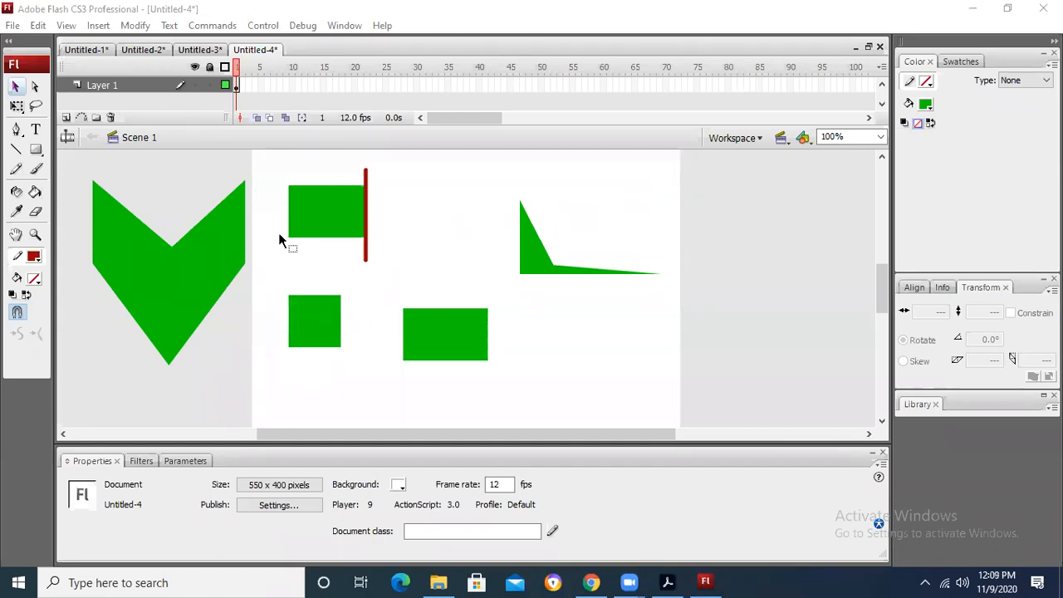
pyautogui.moveTo(291, 218); pyautogui.dragTo(431, 207)
pyautogui.click(573, 176)
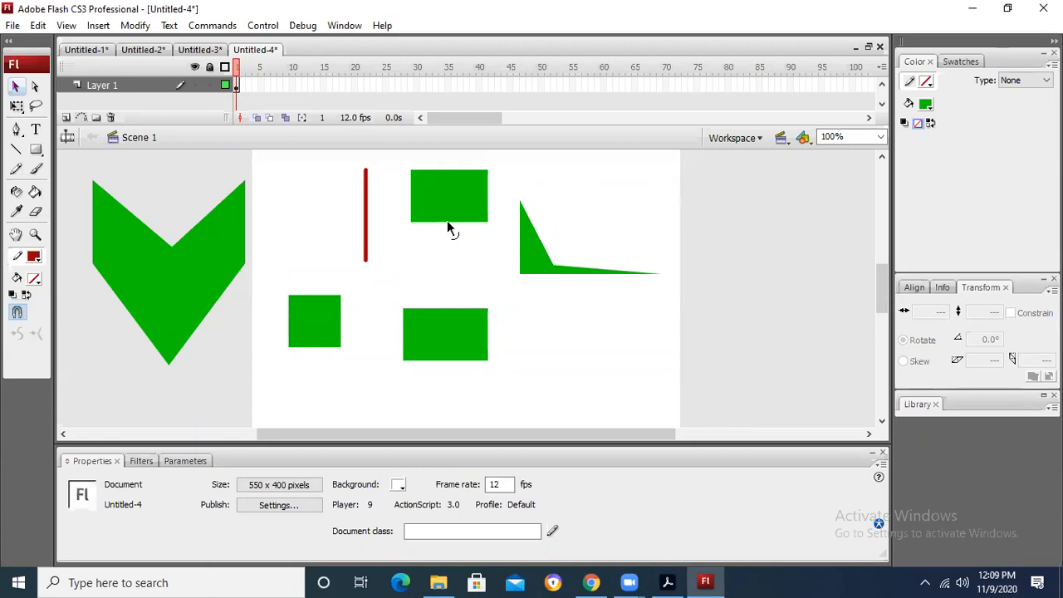
# Step: Pull the upper rectangle's bottom edge down with a new corner point, forming a tip that touches the rectangle below
pyautogui.moveTo(448, 265); pyautogui.dragTo(446, 304)
pyautogui.click(462, 233)
pyautogui.click(591, 332)
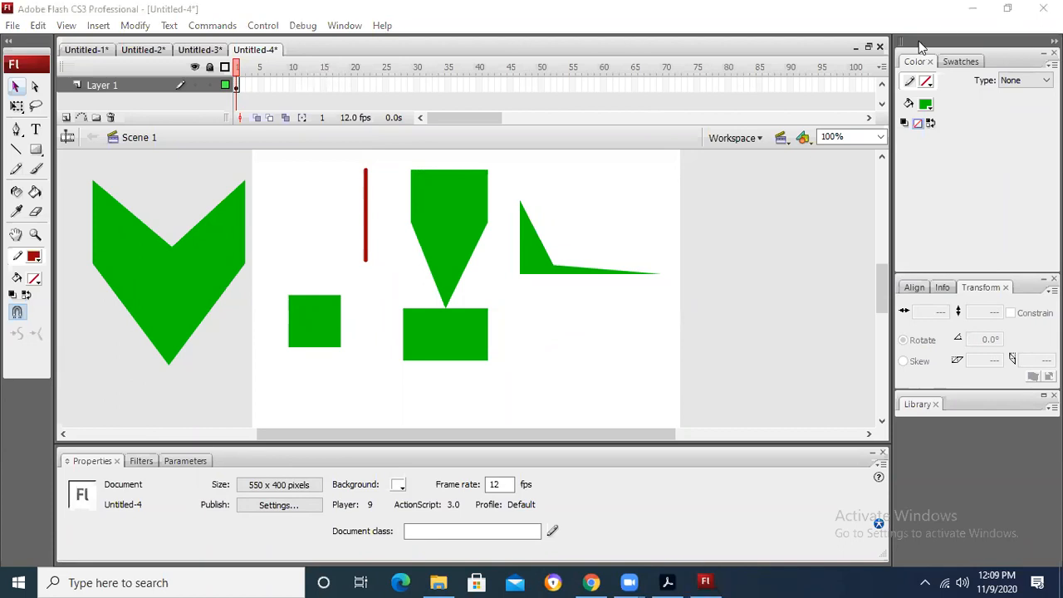
pyautogui.click(268, 53)
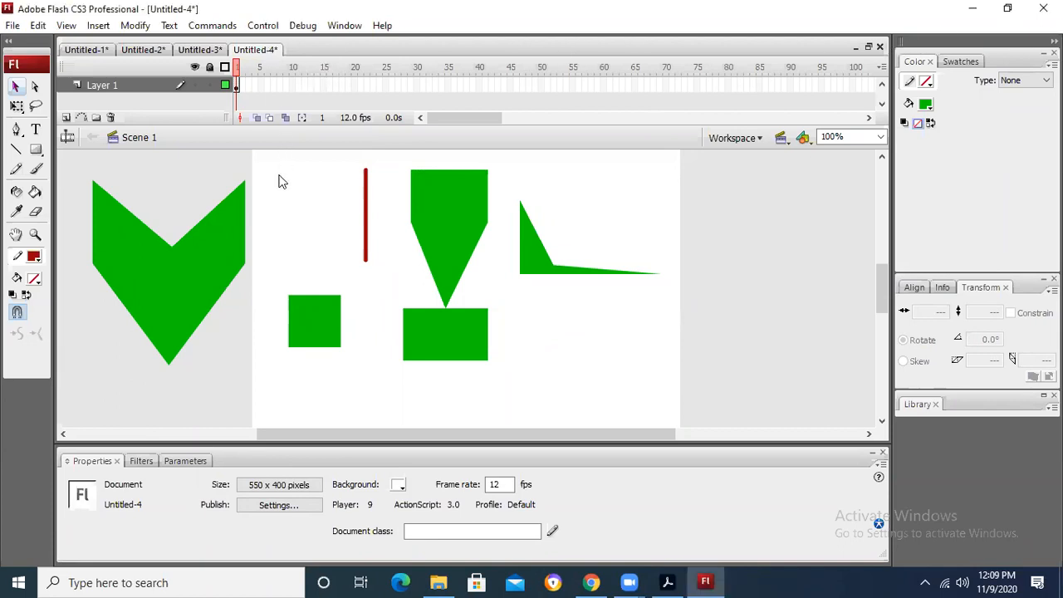
# Step: Close the Untitled-4 document with the green shapes without saving its changes
pyautogui.click(880, 47)
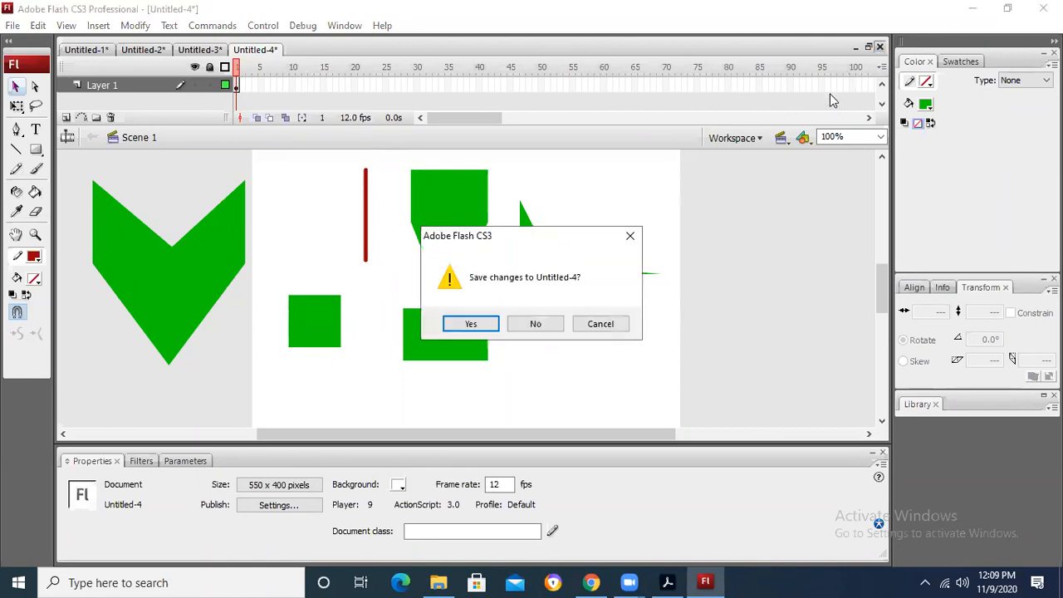
pyautogui.click(562, 325)
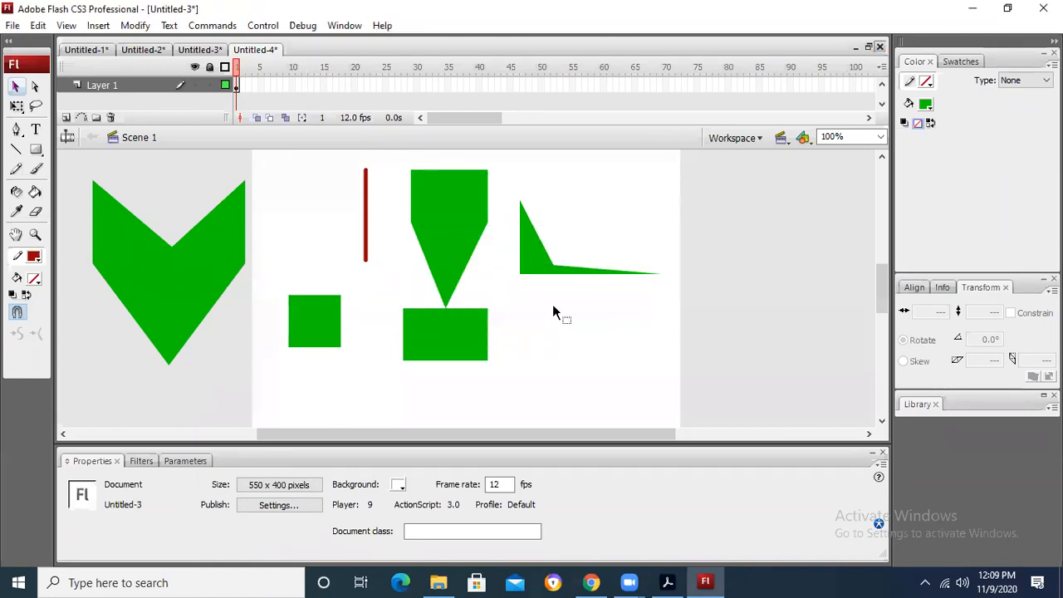
# Step: Save the car animation as Car Moving in the Chapter 8 folder and close the document
pyautogui.click(12, 25)
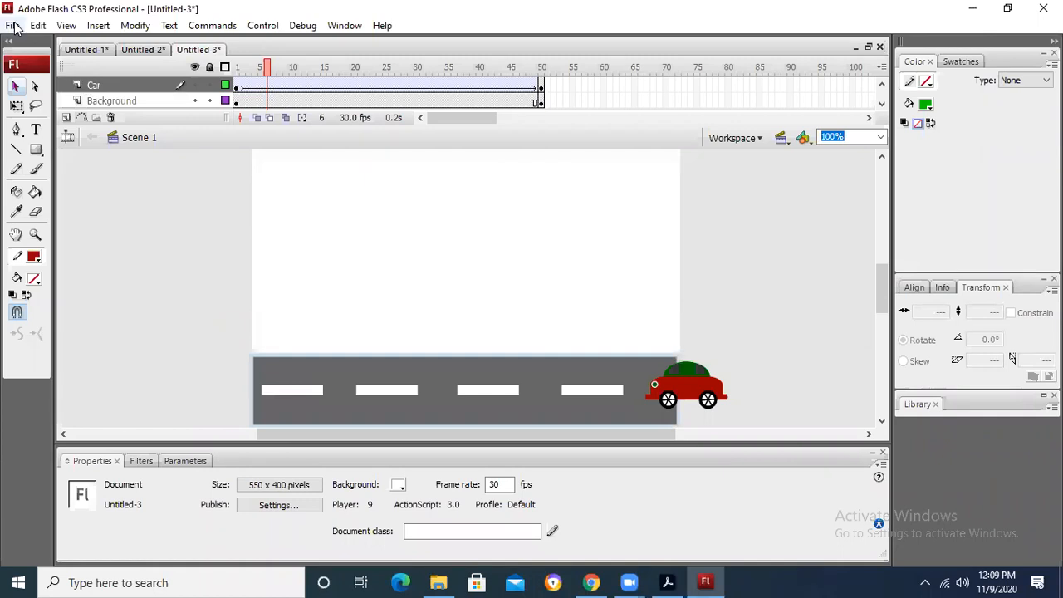
pyautogui.click(50, 203)
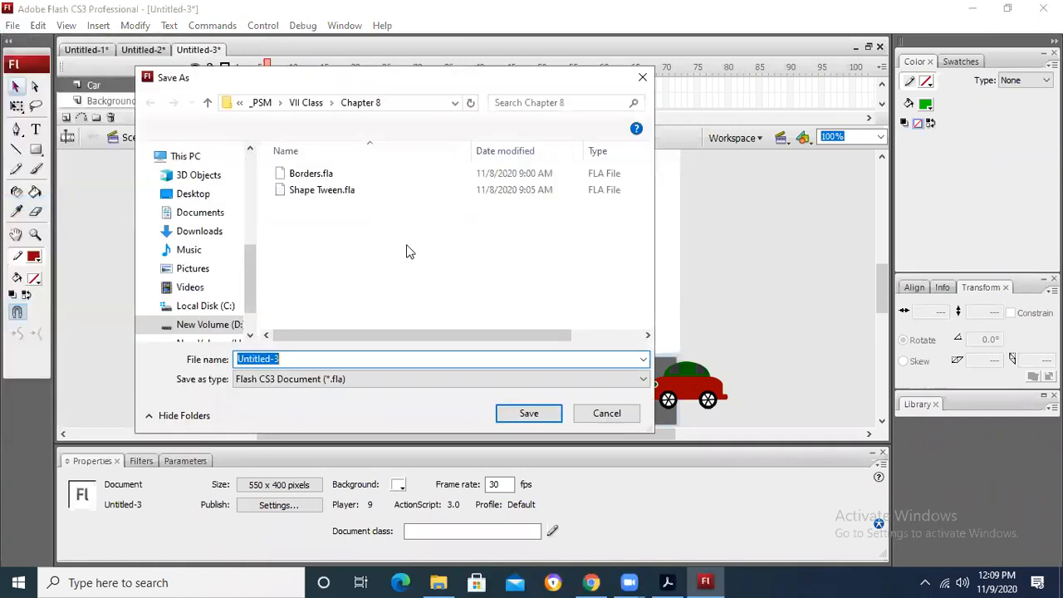
pyautogui.write('Car Mov')
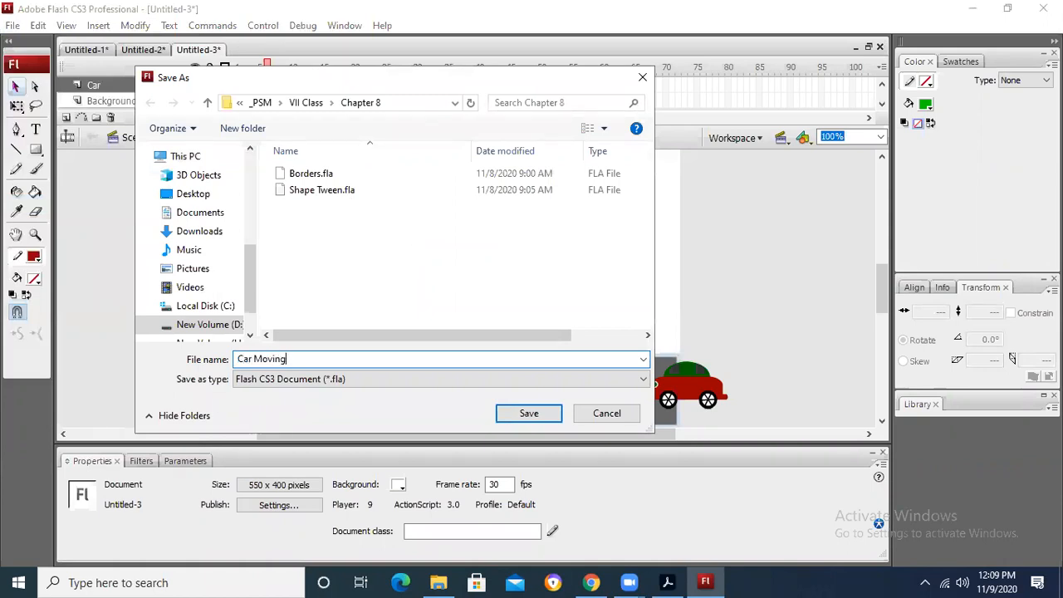
pyautogui.write('ing')
pyautogui.press('Return')
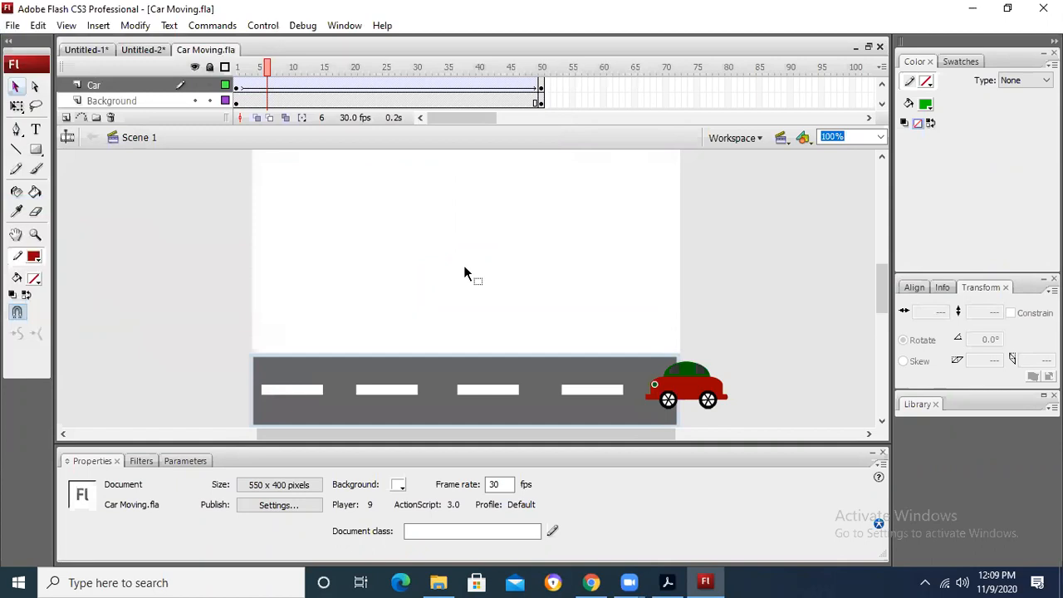
pyautogui.click(880, 46)
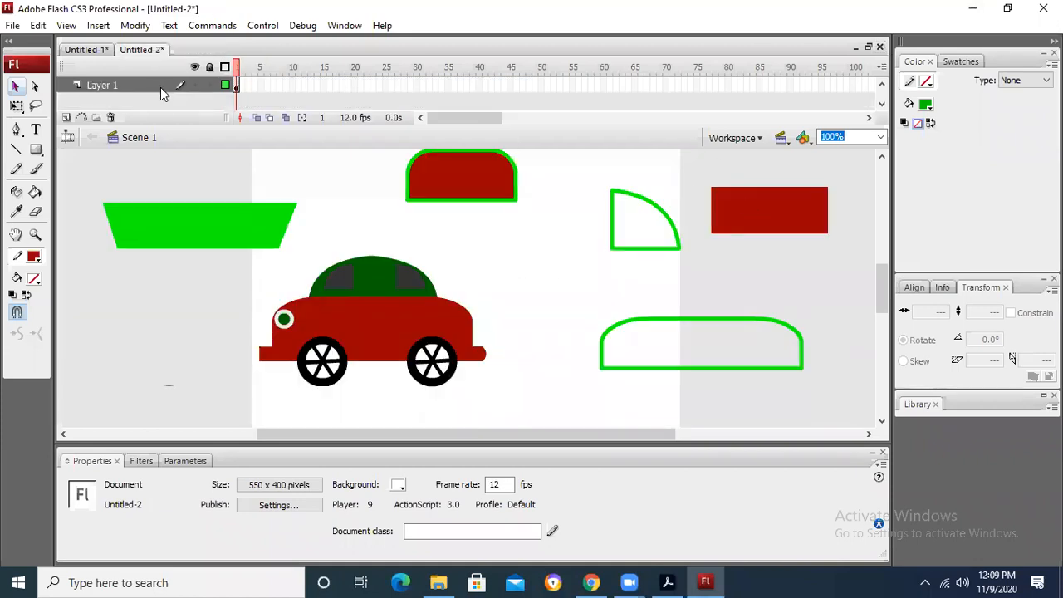
# Step: Start saving a named copy of the car drawing and choose the Chapter 9 folder under _PSM > PI as its location
pyautogui.click(12, 25)
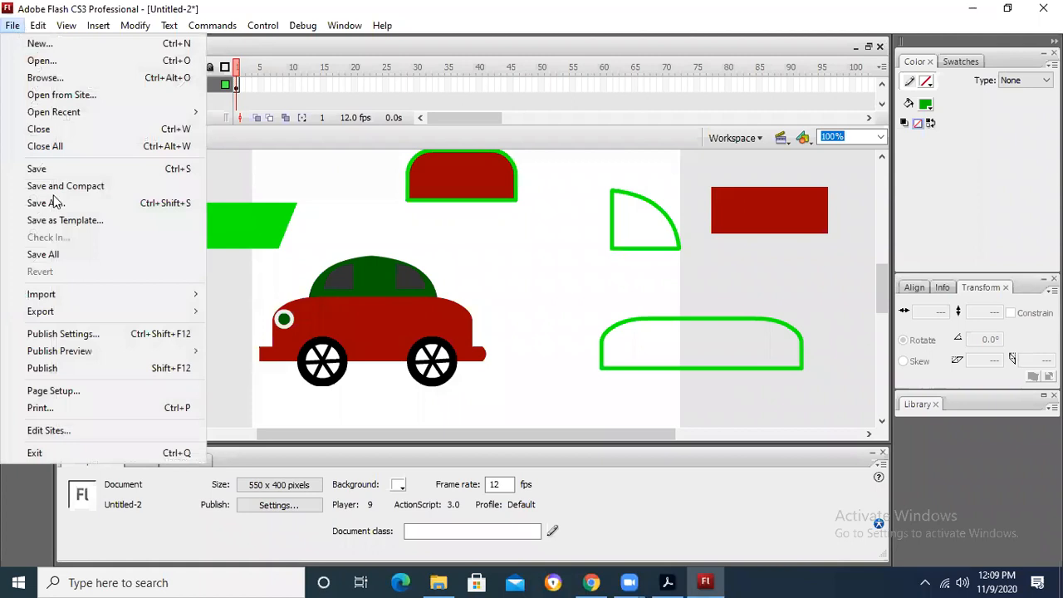
pyautogui.click(53, 203)
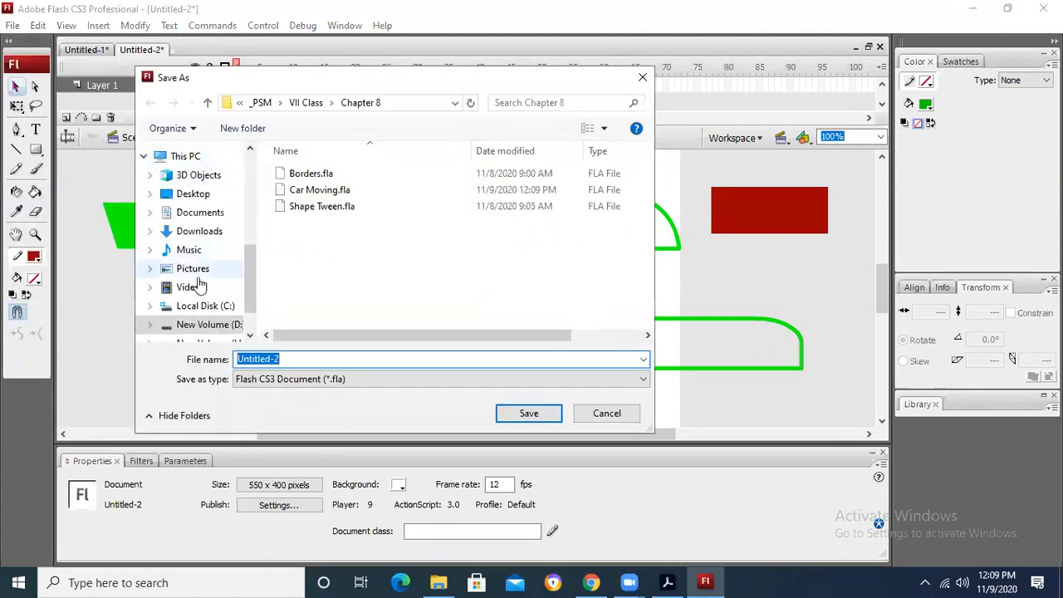
pyautogui.click(198, 324)
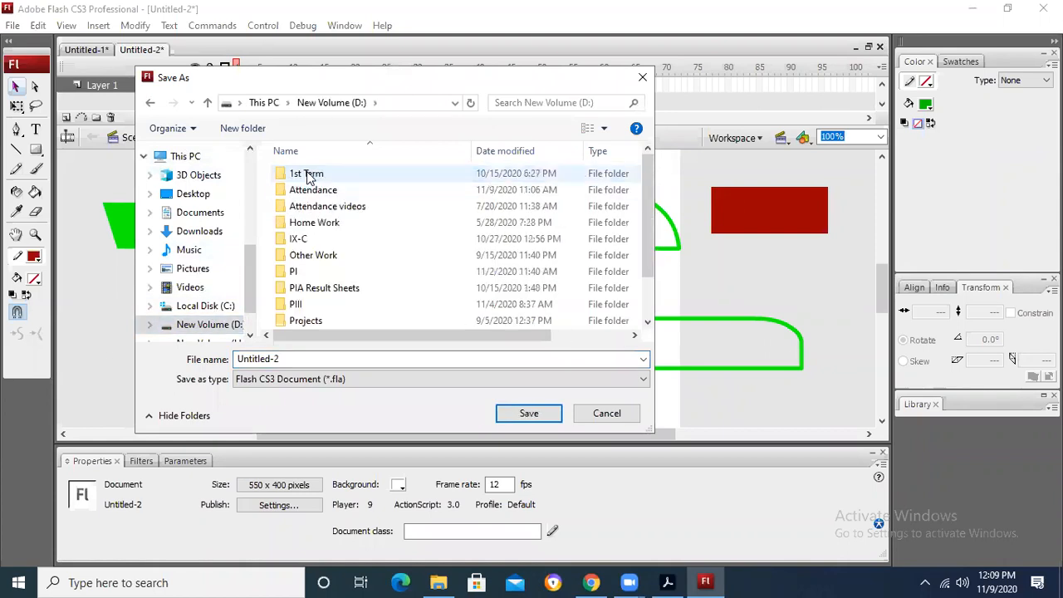
pyautogui.doubleClick(295, 272)
pyautogui.doubleClick(310, 304)
# Step: Name the car drawing How to draw car, save it as a Flash CS3 document and close it
pyautogui.doubleClick(277, 359)
pyautogui.write('Howt o')
pyautogui.press('BackSpace')
pyautogui.press('BackSpace')
pyautogui.write('to draw')
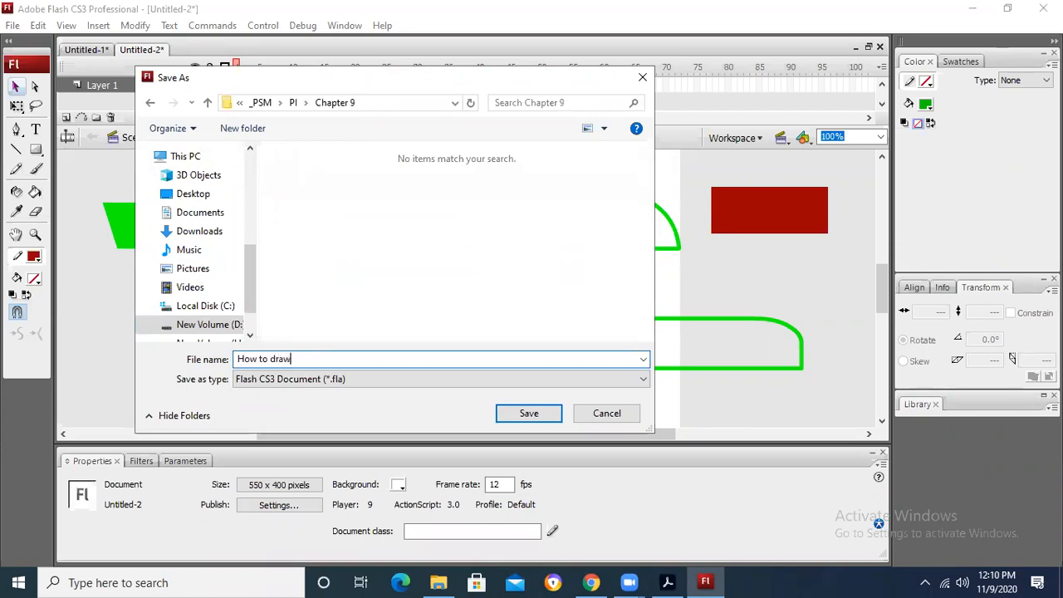
pyautogui.write(' car')
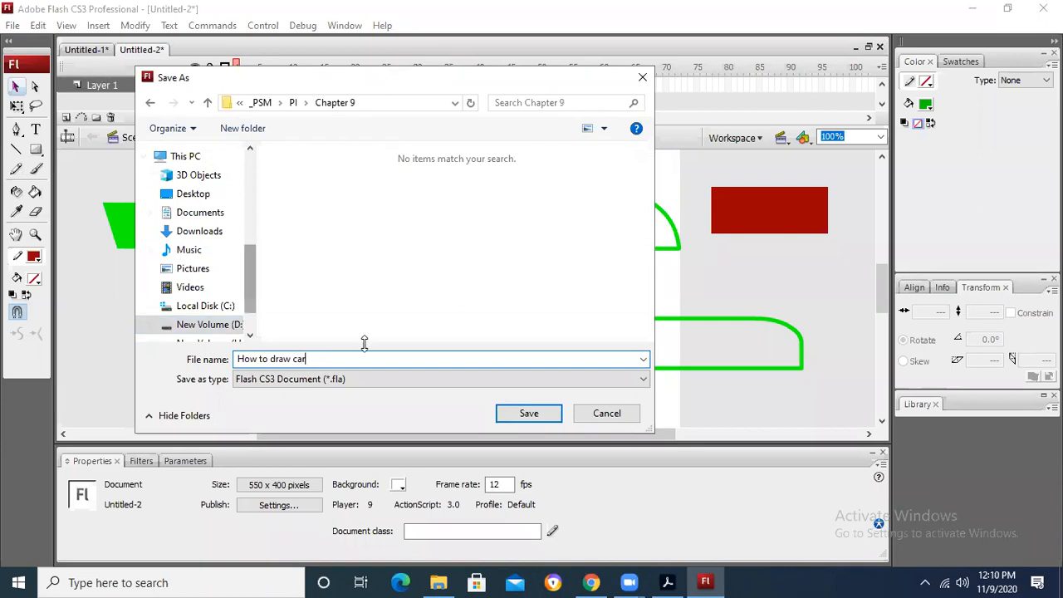
pyautogui.click(538, 415)
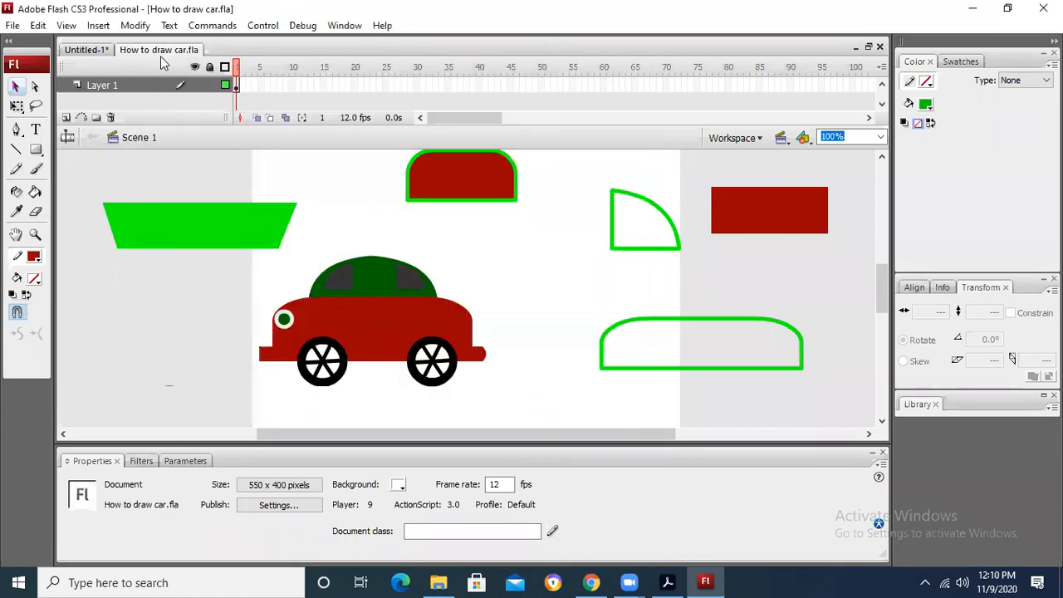
pyautogui.click(880, 49)
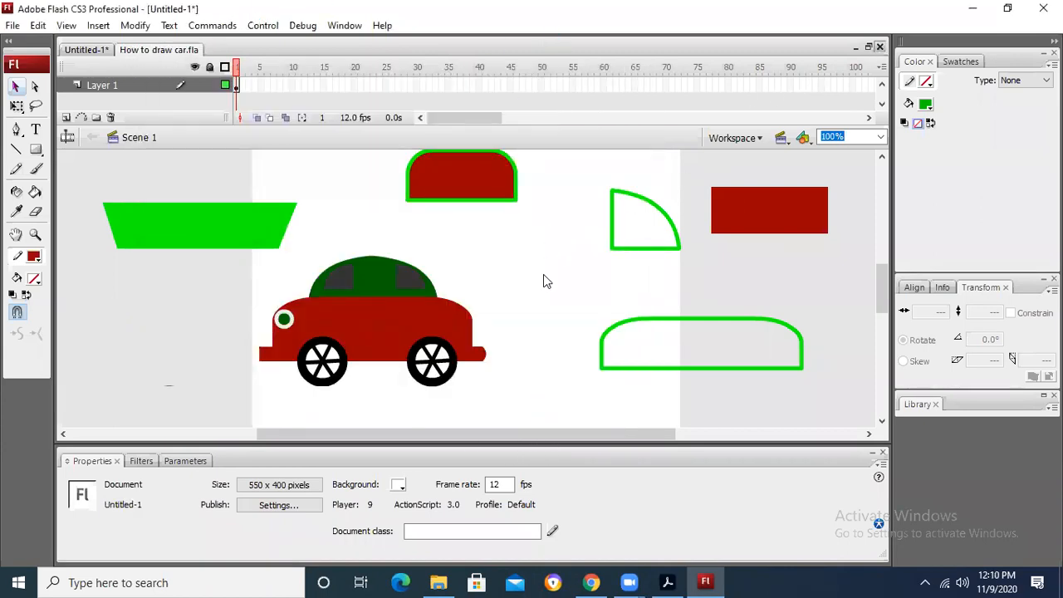
# Step: Close the Untitled-1 document with the flower drawing without saving its changes
pyautogui.click(880, 47)
pyautogui.click(546, 325)
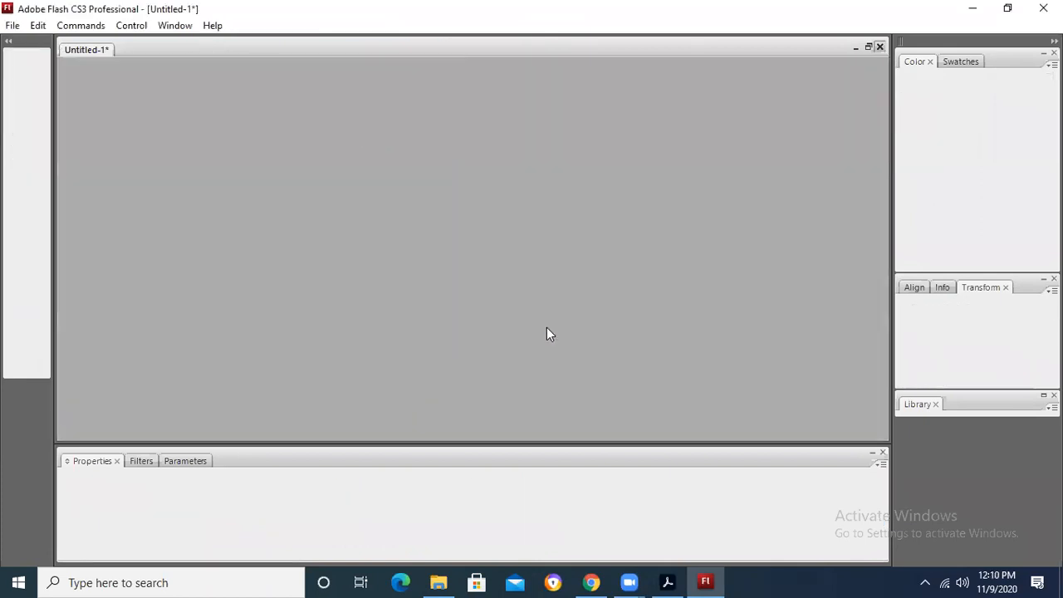